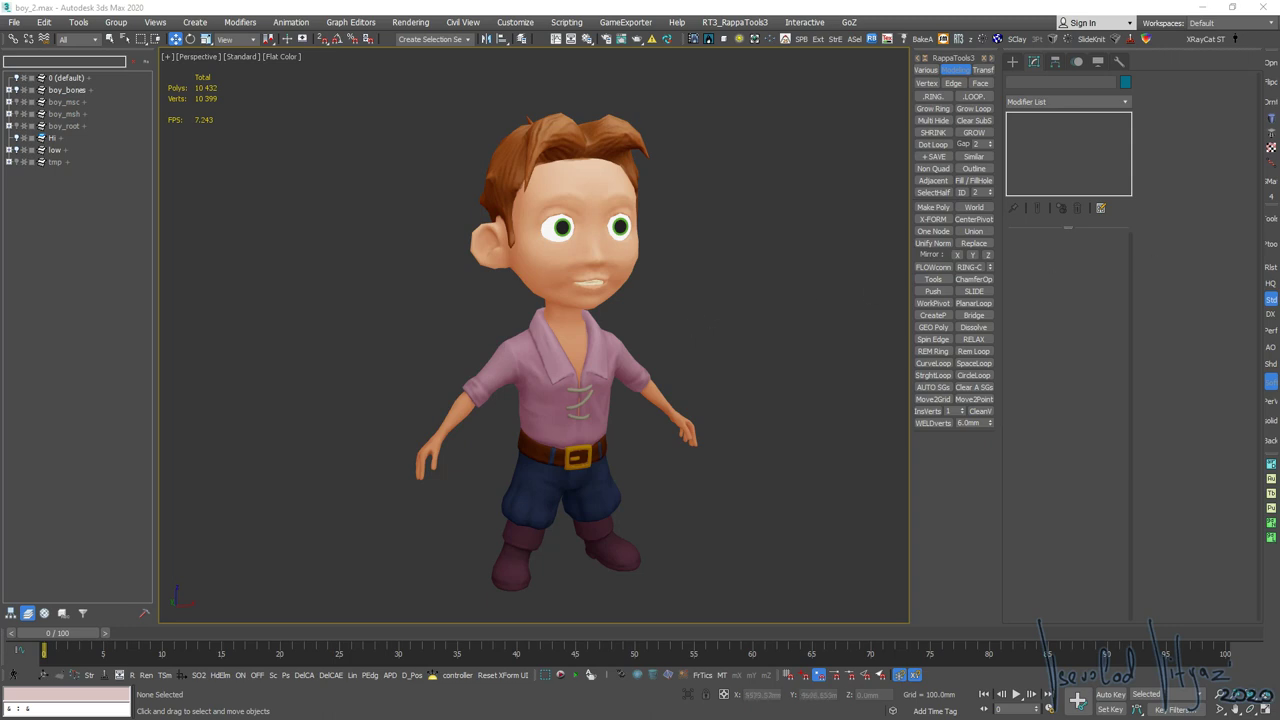
- Switch to the browser and skim the Zombie Bust handpainted texturing video from the beginning to near its end
key(alt+Tab)
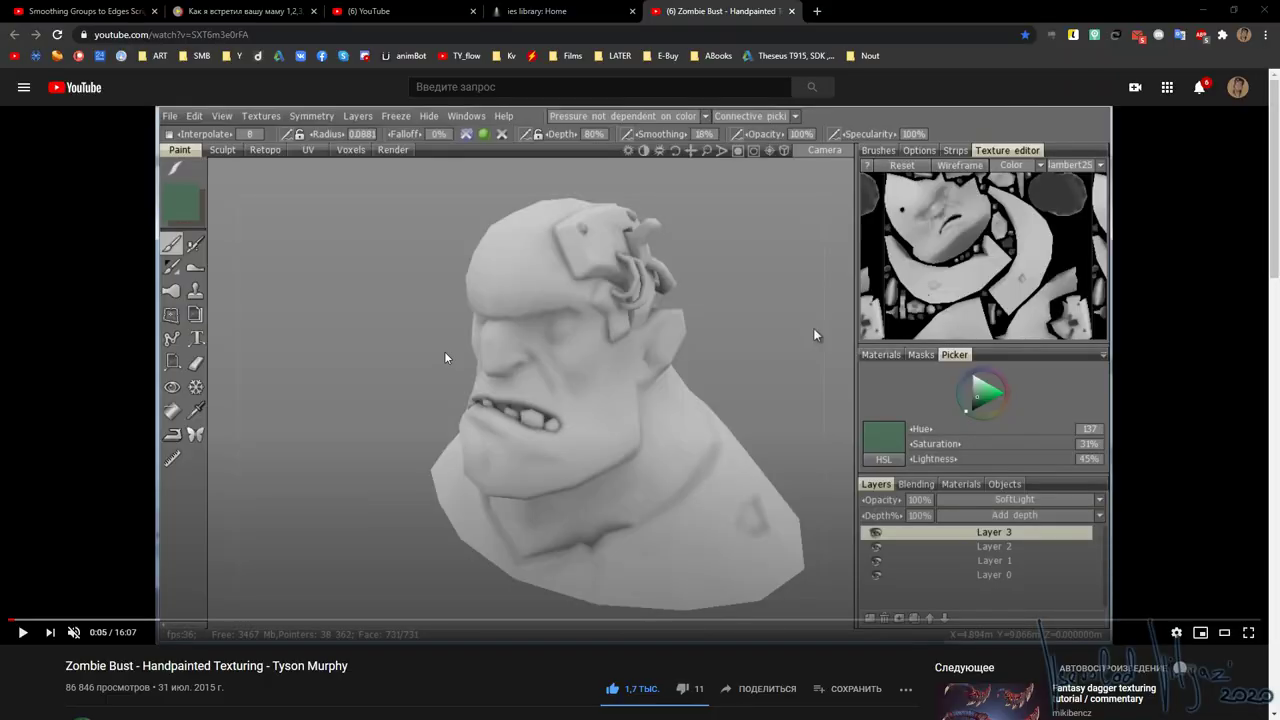
click(487, 343)
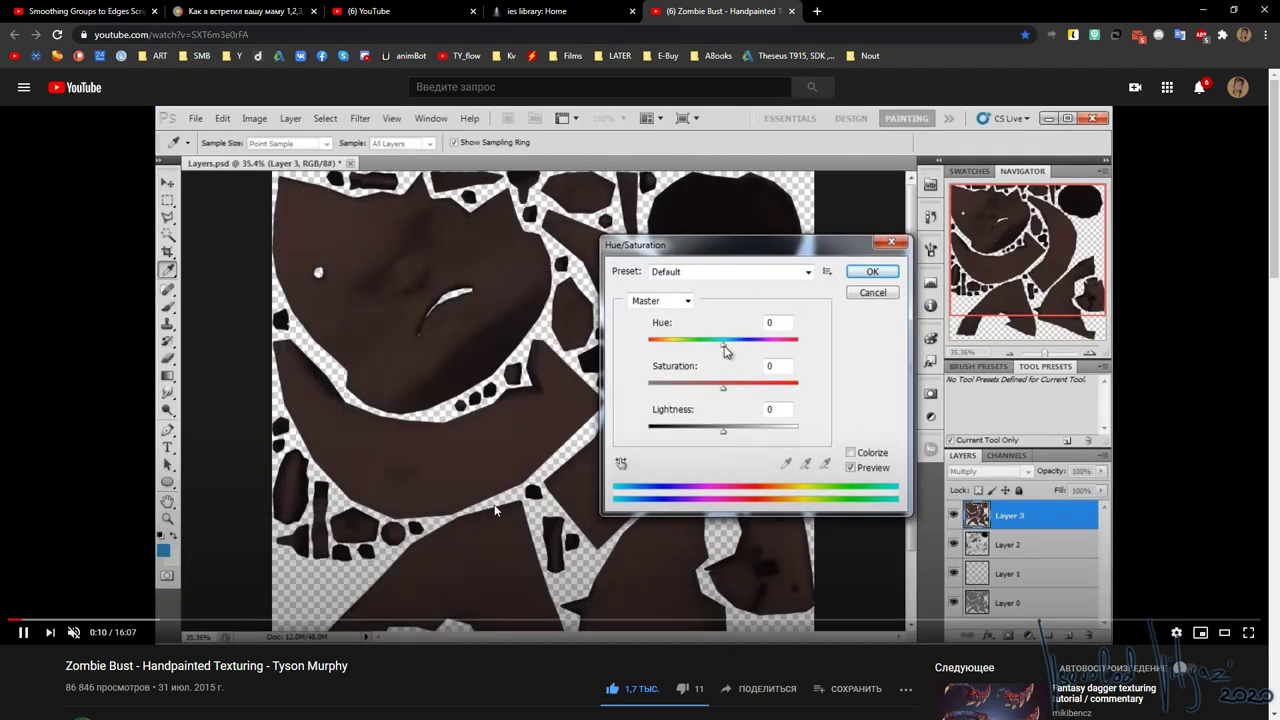
click(55, 621)
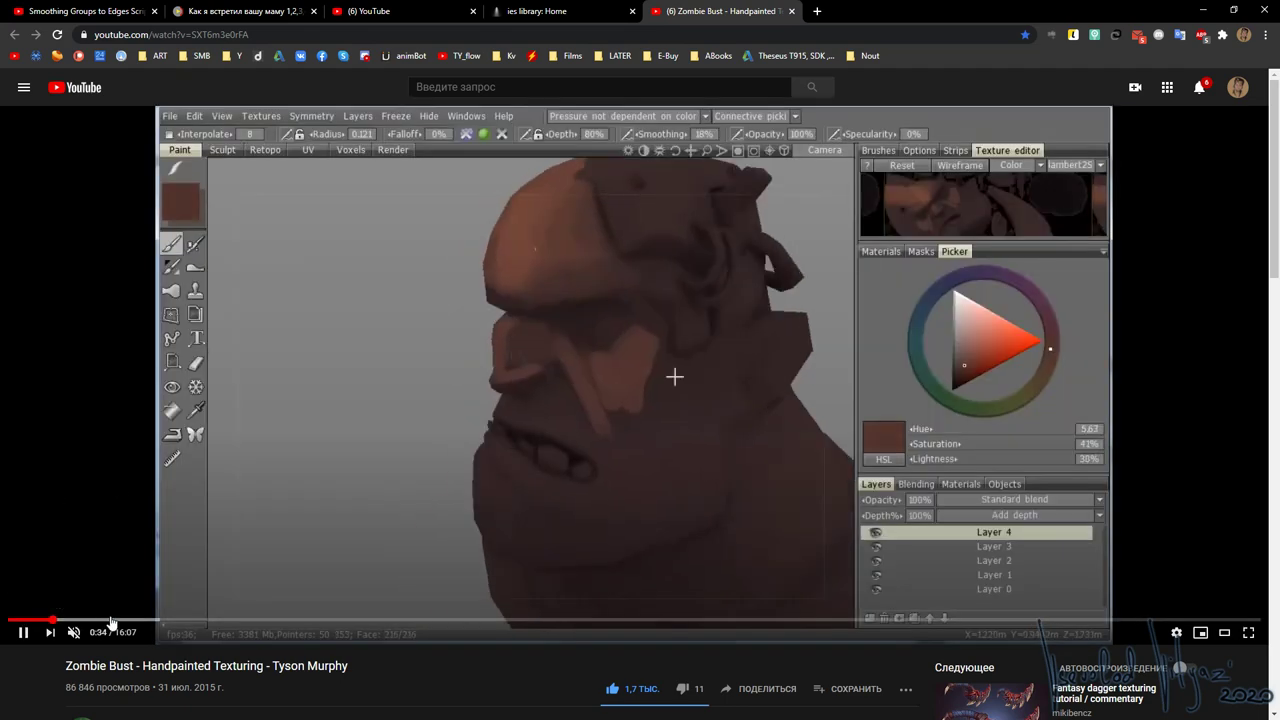
click(112, 621)
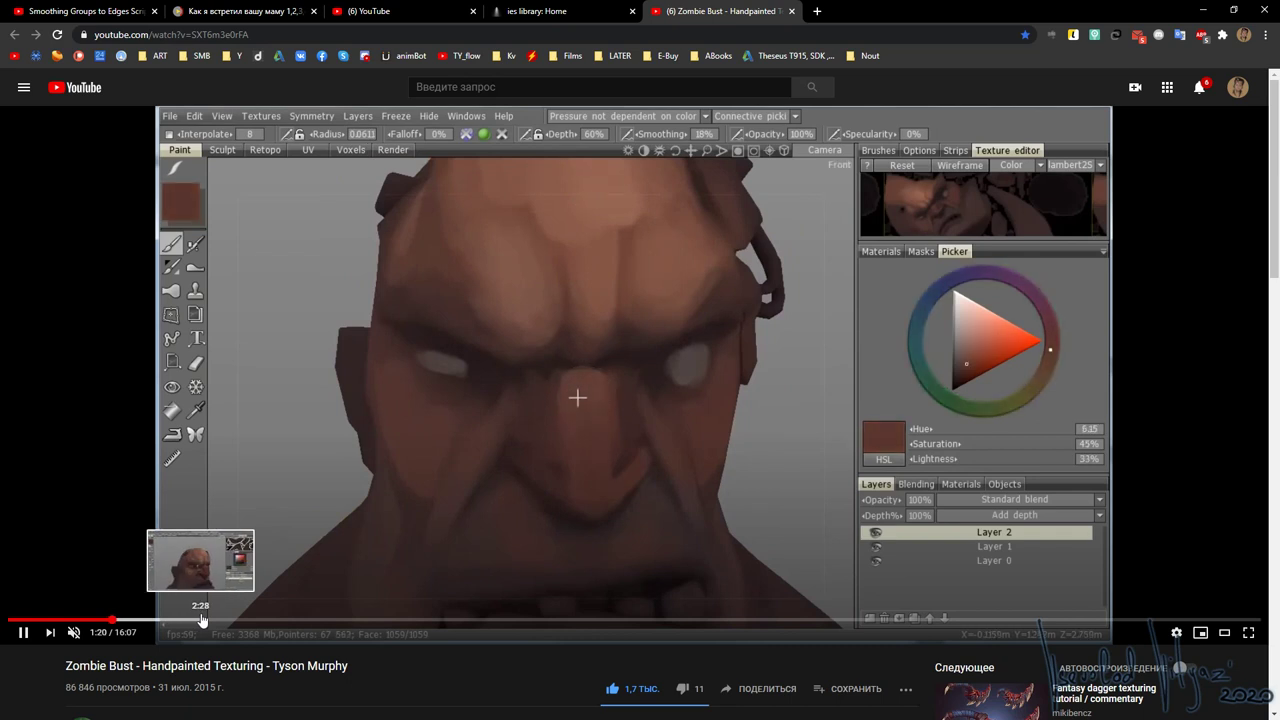
click(201, 620)
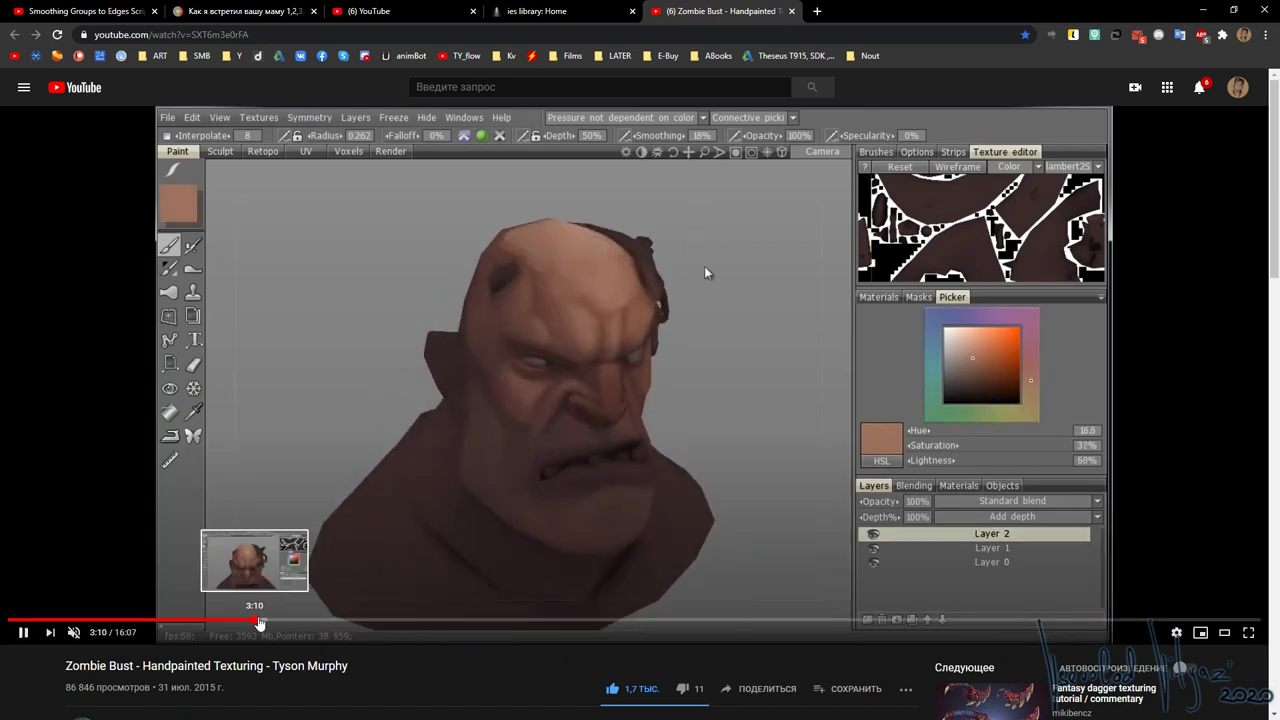
click(443, 620)
click(537, 620)
click(580, 620)
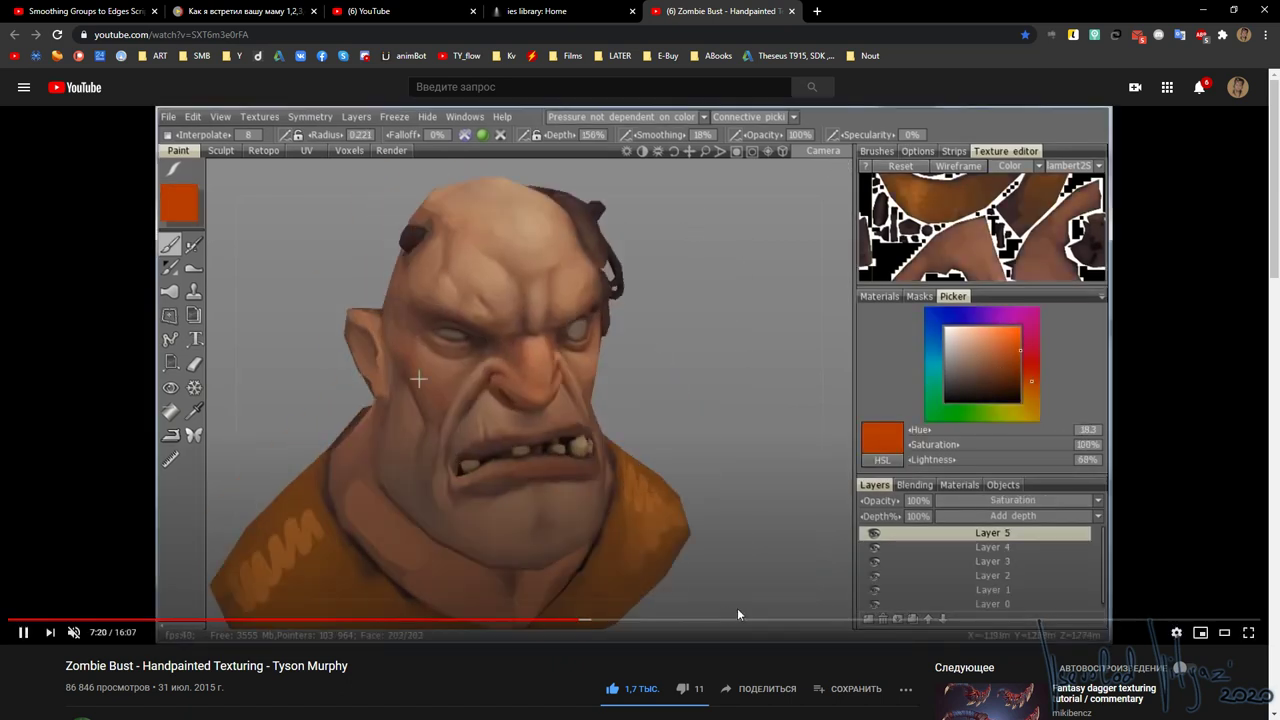
click(797, 620)
click(1061, 621)
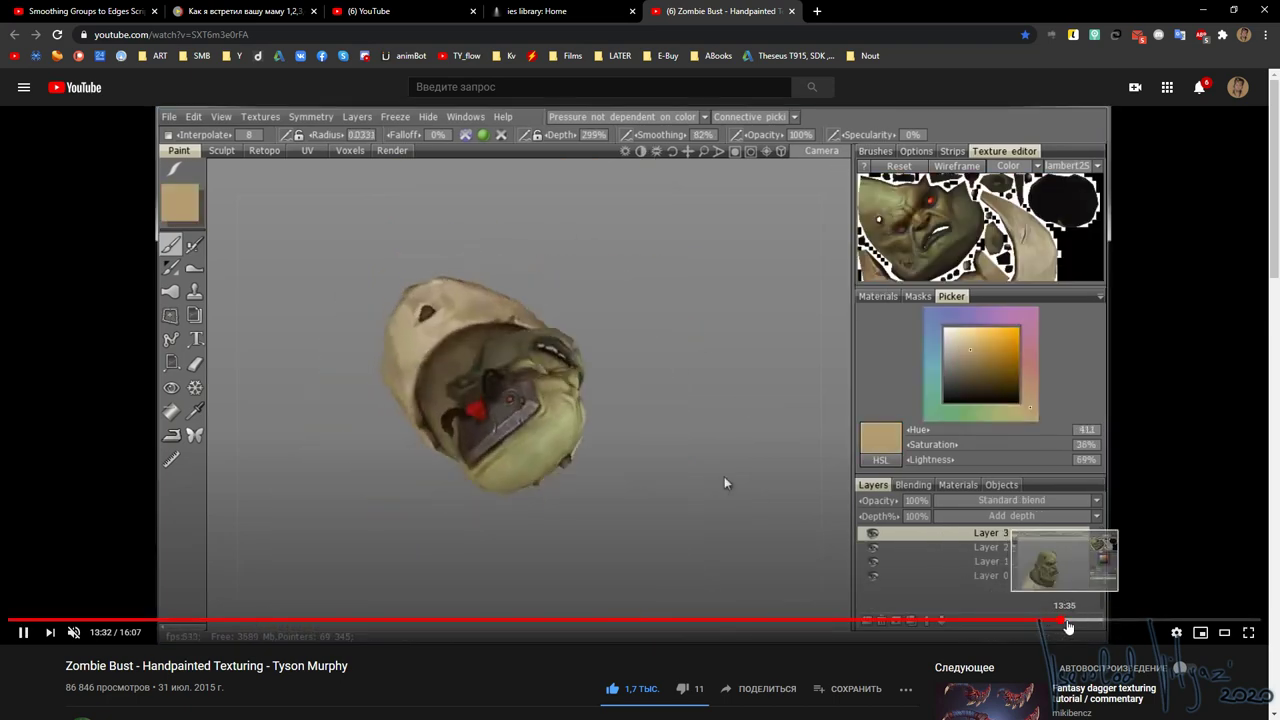
click(1152, 621)
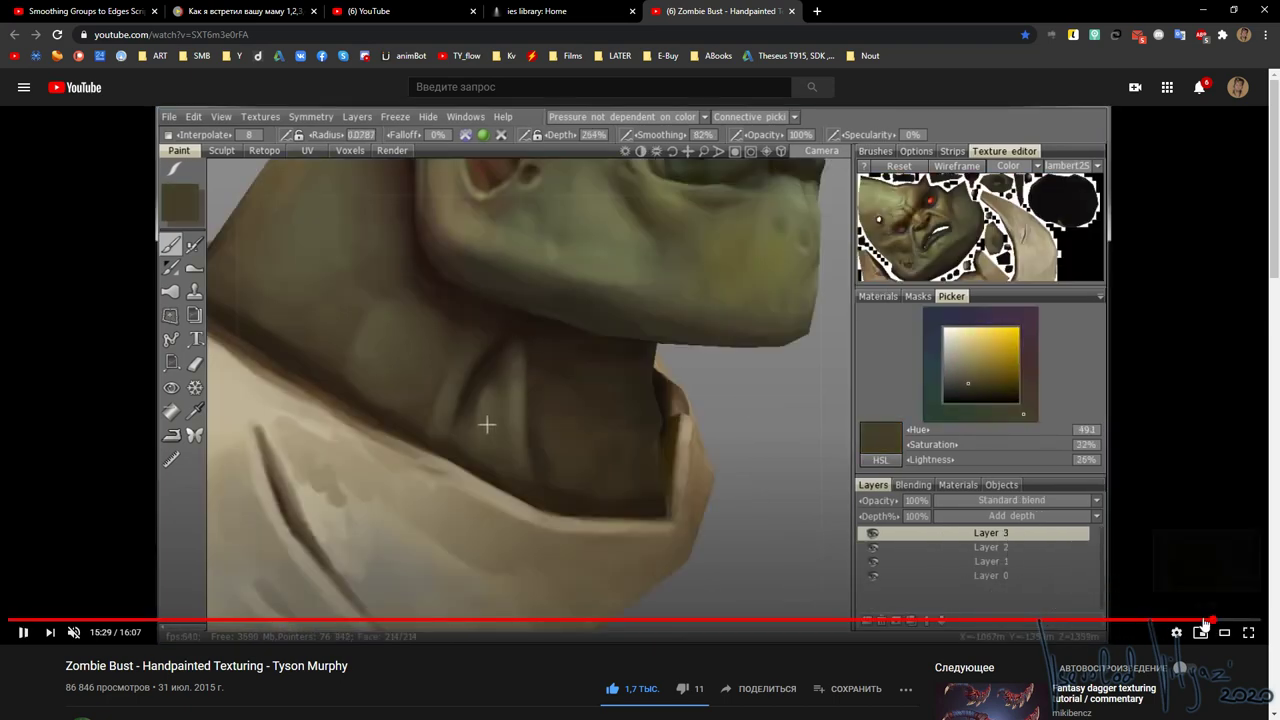
click(1212, 621)
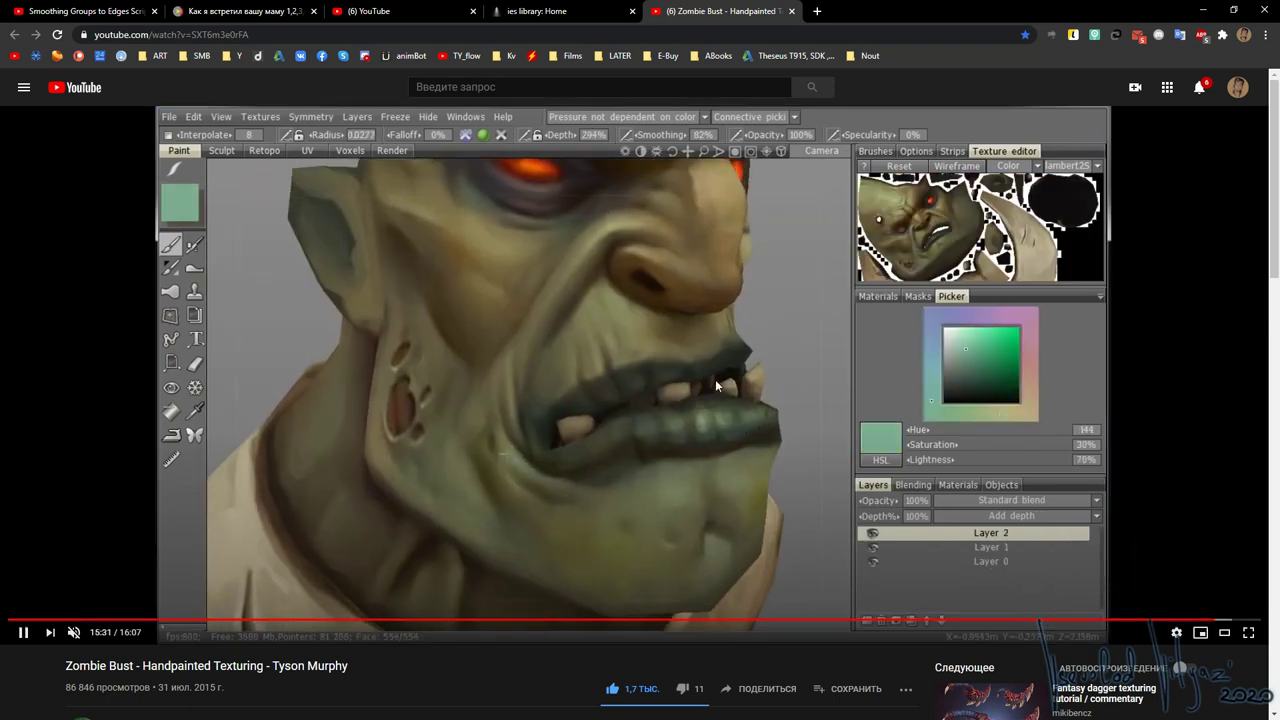
key(space)
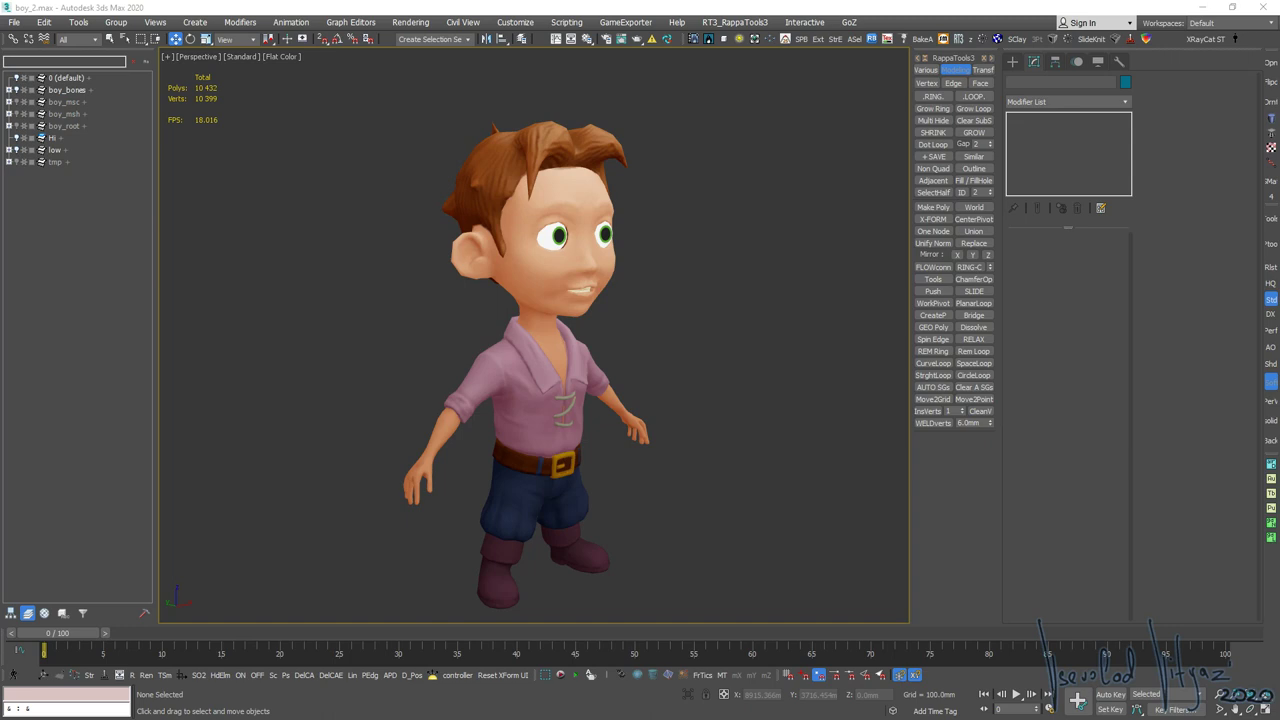
alt+middle_drag(700, 400, 690, 400)
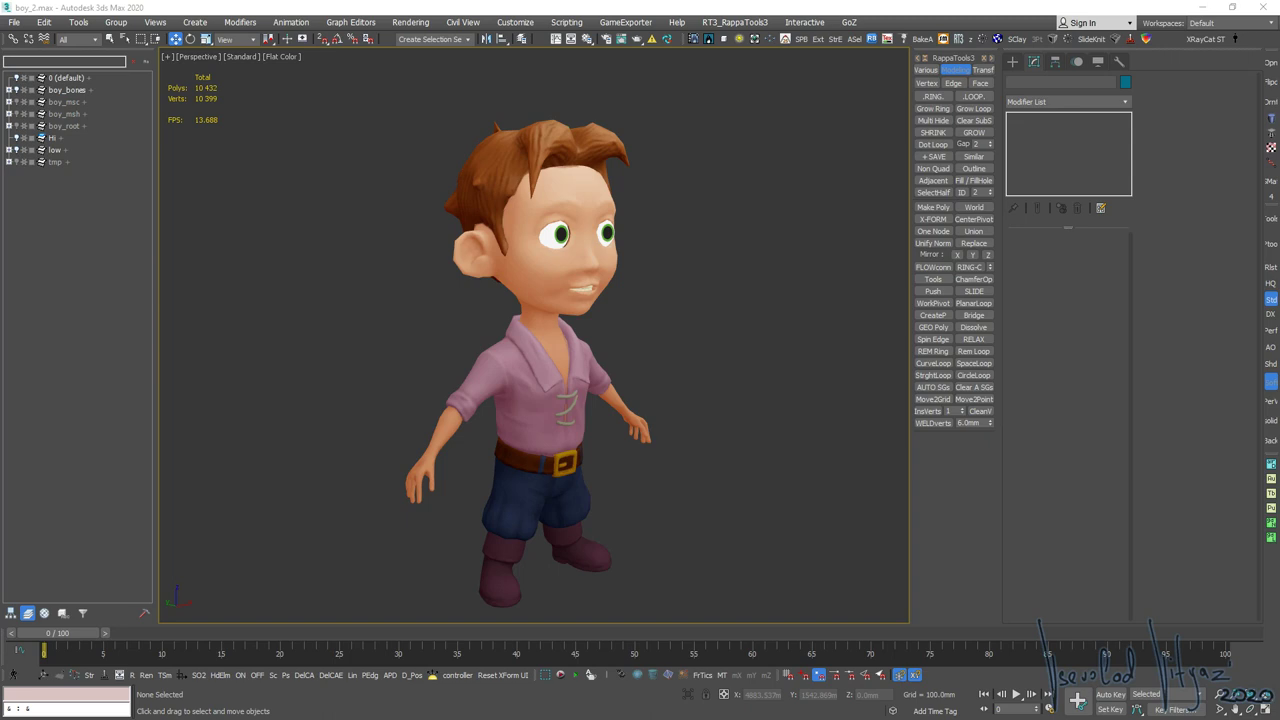
alt+middle_drag(530, 360, 490, 360)
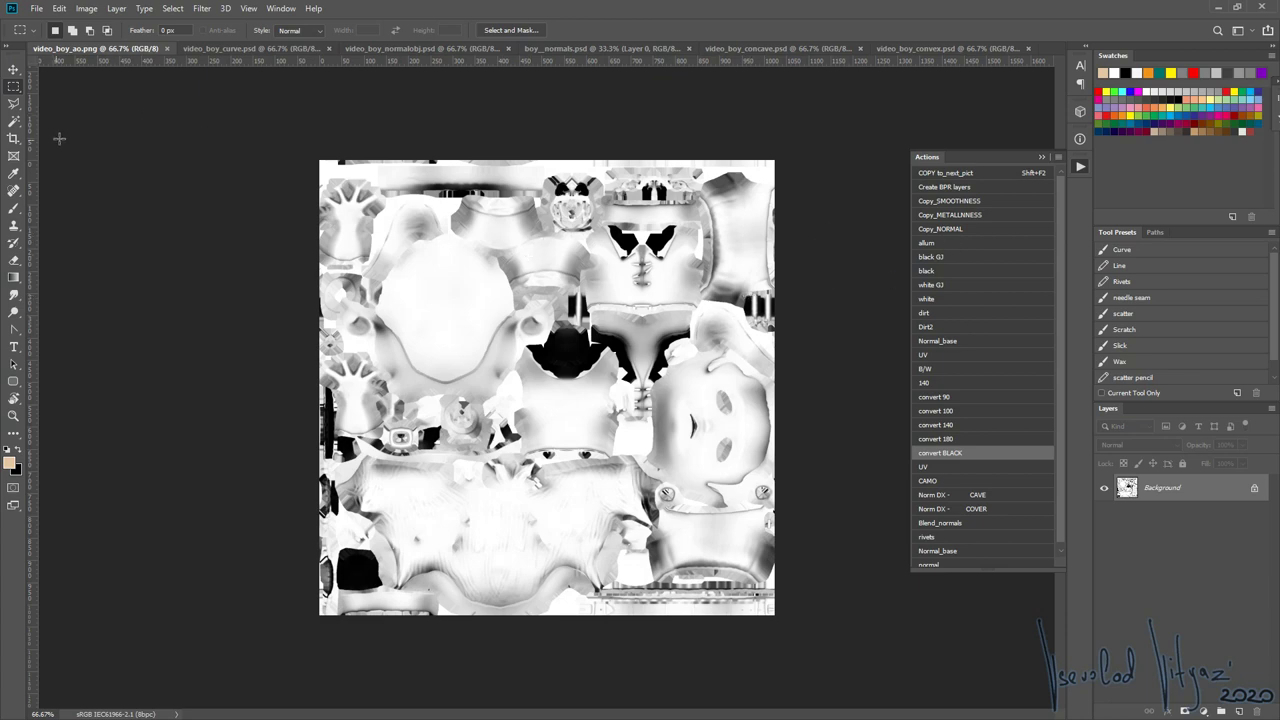
- In Photoshop, compare the baked curvature, object-space normal and tangent normal maps, and close boy__normals.psd
click(242, 48)
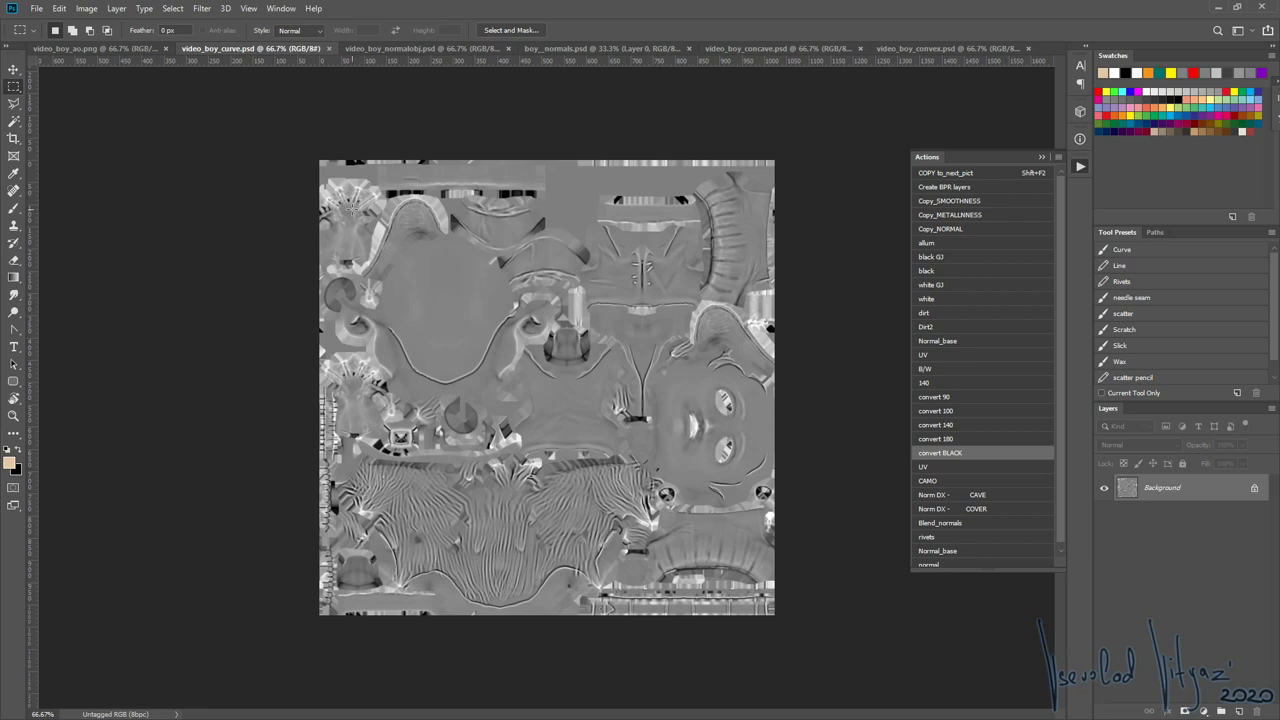
click(401, 48)
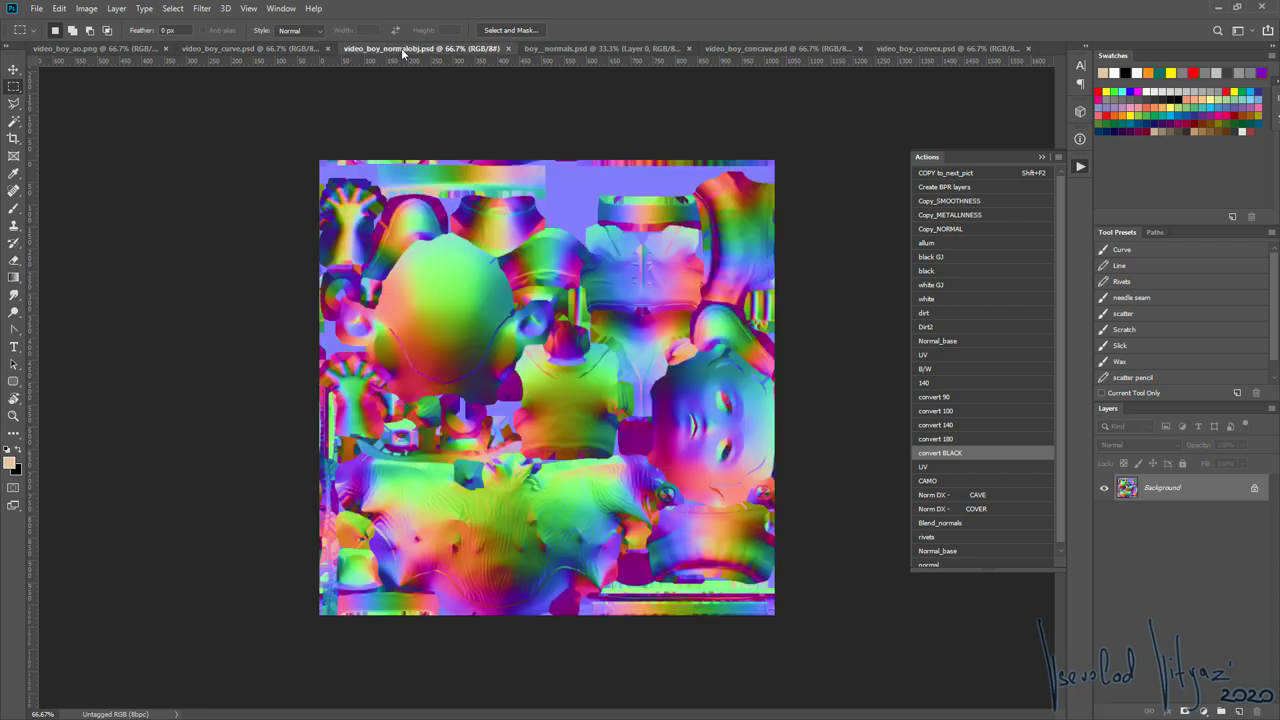
click(560, 48)
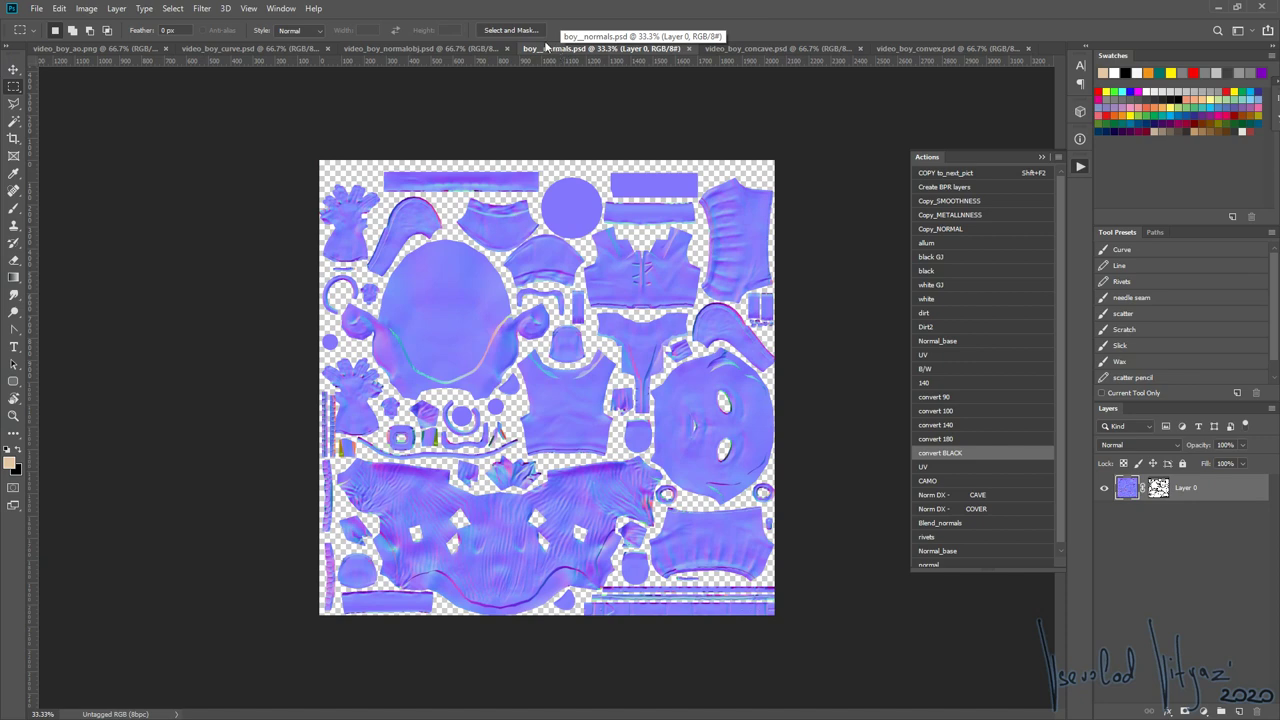
click(440, 48)
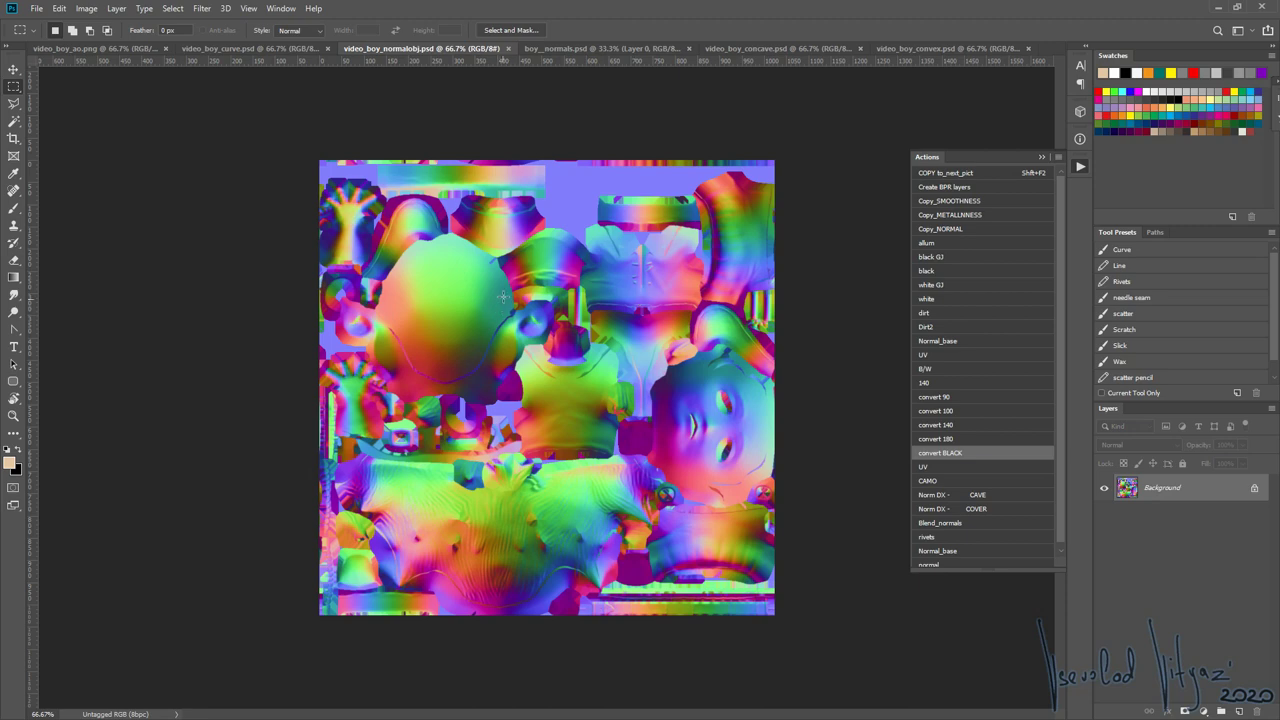
click(630, 50)
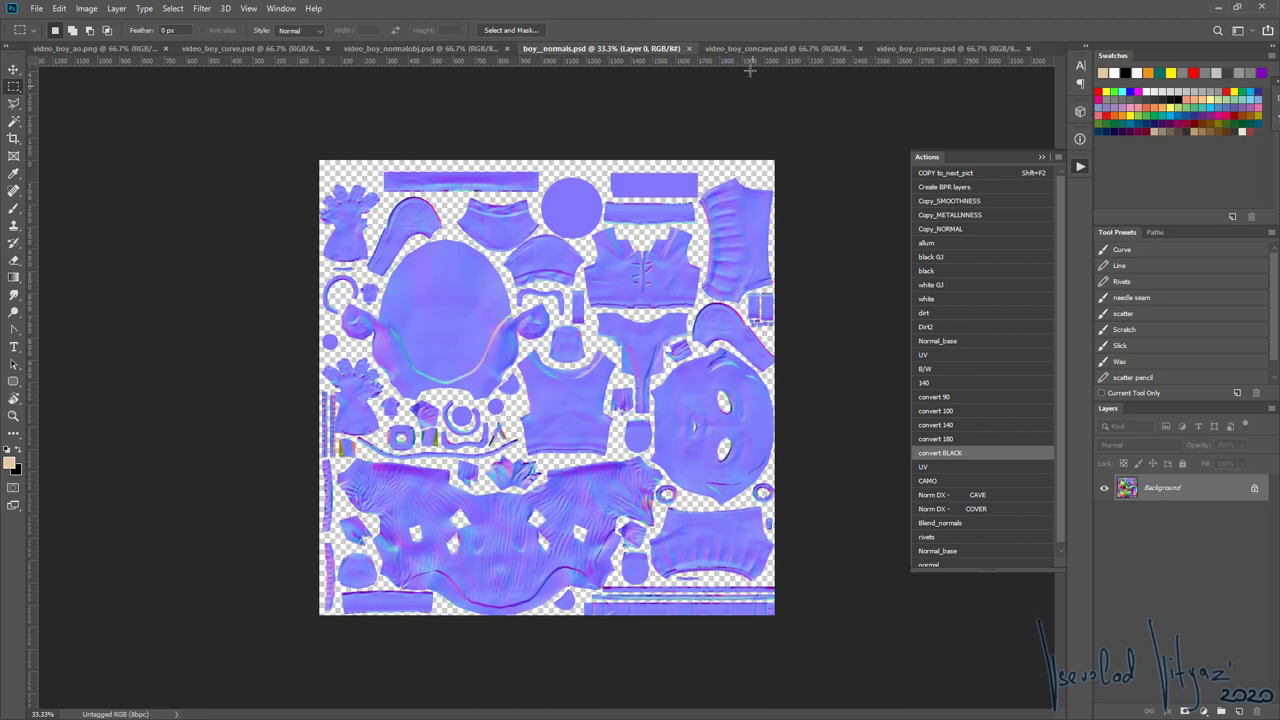
click(686, 48)
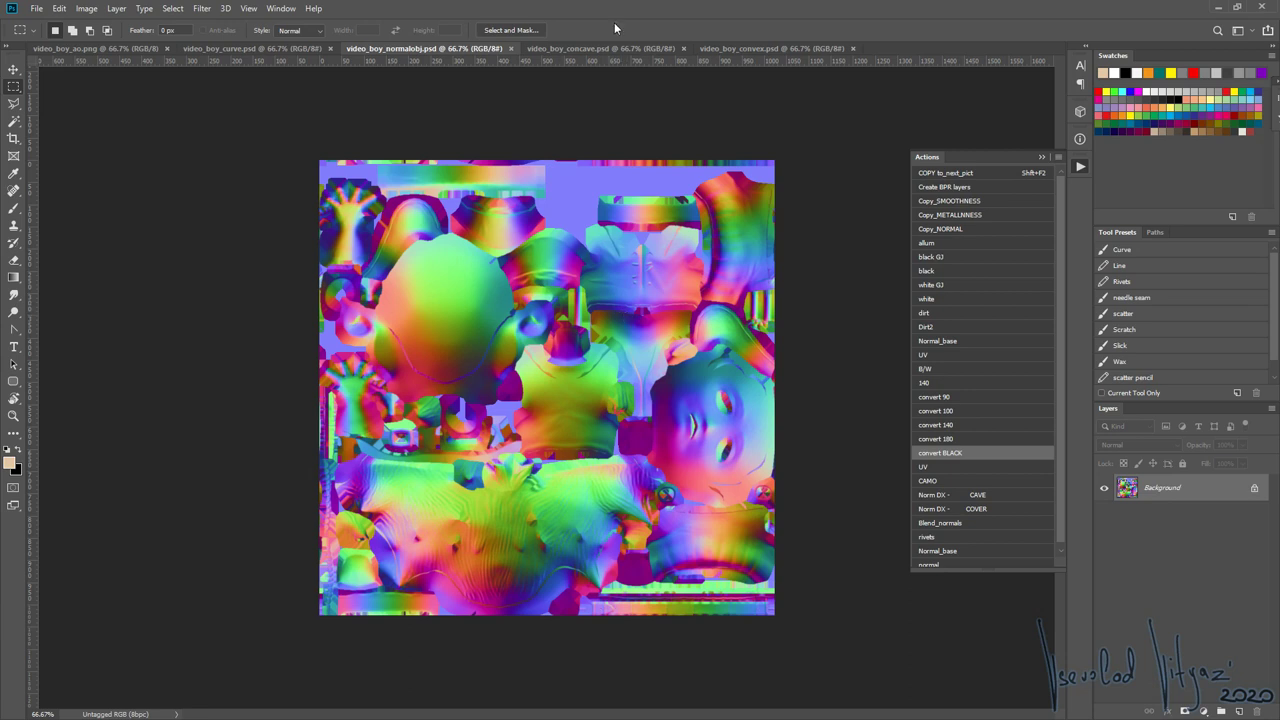
- Compare the concave and convex maps with the curvature map, and close video_boy_concave.psd and video_boy_convex.psd
click(600, 47)
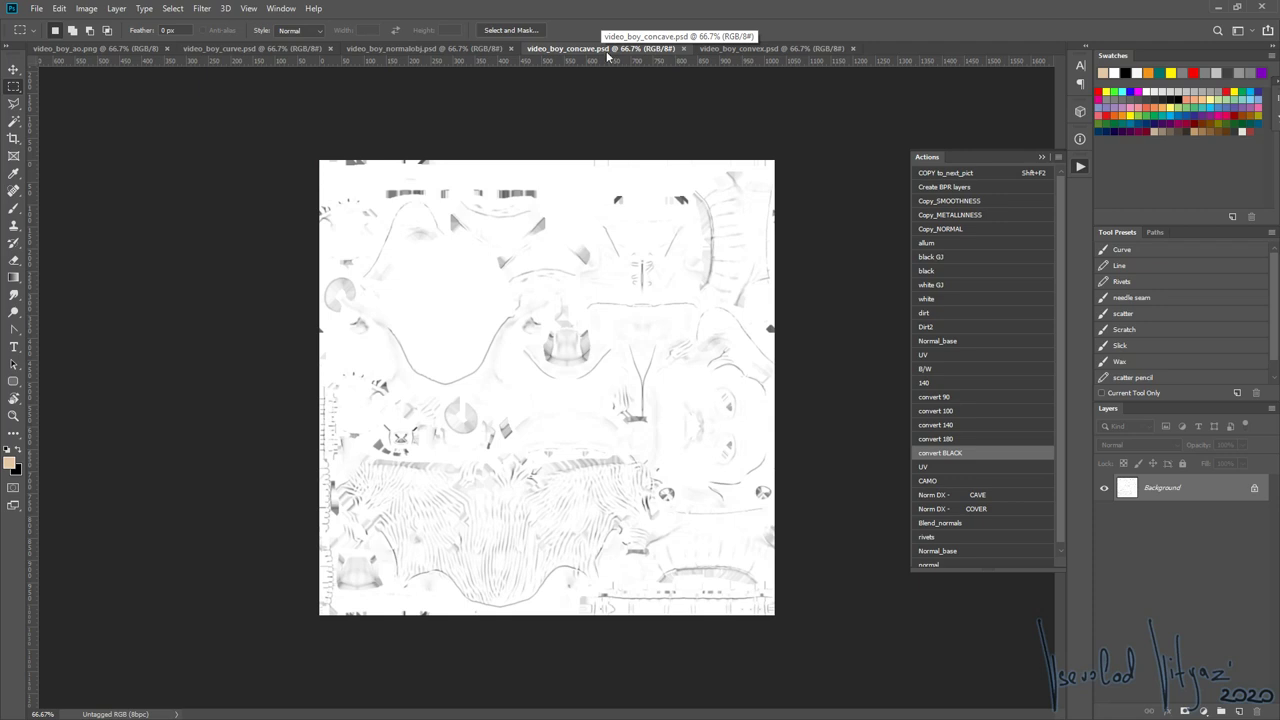
click(760, 47)
click(601, 48)
click(252, 49)
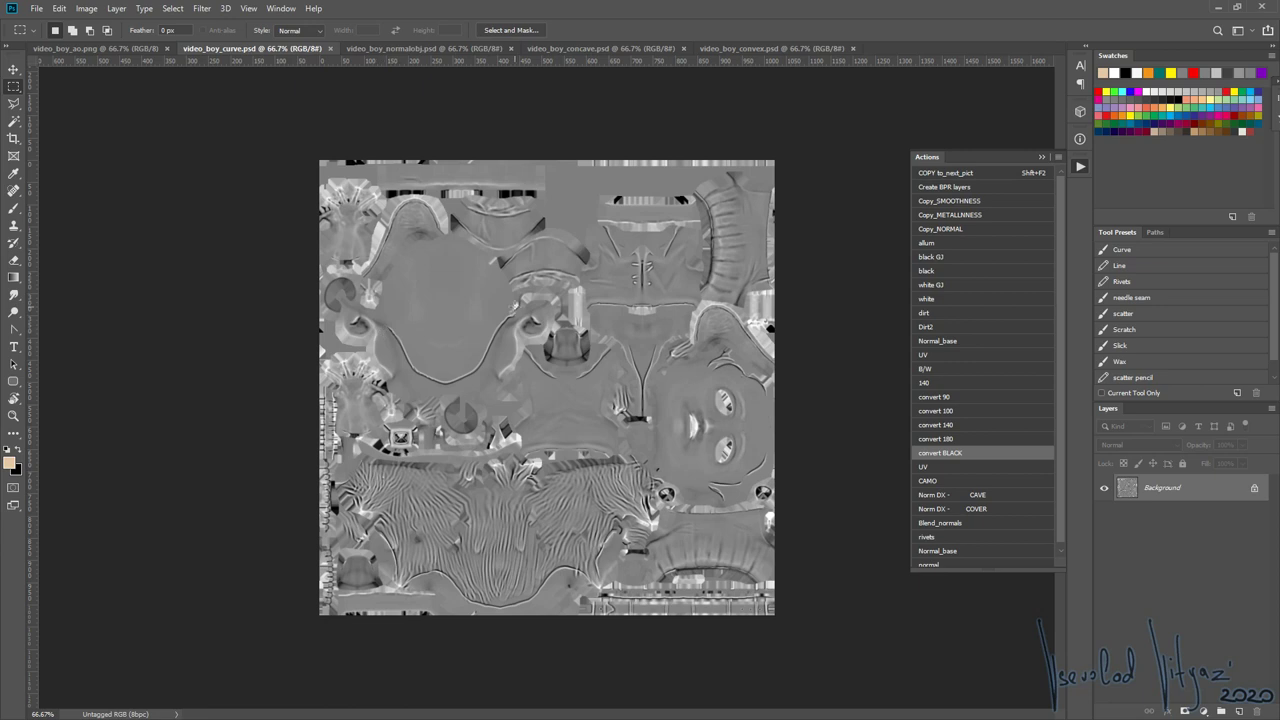
click(652, 49)
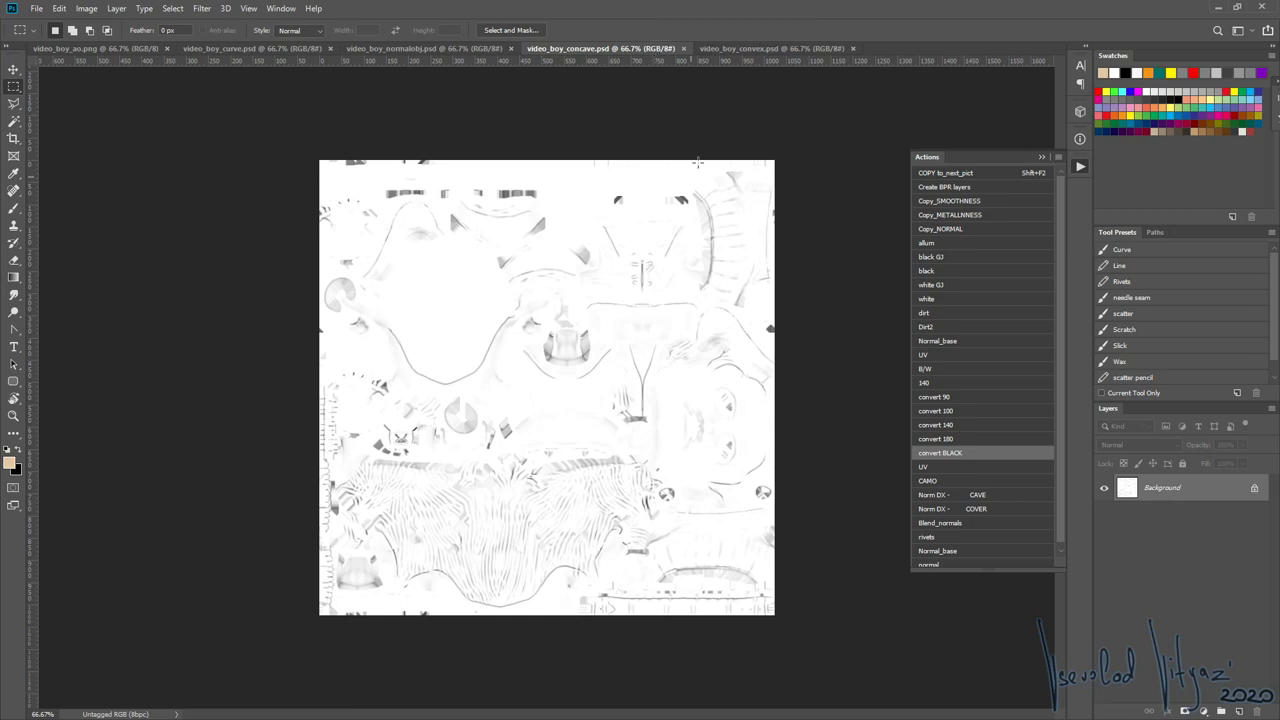
click(683, 48)
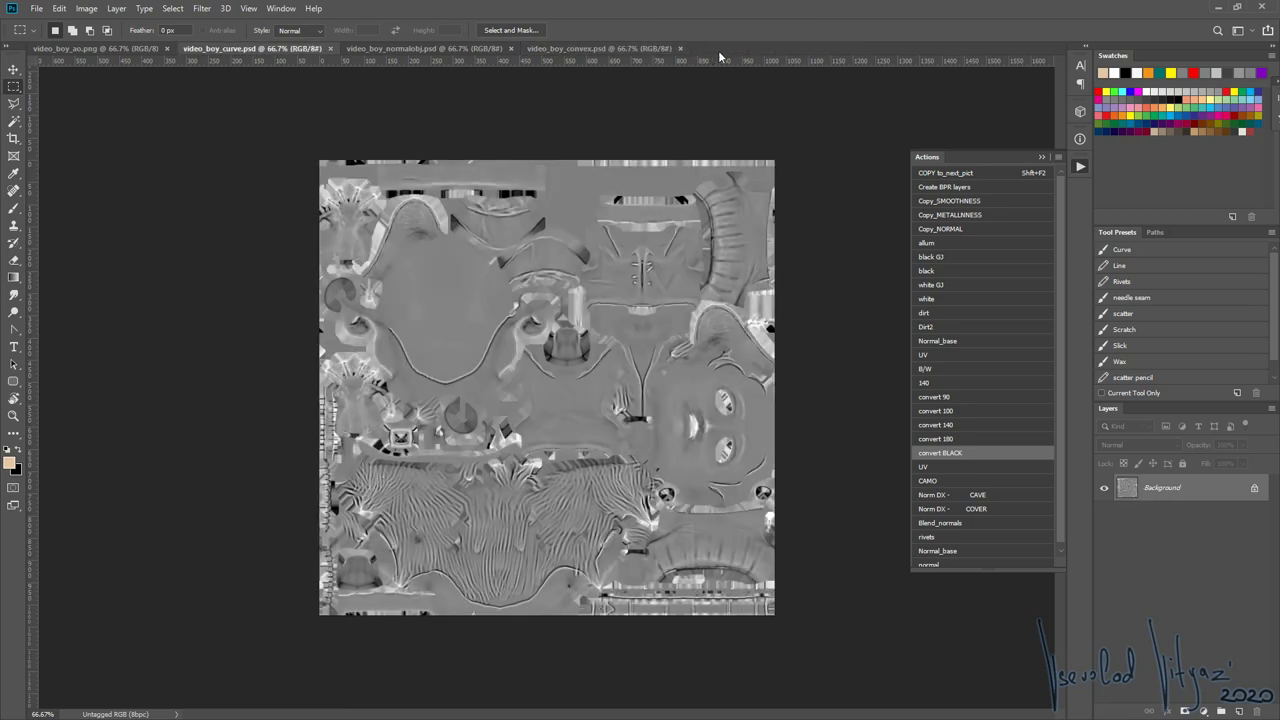
click(680, 48)
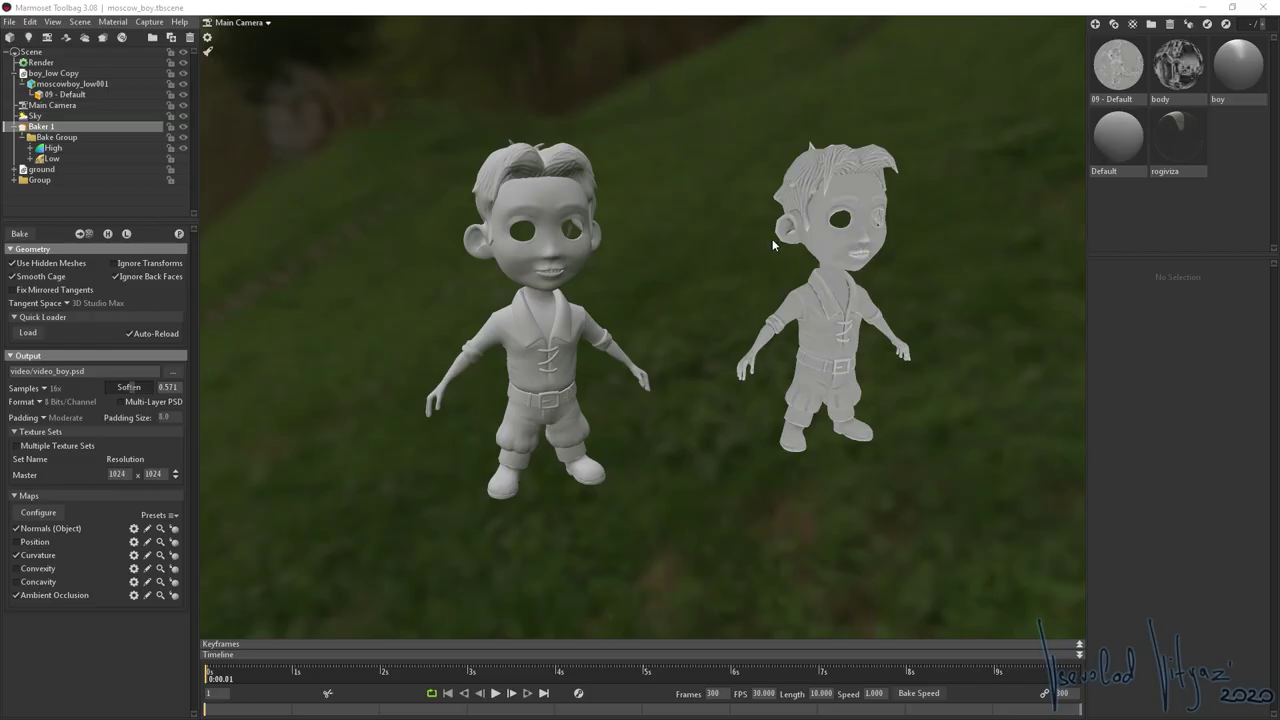
- Switch to Marmoset Toolbag and examine the high-poly boy beside the textured low-poly copy
click(523, 198)
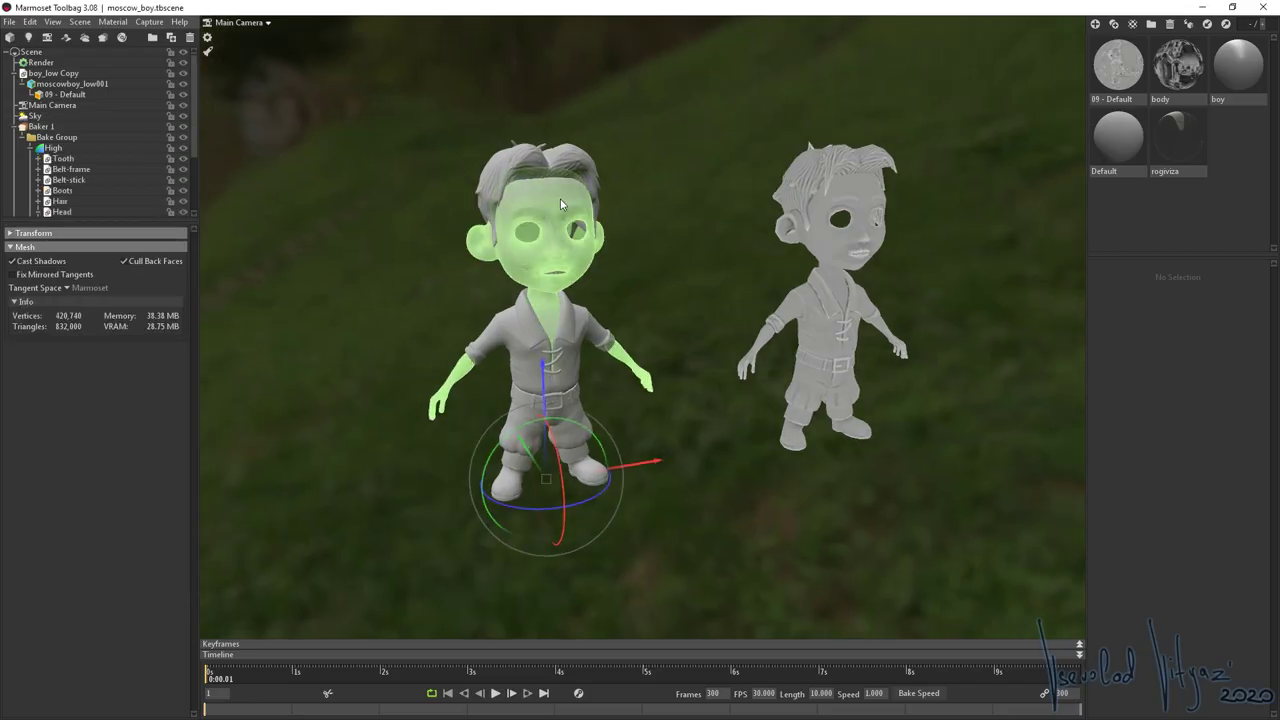
click(654, 205)
drag(668, 250, 698, 263)
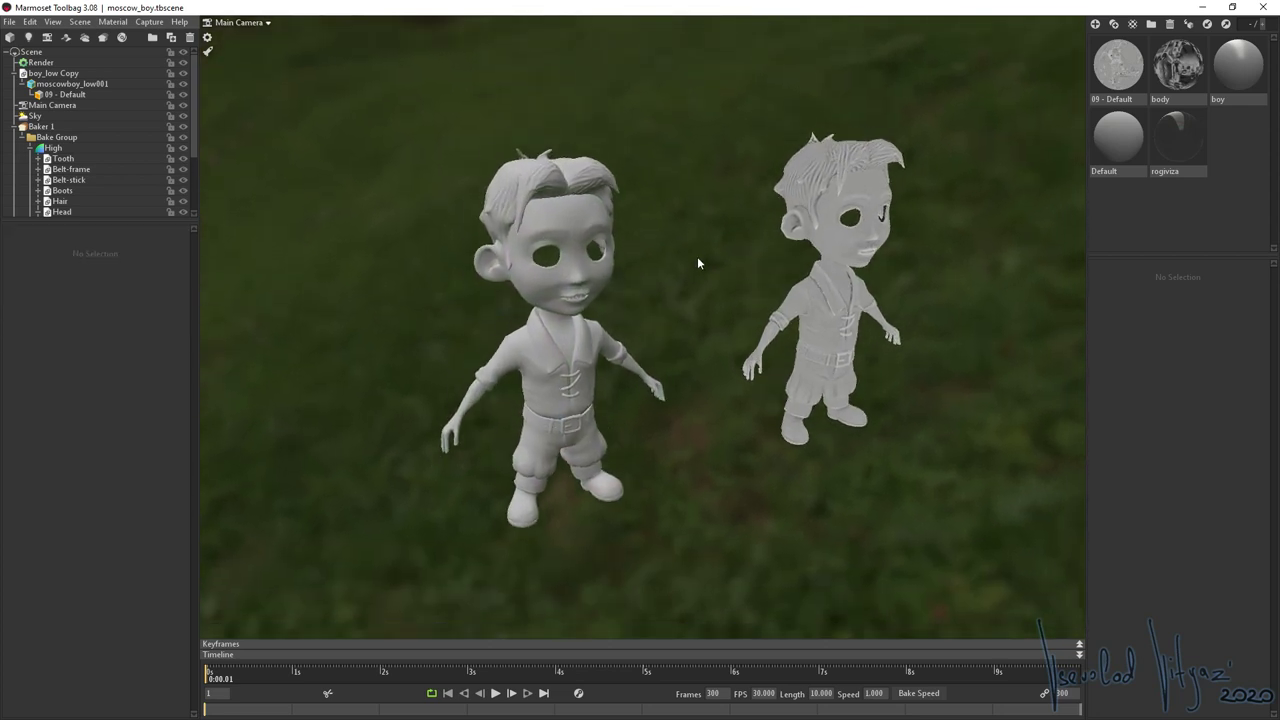
right_drag(698, 263, 700, 289)
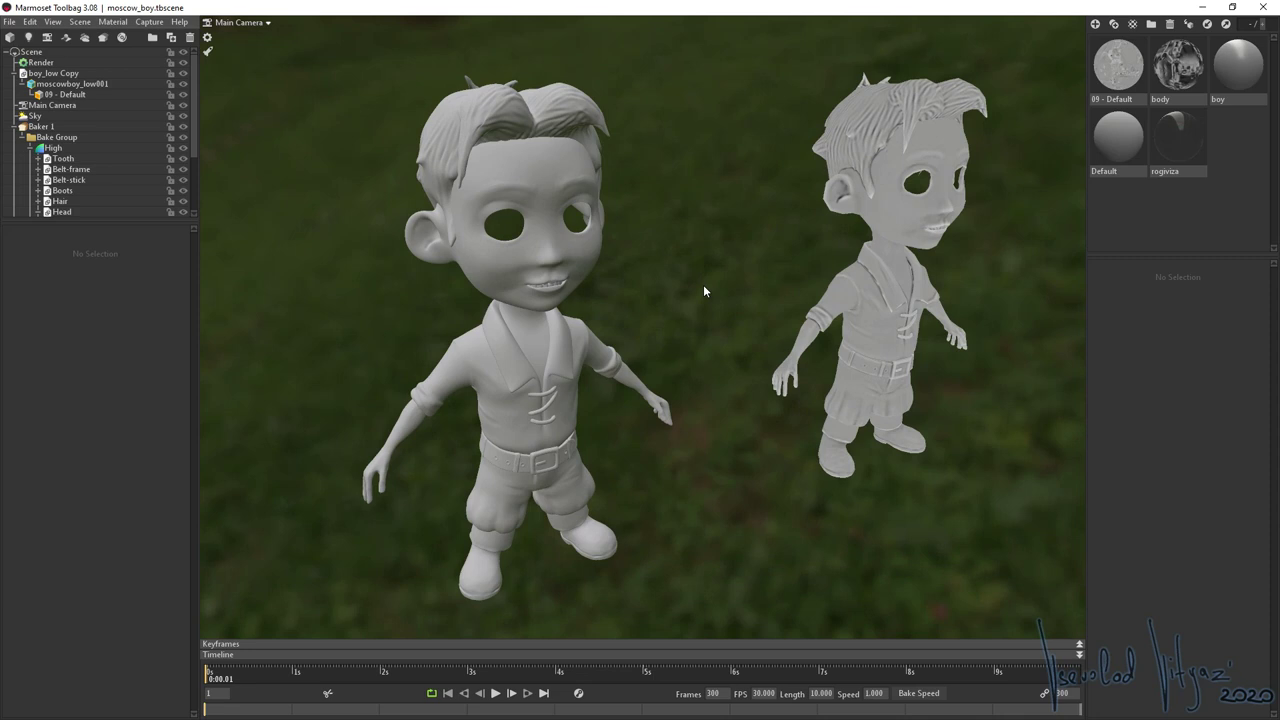
- Collapse the High group and select Baker 1 to review its object normals, curvature and ambient occlusion output maps
click(31, 150)
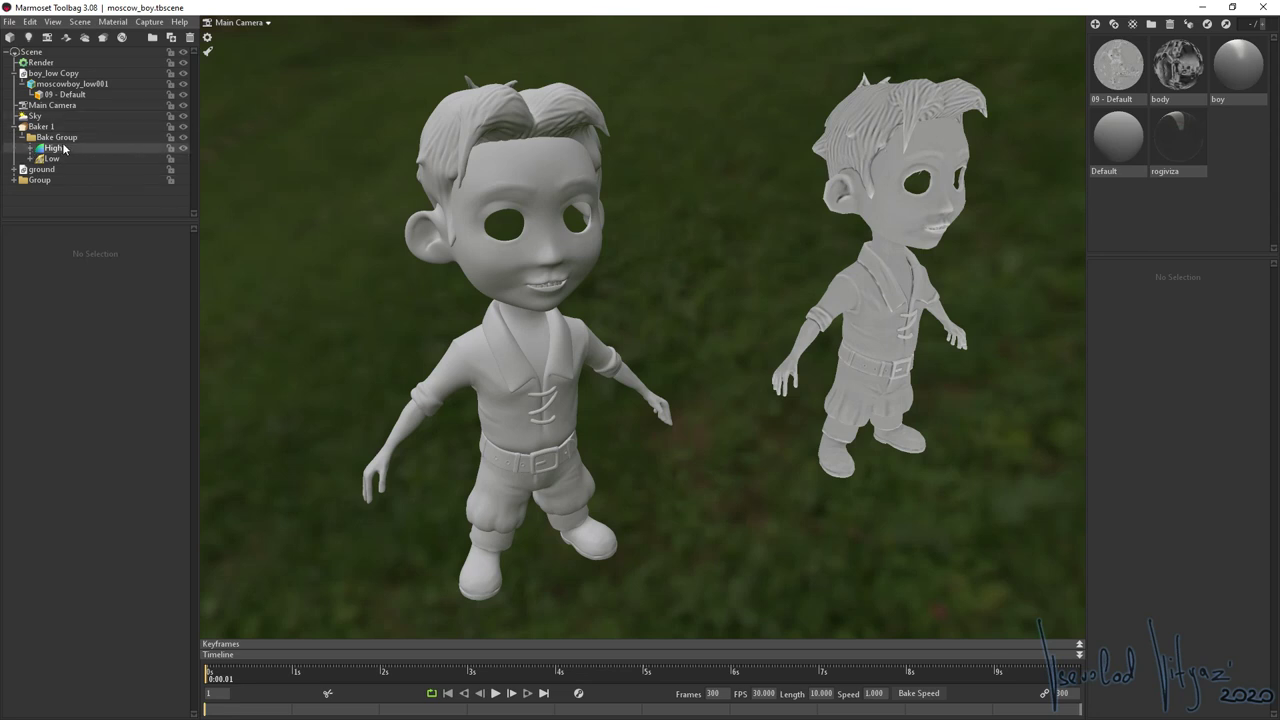
click(53, 127)
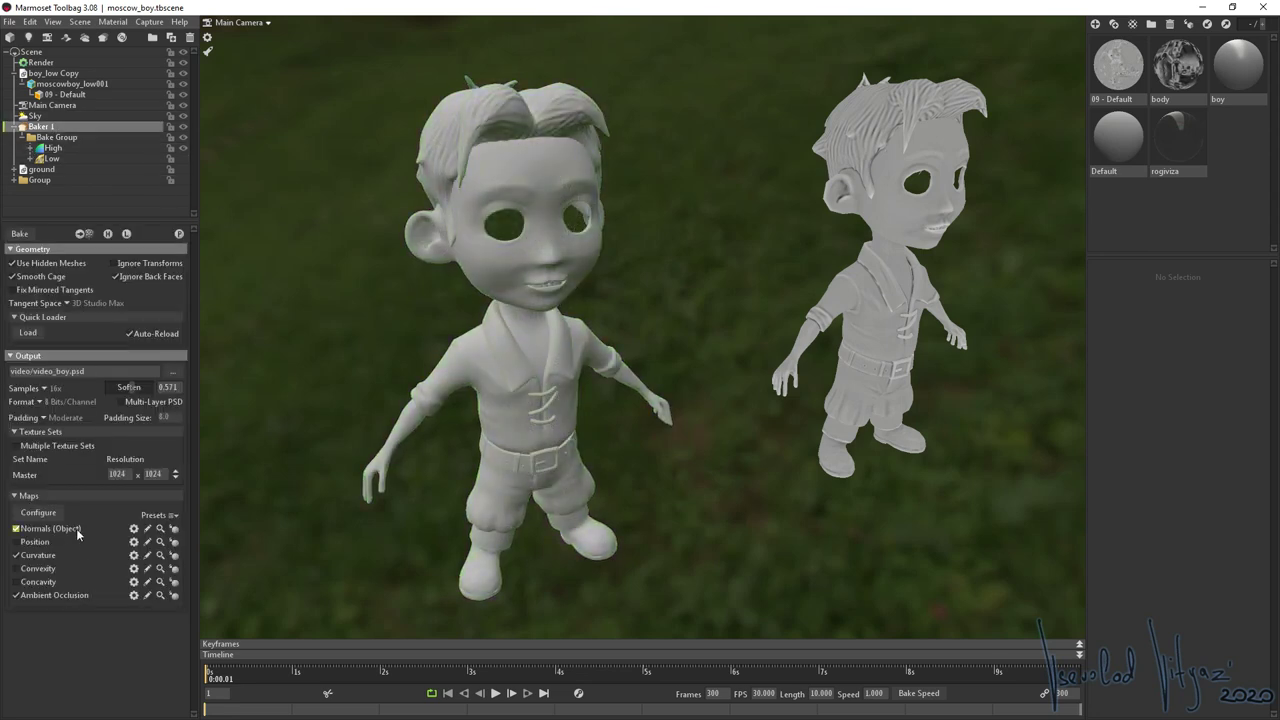
click(15, 529)
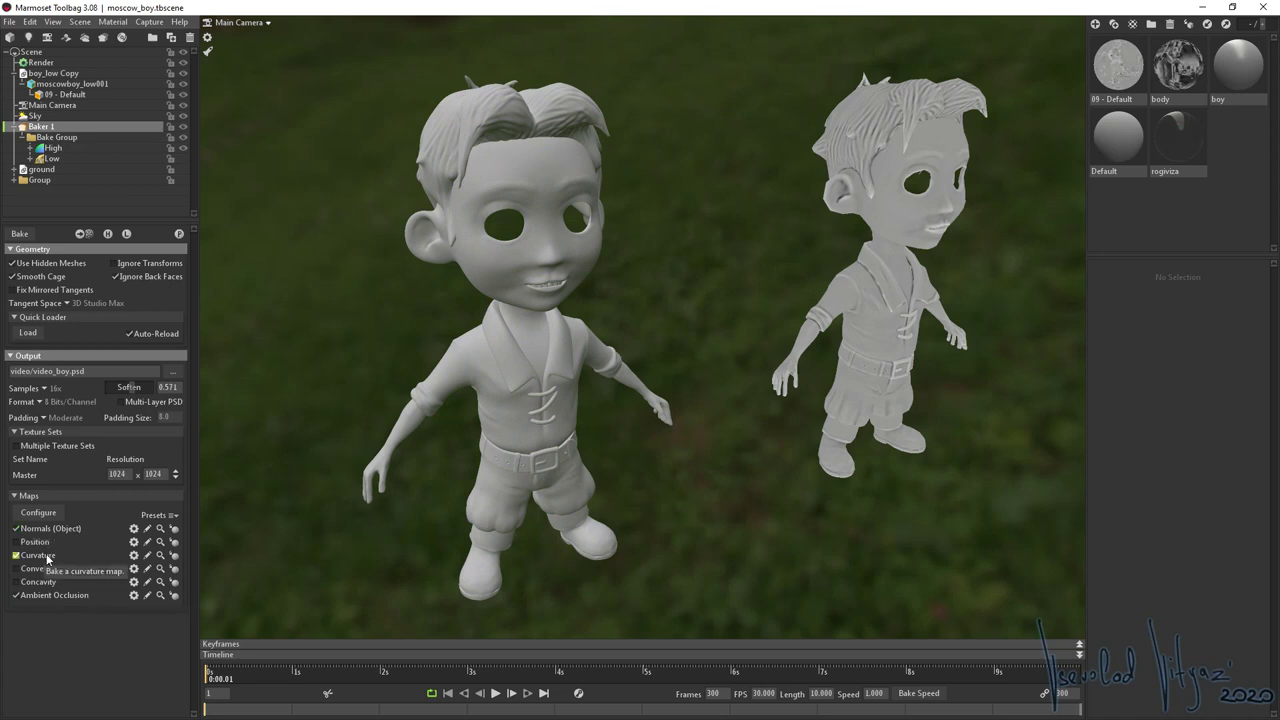
click(47, 560)
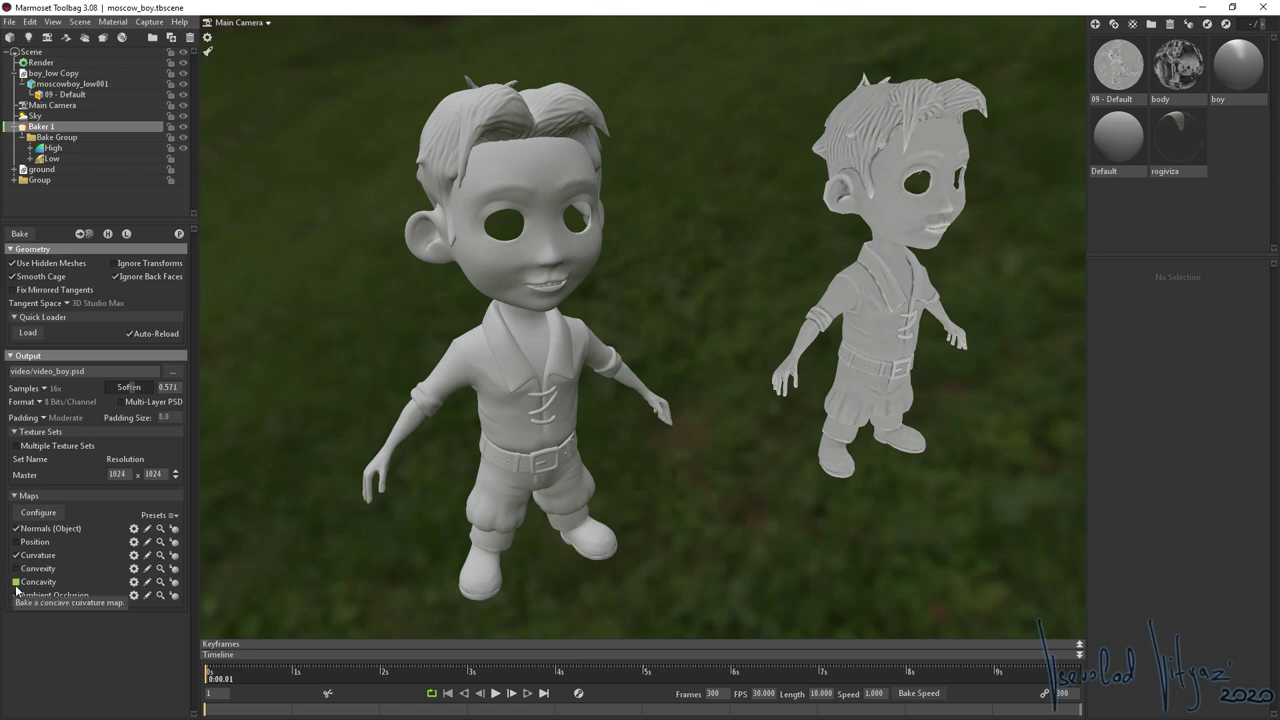
click(15, 594)
- Hide the High mesh and show the Low mesh in the bake group
drag(530, 245, 500, 236)
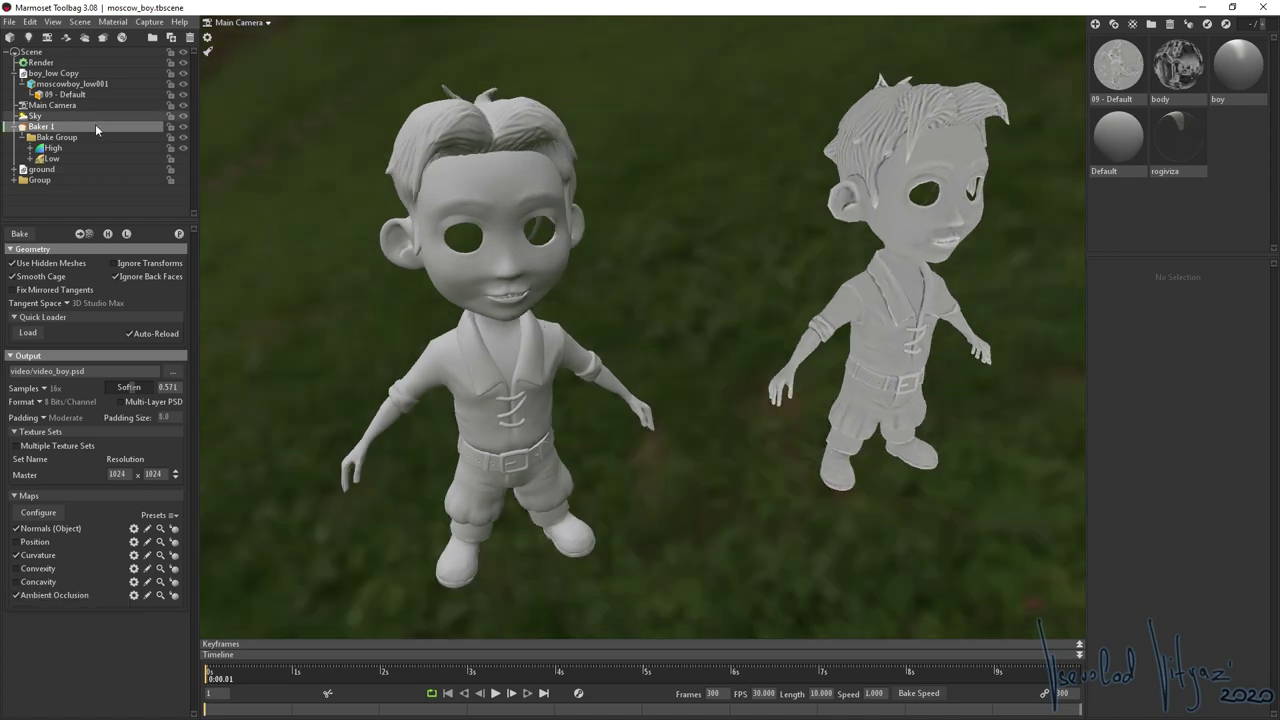
drag(265, 157, 420, 165)
click(183, 148)
click(183, 158)
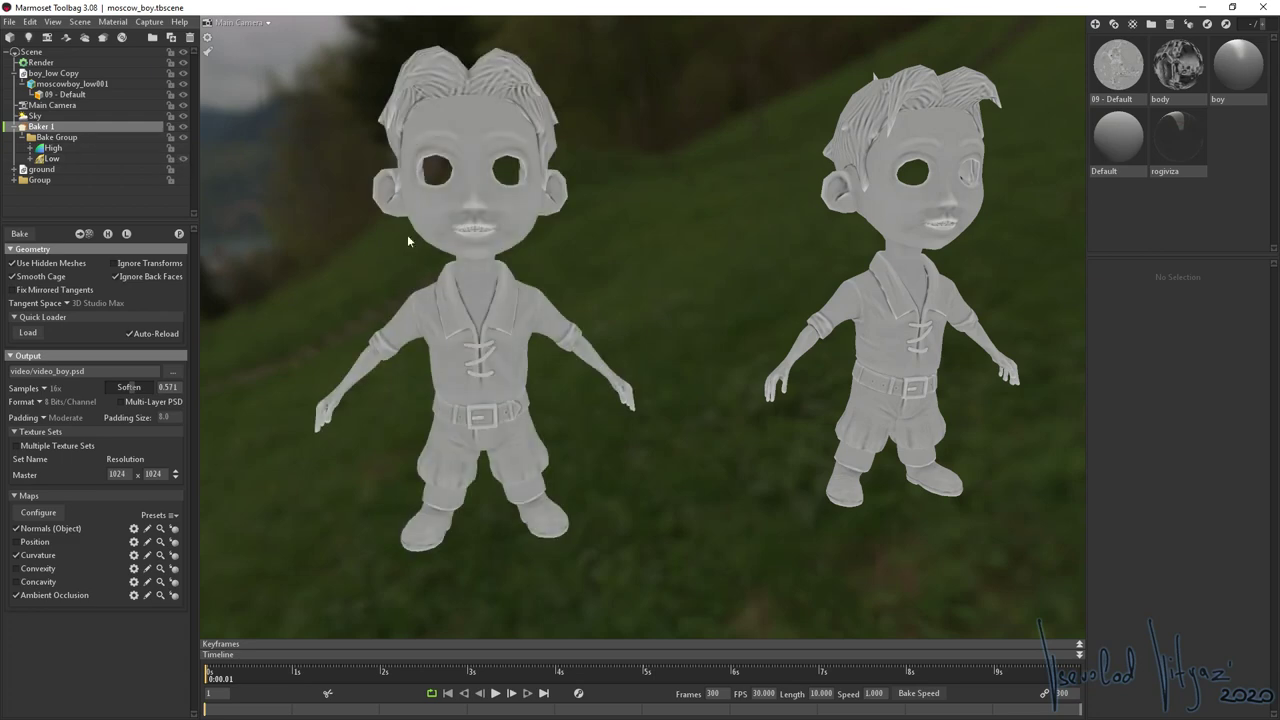
- Apply the boy material to the bake group's low-poly model
drag(407, 234, 504, 259)
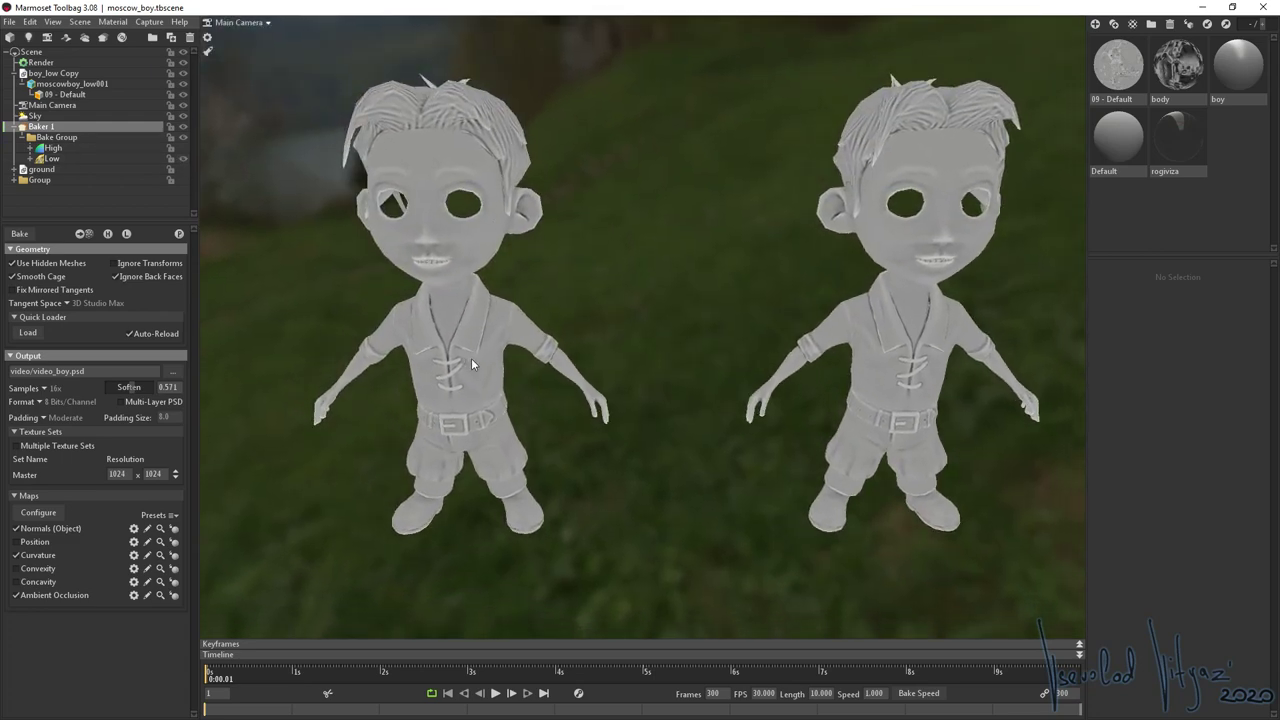
mouse_move(471, 358)
mouse_down()
mouse_move(534, 347)
mouse_move(495, 353)
mouse_up()
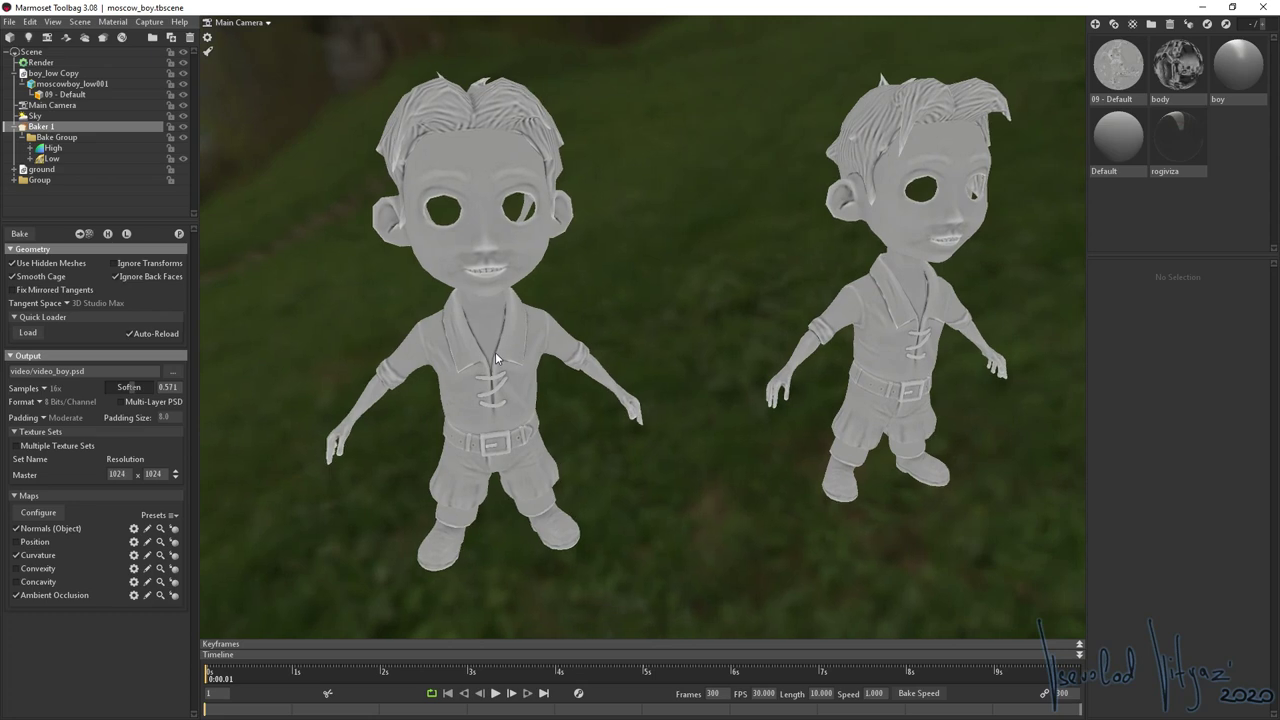
mouse_move(1238, 68)
mouse_down()
mouse_move(486, 234)
mouse_move(498, 250)
mouse_up()
drag(534, 343, 678, 234)
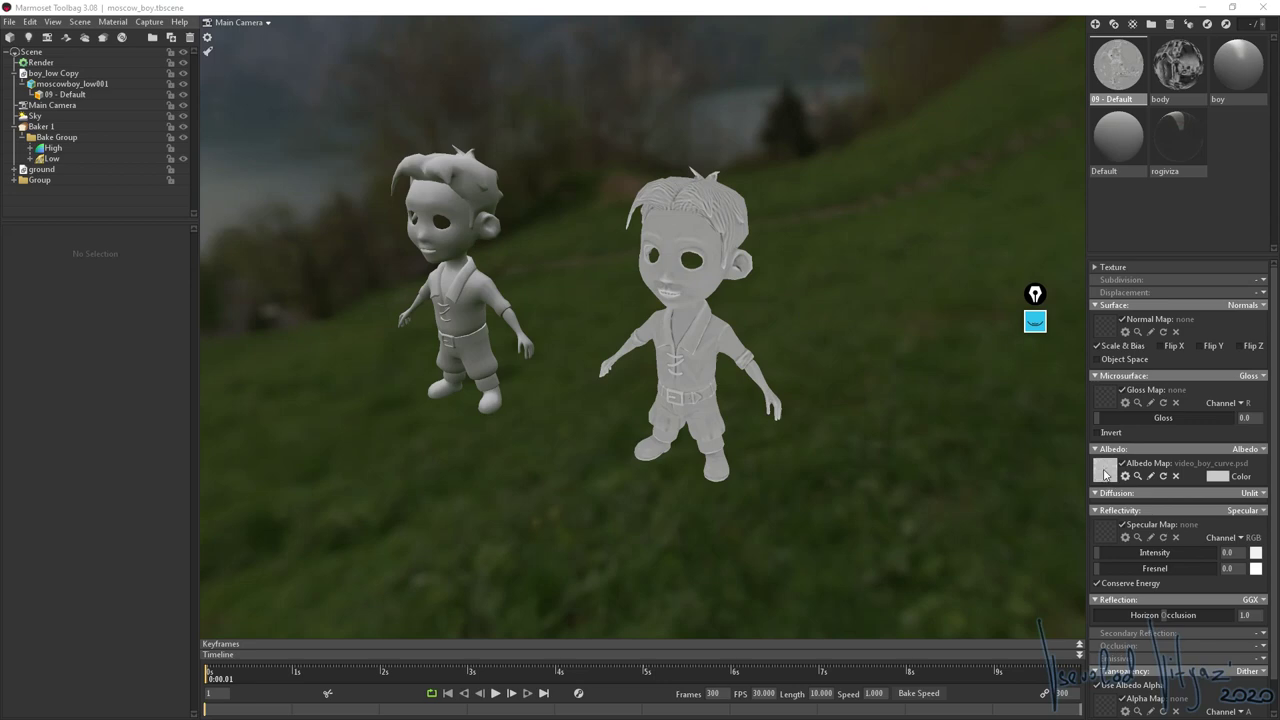
- Replace the 09 - Default material's albedo map with video_boy_ao.png and view the boy from the front
click(1105, 474)
double_click(512, 138)
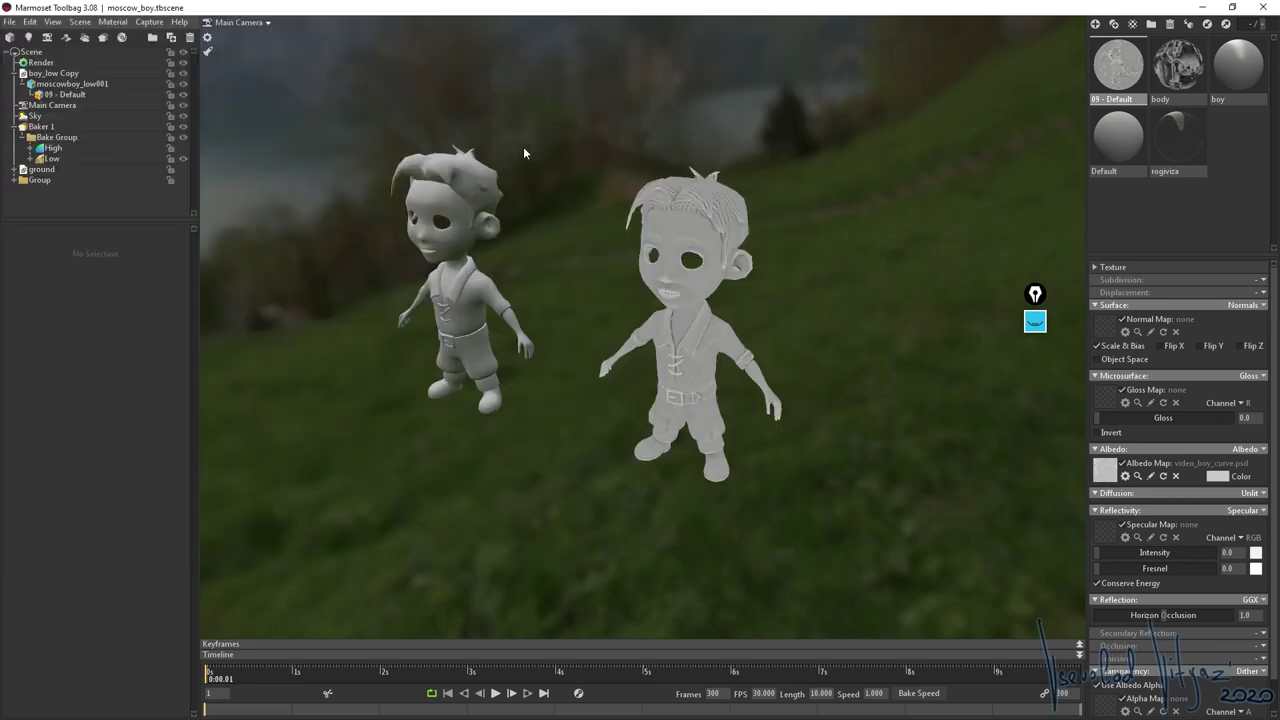
drag(760, 350, 676, 363)
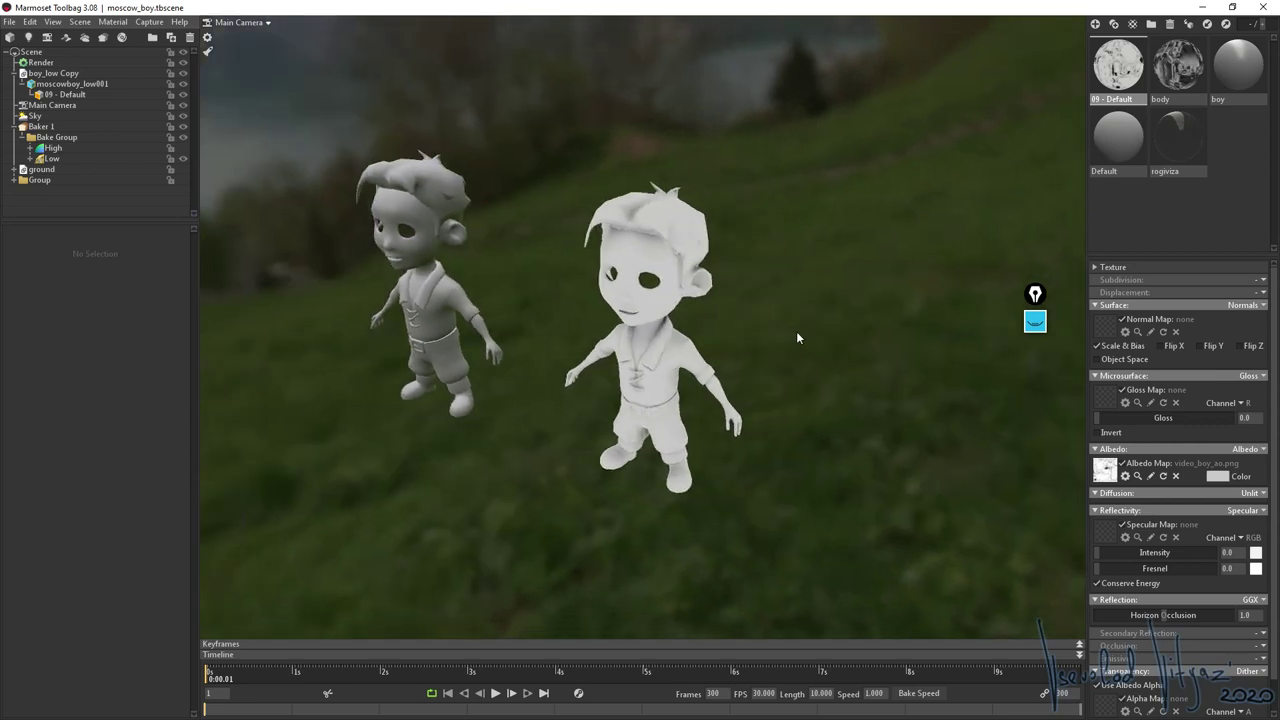
drag(789, 347, 847, 160)
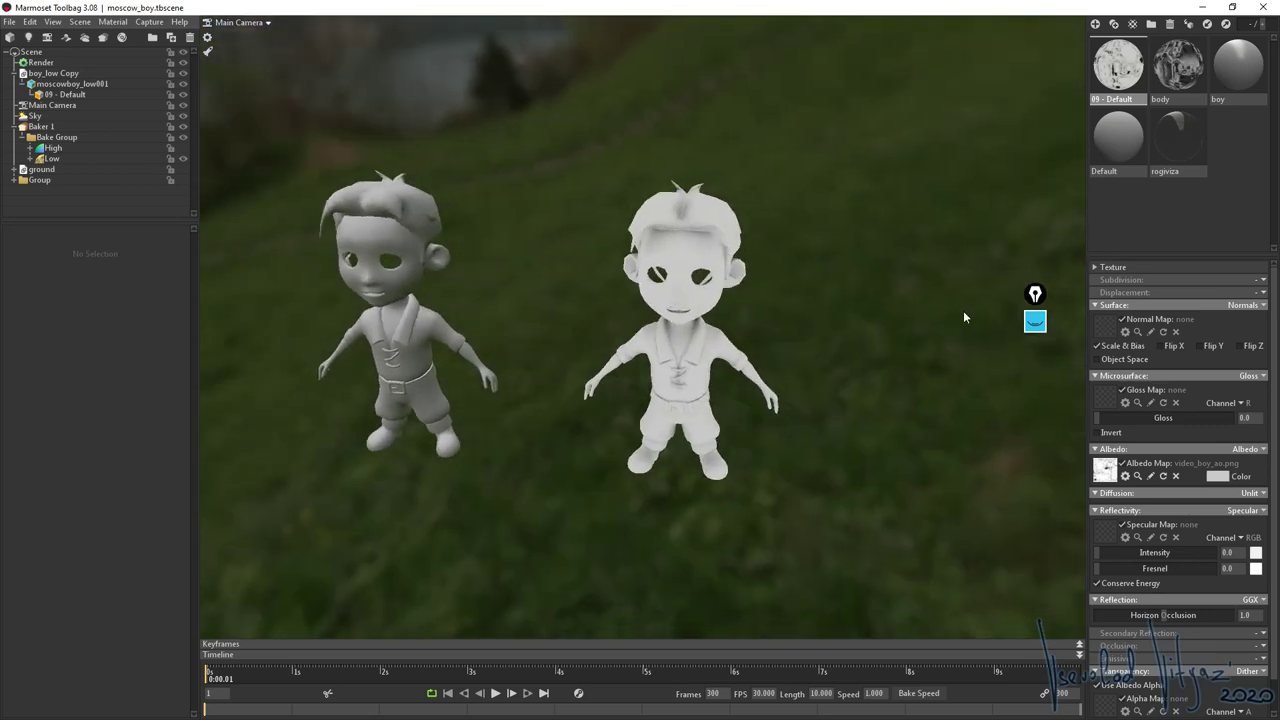
- Circle the ambient occlusion boy with a thick yellow screen pen, erase the circle and reduce the pen thickness
click(1035, 321)
click(1035, 401)
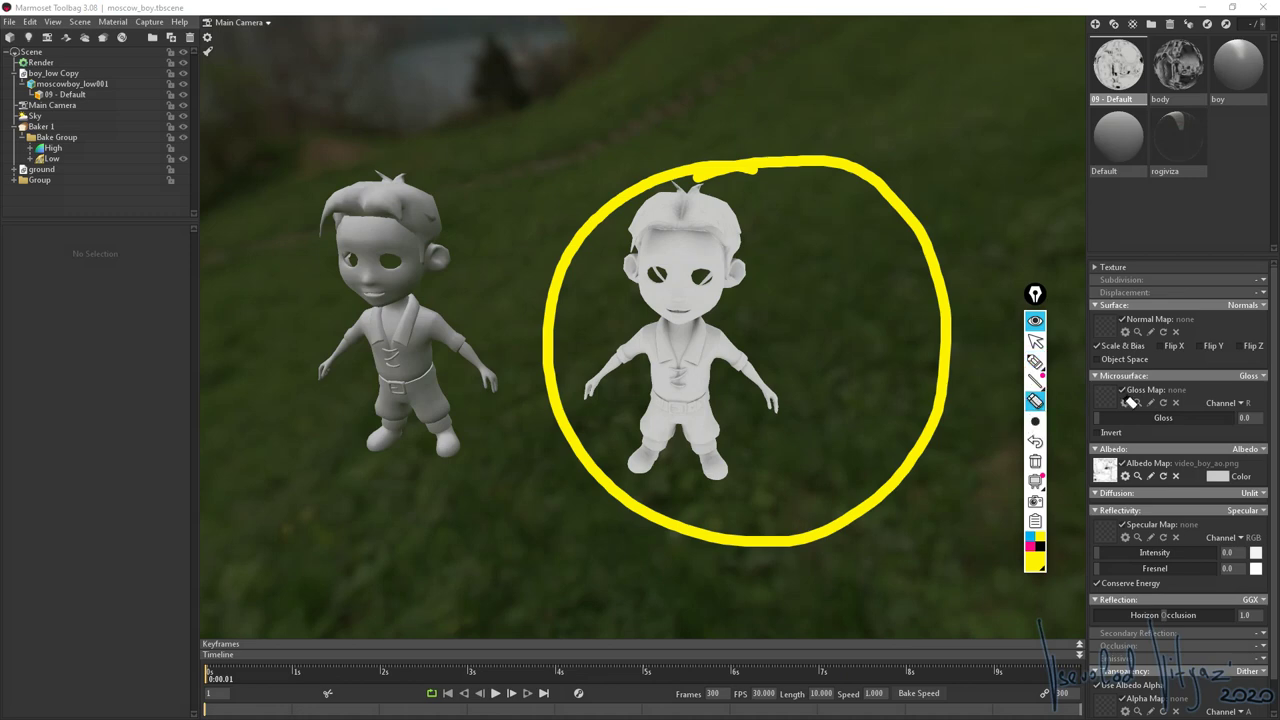
click(930, 408)
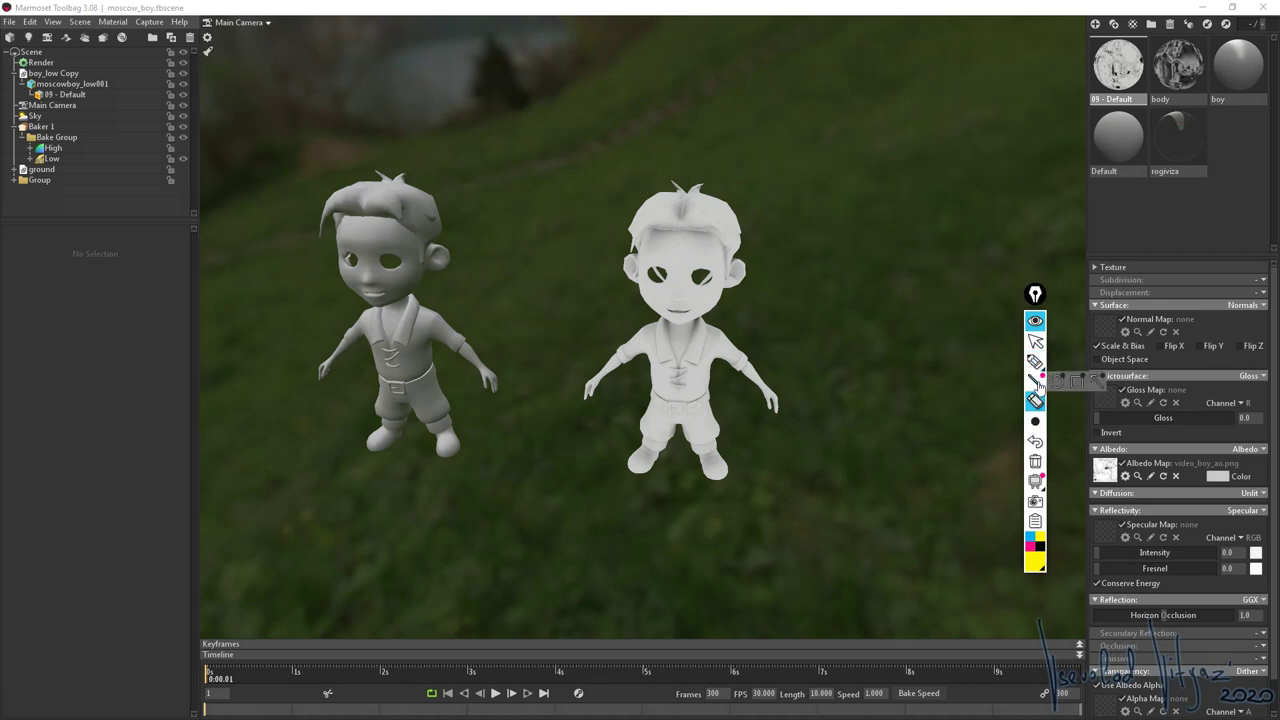
click(1057, 381)
click(1000, 421)
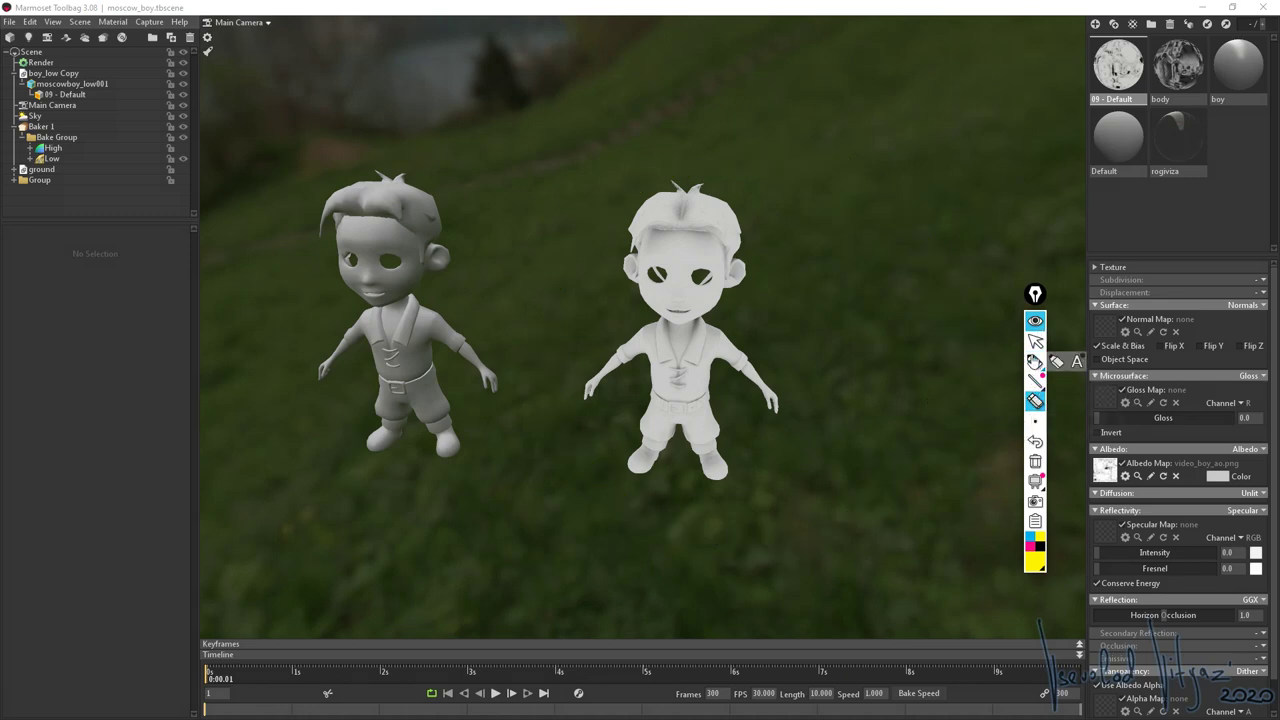
- Sketch a light source with two rays and short marks on the boy's hair and forehead, then clear the annotations and close the drawing tools
click(1035, 361)
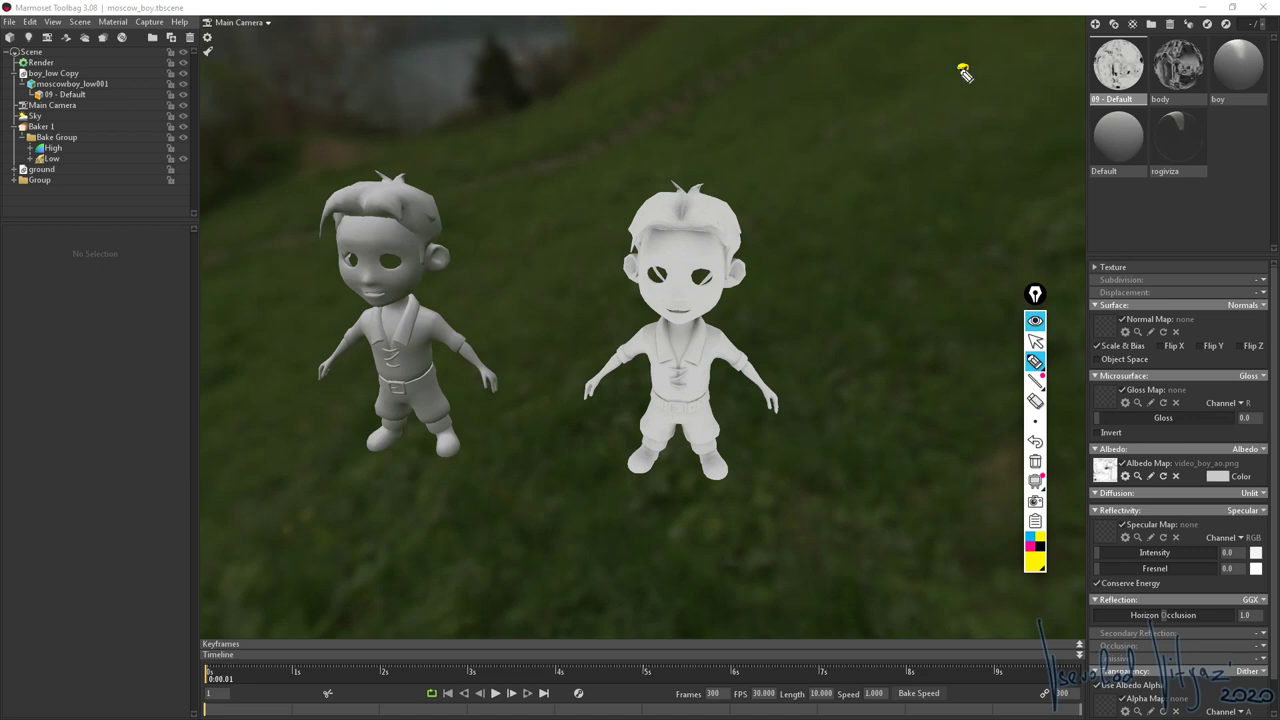
mouse_move(958, 58)
mouse_down()
mouse_move(922, 81)
mouse_move(899, 269)
mouse_move(856, 382)
mouse_up()
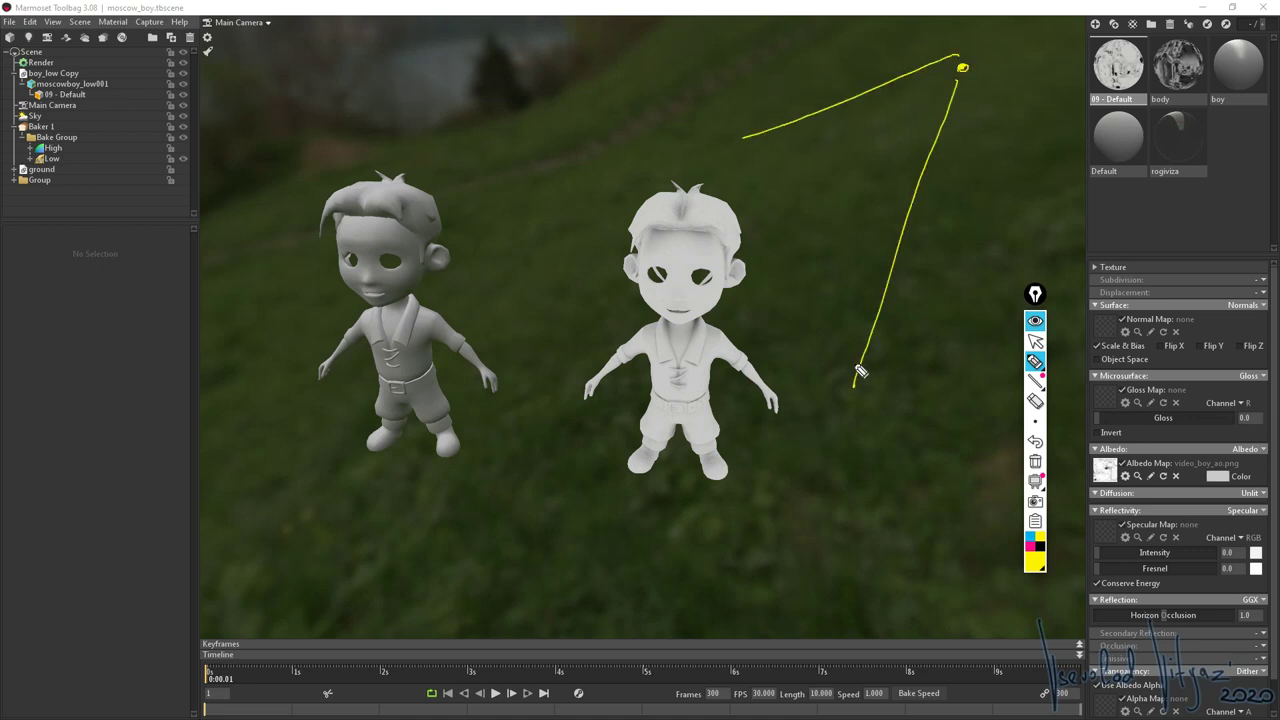
drag(667, 208, 673, 250)
mouse_move(1036, 420)
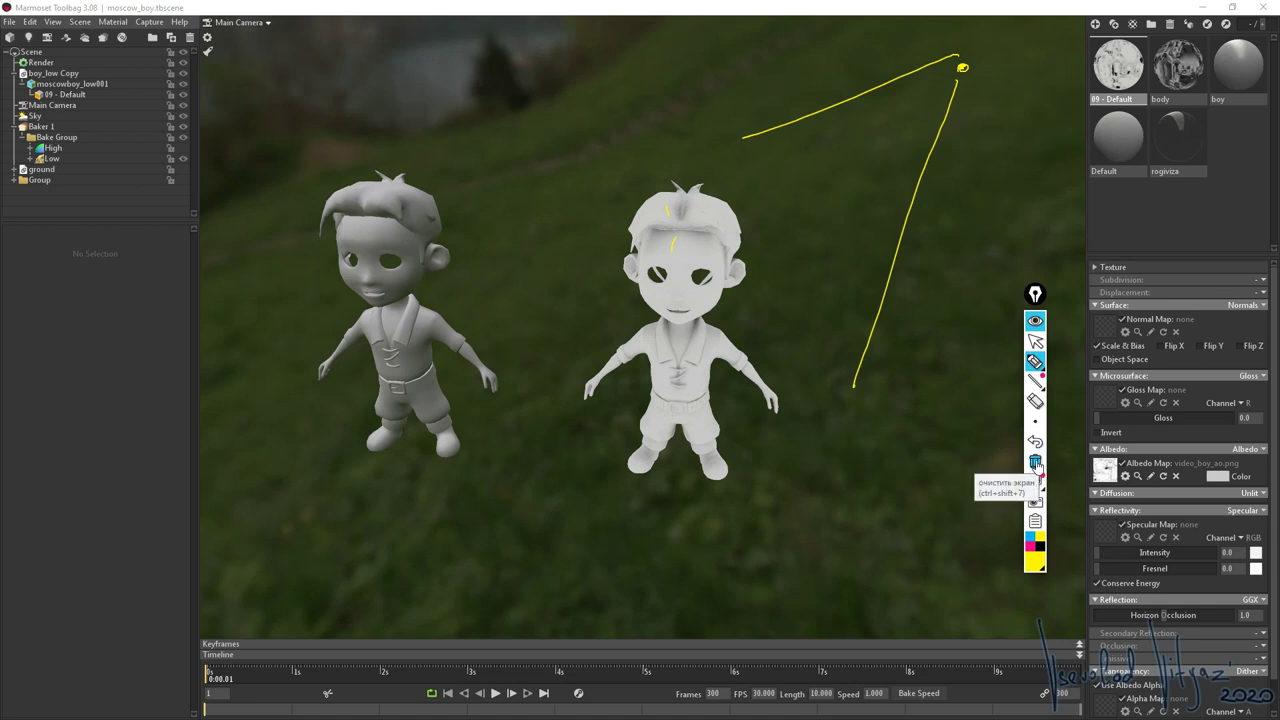
click(1035, 462)
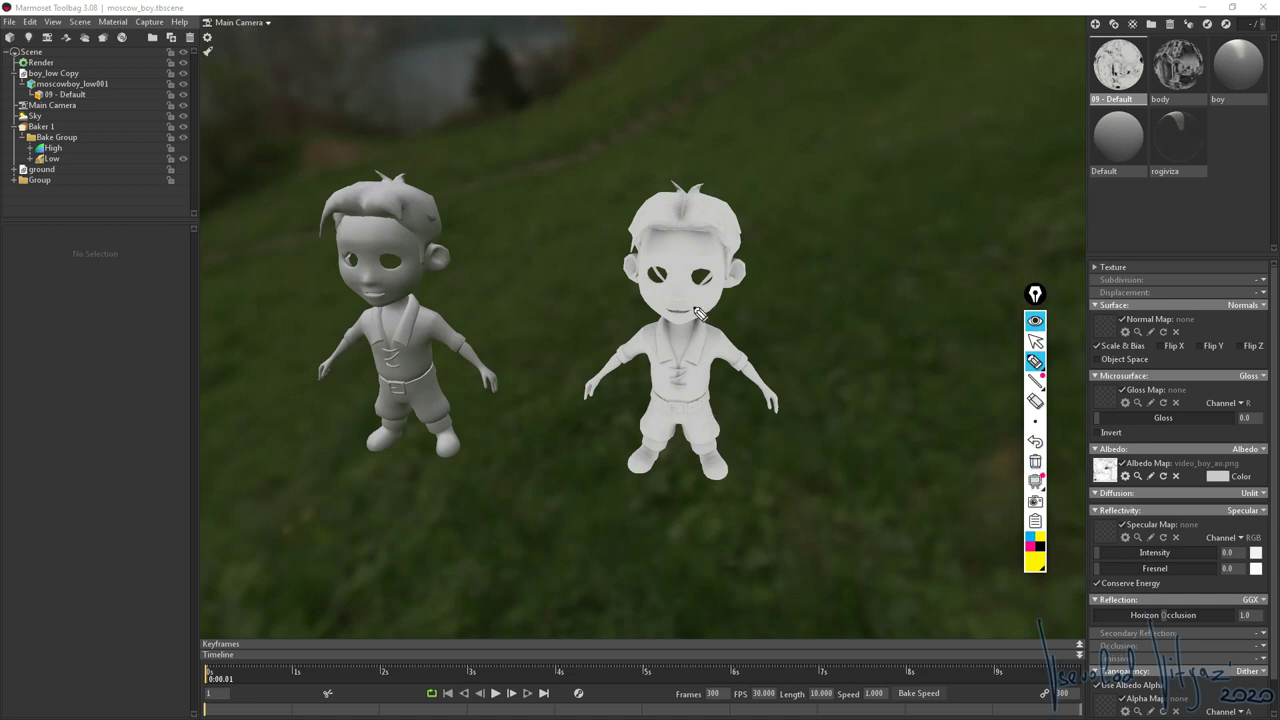
click(1035, 320)
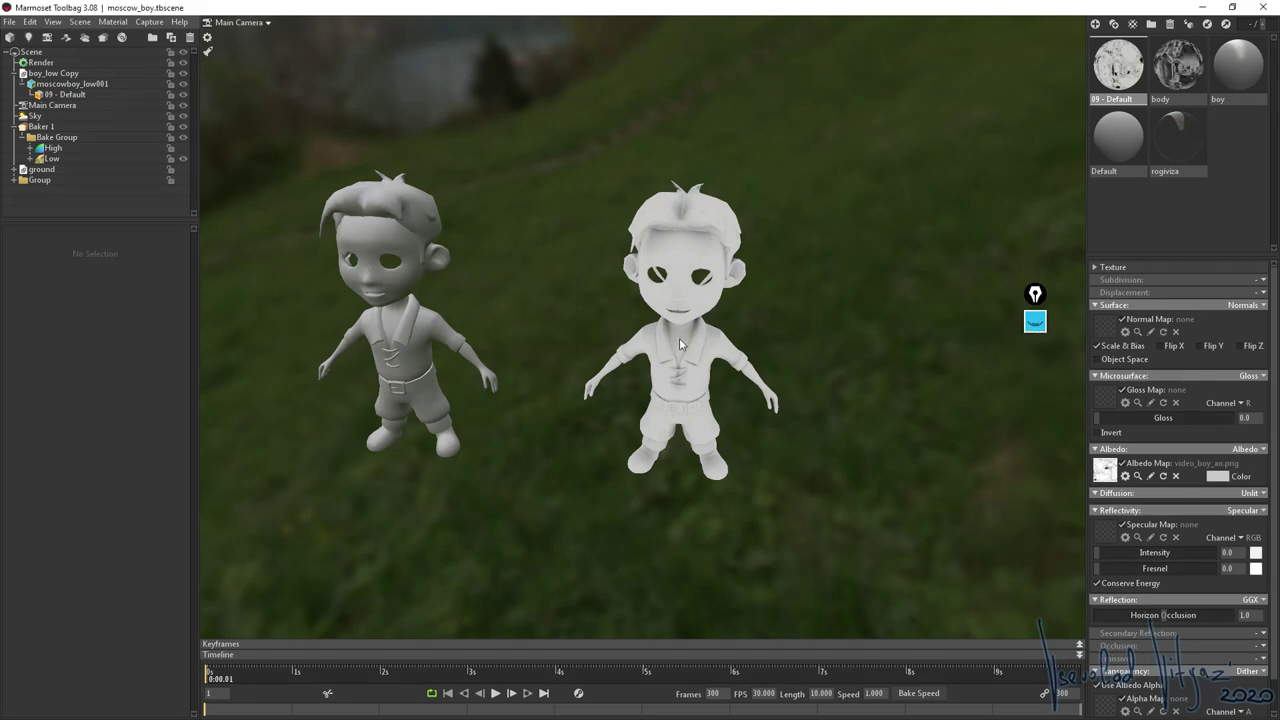
- Examine the ambient occlusion shading on the boy from several angles and check the material's diffusion options
drag(677, 335, 670, 310)
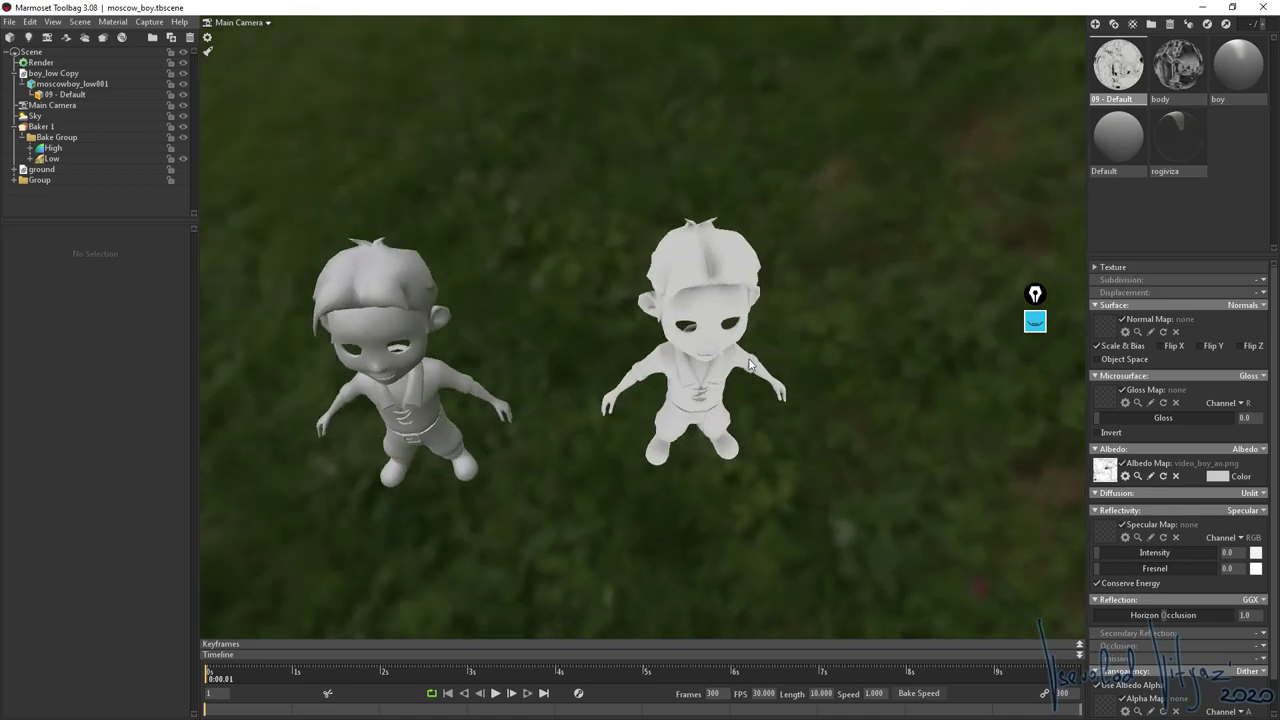
drag(750, 366, 673, 289)
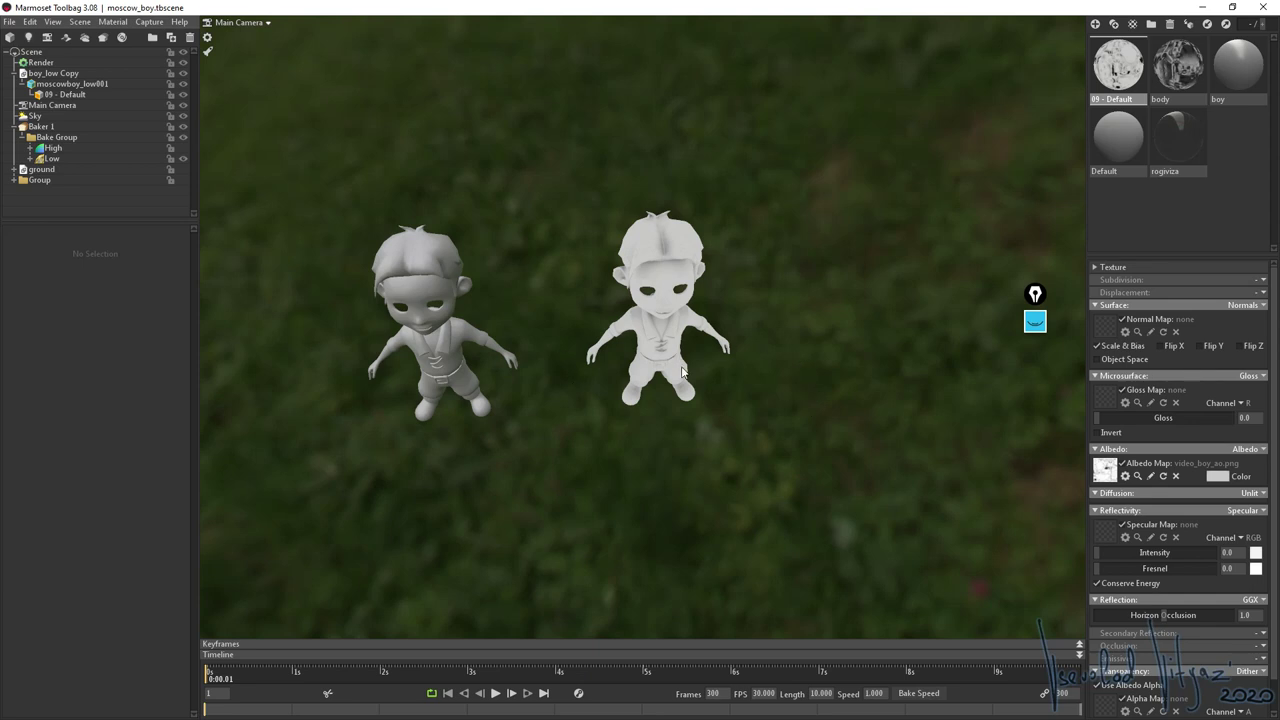
scroll(687, 347, up, 2)
scroll(687, 347, up, 4)
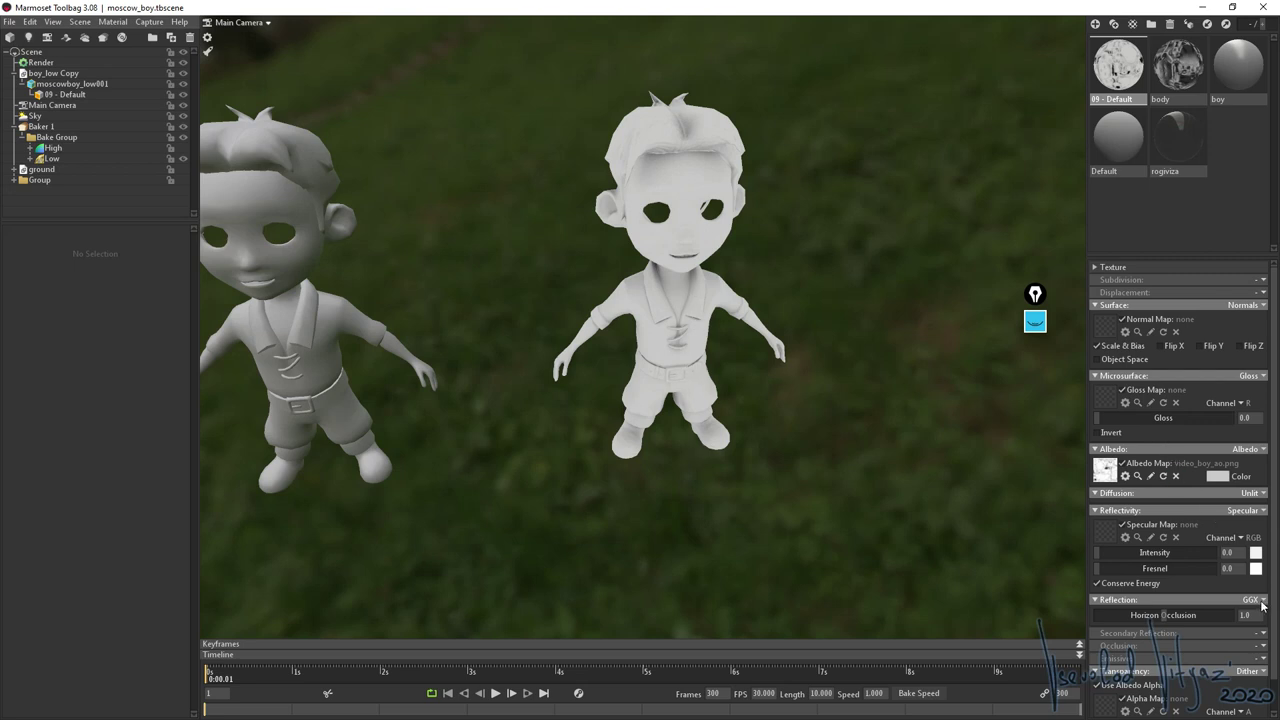
click(1257, 512)
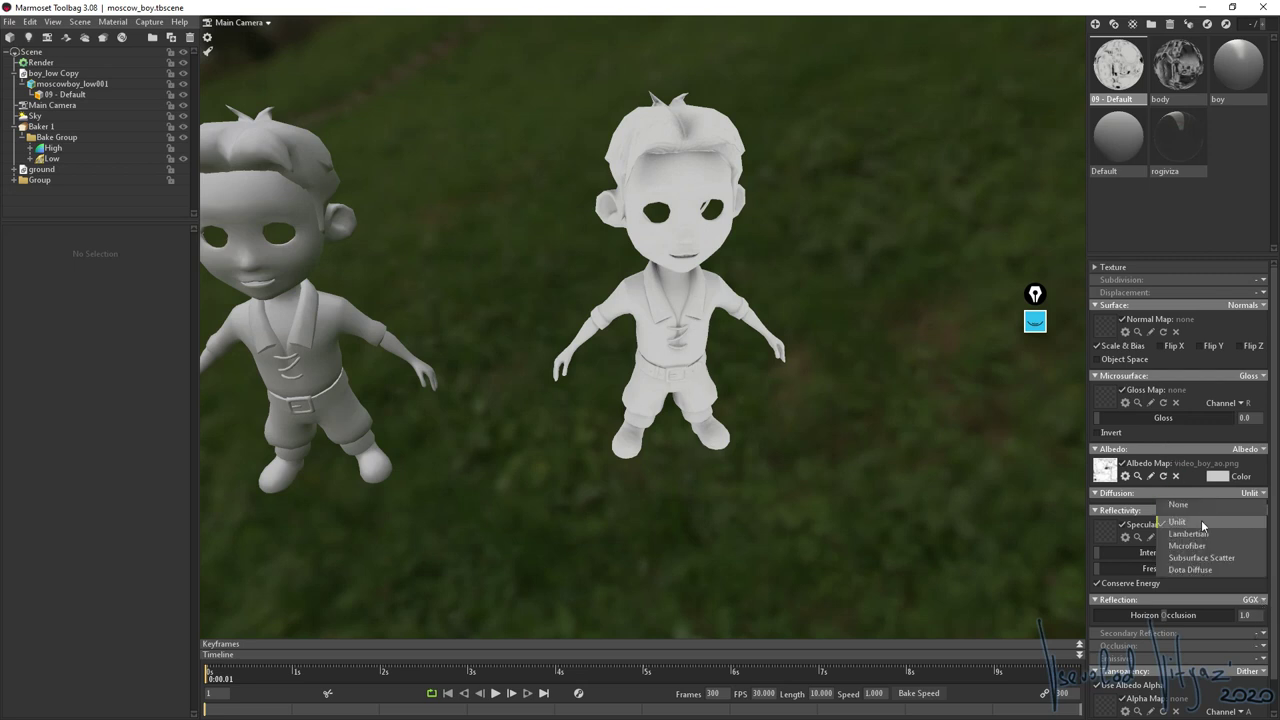
click(1256, 505)
drag(760, 330, 323, 368)
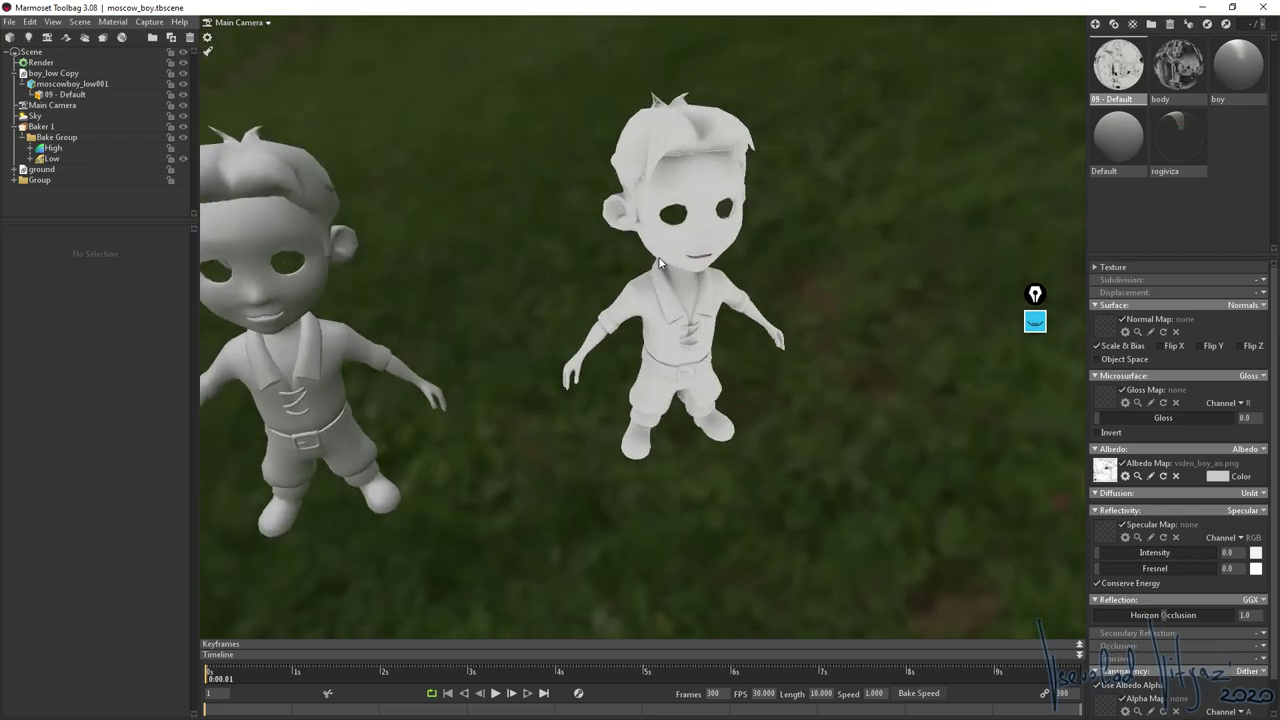
drag(659, 262, 661, 300)
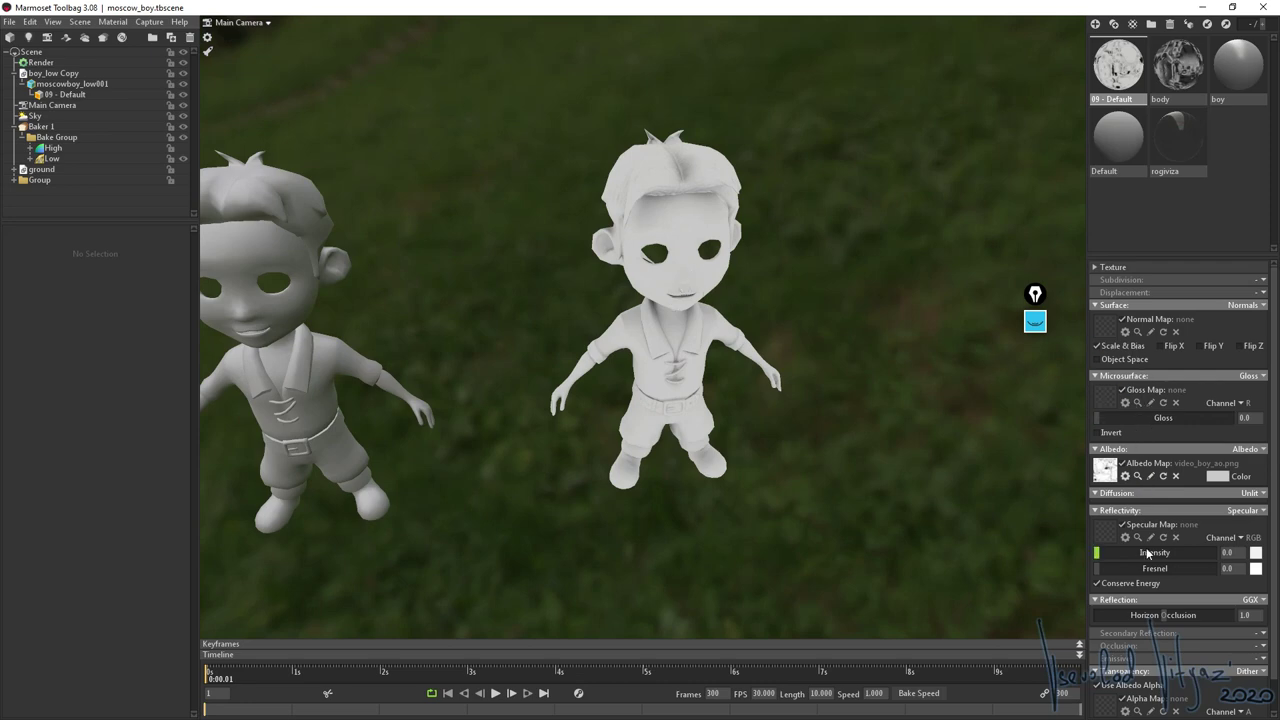
drag(970, 375, 736, 503)
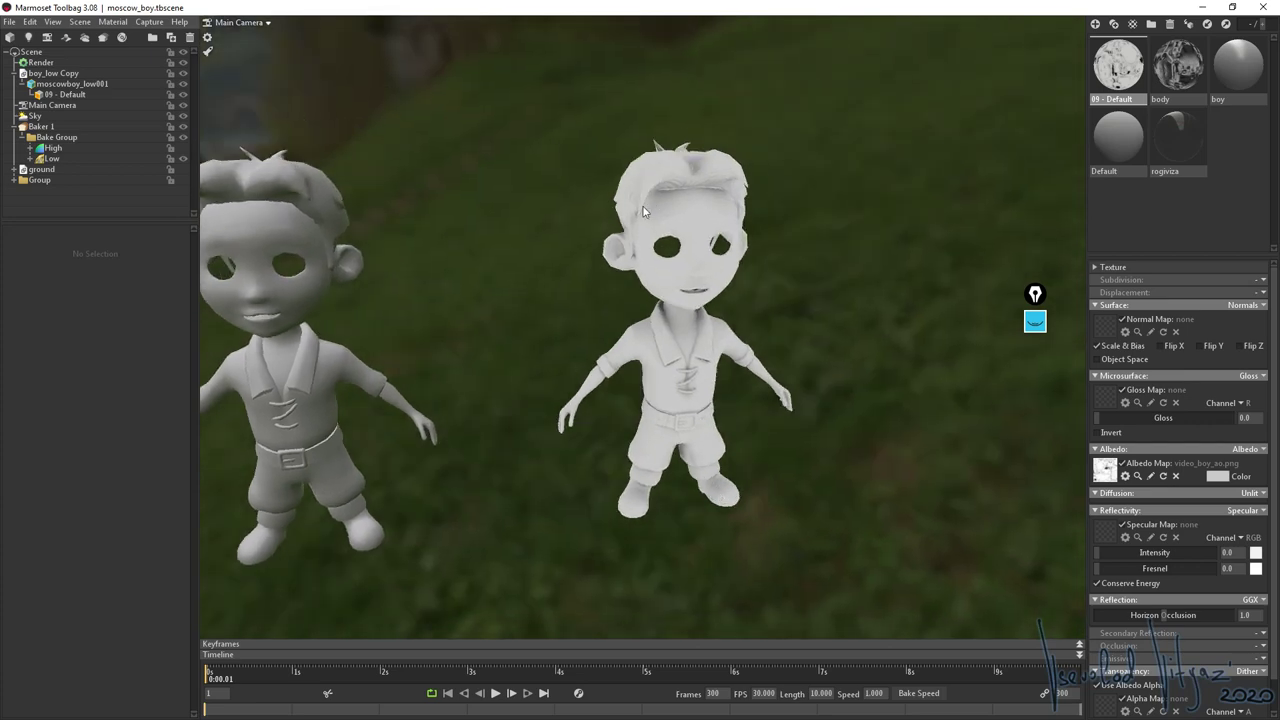
drag(644, 211, 768, 270)
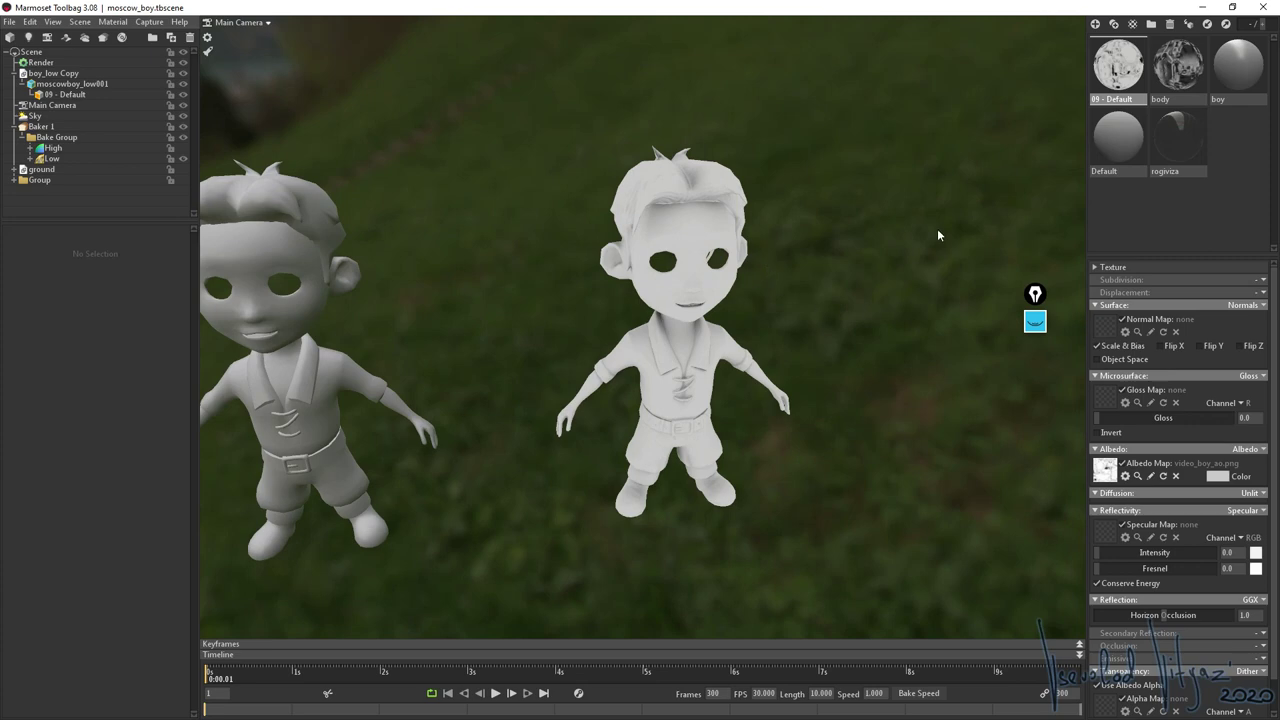
drag(966, 330, 660, 368)
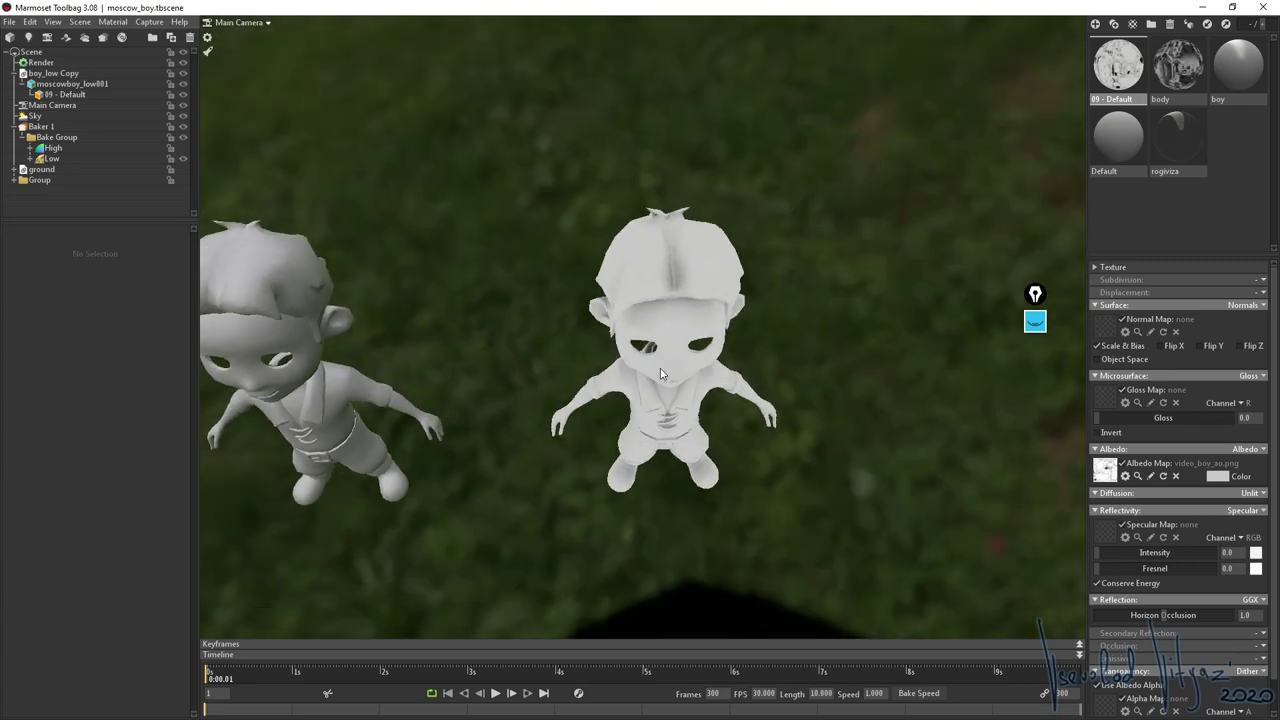
- Draw a large yellow circle around both boys with small light-source marks along its outline
scroll(645, 253, down, 5)
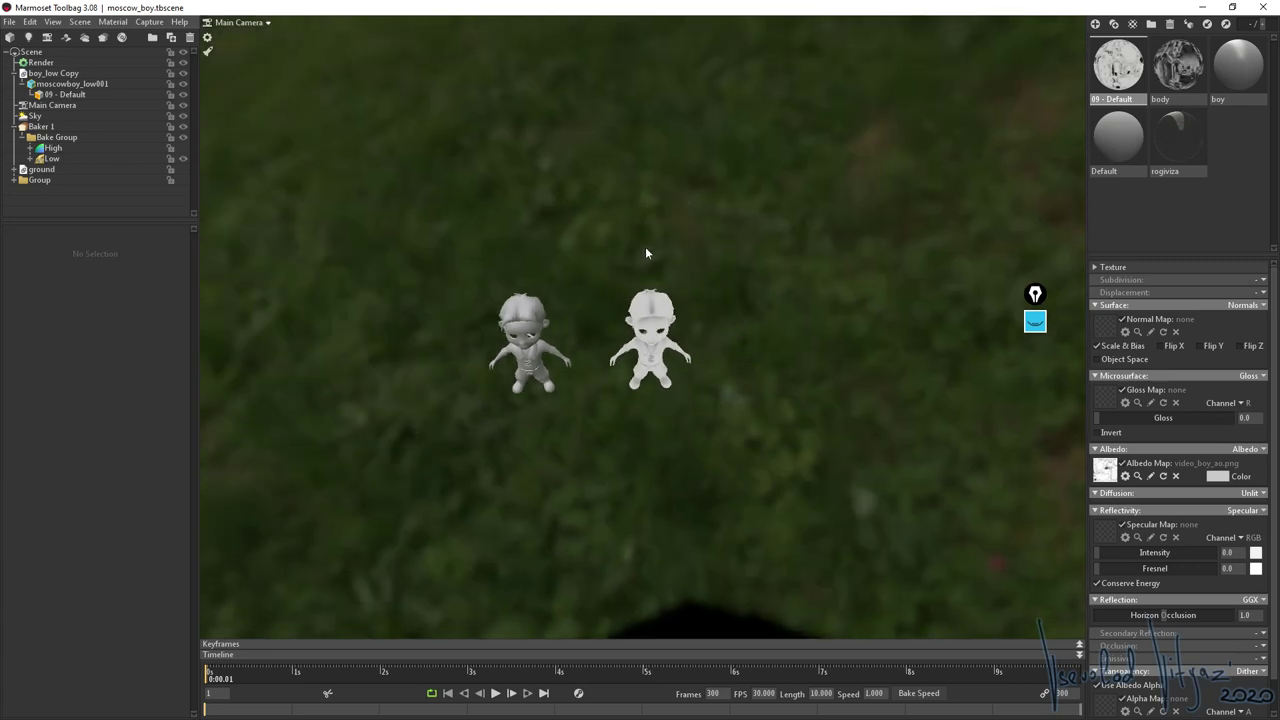
click(1035, 321)
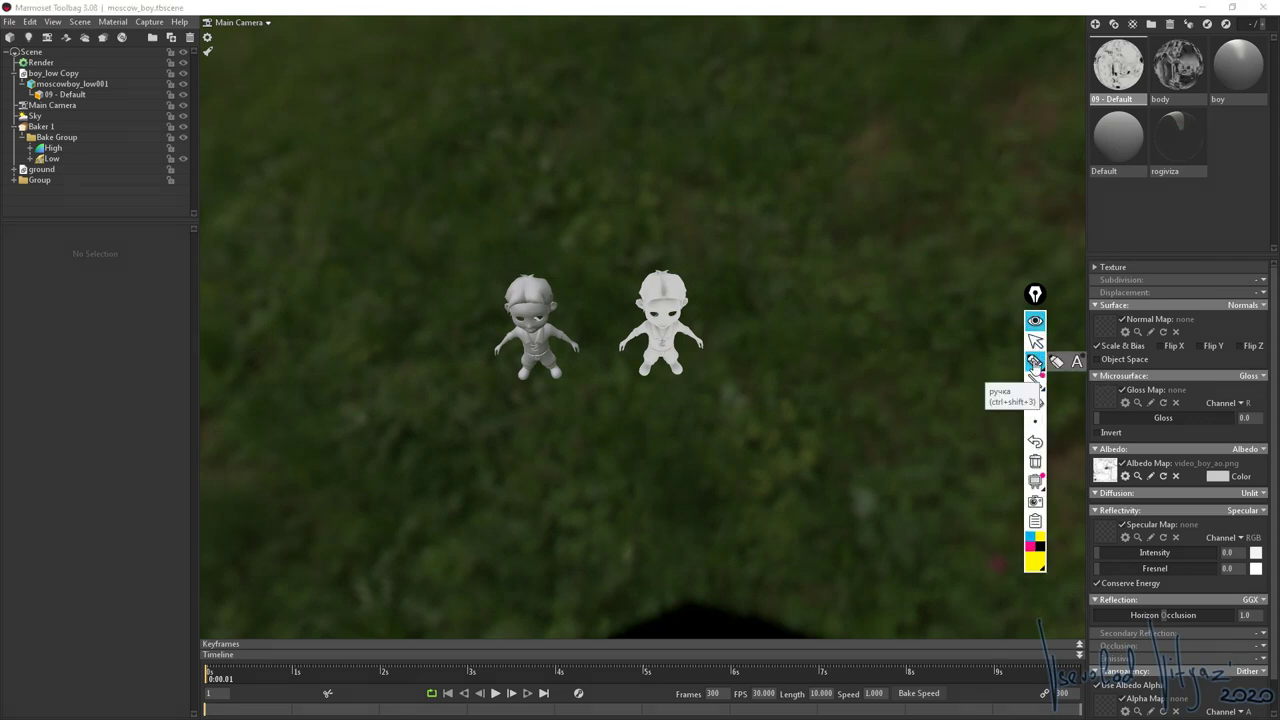
mouse_move(678, 102)
mouse_down()
mouse_move(531, 135)
mouse_move(415, 270)
mouse_move(464, 458)
mouse_move(615, 537)
mouse_move(819, 503)
mouse_move(908, 336)
mouse_move(813, 172)
mouse_move(710, 108)
mouse_move(716, 142)
mouse_up()
click(648, 98)
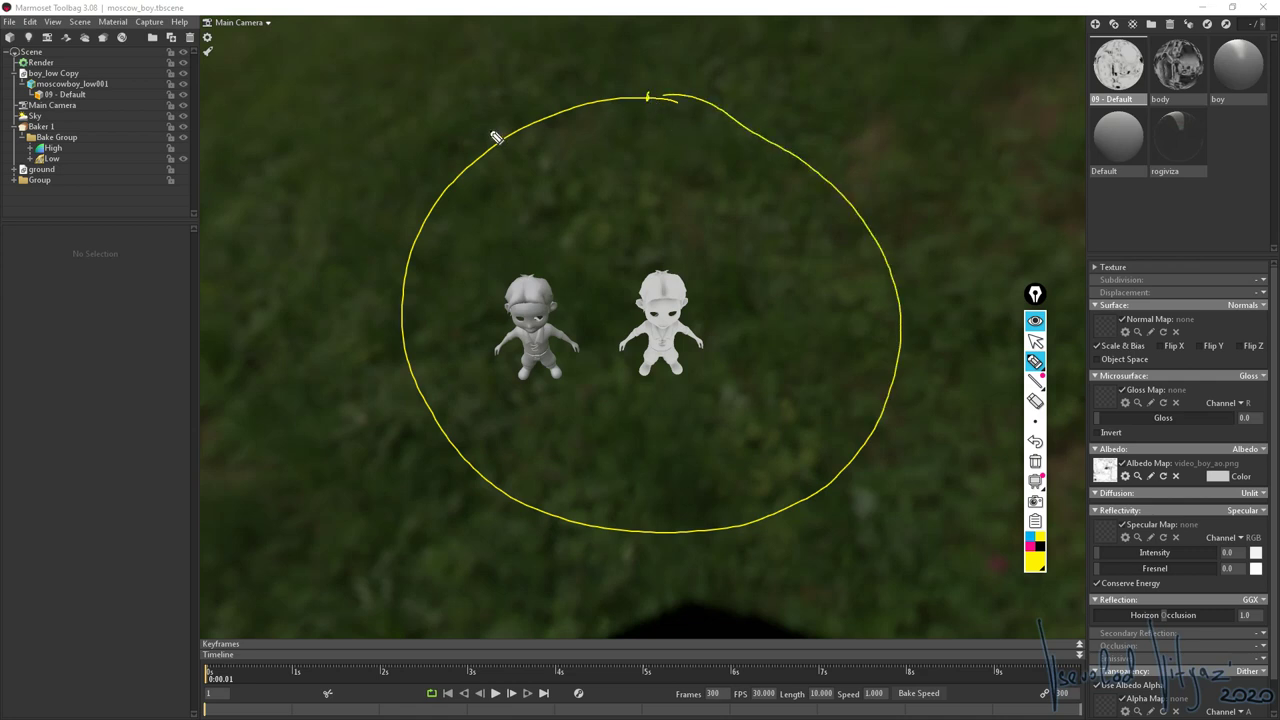
click(498, 139)
click(406, 252)
click(581, 520)
- Draw yellow arrows from around the circle inward to the boys, then clear all annotations and close the drawing tools
mouse_move(780, 492)
mouse_down()
mouse_move(698, 400)
mouse_move(730, 436)
mouse_up()
mouse_move(587, 493)
mouse_down()
mouse_move(612, 405)
mouse_move(608, 432)
mouse_up()
drag(415, 260, 550, 281)
drag(630, 137, 643, 220)
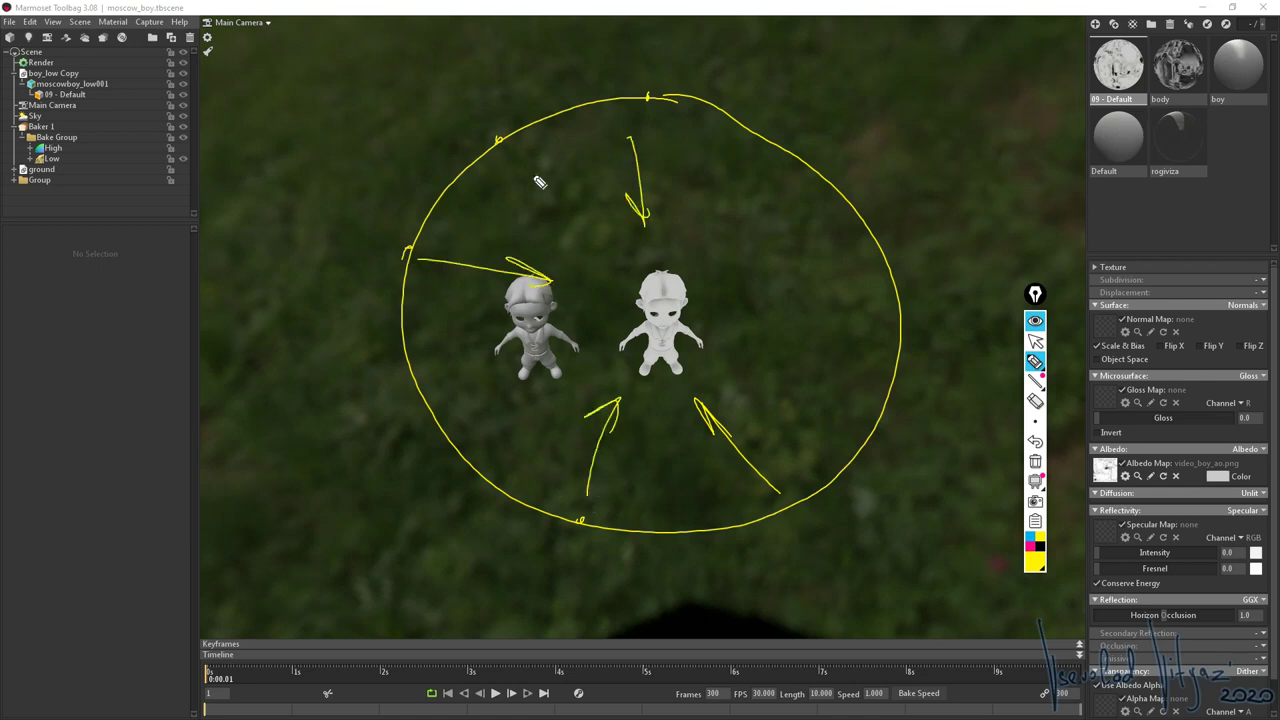
drag(522, 148, 592, 228)
drag(820, 198, 736, 256)
drag(762, 215, 790, 260)
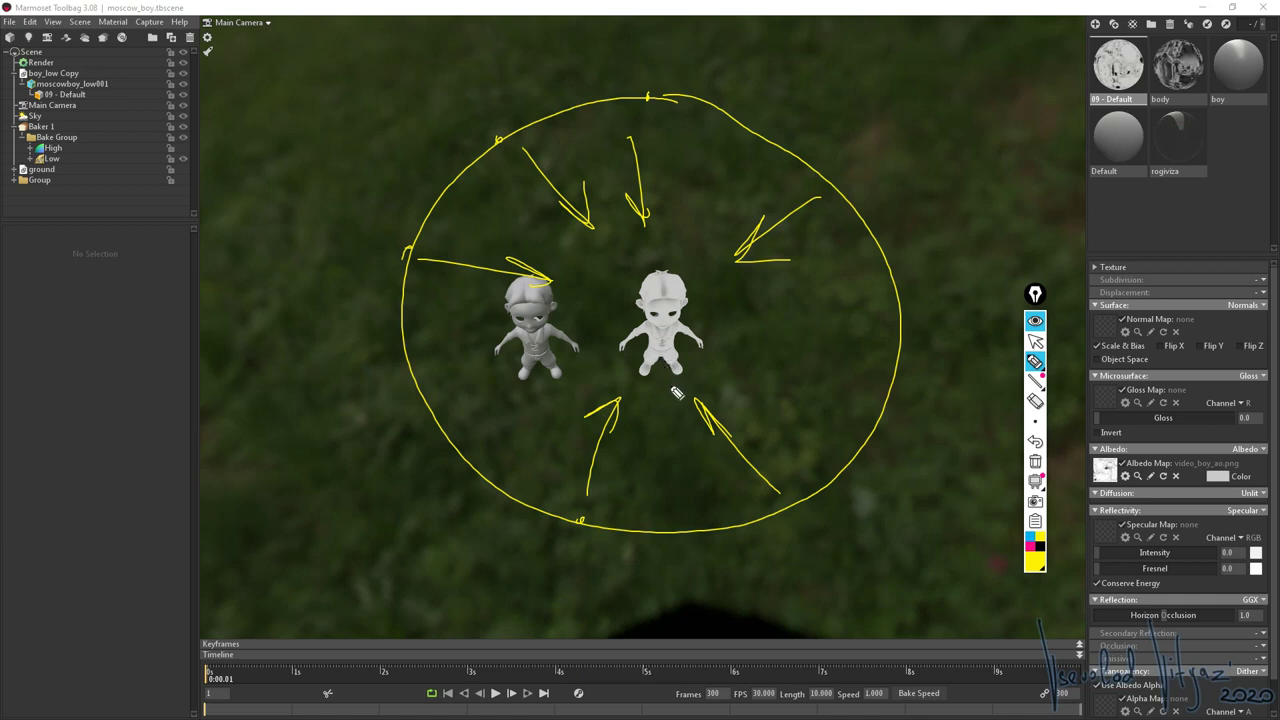
click(1035, 341)
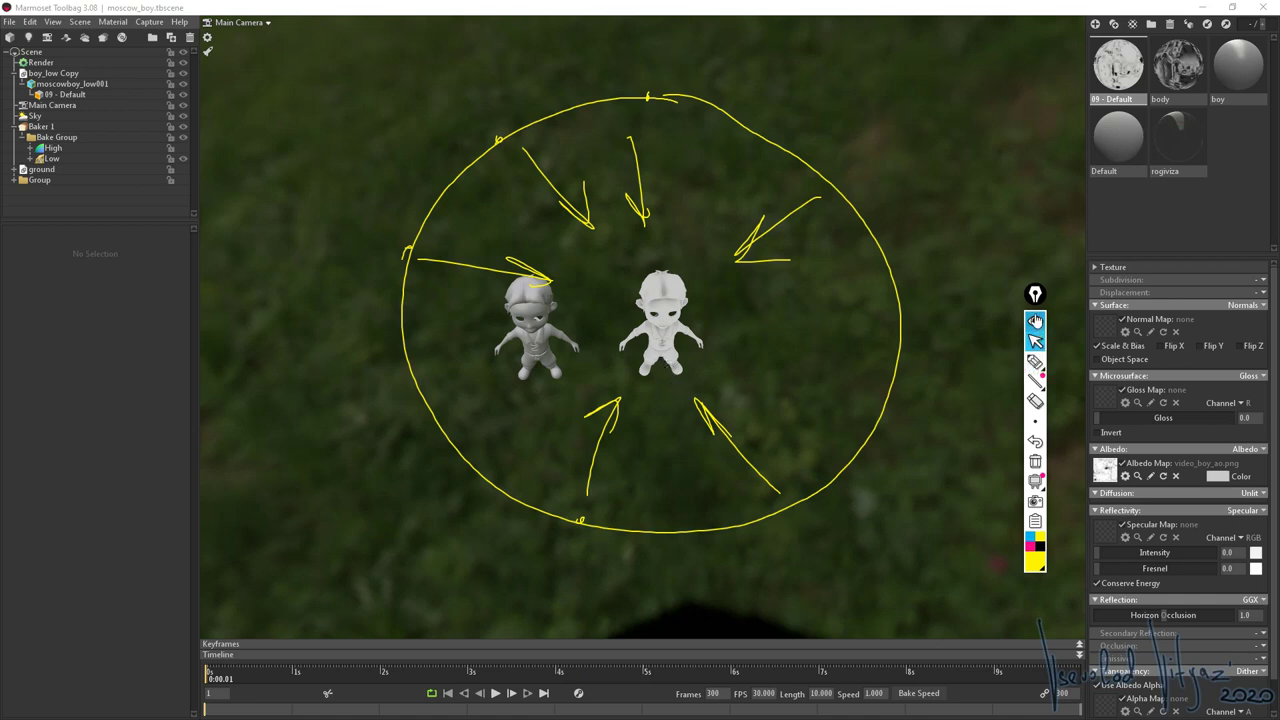
click(1035, 461)
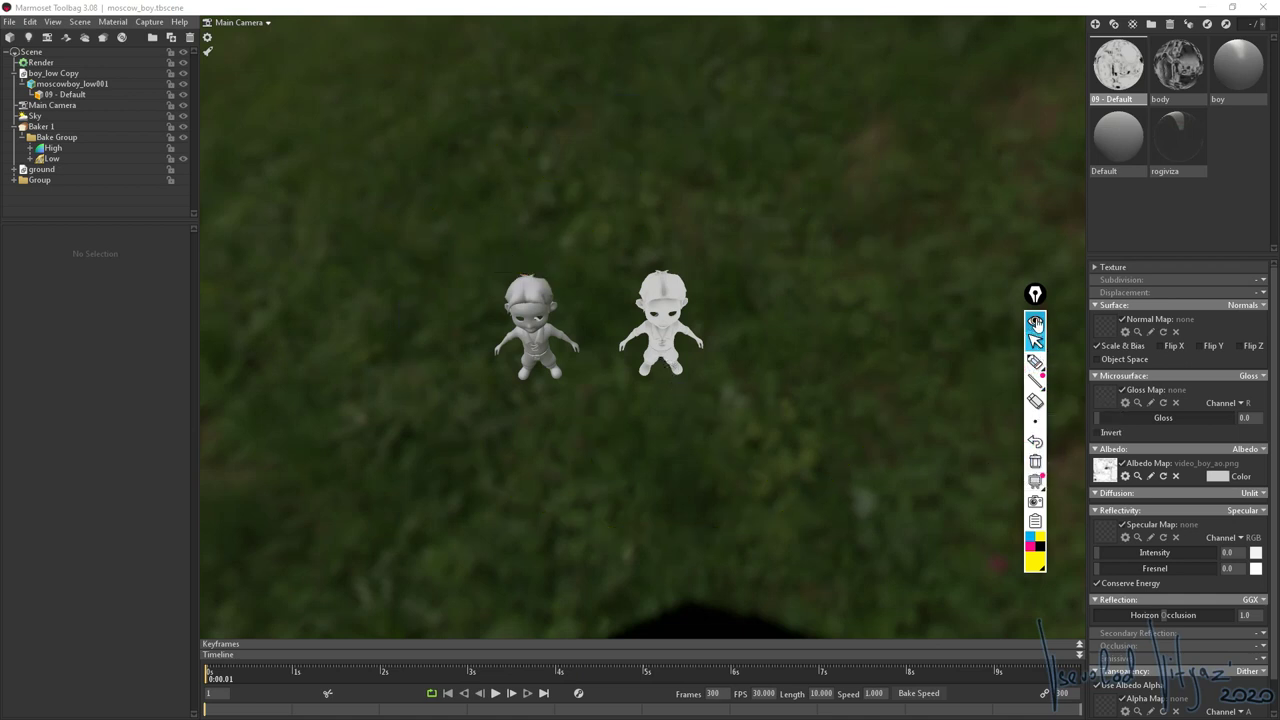
click(1035, 322)
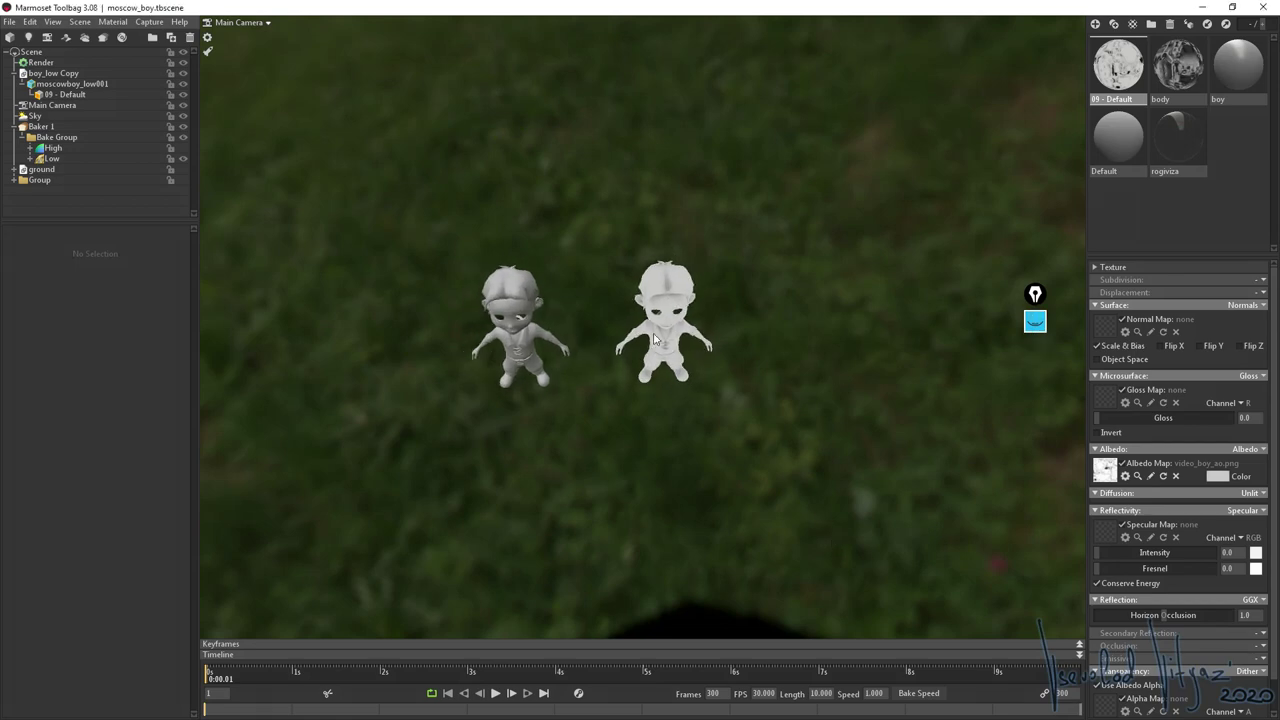
- Examine the occlusion shadows around the boy's collar, lacing, belt, face and hair, and compare him with the lit copy
drag(655, 340, 658, 183)
drag(627, 225, 717, 229)
scroll(751, 306, up, 6)
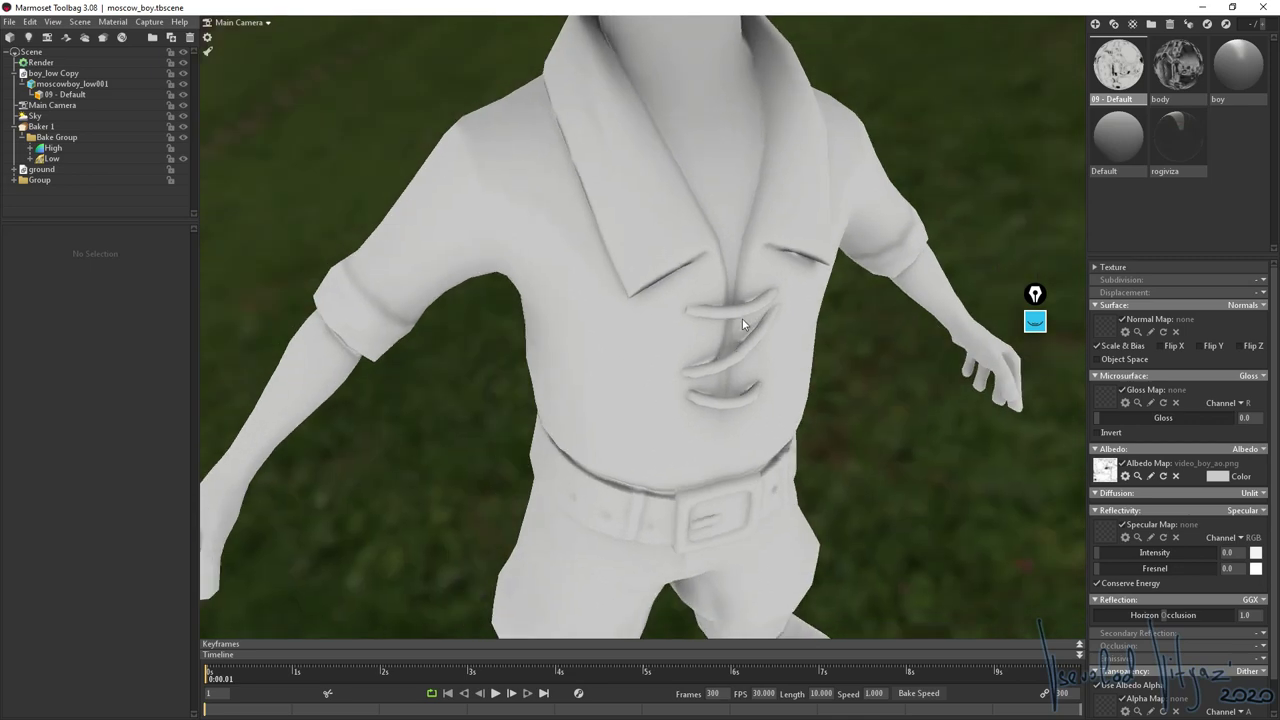
scroll(710, 340, down, 3)
drag(677, 357, 650, 242)
scroll(665, 185, down, 3)
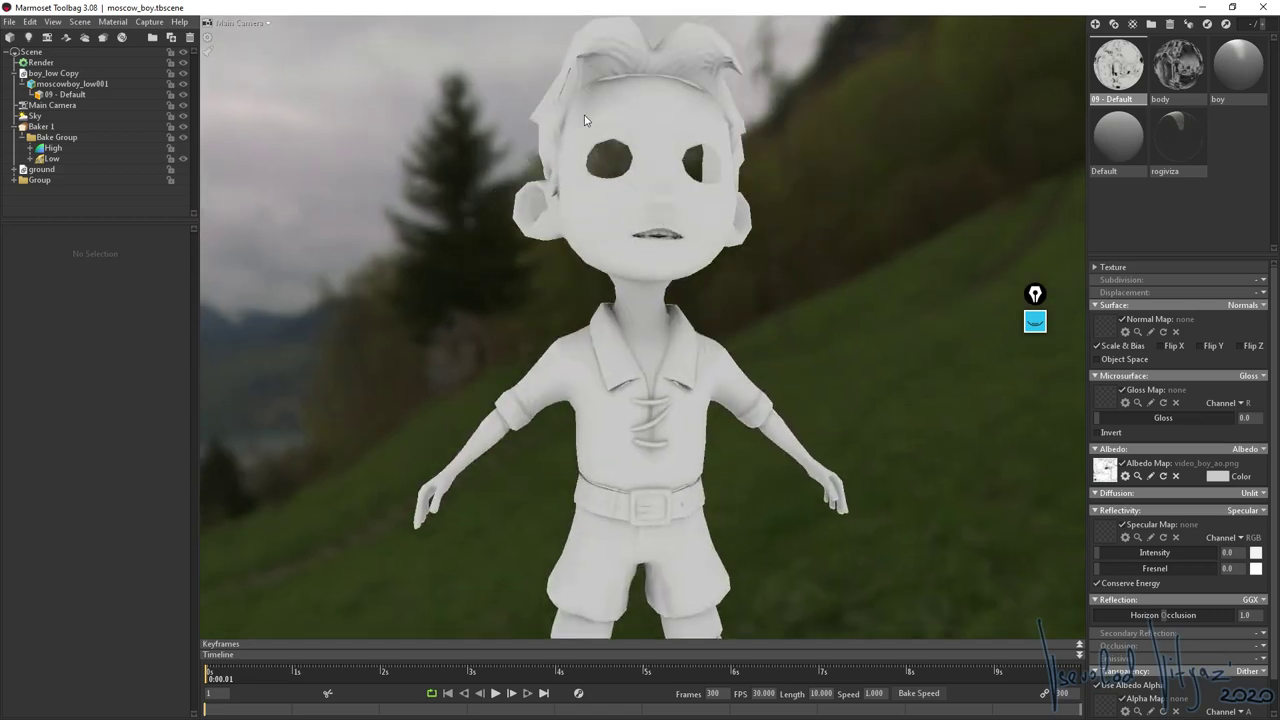
drag(636, 125, 597, 172)
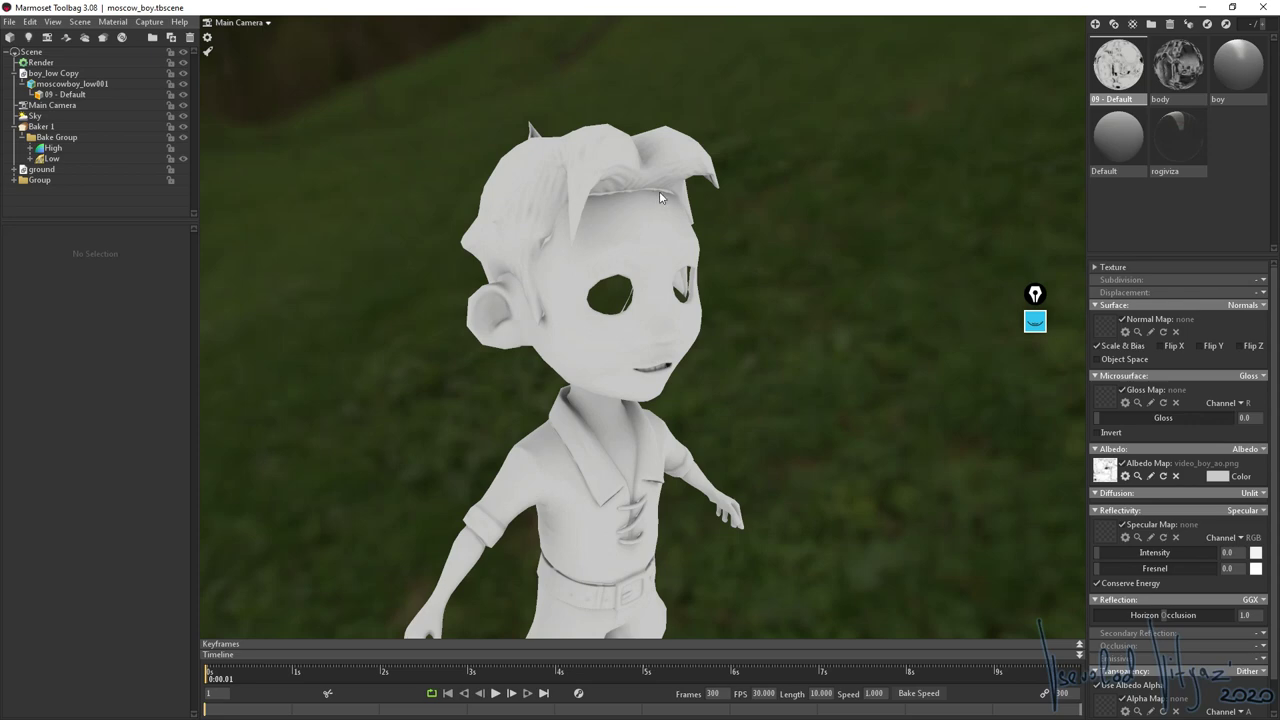
drag(675, 192, 512, 318)
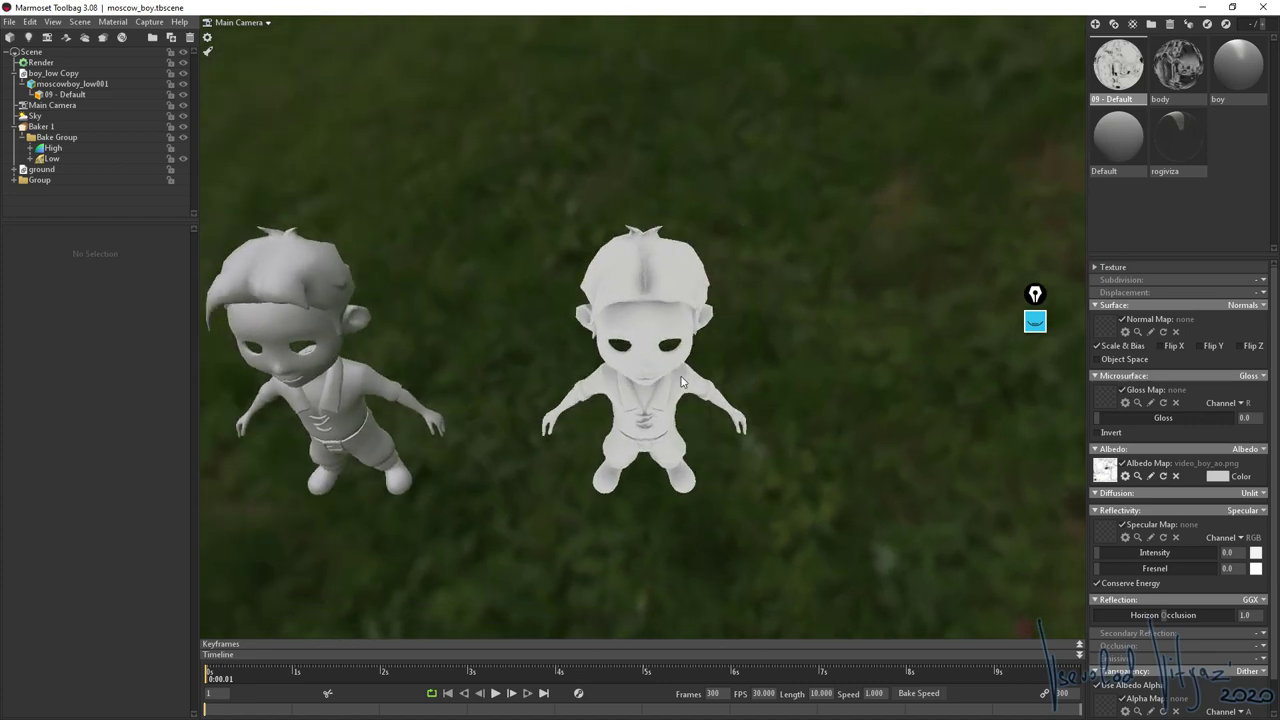
drag(680, 362, 555, 290)
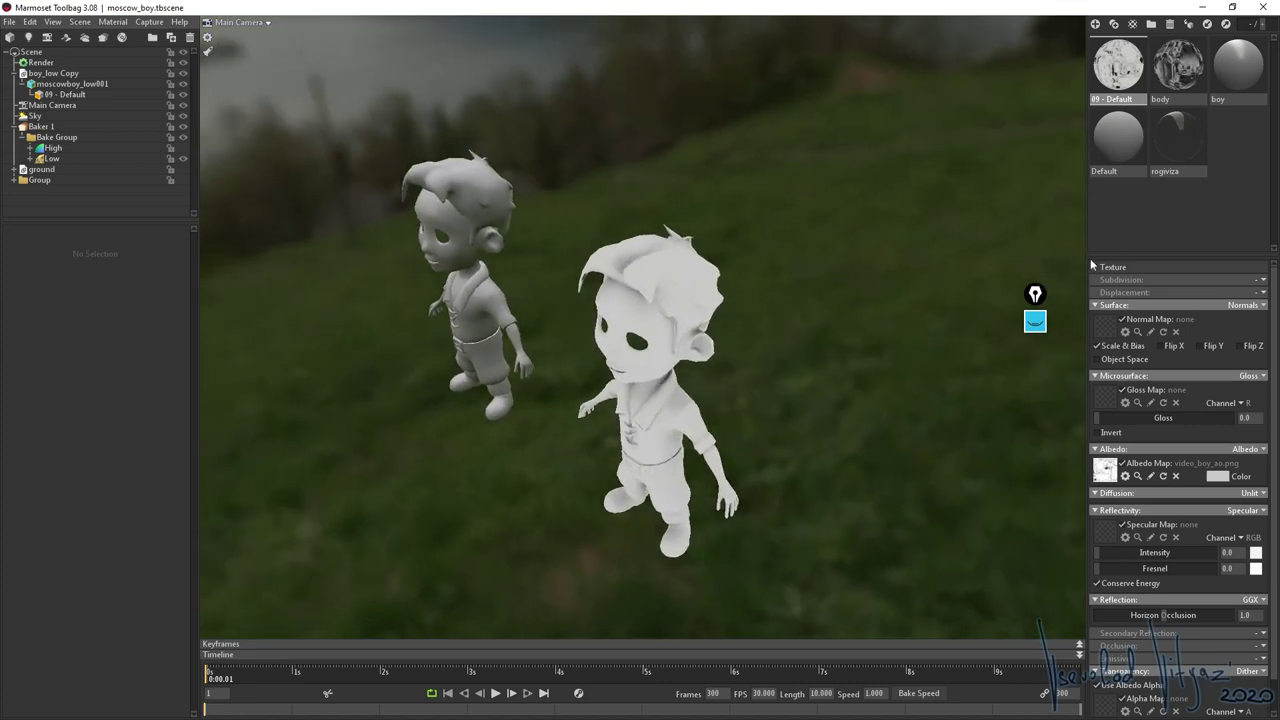
- Replace the boy material's albedo map with video_boy_curve.psd
click(1255, 191)
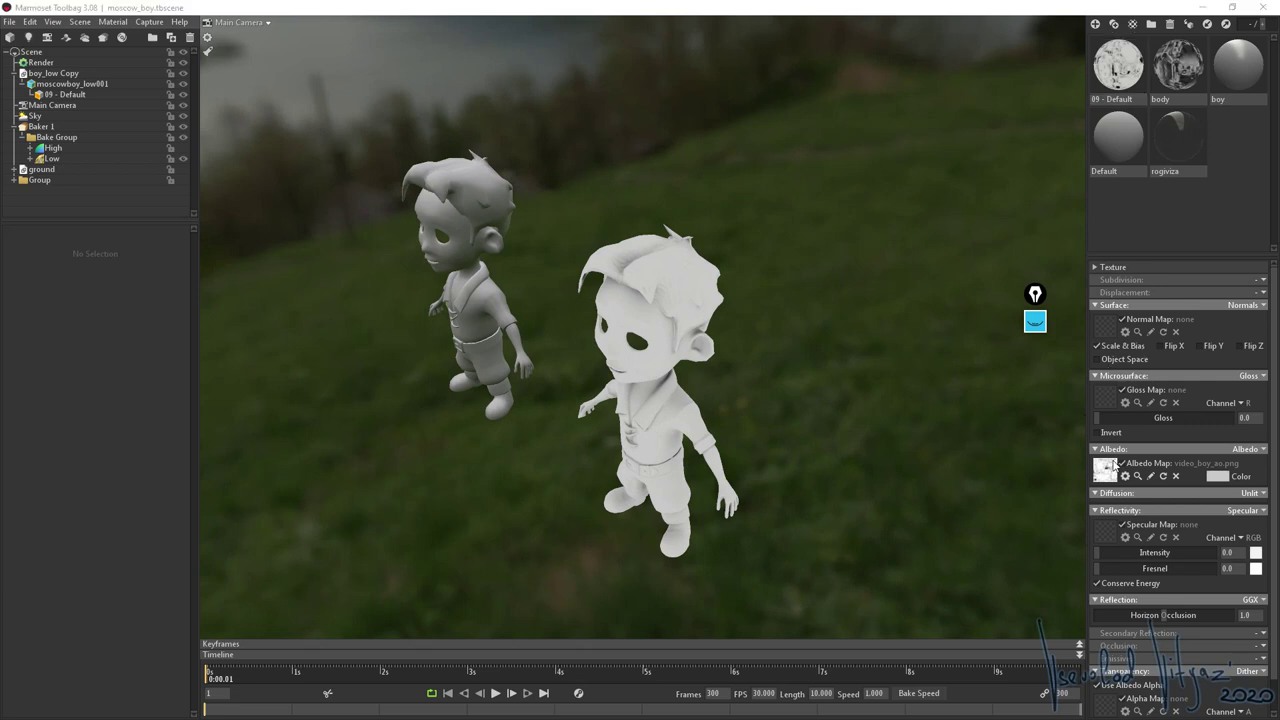
click(1113, 466)
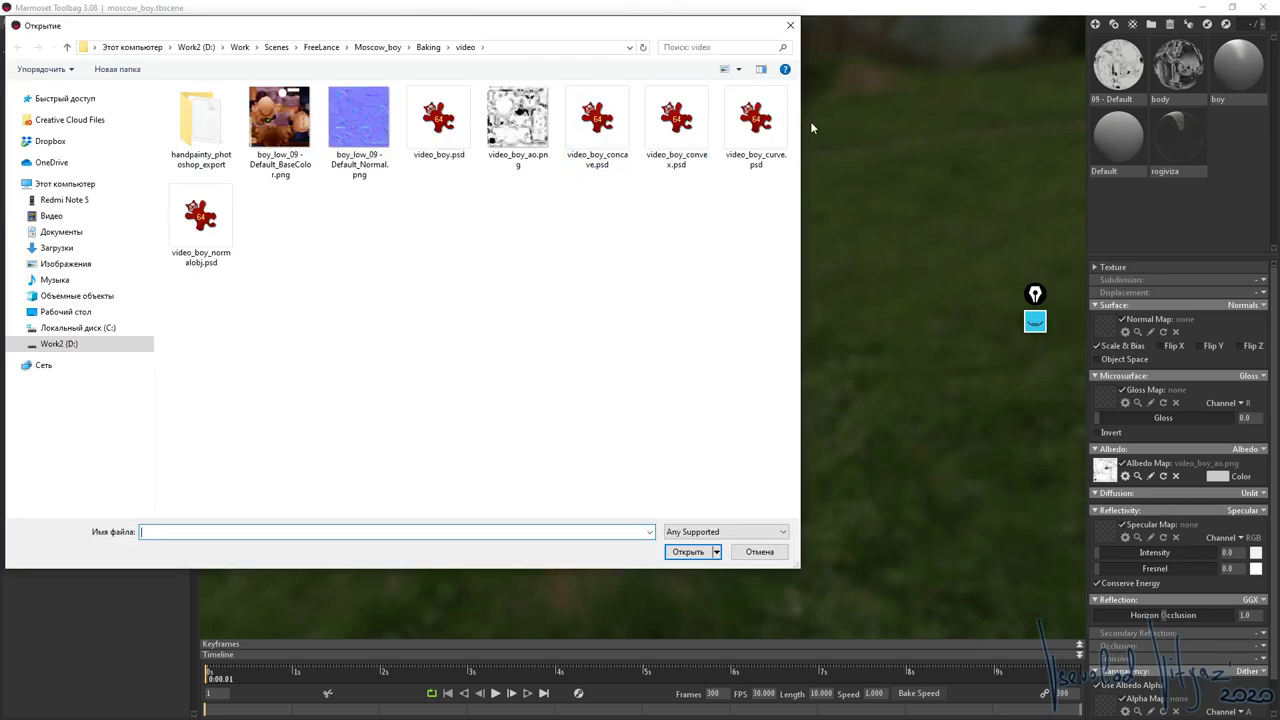
click(762, 126)
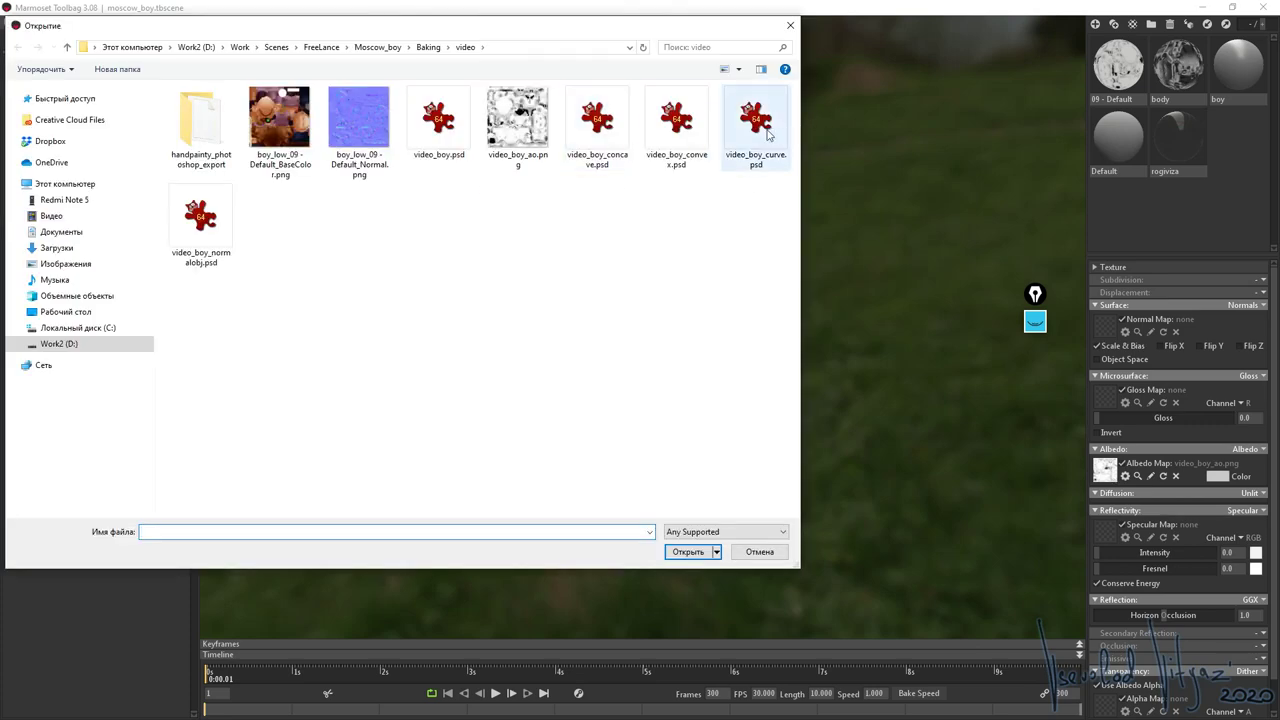
double_click(752, 128)
- View the curvature map on the boy, switch to Photoshop to look at the flat video_boy_curve.psd texture, and return to Marmoset Toolbag
drag(596, 338, 663, 313)
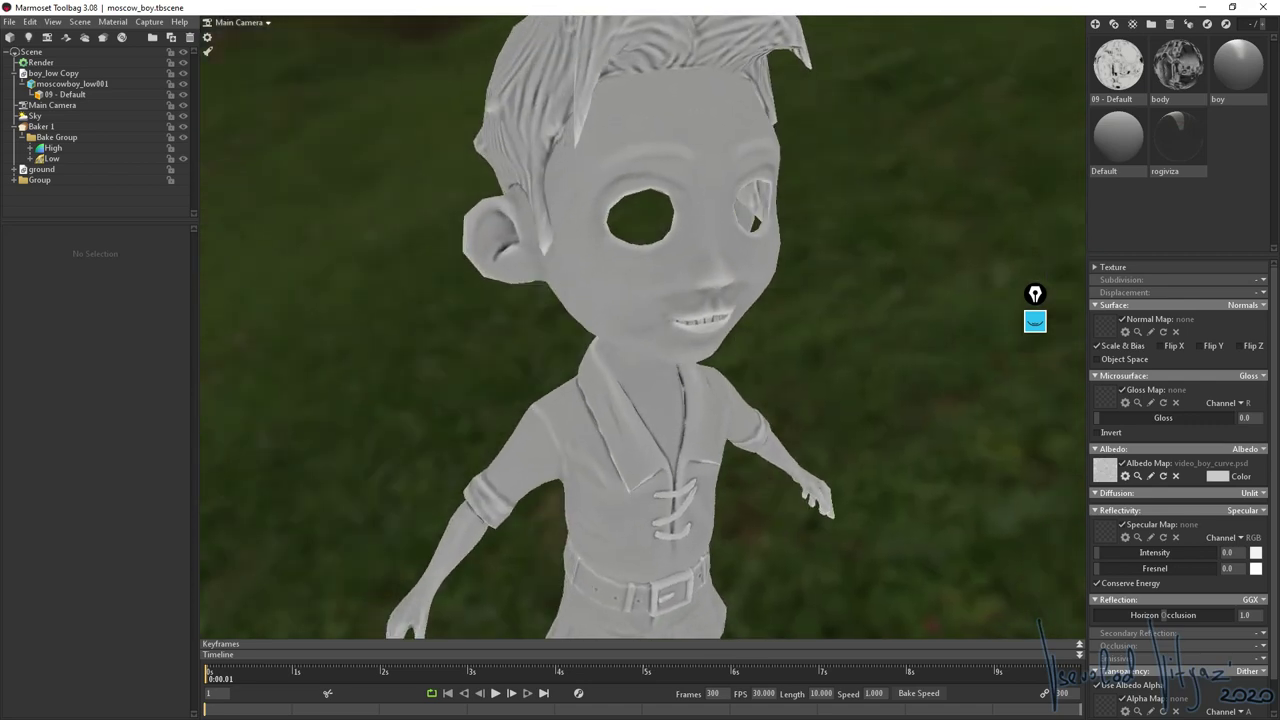
key(alt+Tab)
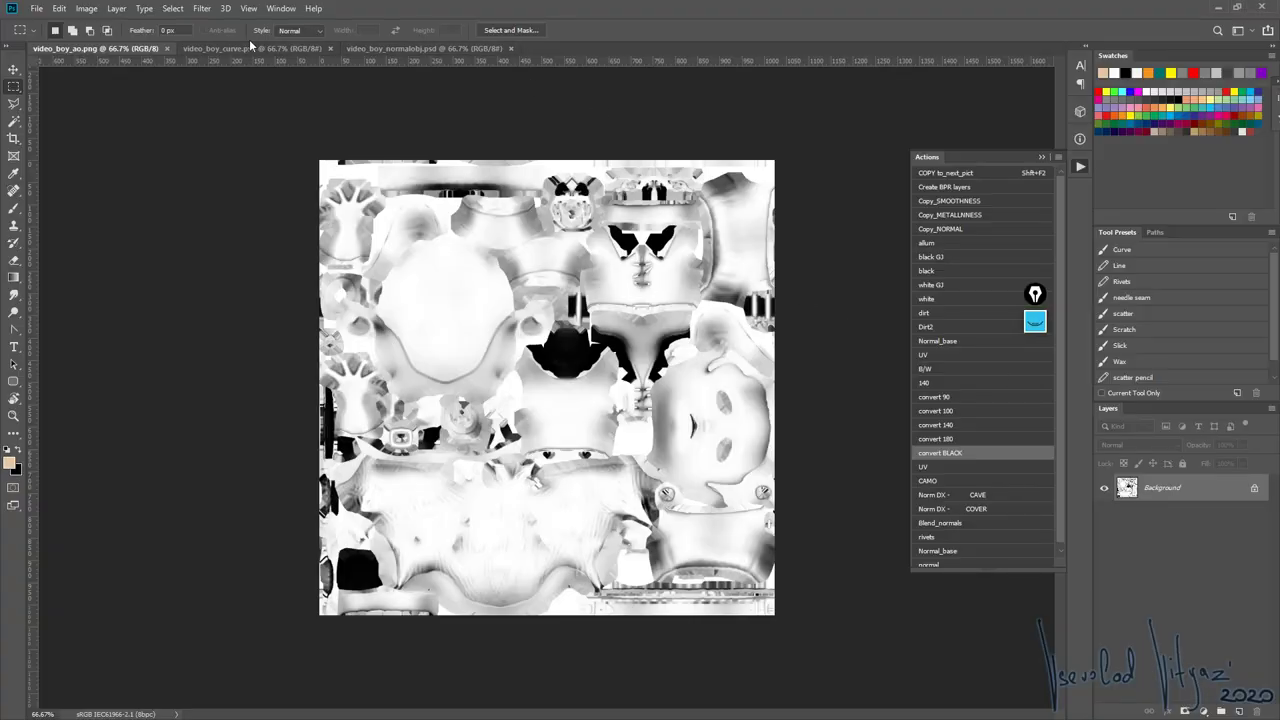
click(248, 48)
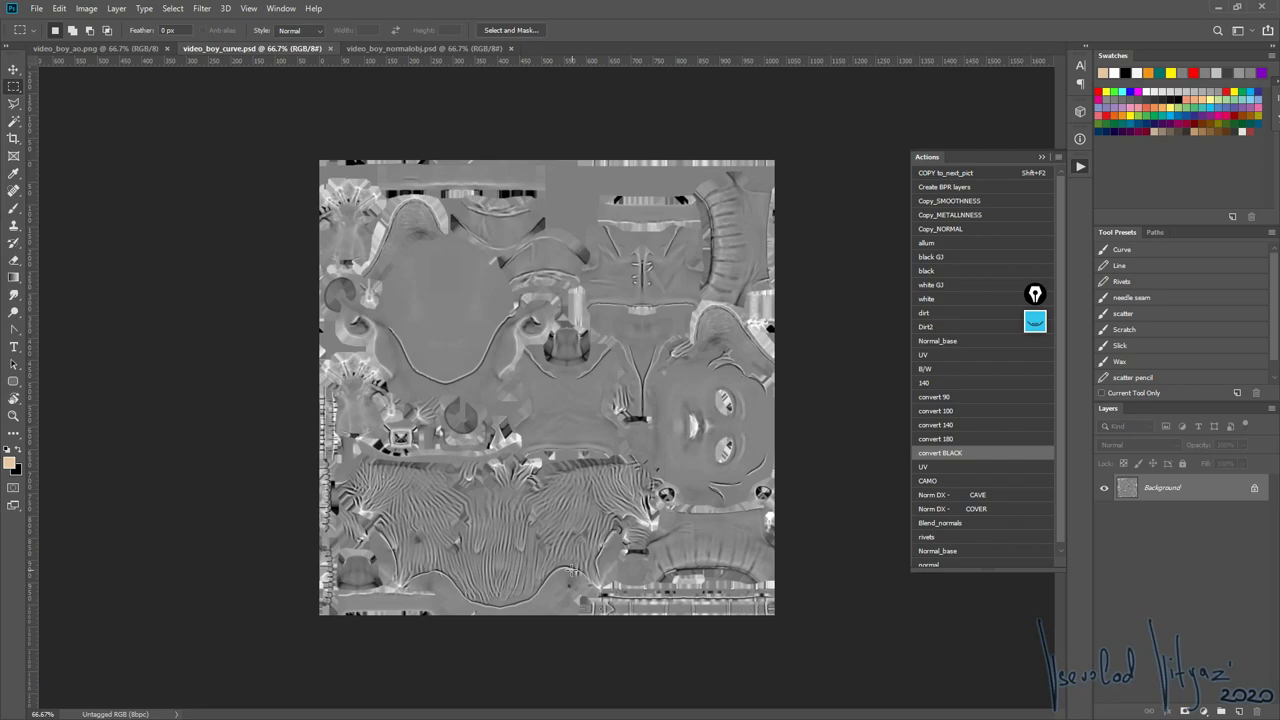
click(1214, 7)
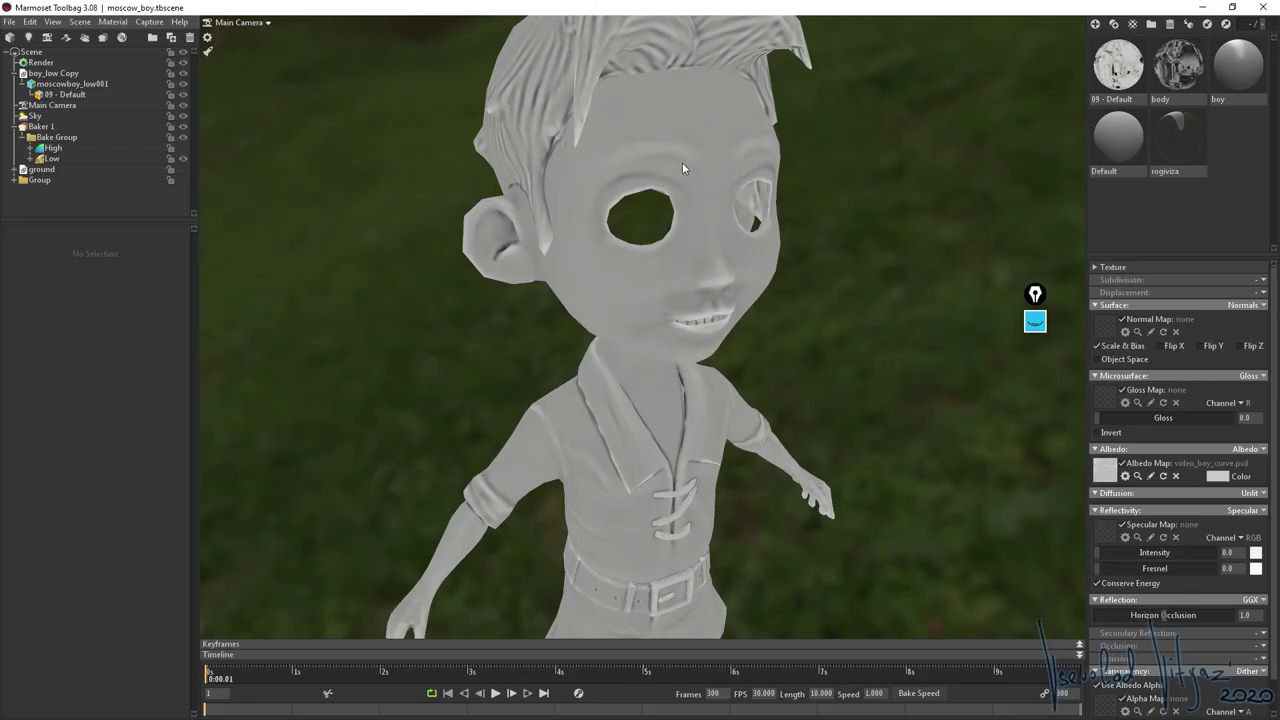
- Examine the curvature map's light and dark edges on the boy's hair, ear, collar, lacing, belt and sleeves
drag(682, 168, 585, 225)
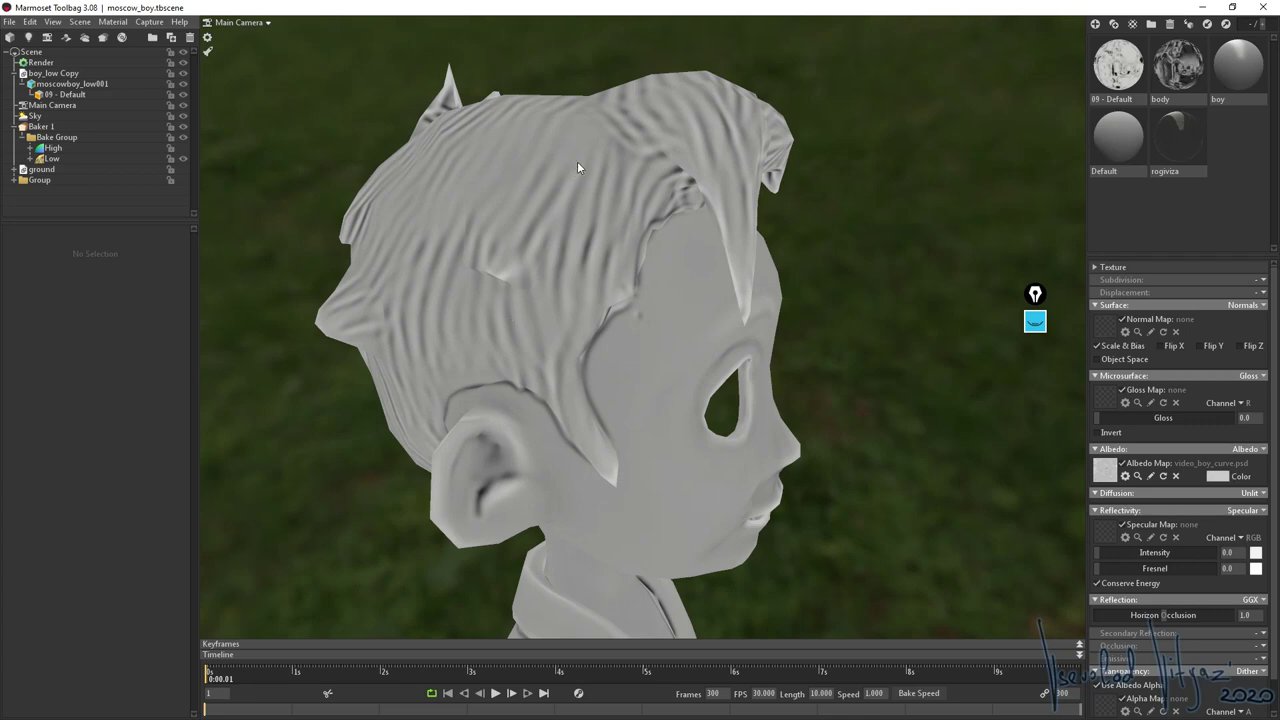
drag(611, 429, 654, 240)
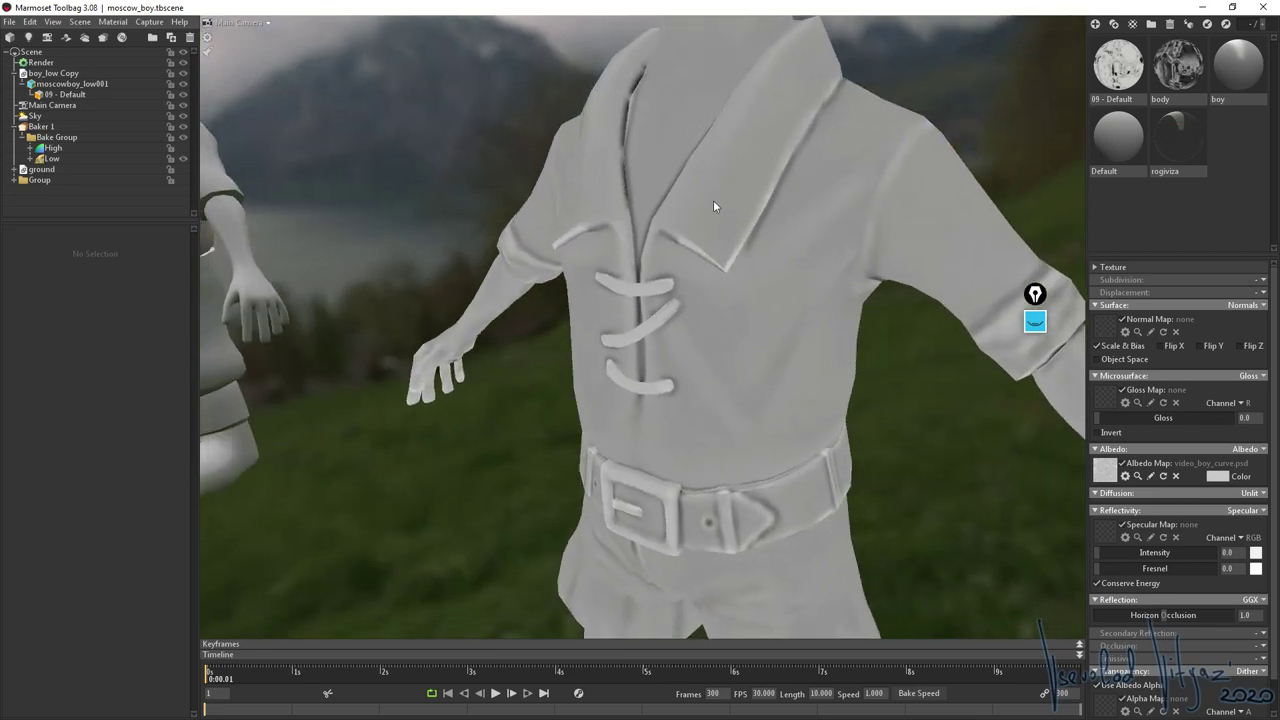
drag(661, 206, 667, 130)
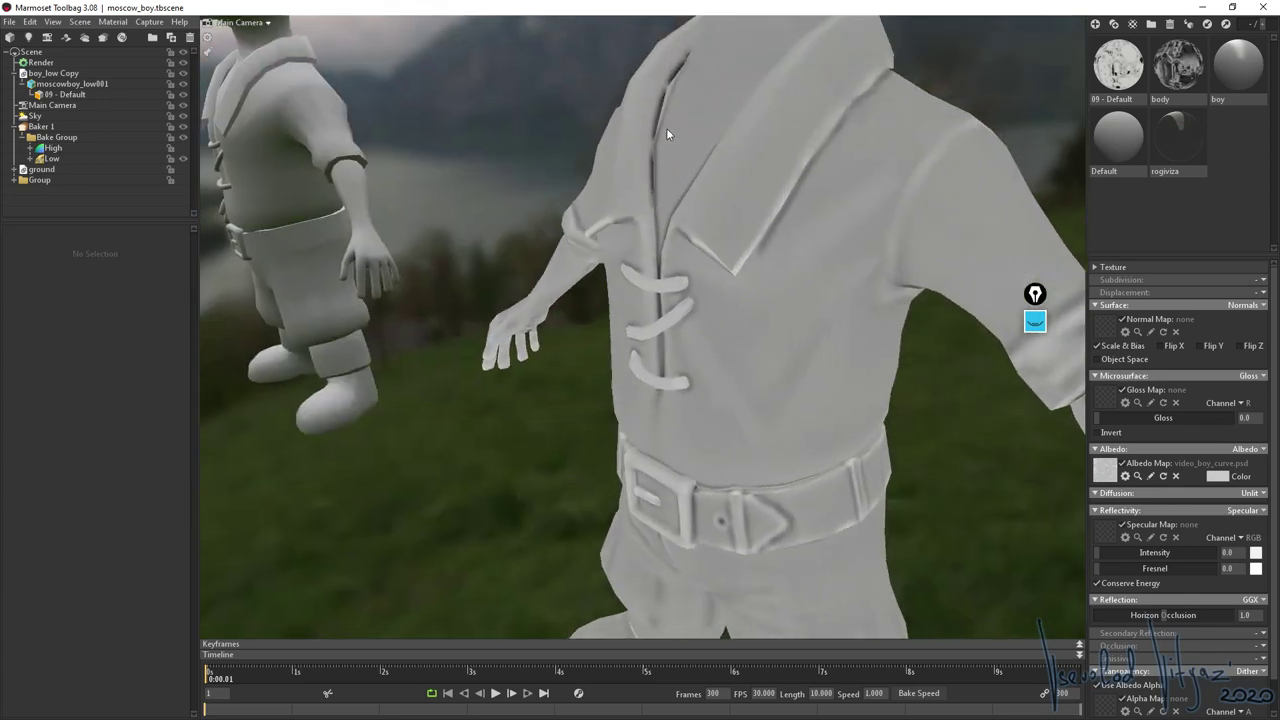
drag(664, 305, 682, 270)
drag(687, 472, 602, 277)
drag(539, 312, 670, 266)
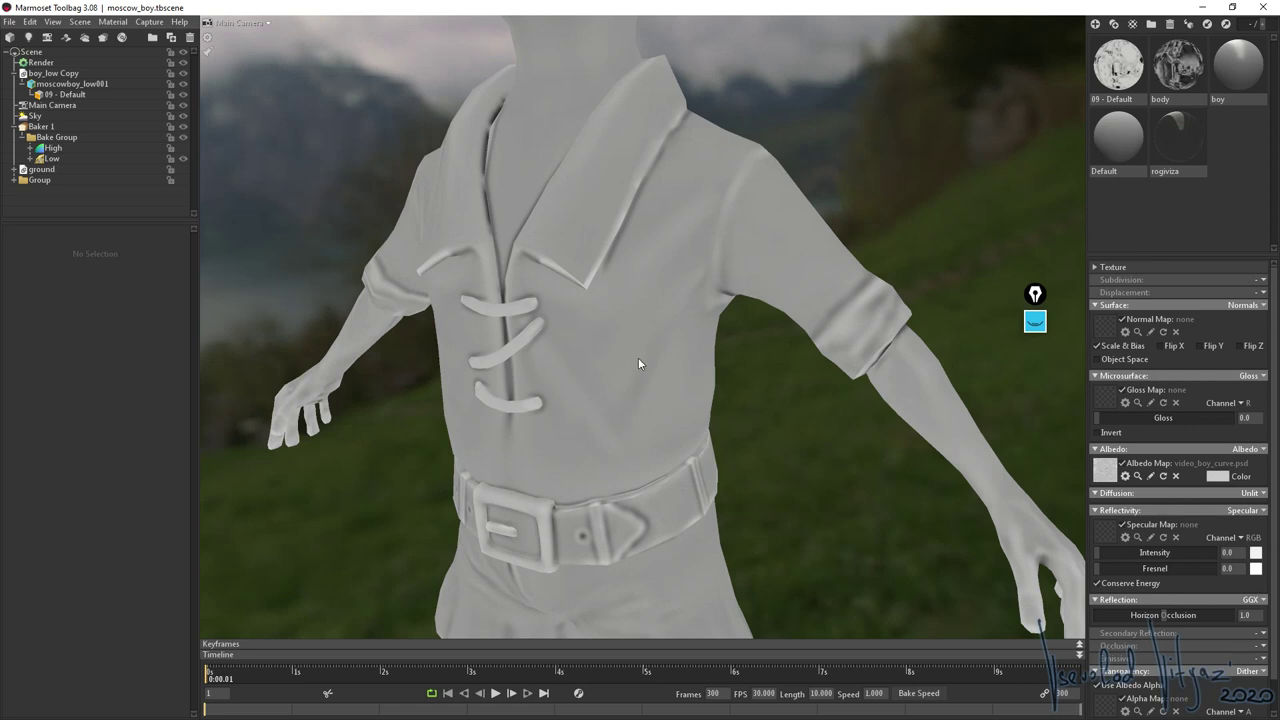
drag(661, 338, 709, 277)
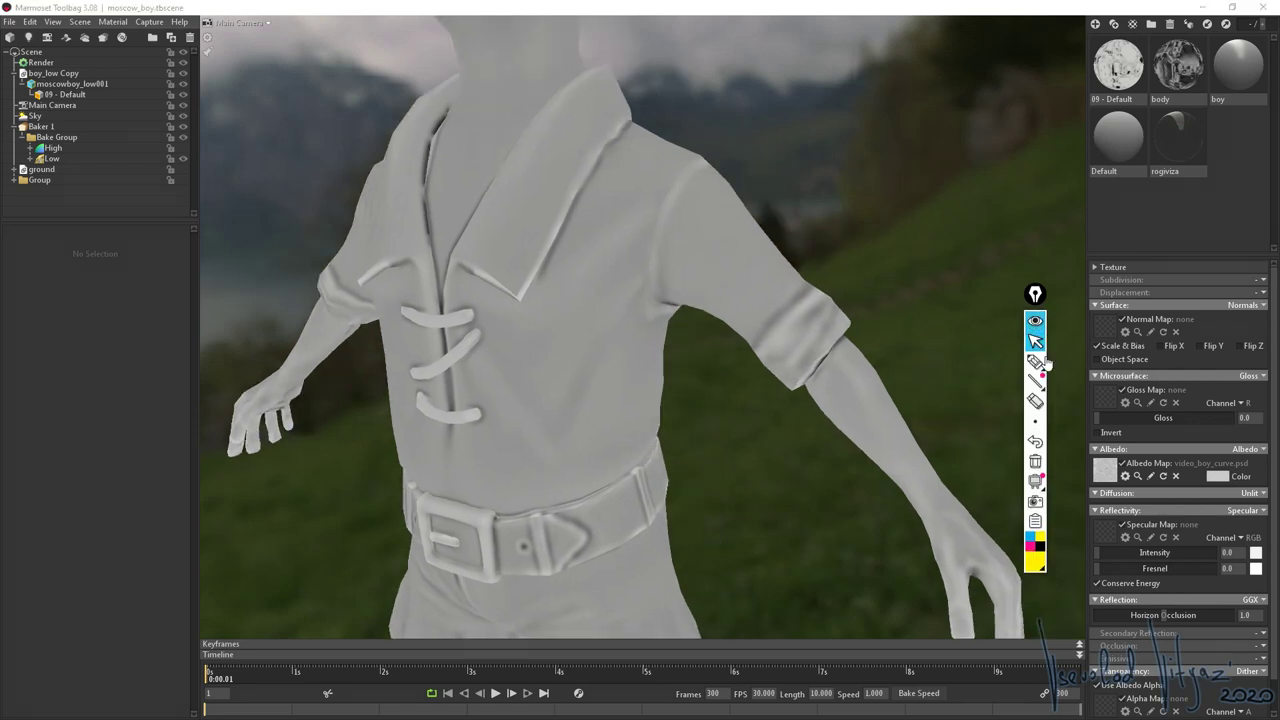
- Draw a straight yellow line beside the boy's shoulder and a pink wavy profile line above it
click(1037, 361)
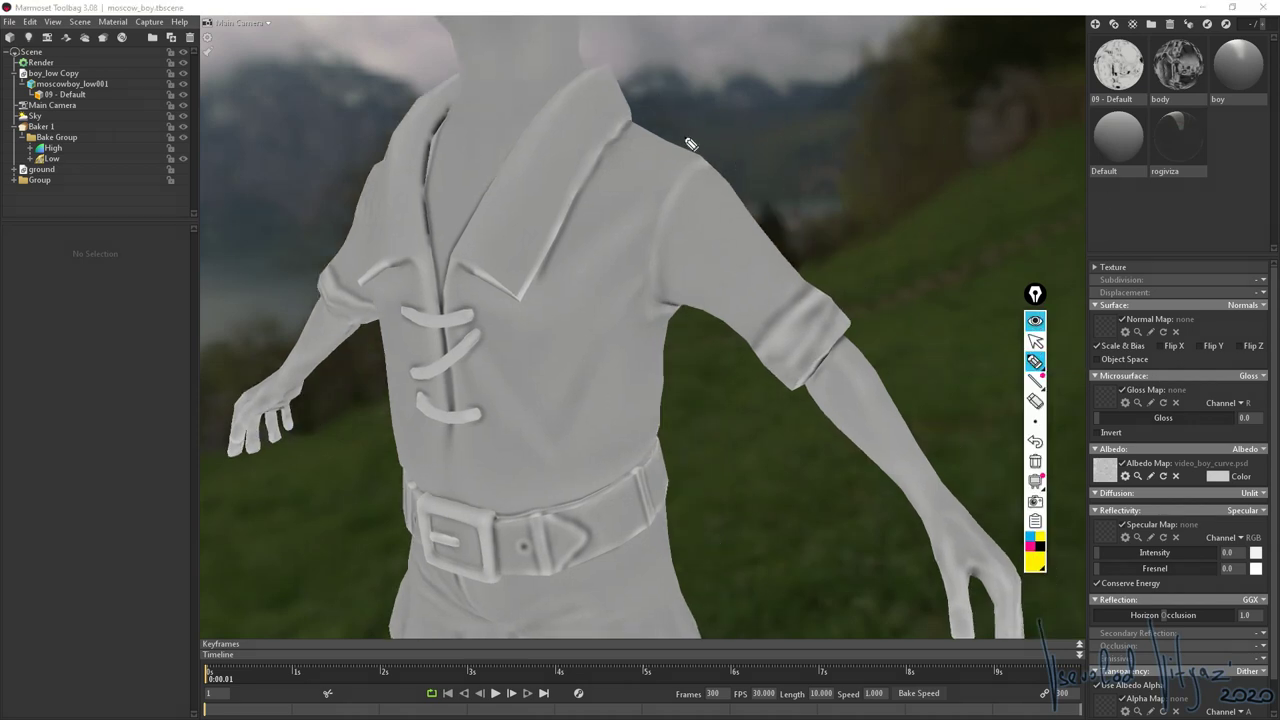
drag(728, 162, 1032, 155)
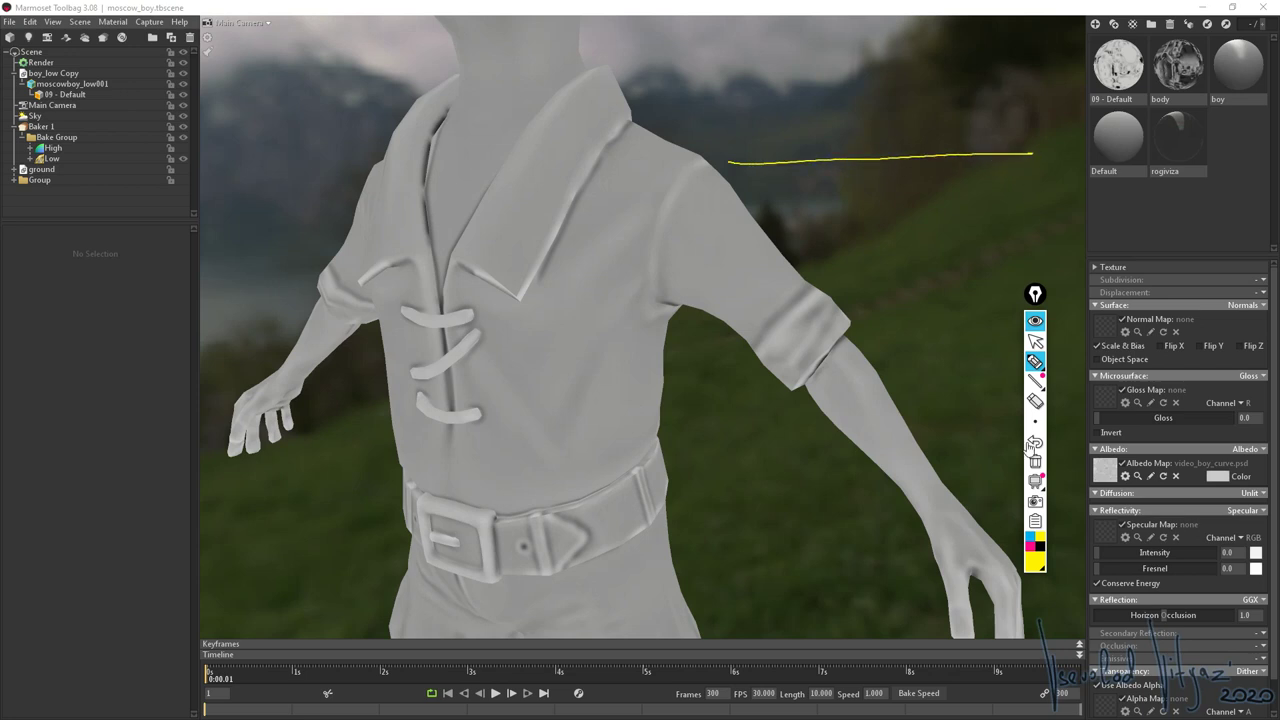
click(1030, 546)
mouse_move(712, 120)
mouse_down()
mouse_move(821, 134)
mouse_move(862, 99)
mouse_move(889, 117)
mouse_move(926, 96)
mouse_move(957, 129)
mouse_move(986, 111)
mouse_move(1049, 113)
mouse_up()
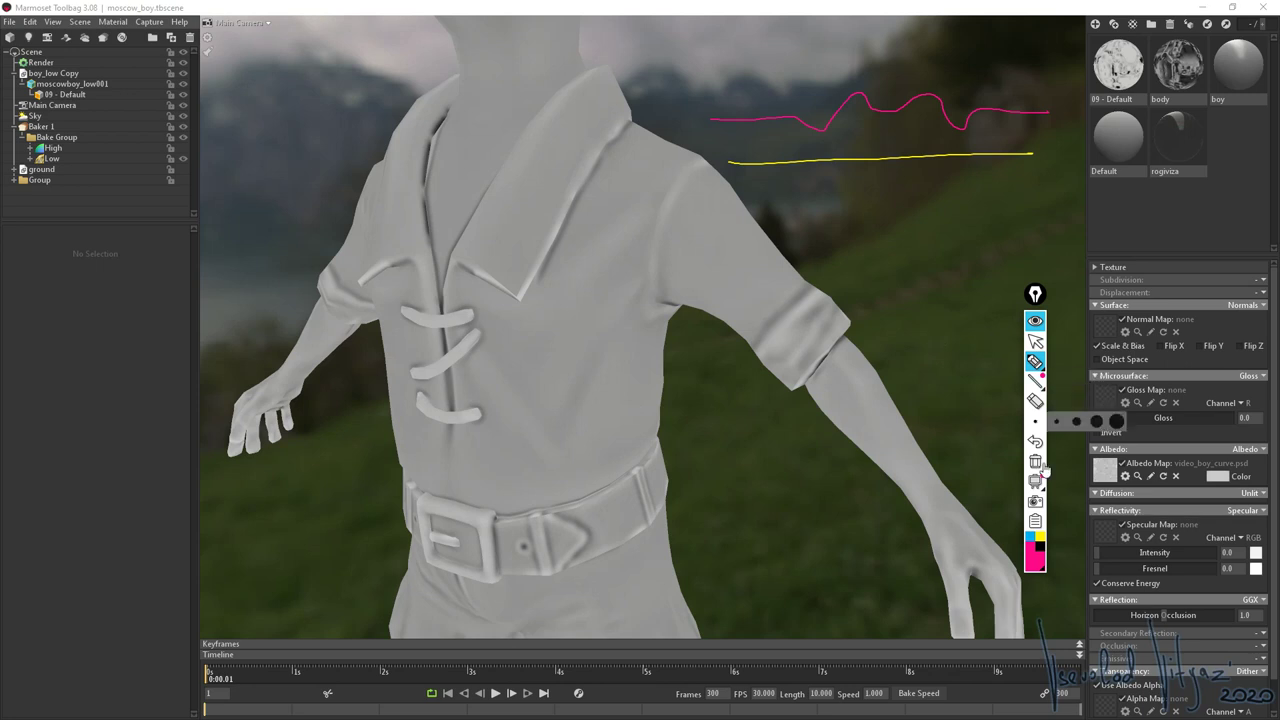
- Mark the straight line with black scribbles at its ends and middle, and blue scribbles beneath the pink profile's slopes and dips
click(1041, 545)
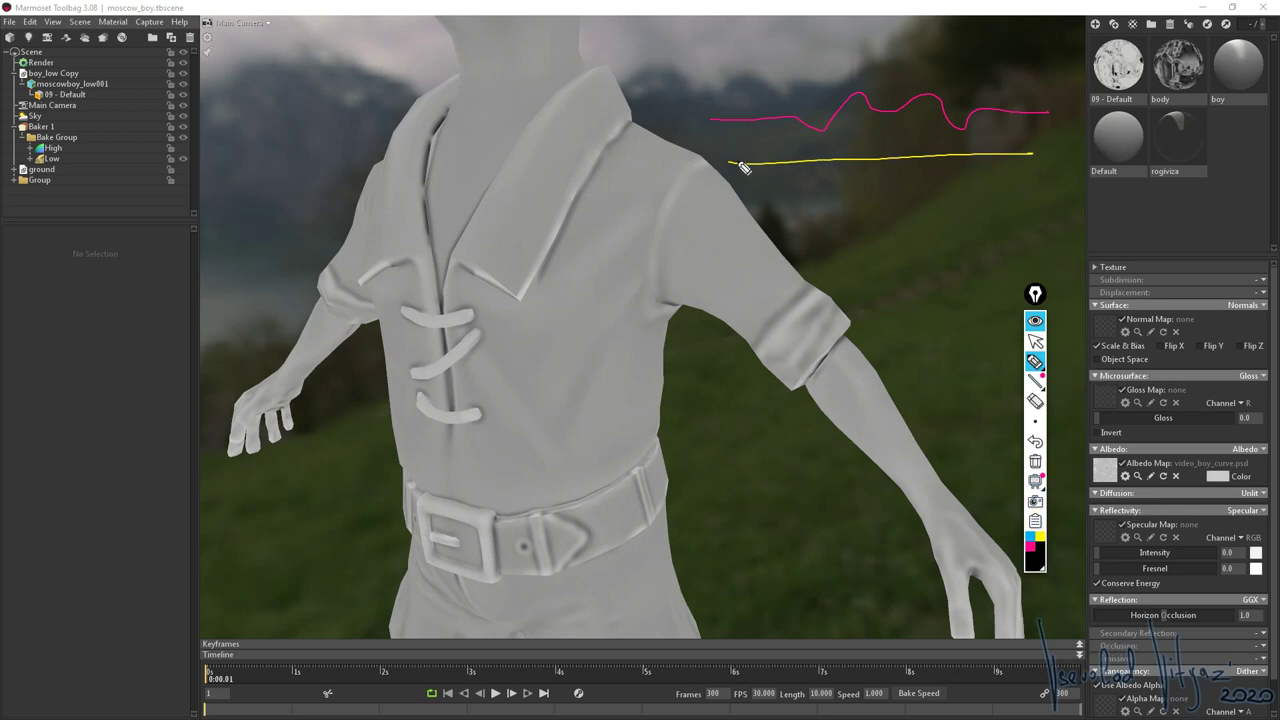
mouse_move(742, 168)
mouse_down()
mouse_move(718, 170)
mouse_move(794, 160)
mouse_up()
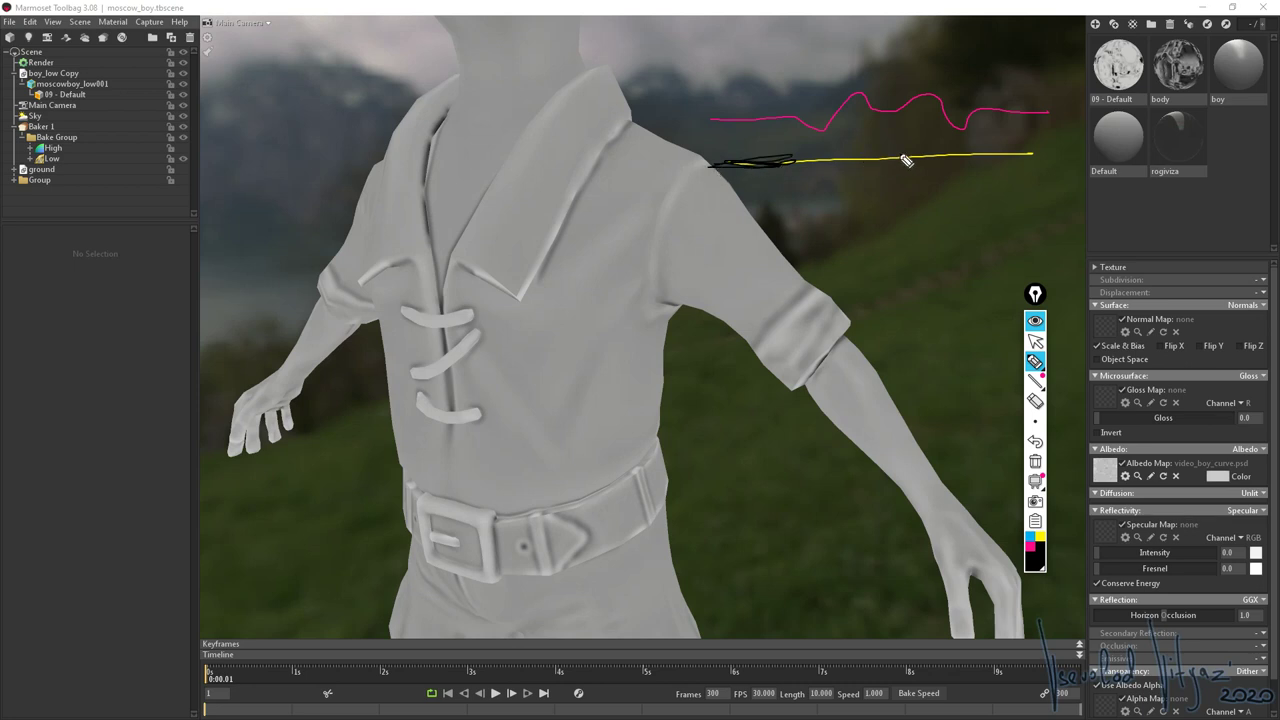
click(888, 157)
drag(990, 154, 1044, 156)
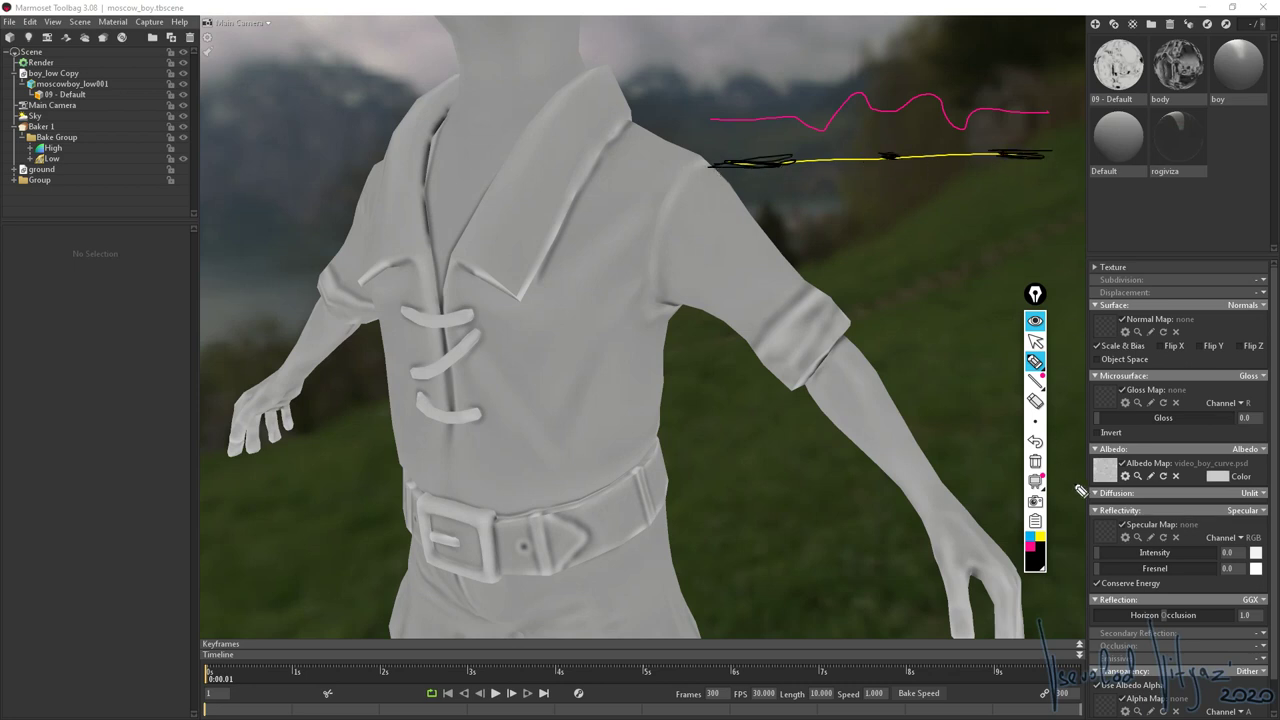
click(1031, 543)
mouse_move(829, 171)
mouse_down()
mouse_move(818, 162)
mouse_move(880, 164)
mouse_move(868, 158)
mouse_up()
mouse_move(951, 163)
mouse_down()
mouse_move(986, 163)
mouse_move(948, 164)
mouse_up()
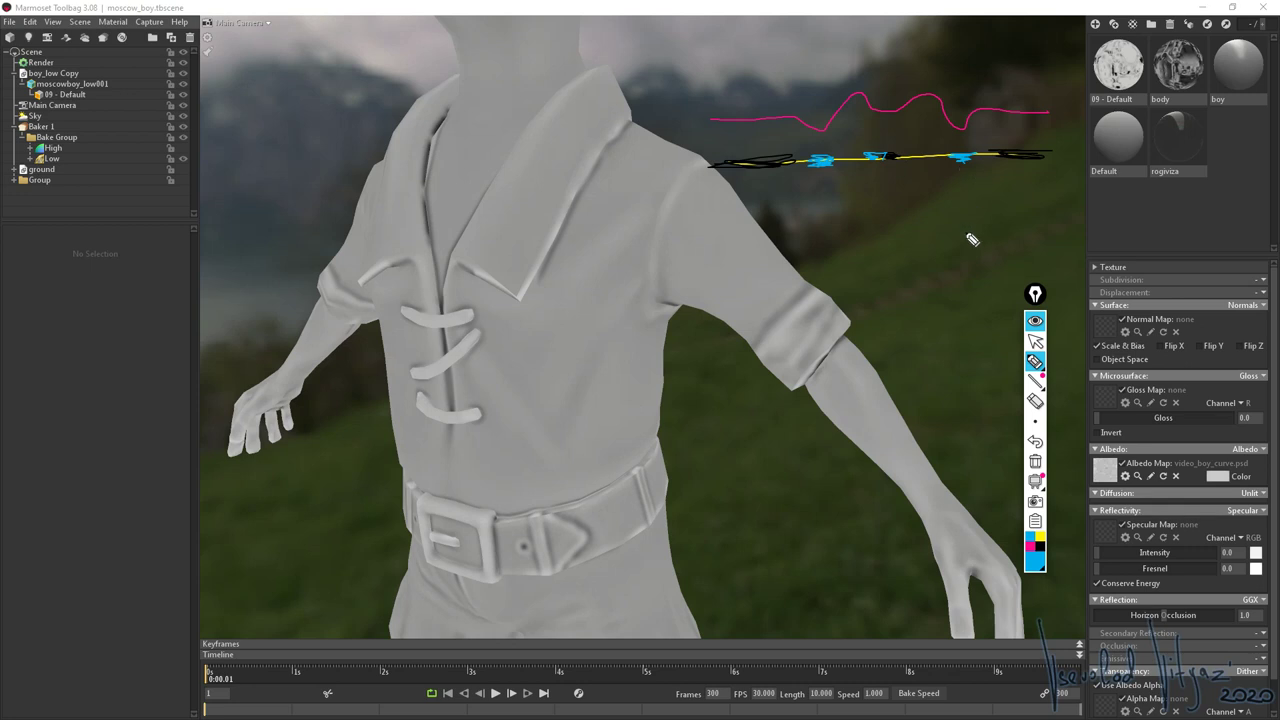
- Add yellow scribbles between the blue marks on the straight line, then clear the annotations and close the drawing tools
click(1036, 521)
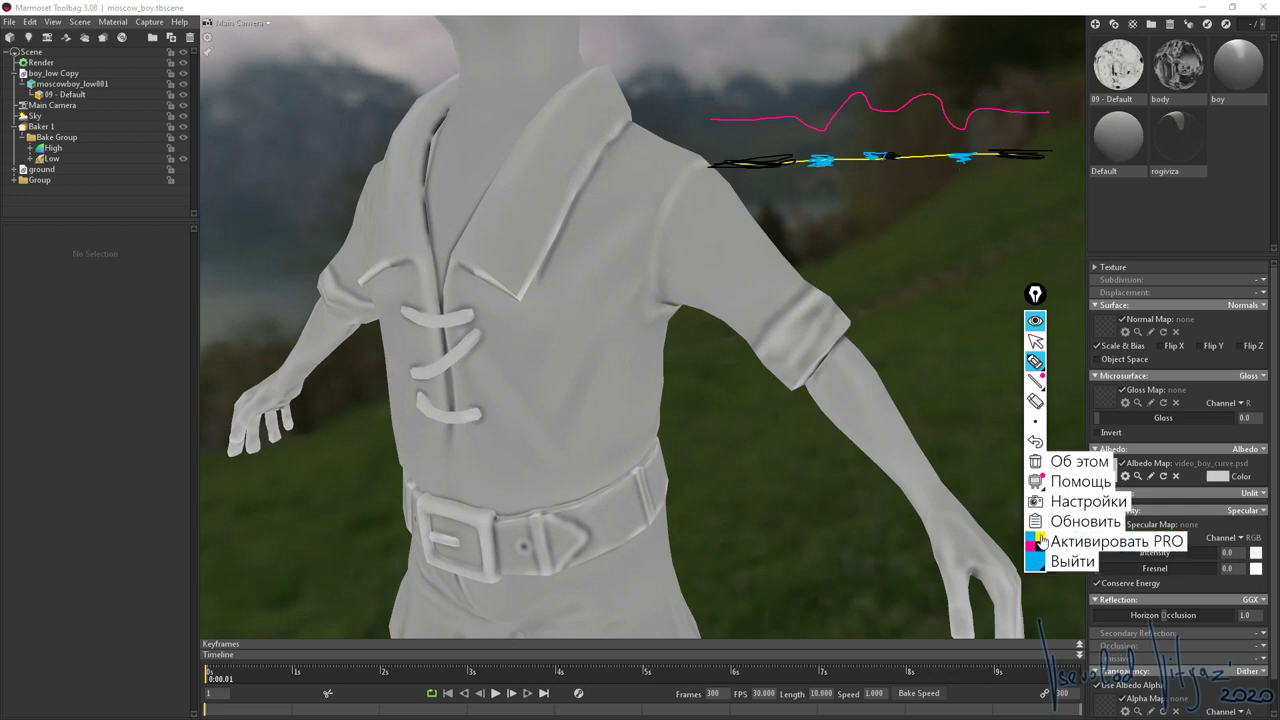
click(1036, 521)
mouse_move(850, 158)
mouse_down()
mouse_move(862, 156)
mouse_move(795, 158)
mouse_up()
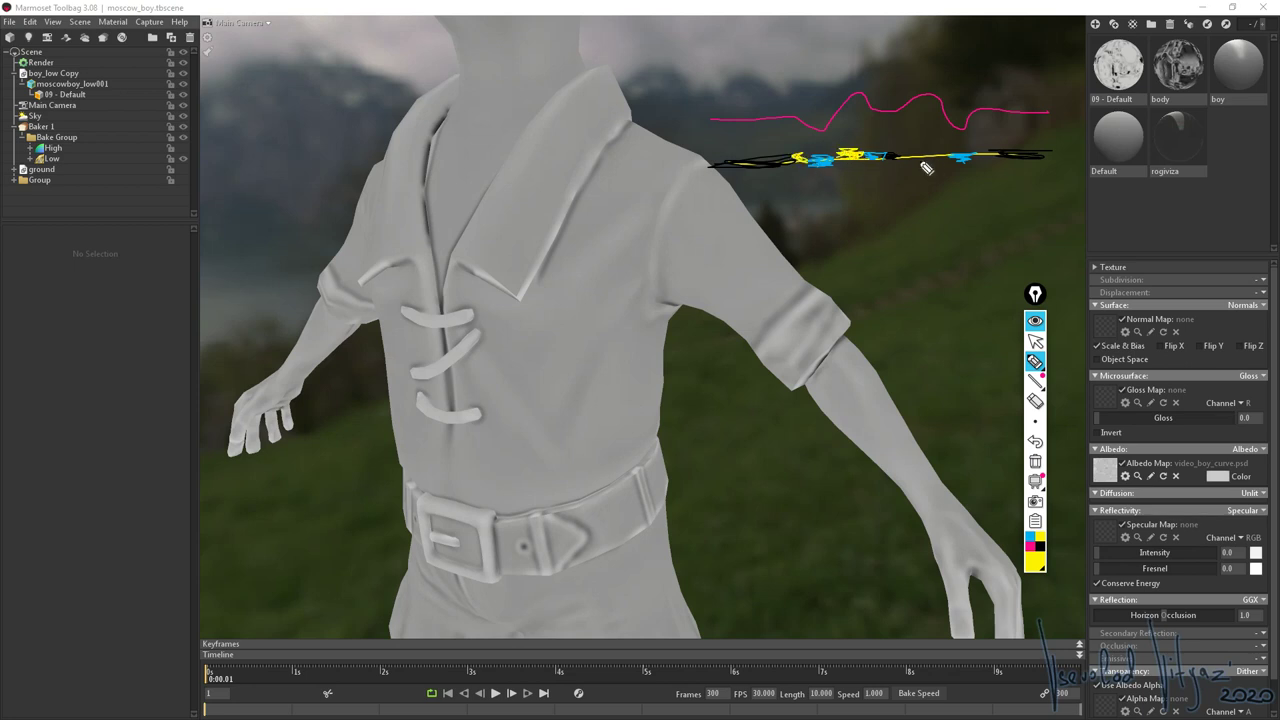
drag(945, 155, 920, 158)
click(1035, 322)
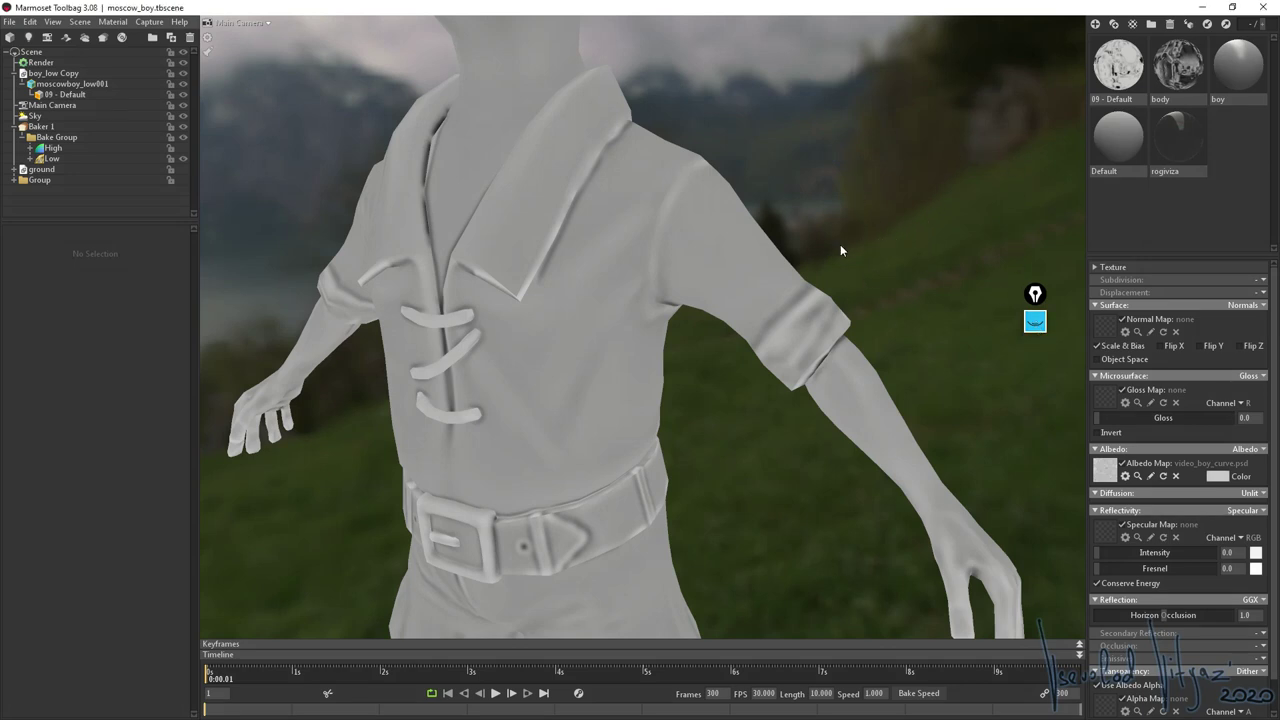
scroll(798, 165, down, 2)
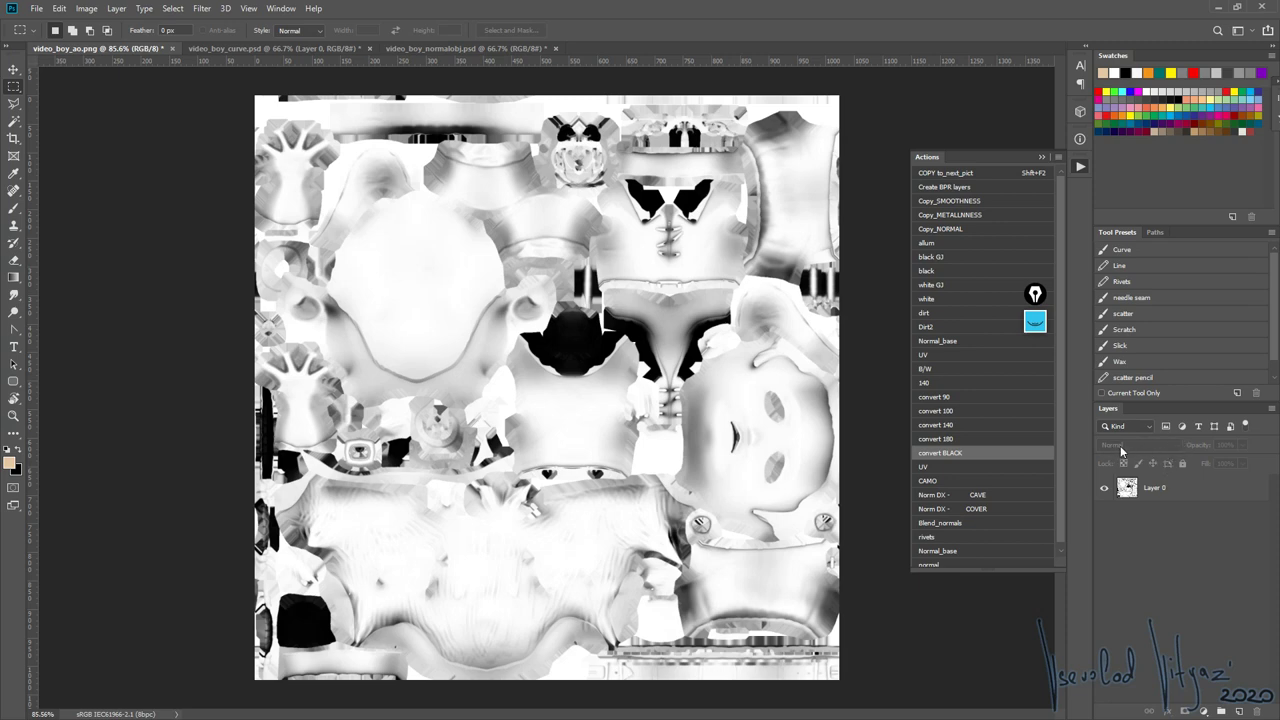
- Run the dirt action in Photoshop on video_boy_ao.png and place the new dirt fill layer below Layer 0
click(925, 313)
drag(1172, 499, 1173, 524)
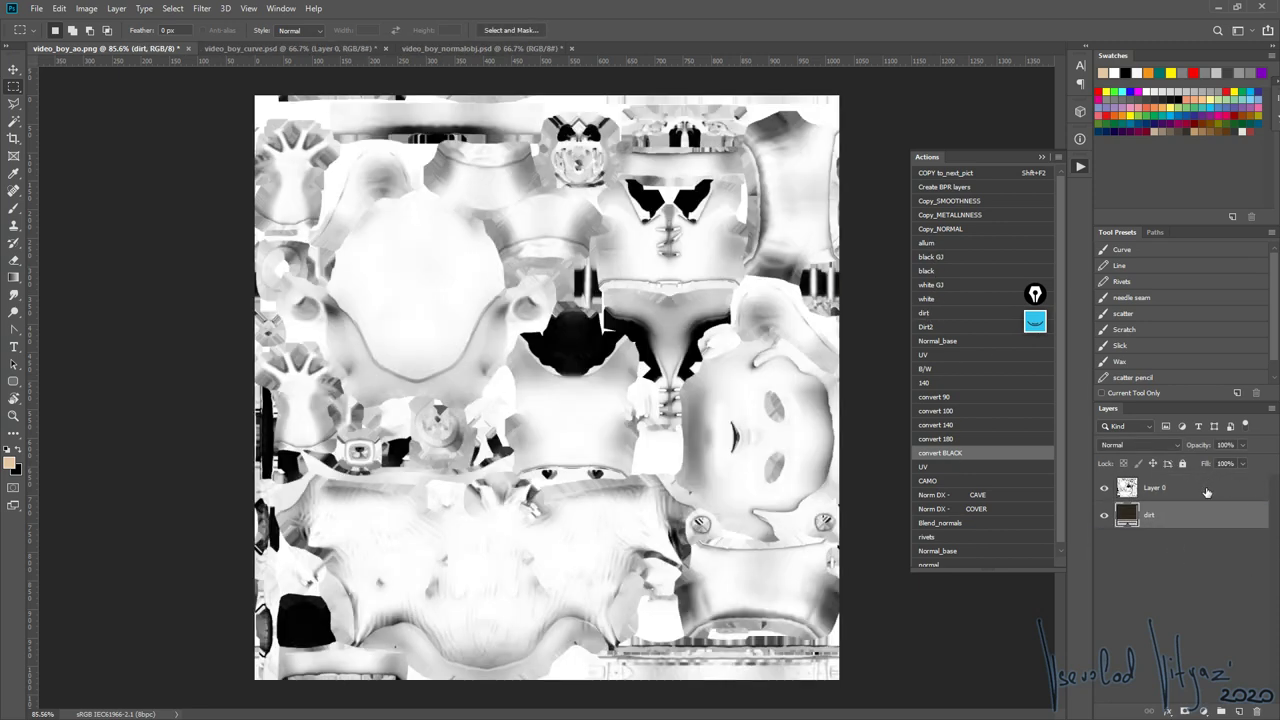
- Preview blending modes such as Soft Light for the ambient occlusion layer, Layer 0, over the dirt fill
key(alt+bracketright)
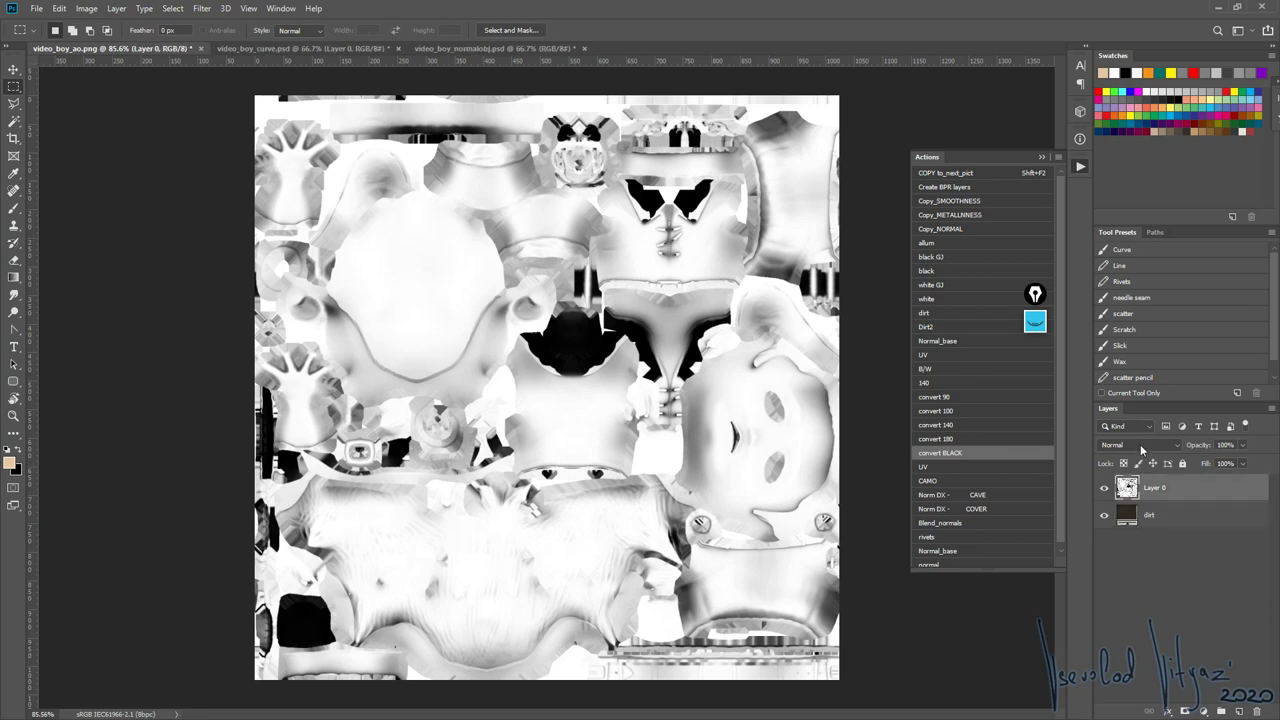
click(1140, 444)
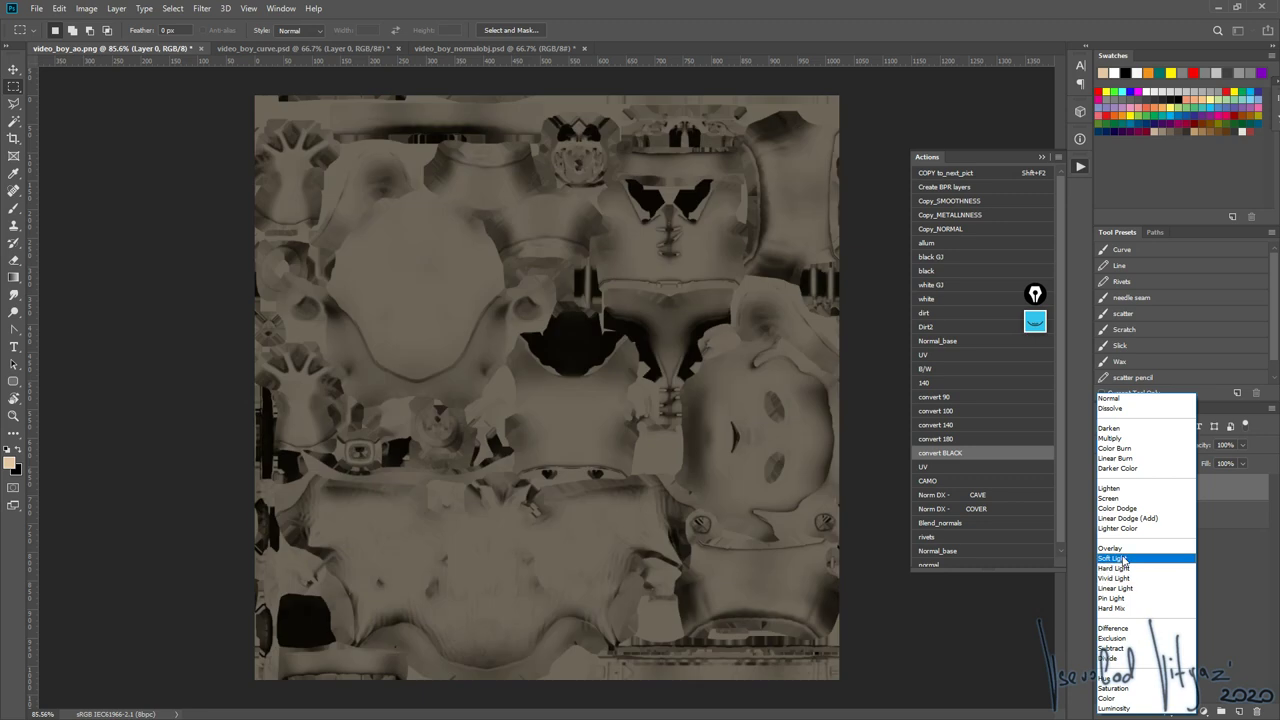
click(635, 430)
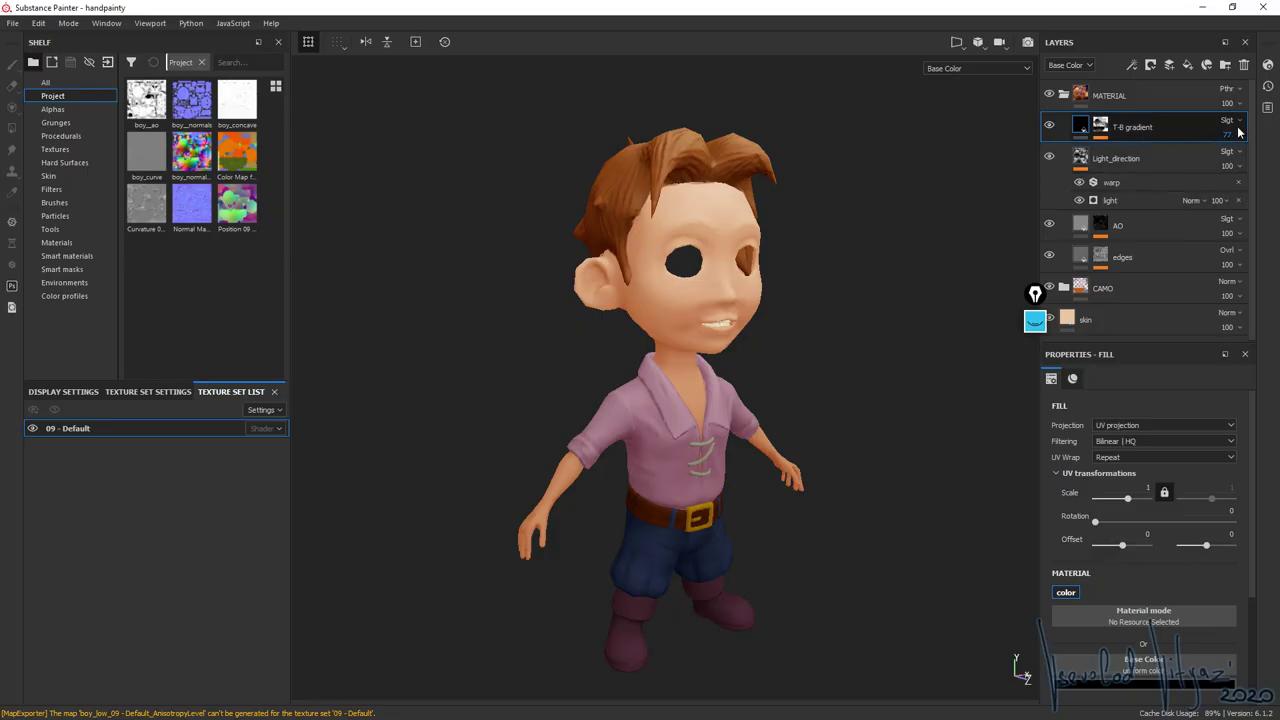
- Check the blending mode options of the T-B gradient and edges layers in Substance Painter, then return to Photoshop
click(1241, 122)
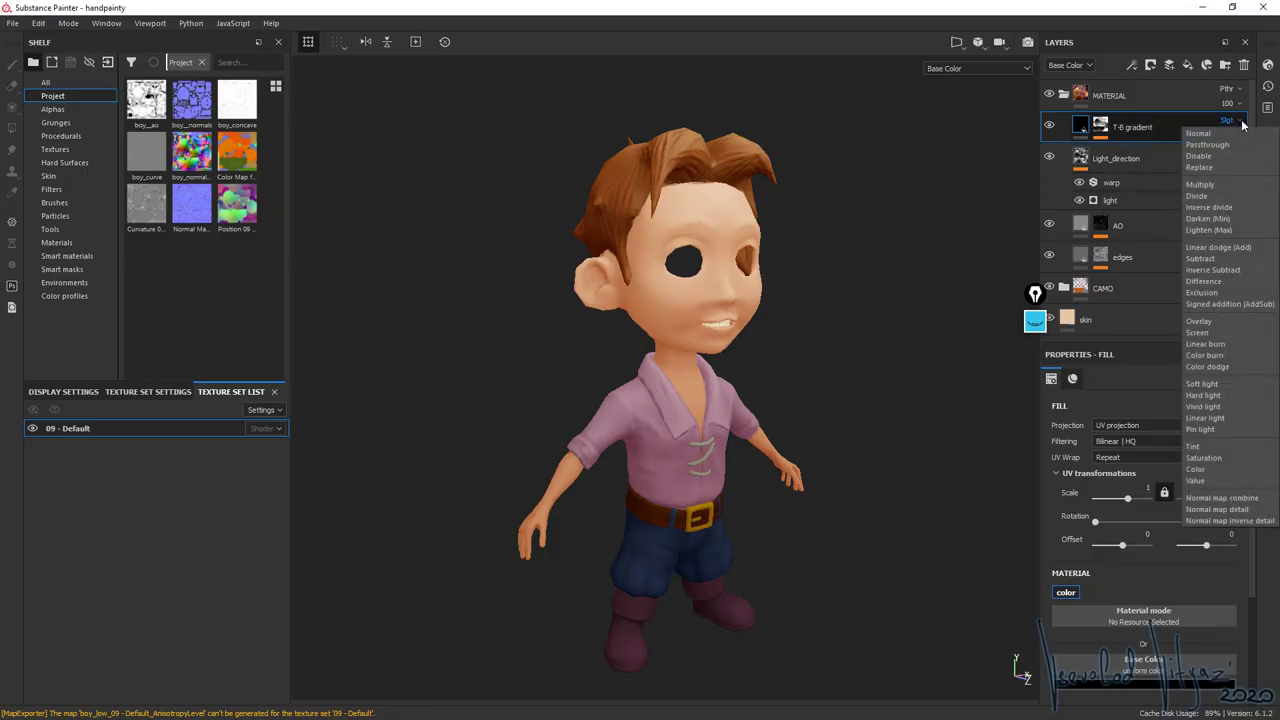
click(1242, 123)
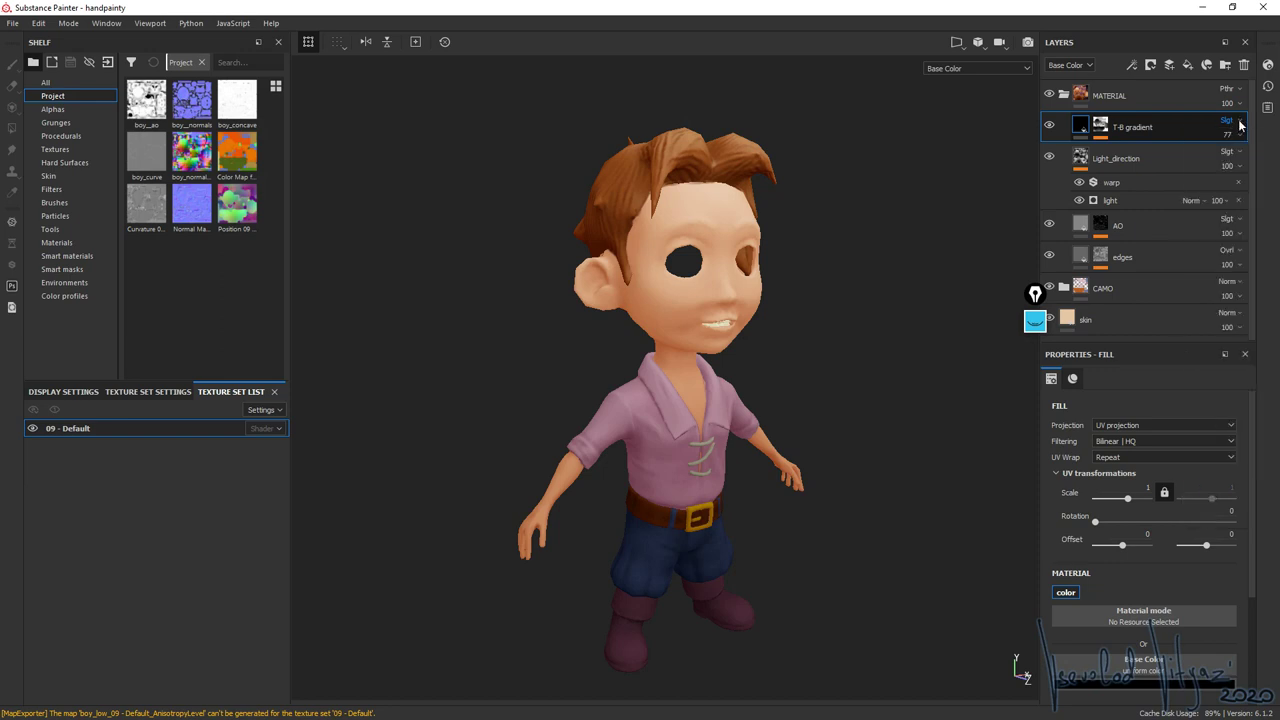
click(1241, 251)
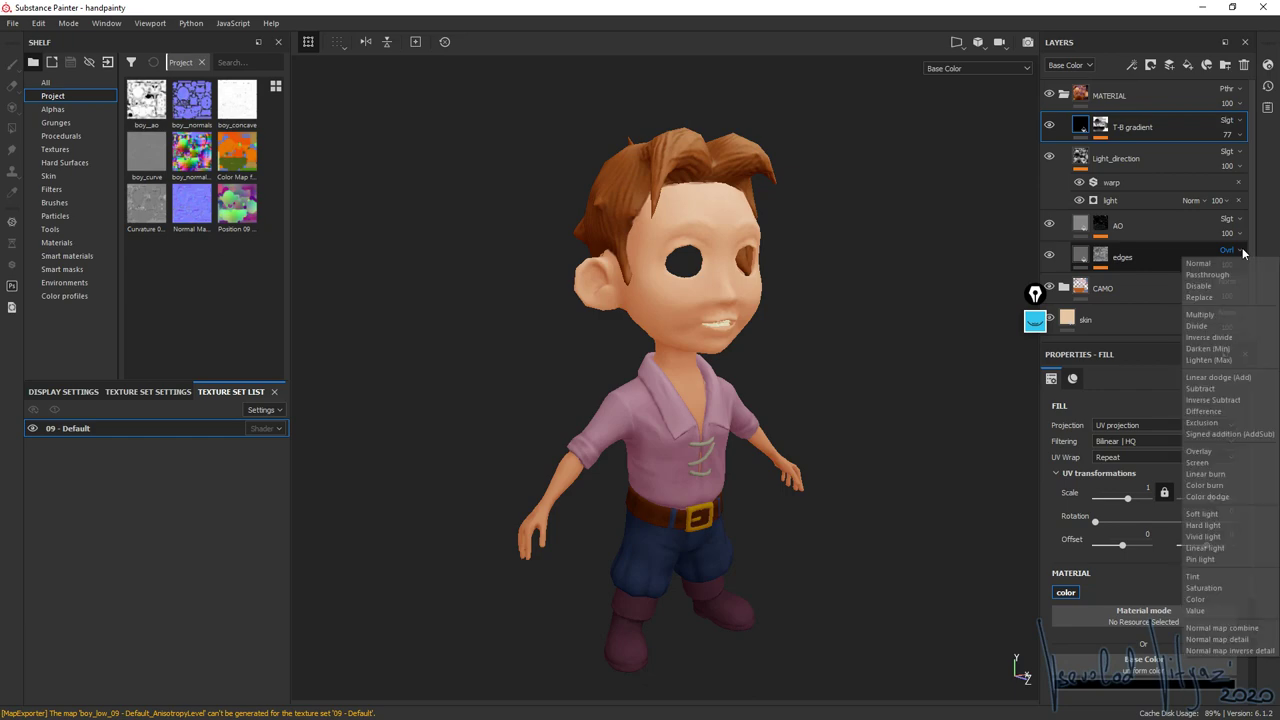
click(1242, 251)
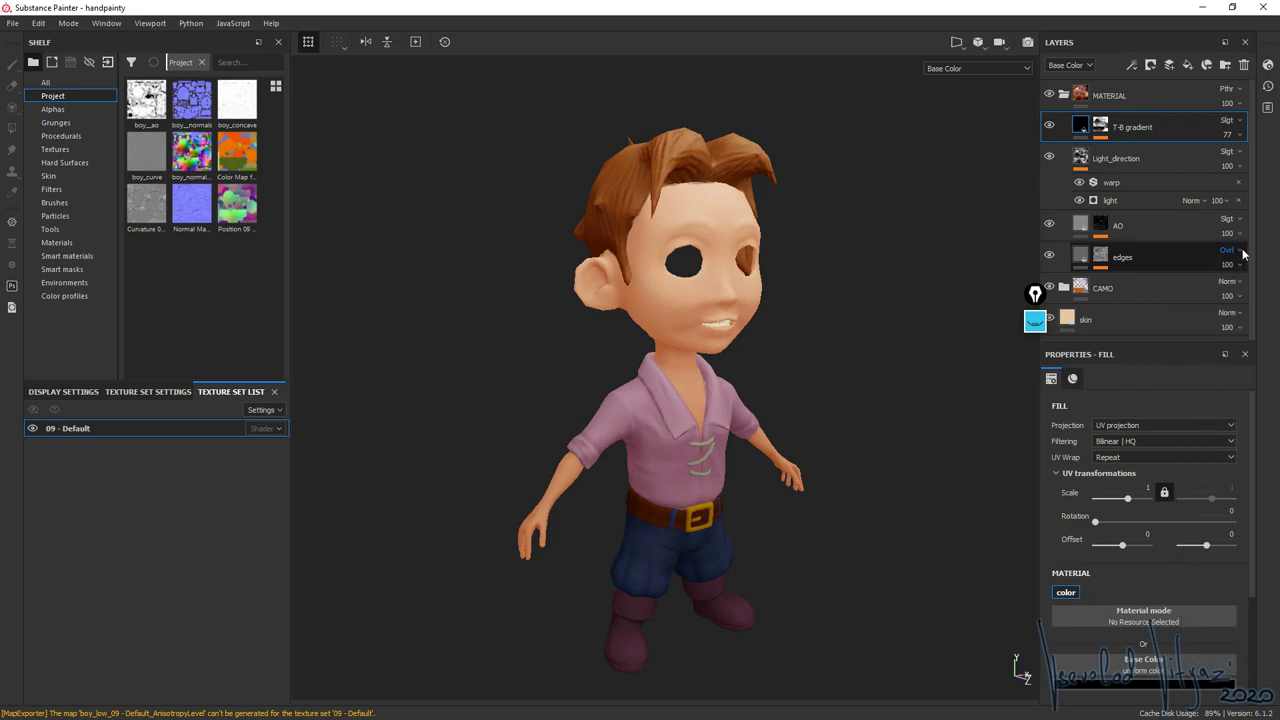
click(1204, 8)
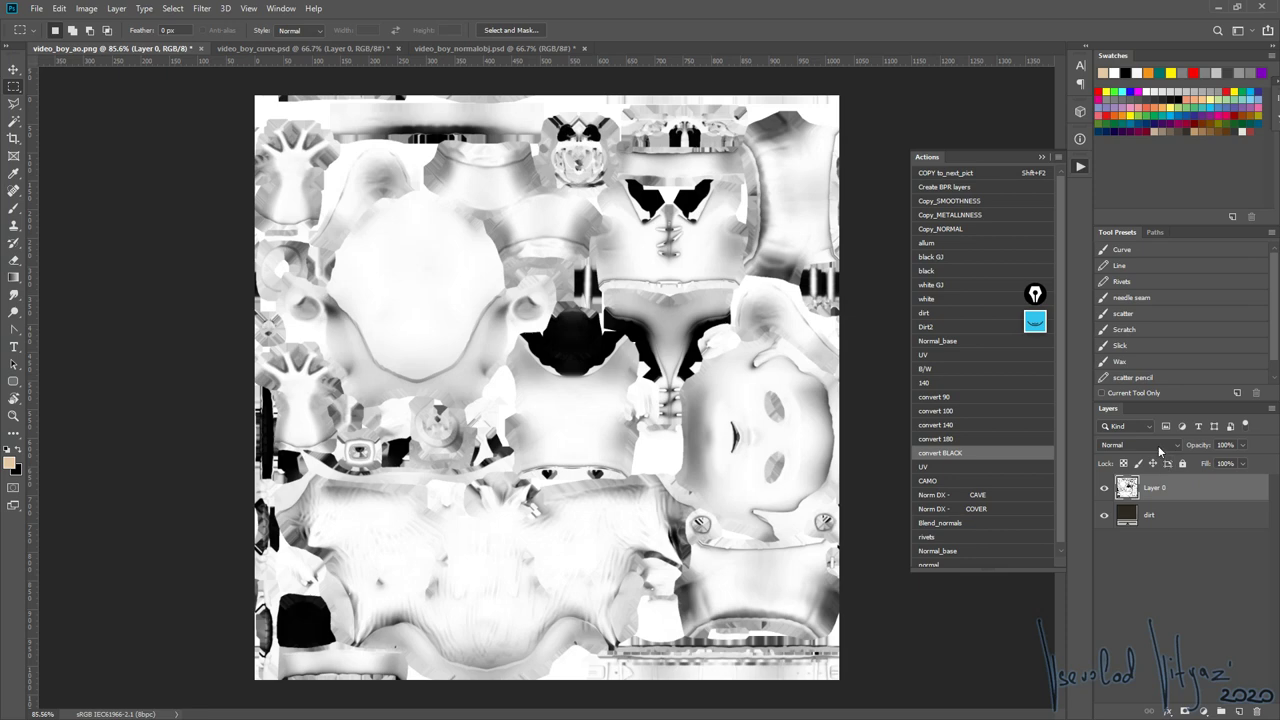
- Change the dirt fill layer's solid color to the lighter beige bfa383
click(1131, 516)
double_click(1128, 514)
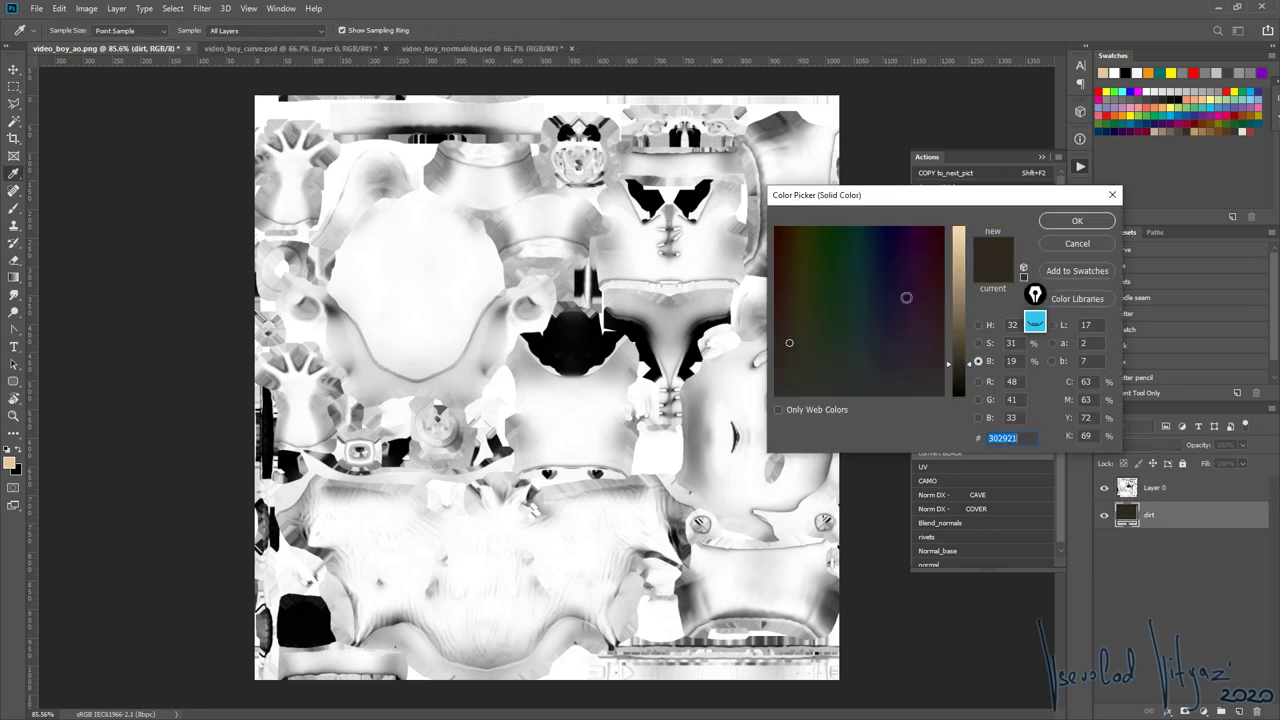
drag(957, 307, 957, 276)
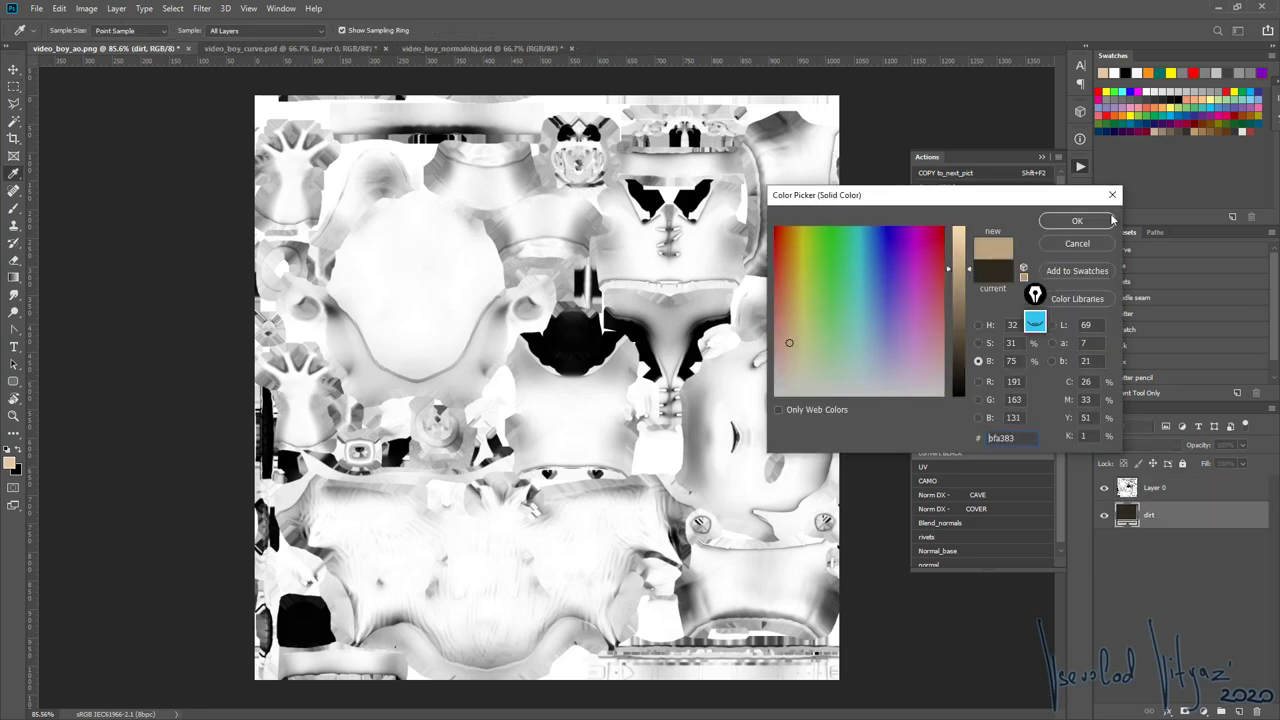
click(1088, 222)
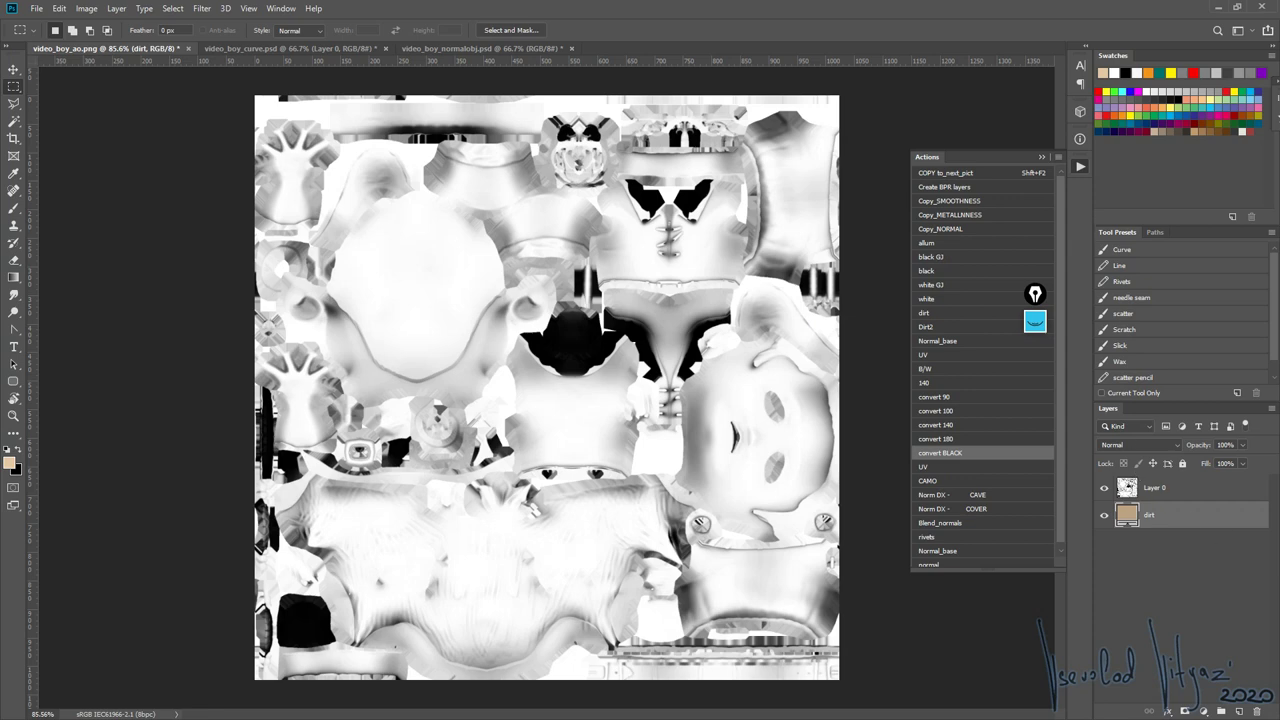
- Set Layer 0's blending mode to Multiply and compare the result with the layer hidden and shown
click(1228, 492)
click(1140, 445)
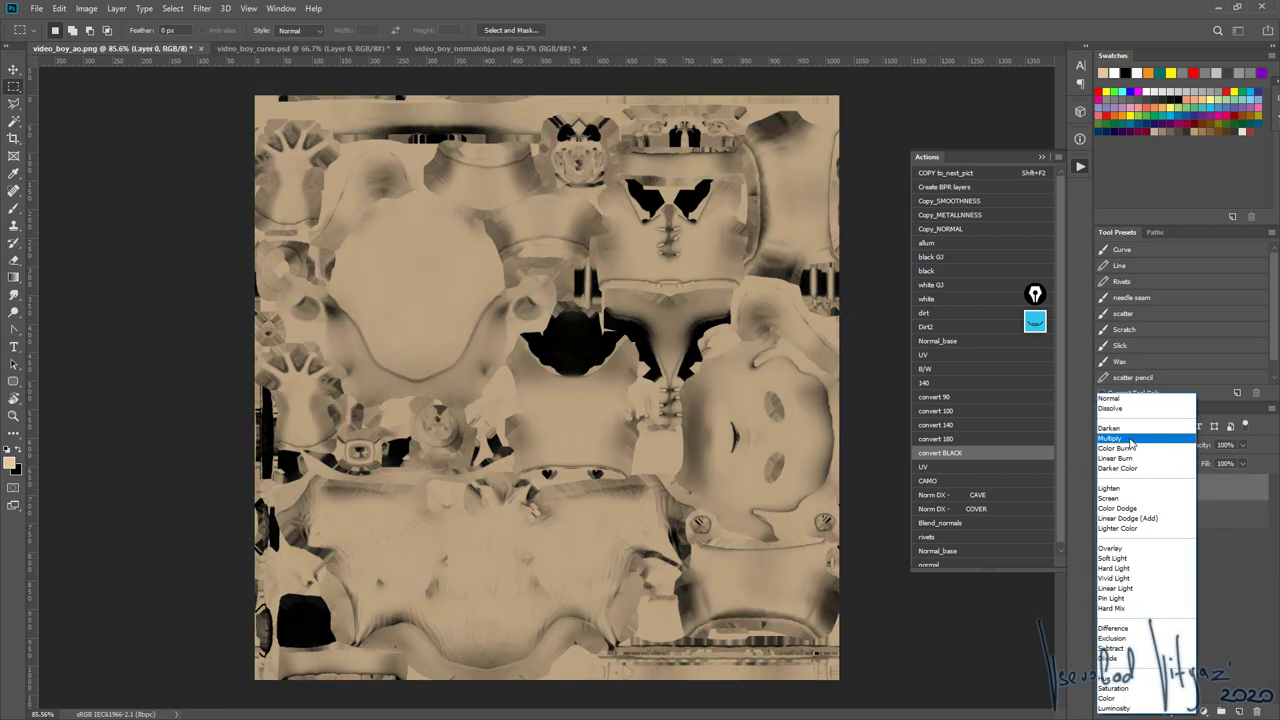
click(1130, 440)
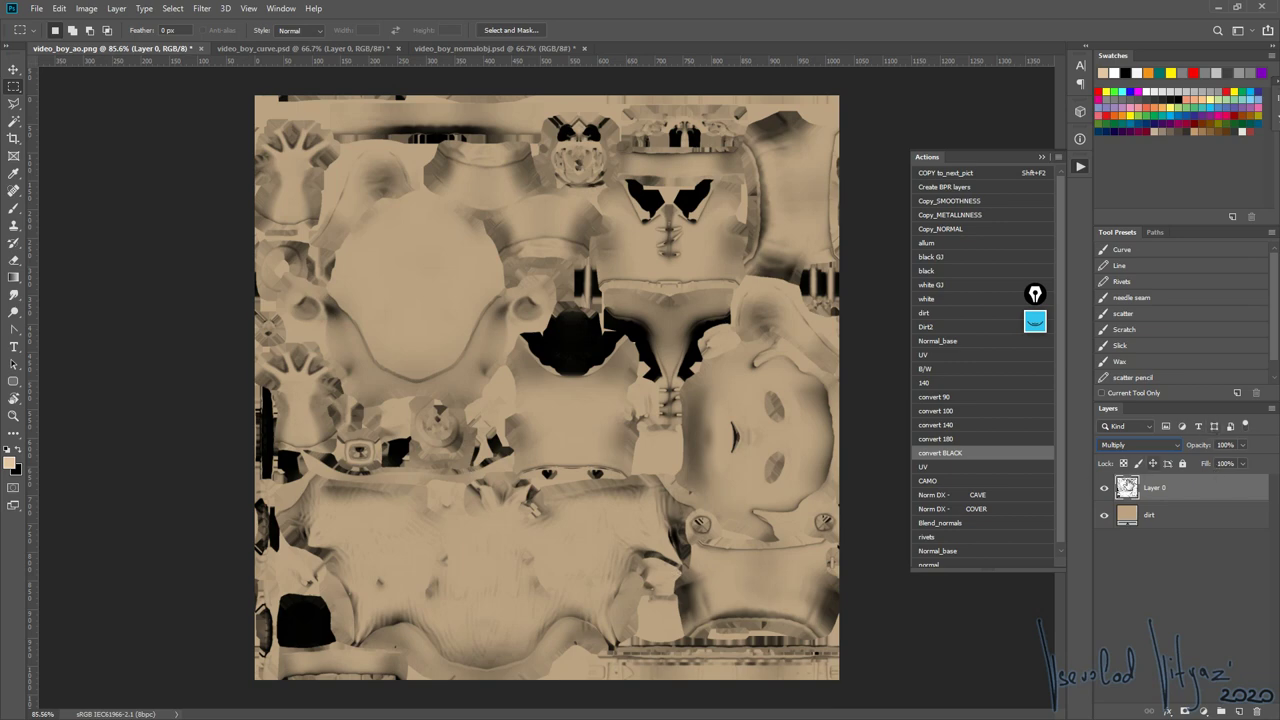
click(1105, 489)
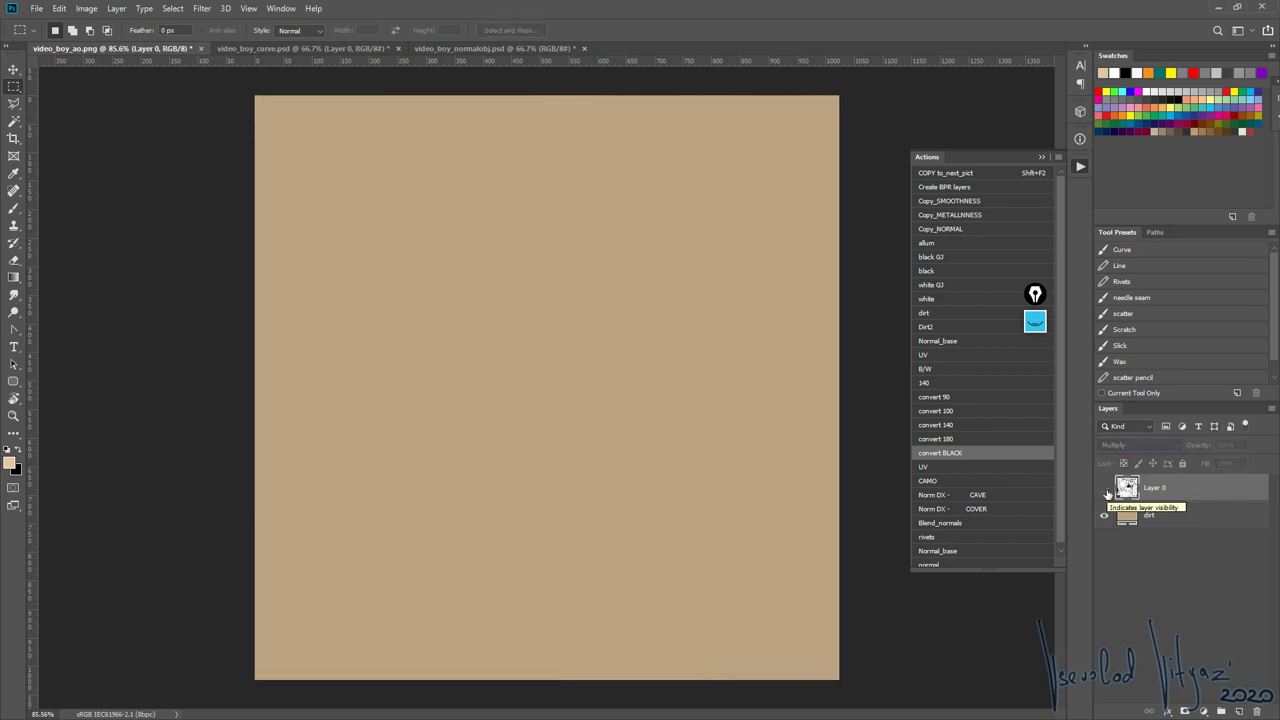
click(1105, 488)
- Bring up the Info readout and inspect the dirt fill's solid color with Layer 0 hidden, leaving the color unchanged and Layer 0 shown
click(1081, 140)
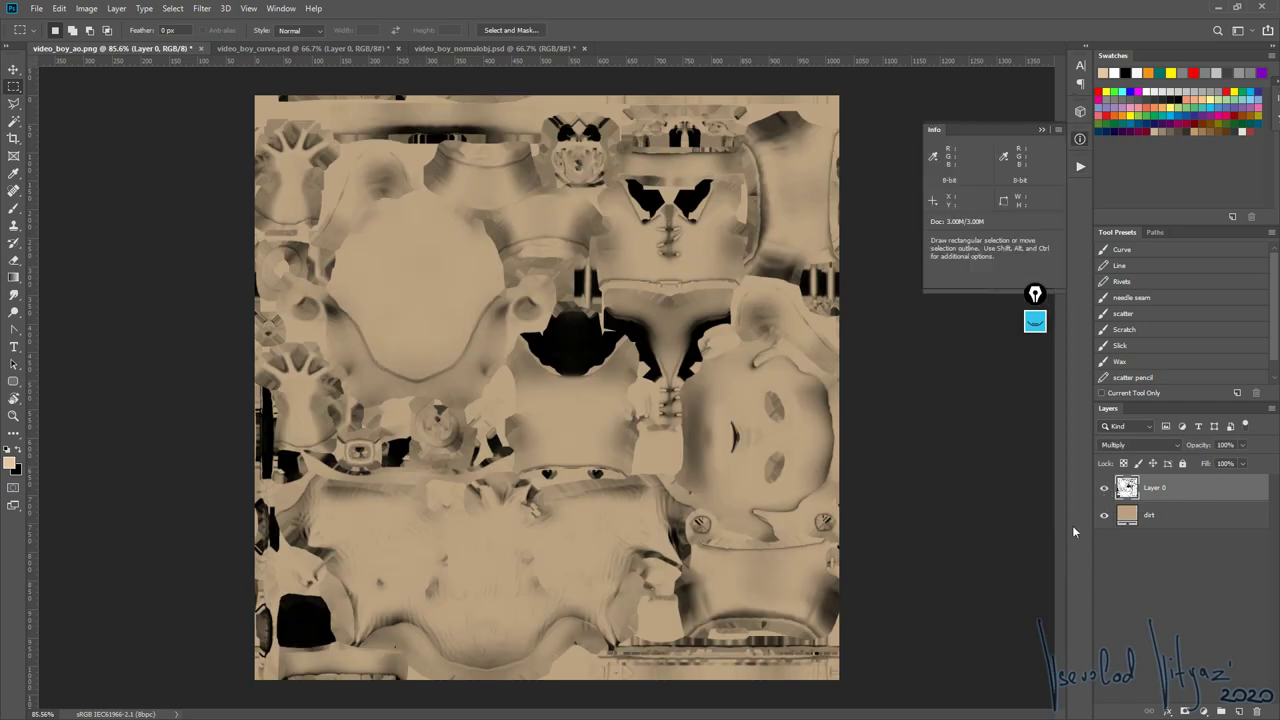
click(1104, 487)
double_click(1127, 514)
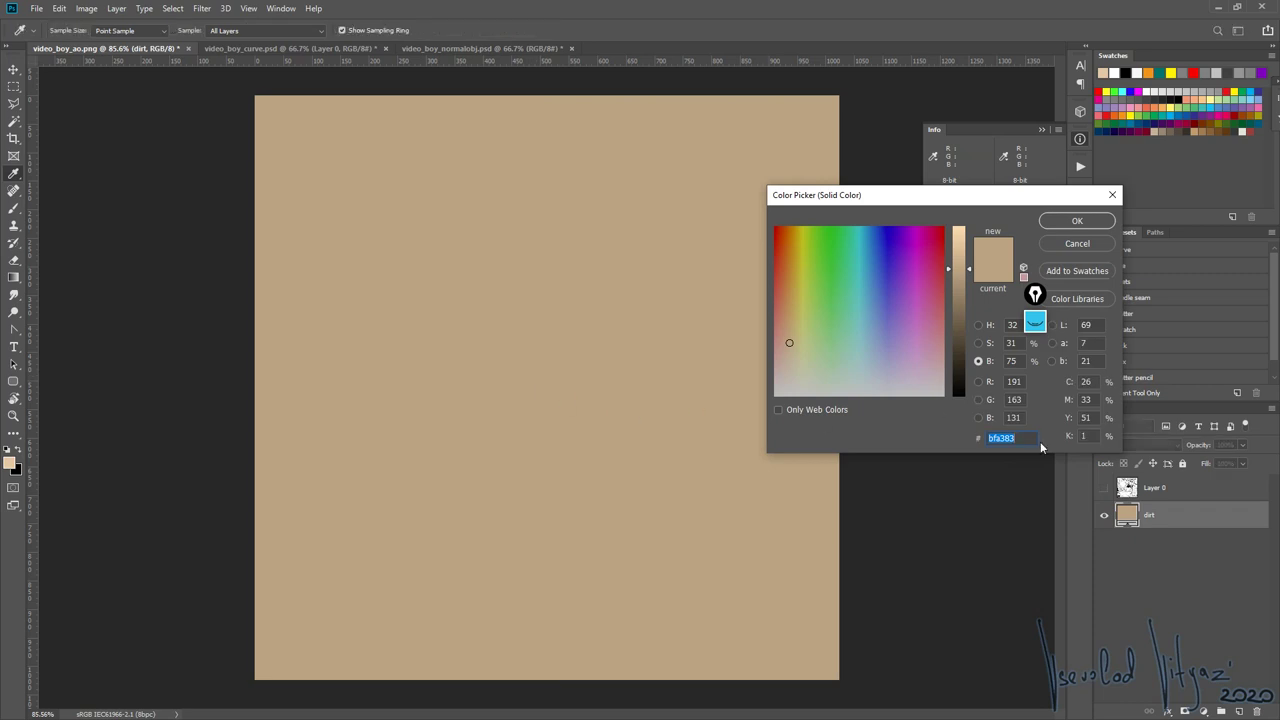
click(1088, 246)
click(1104, 487)
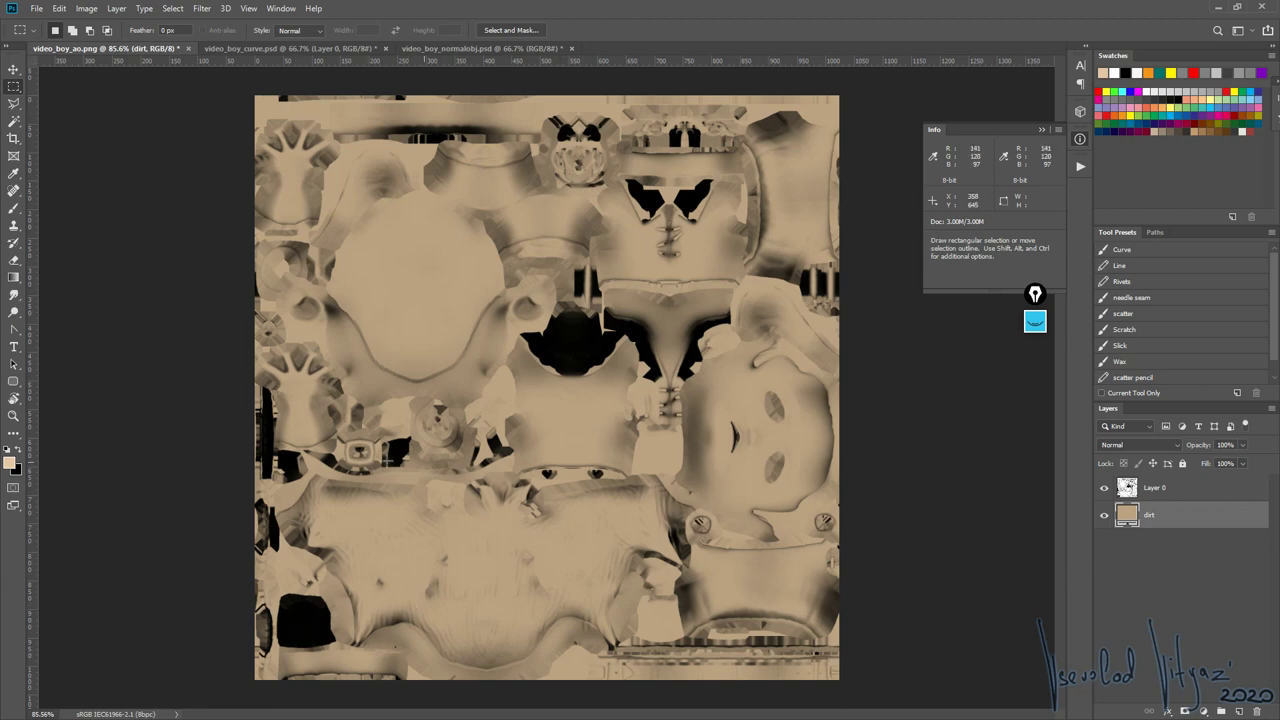
- Preview Layer 0 at a reduced opacity over the dirt fill and restore it to 100%
click(1170, 492)
mouse_move(1203, 447)
mouse_down()
mouse_move(1175, 450)
mouse_move(1185, 462)
mouse_up()
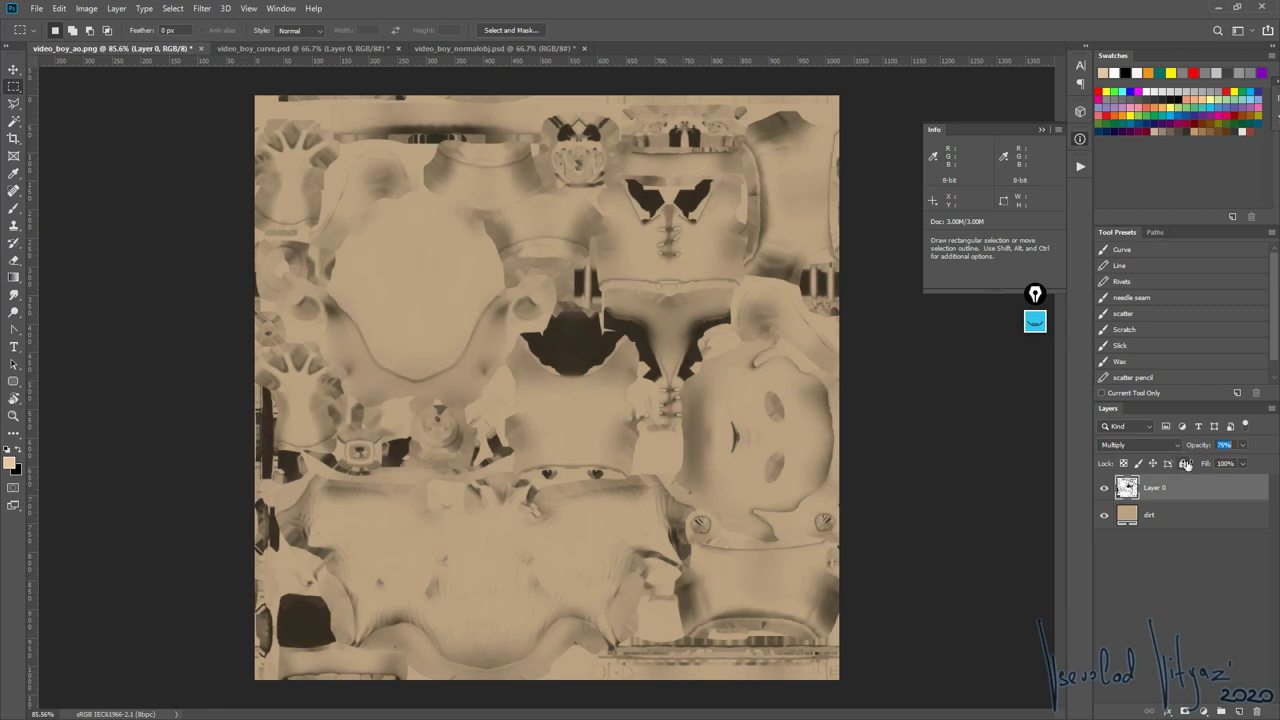
text(100)
key(Return)
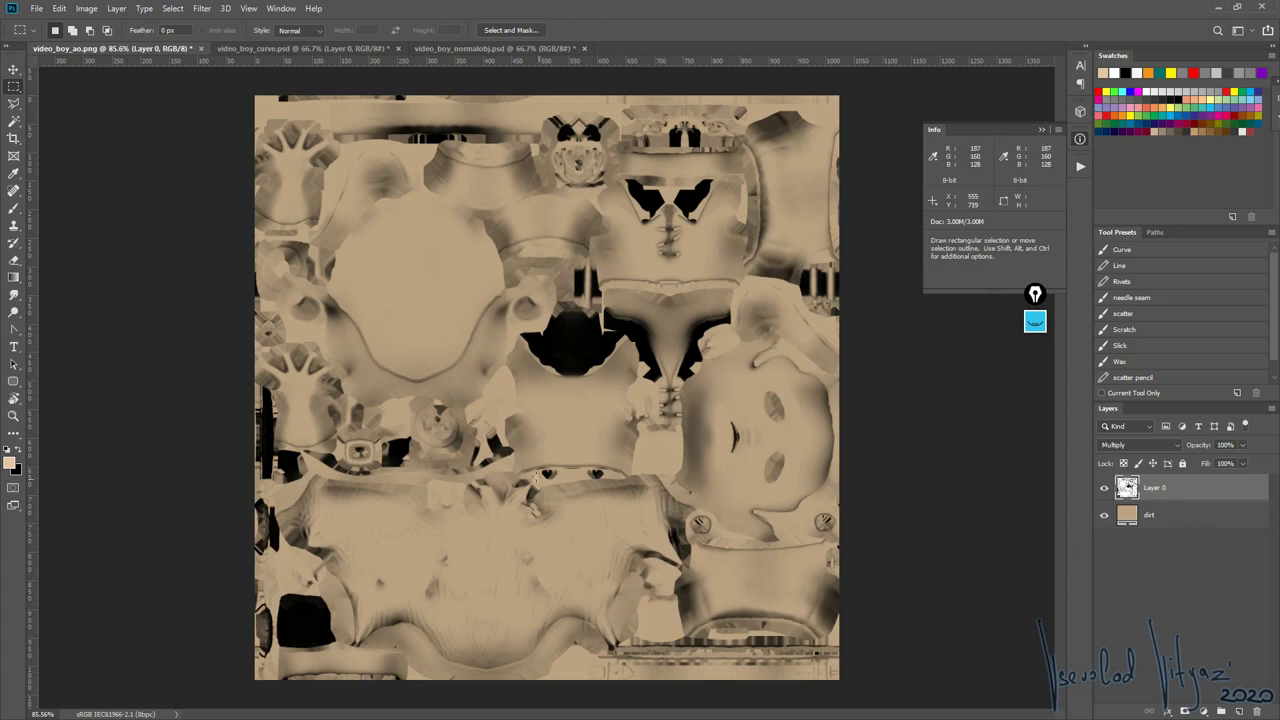
- View video_boy_curve.psd, switch to Marmoset Toolbag and load video_boy_concave.psd as the 09 - Default material's albedo map
click(298, 50)
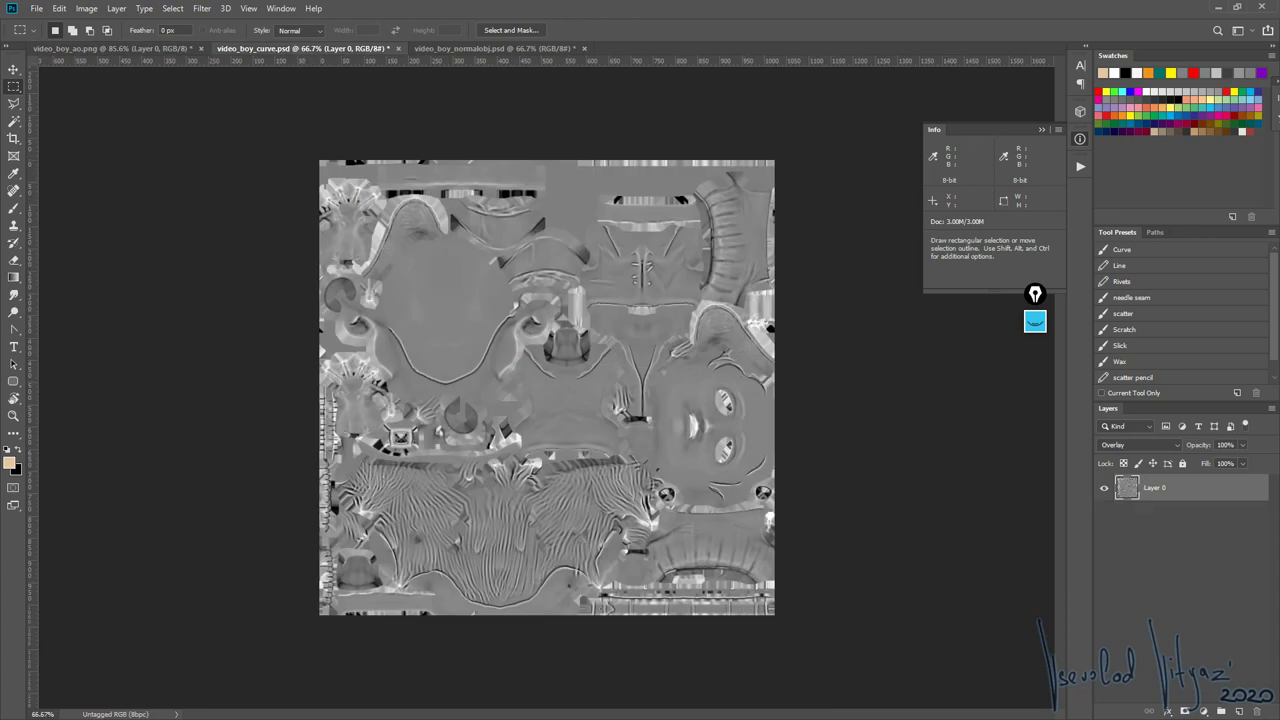
key(alt+Tab)
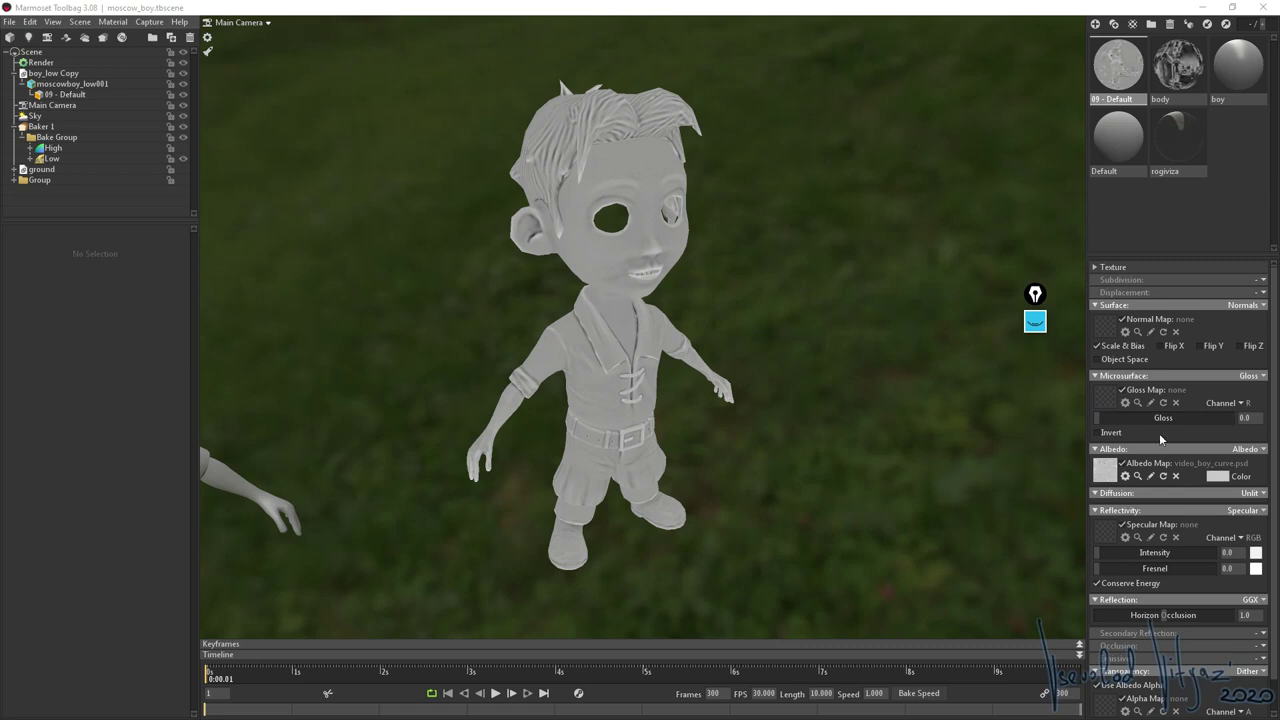
click(1106, 474)
double_click(597, 118)
scroll(615, 342, up, 5)
drag(615, 342, 661, 257)
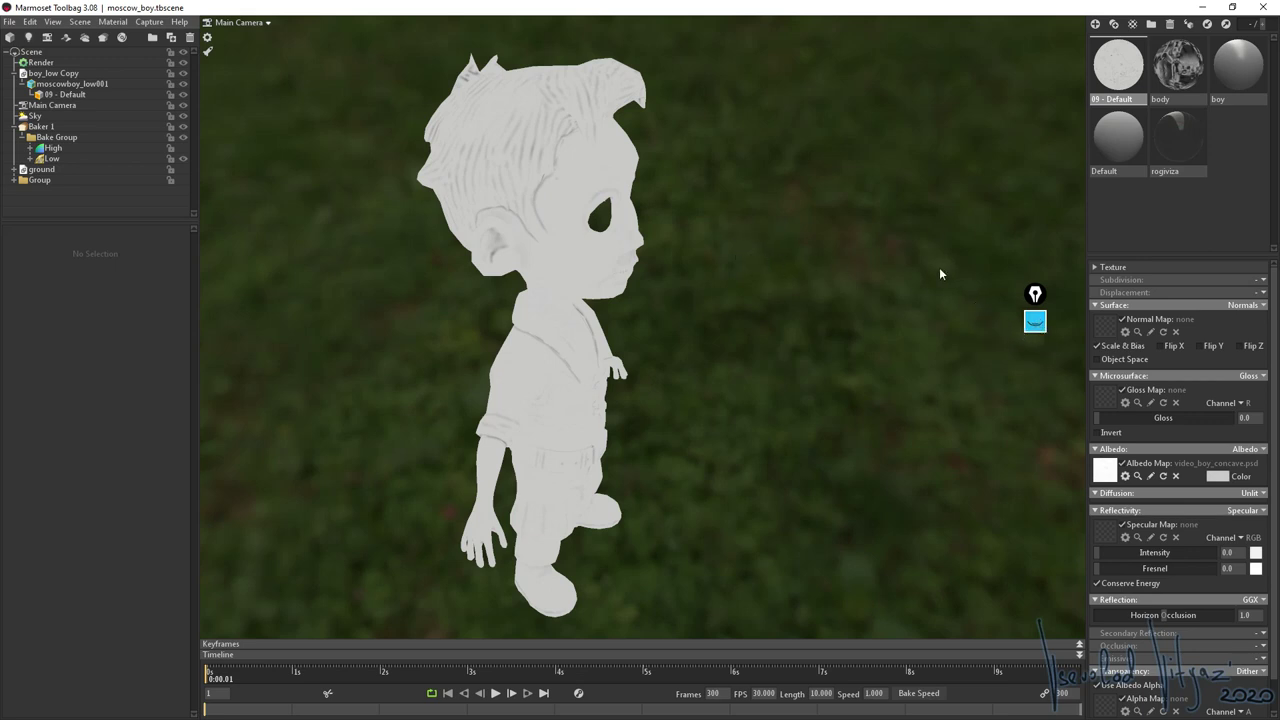
- Sketch a flat yellow line beside the character with the annotation pen and a blue profile with a bump and dip above it
click(1035, 321)
mouse_move(1036, 385)
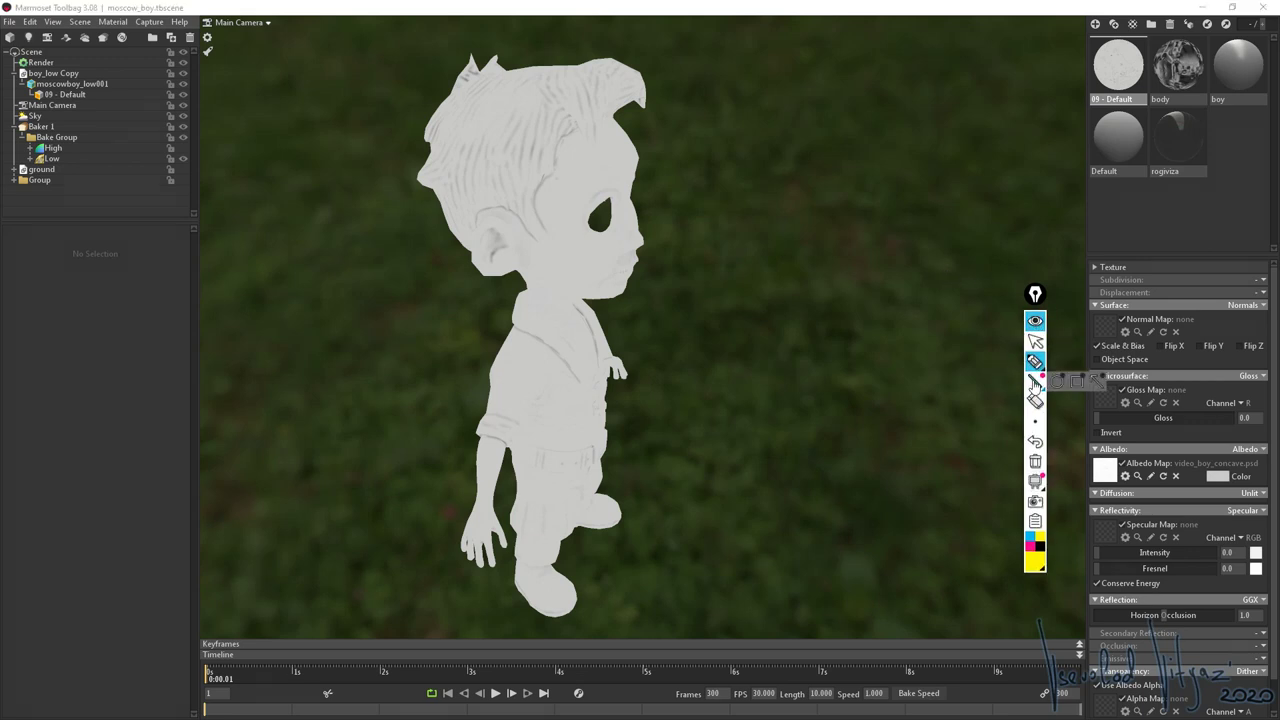
mouse_move(1035, 361)
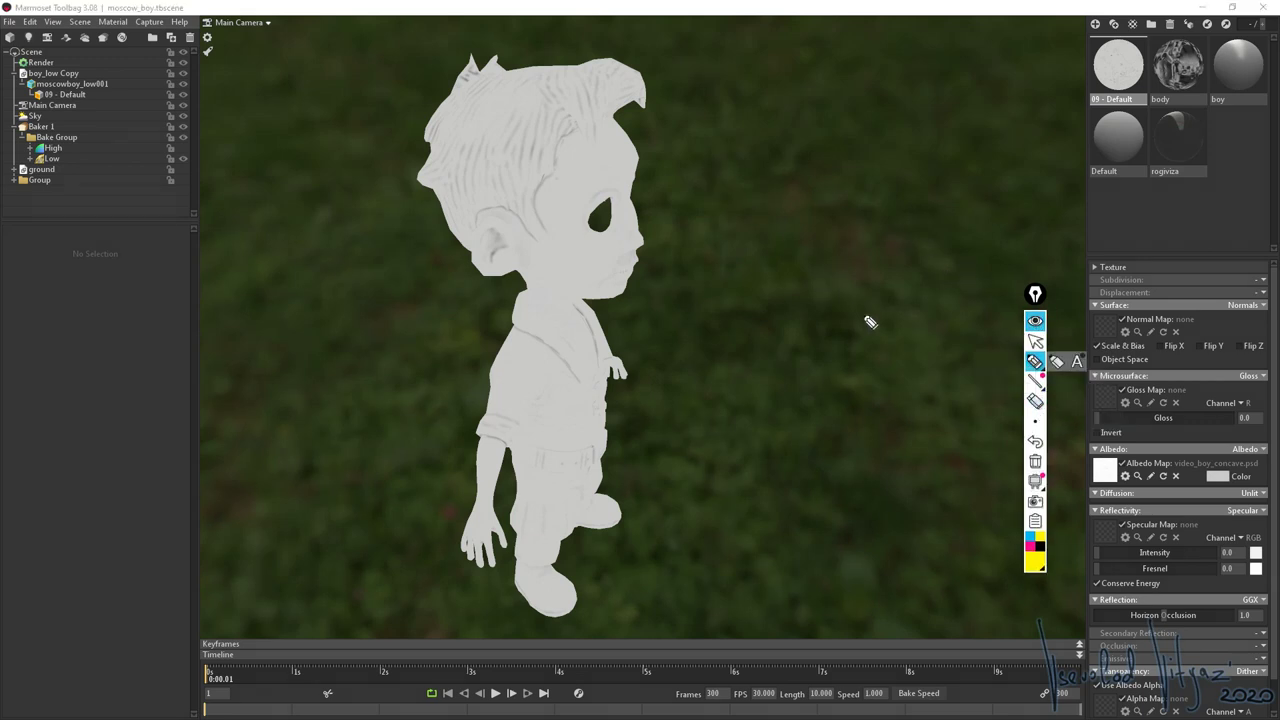
drag(694, 200, 1004, 197)
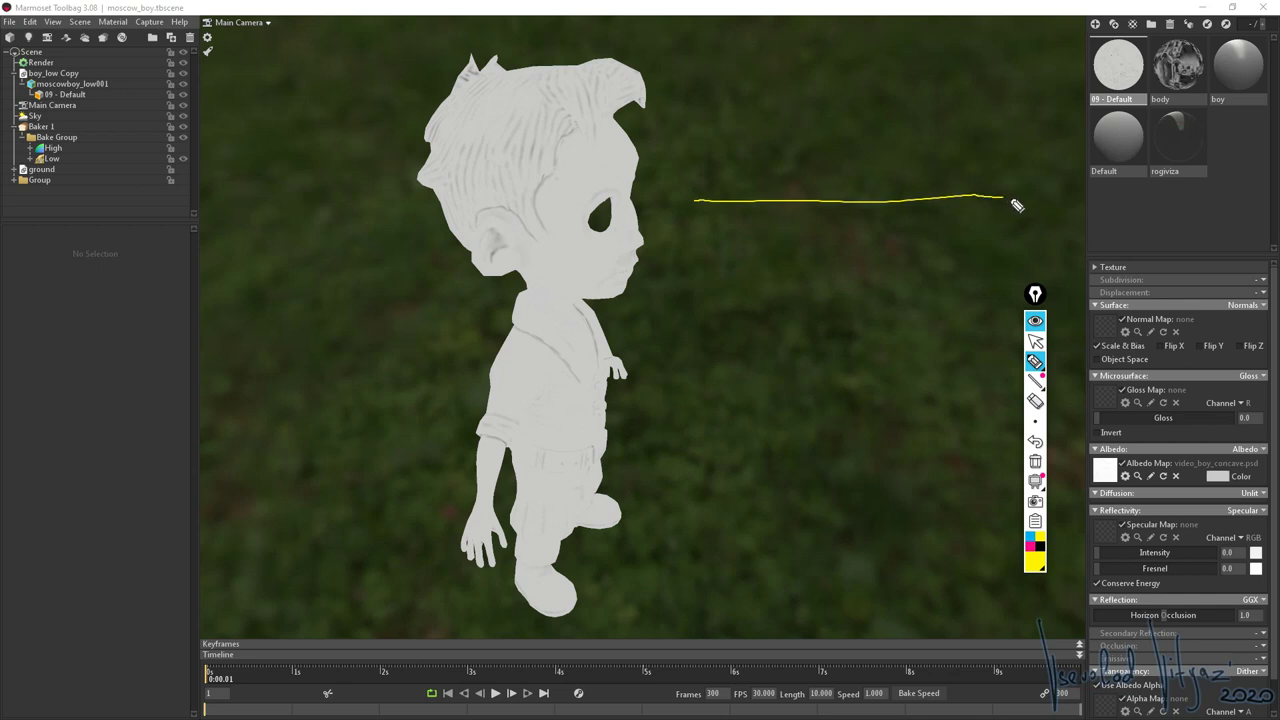
click(1030, 536)
mouse_move(684, 142)
mouse_down()
mouse_move(800, 145)
mouse_move(831, 115)
mouse_move(861, 181)
mouse_move(884, 152)
mouse_move(927, 135)
mouse_move(1014, 128)
mouse_up()
mouse_move(1037, 485)
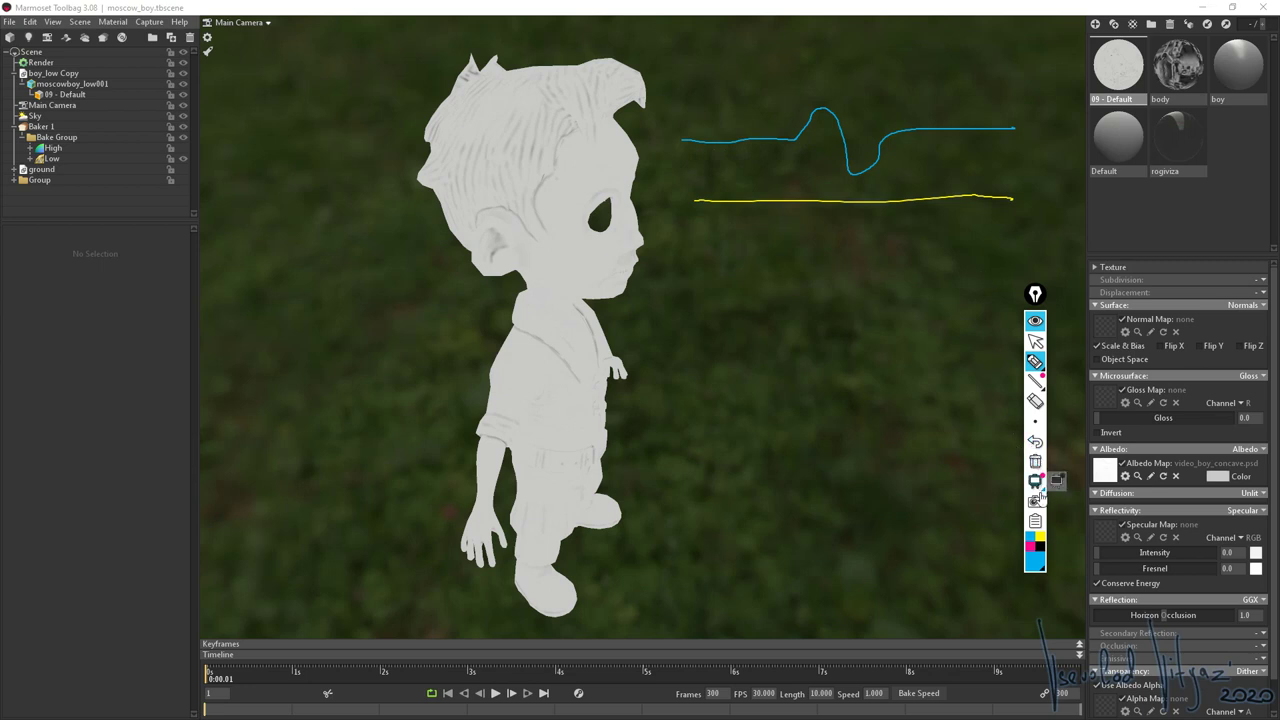
- Mark the dip's position in black on the yellow line, circle the dip in the blue profile, and hide the annotations
click(1042, 548)
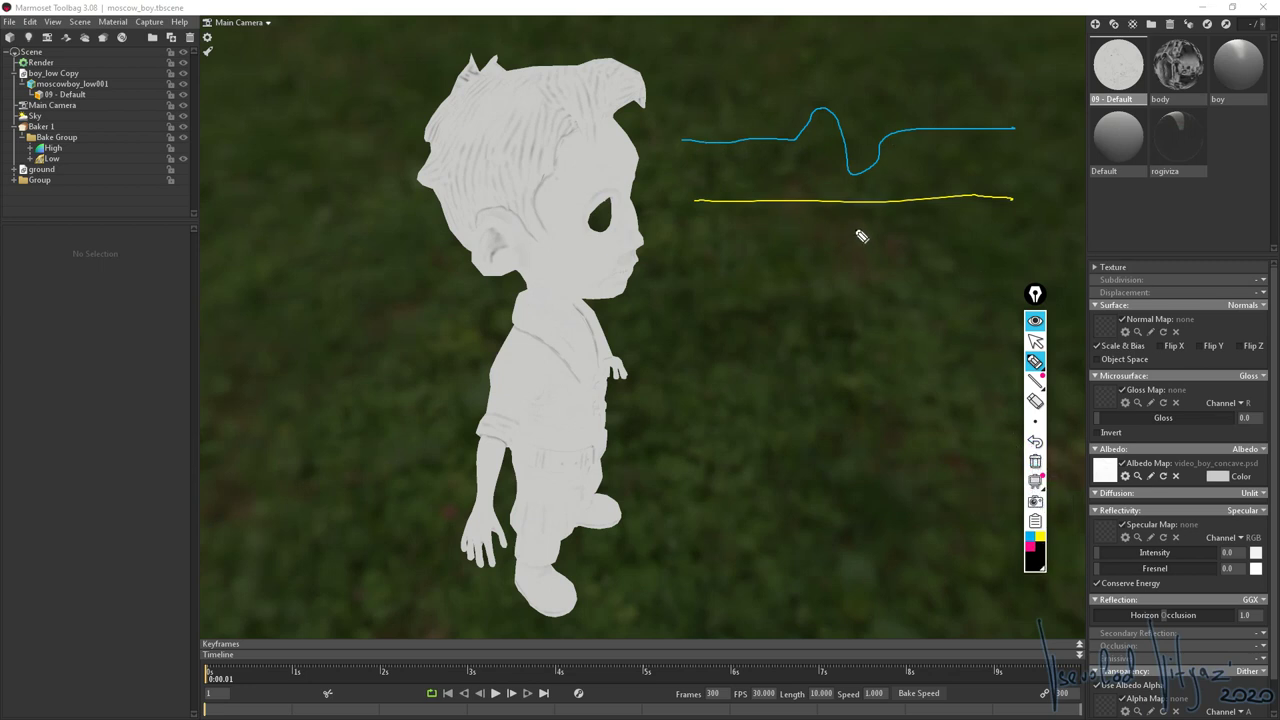
mouse_move(857, 206)
mouse_down()
mouse_move(880, 209)
mouse_move(870, 203)
mouse_up()
mouse_move(893, 134)
mouse_down()
mouse_move(867, 204)
mouse_move(830, 152)
mouse_up()
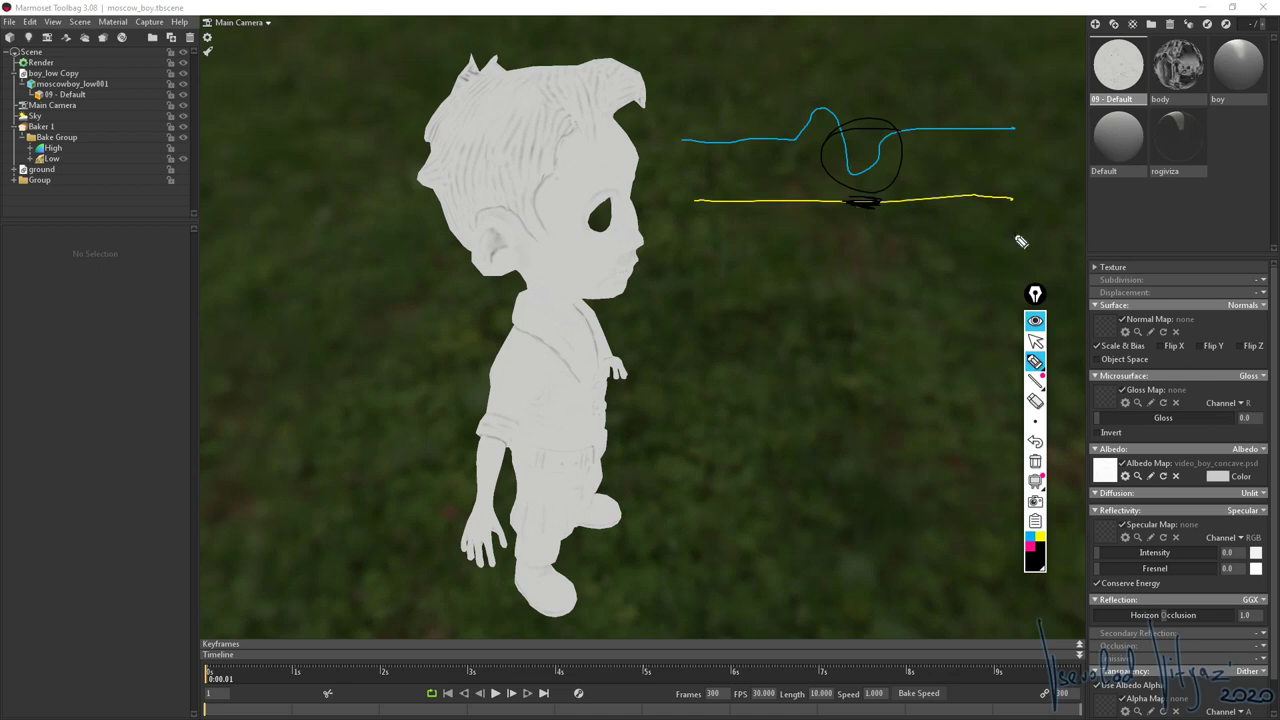
click(1035, 321)
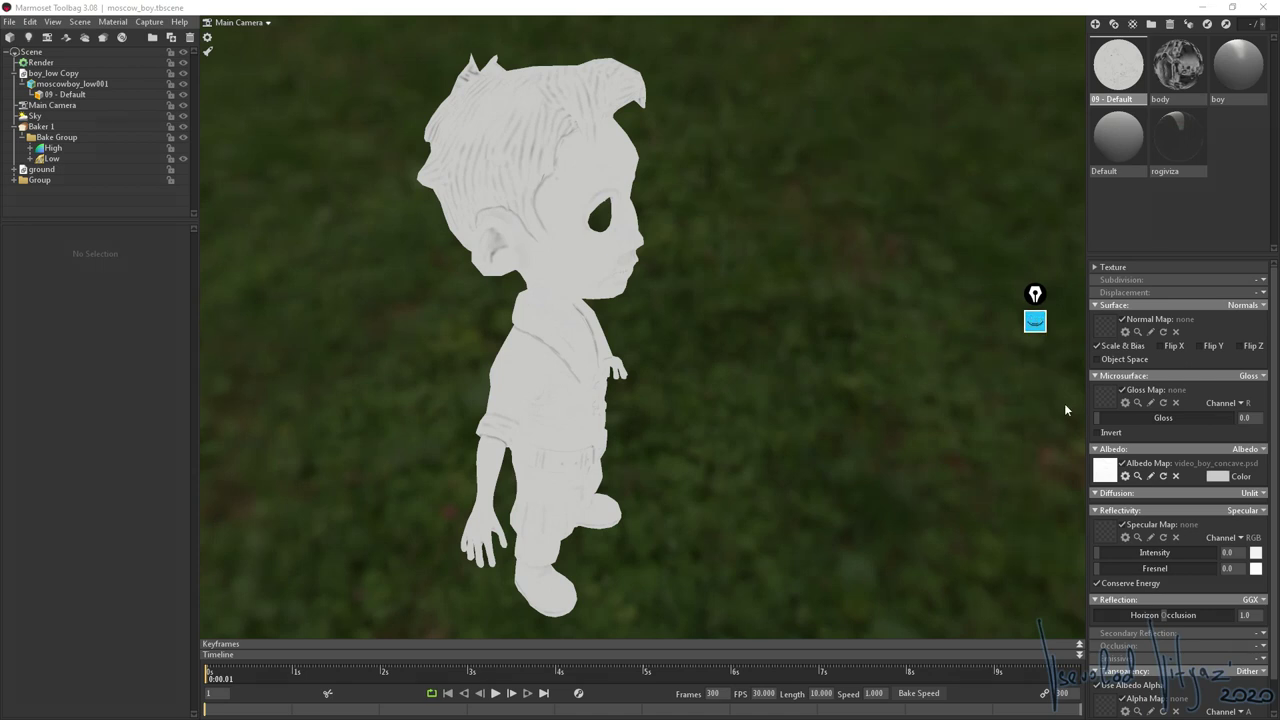
- Load video_boy_convex.psd as the 09 - Default material's albedo map
click(1107, 474)
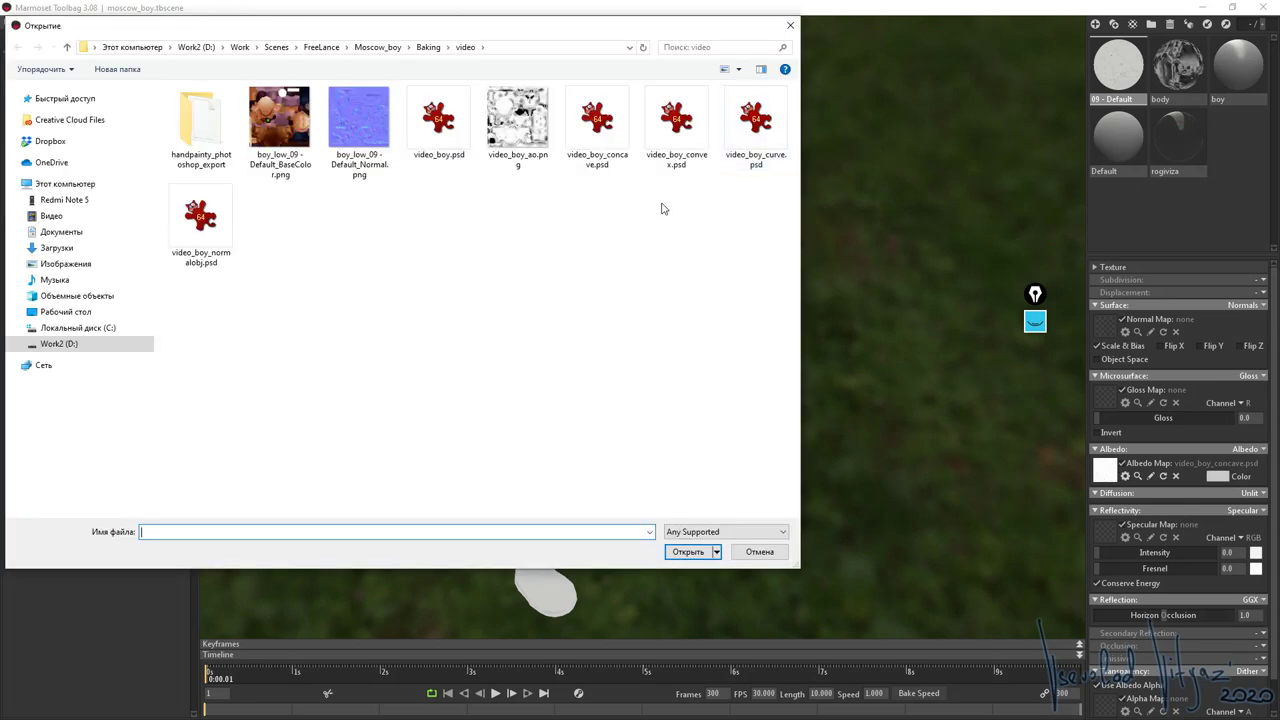
double_click(688, 128)
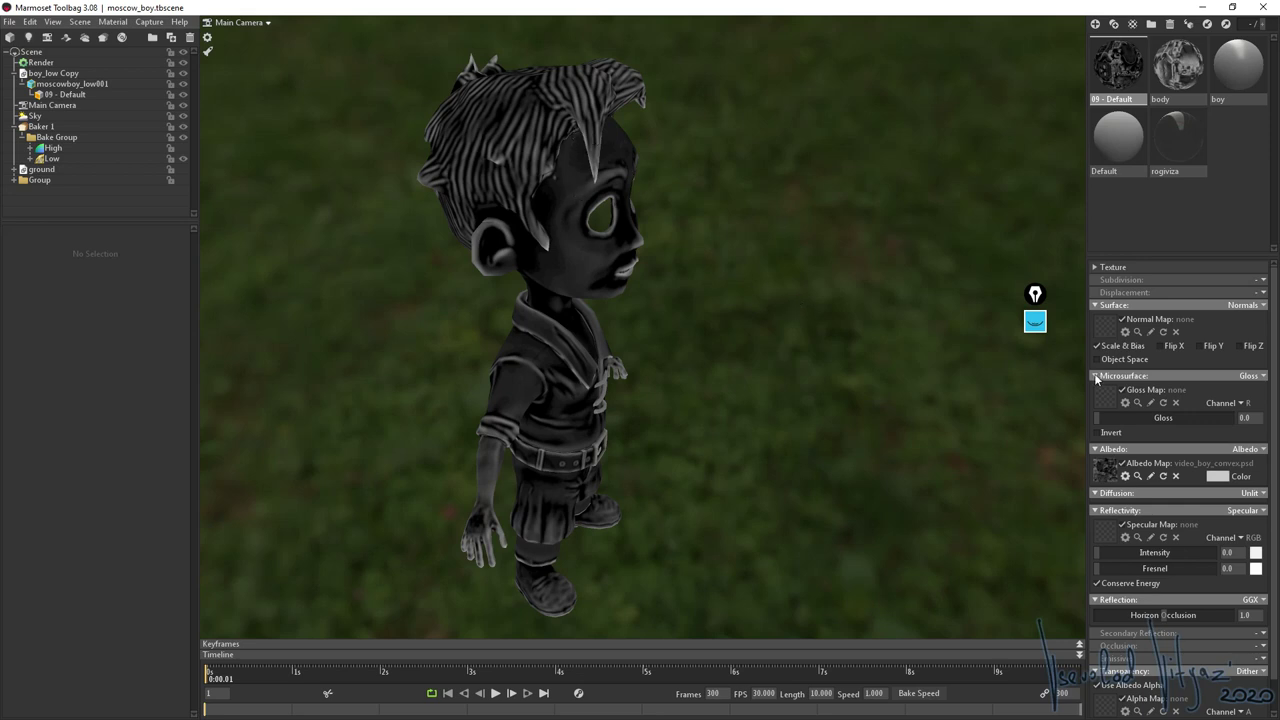
- Show the annotations and sketch a second yellow line with a blue bump-and-dip profile above it, below the first diagram
click(1035, 321)
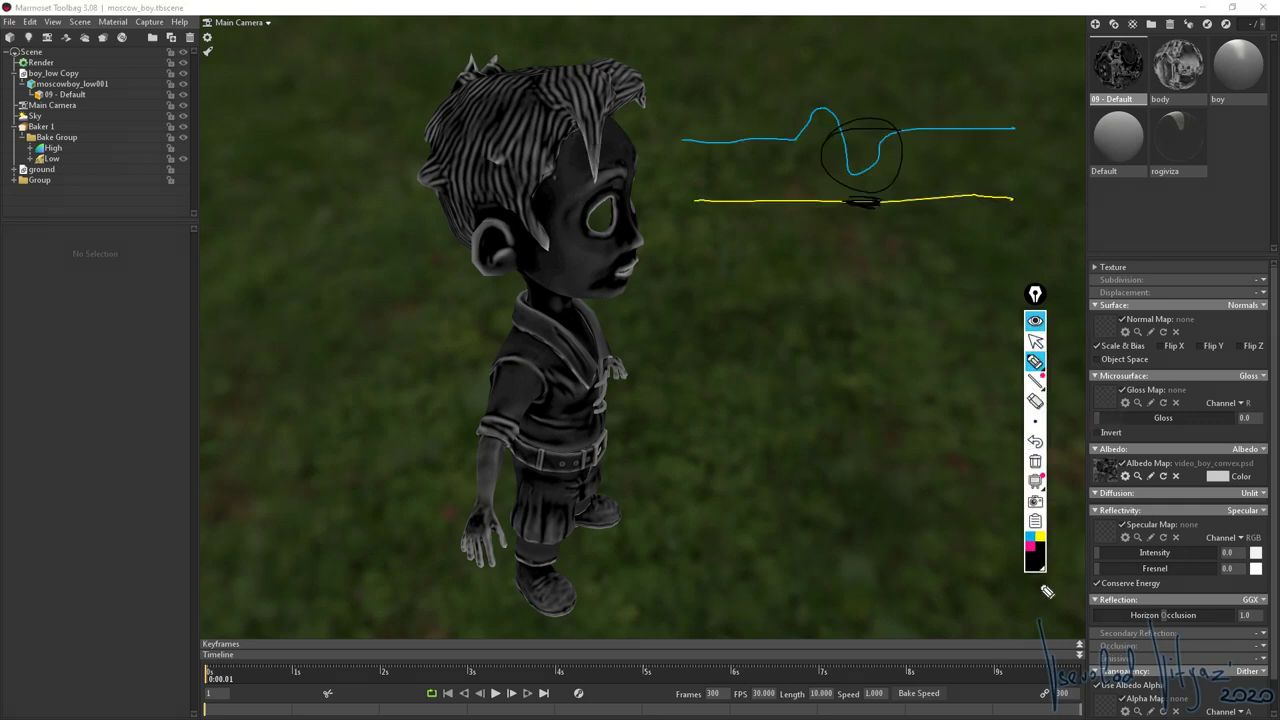
click(1040, 537)
drag(698, 420, 960, 407)
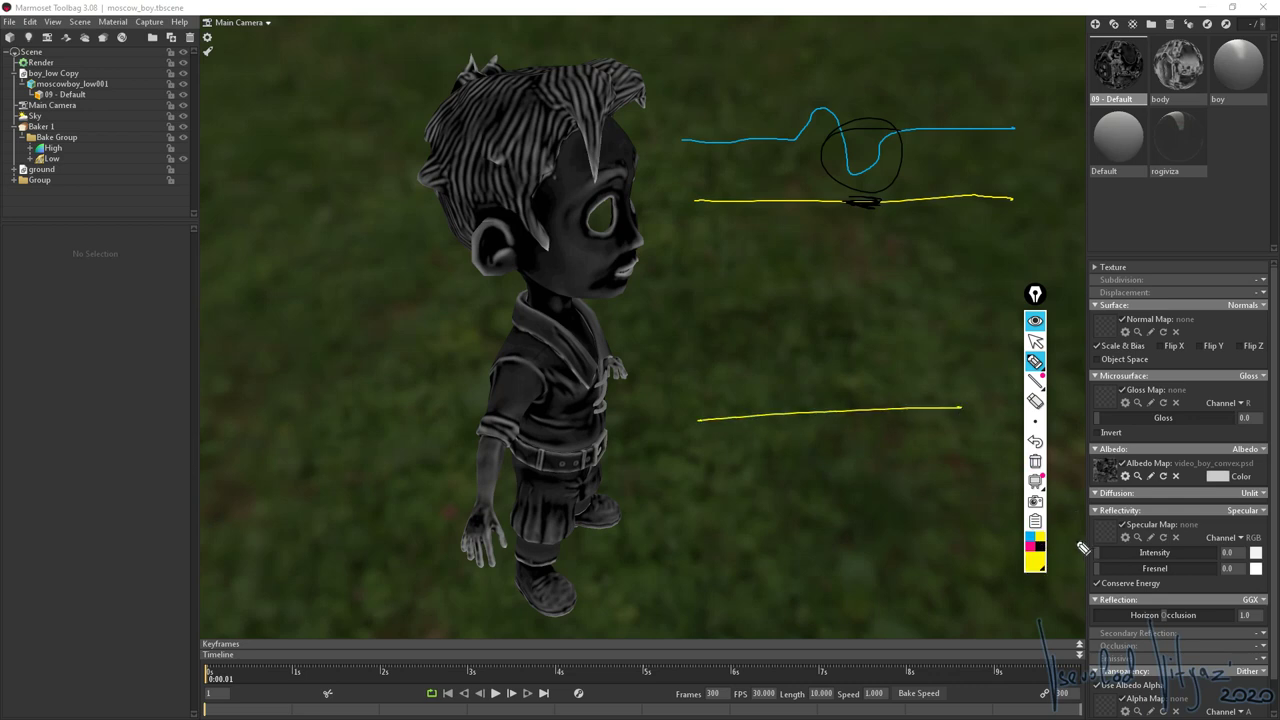
click(1030, 537)
mouse_move(689, 368)
mouse_down()
mouse_move(725, 375)
mouse_move(784, 354)
mouse_move(798, 321)
mouse_move(834, 369)
mouse_move(855, 372)
mouse_move(891, 345)
mouse_move(955, 339)
mouse_up()
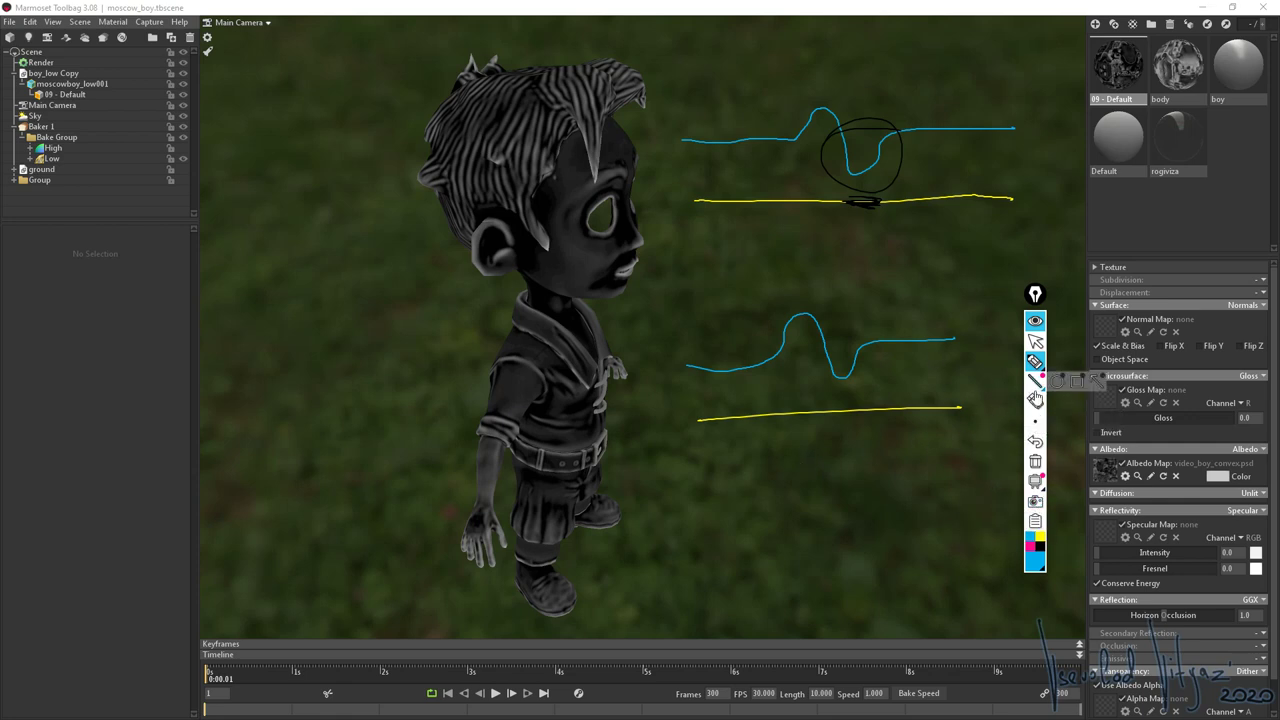
- Add a short yellow stroke under the second diagram and scribble black along the flat parts of its line
click(1039, 538)
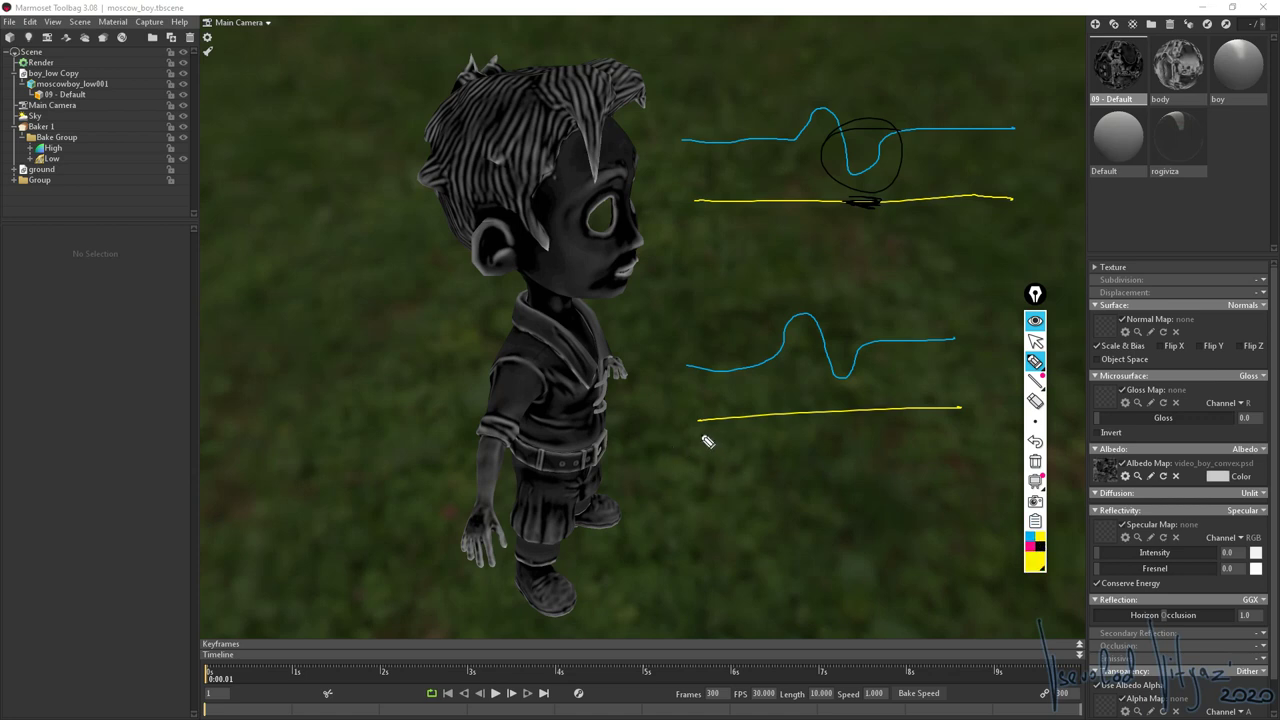
mouse_move(707, 441)
mouse_down()
mouse_move(799, 446)
mouse_move(699, 459)
mouse_move(913, 422)
mouse_move(832, 438)
mouse_up()
click(1040, 546)
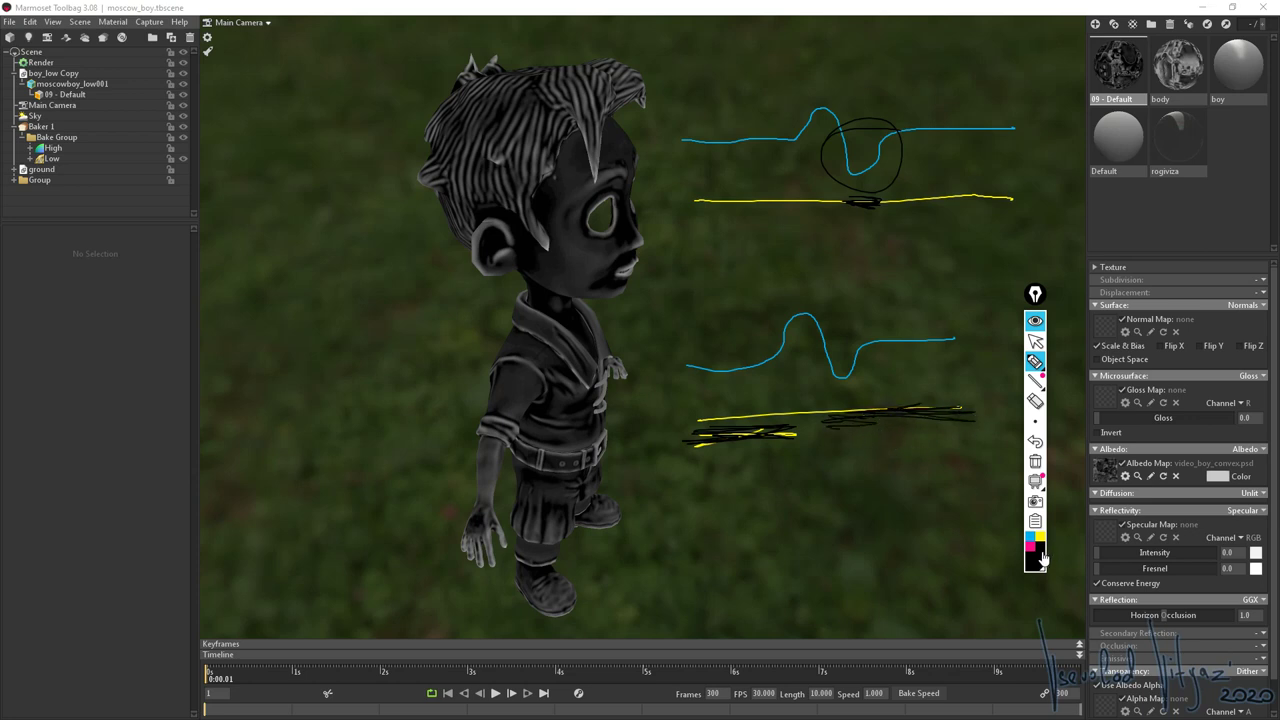
- Mark the bump's position in white on the second line, circle the bump in the blue profile, and hide the annotations
click(1068, 548)
drag(808, 416, 794, 420)
mouse_move(818, 284)
mouse_down()
mouse_move(830, 390)
mouse_move(806, 284)
mouse_up()
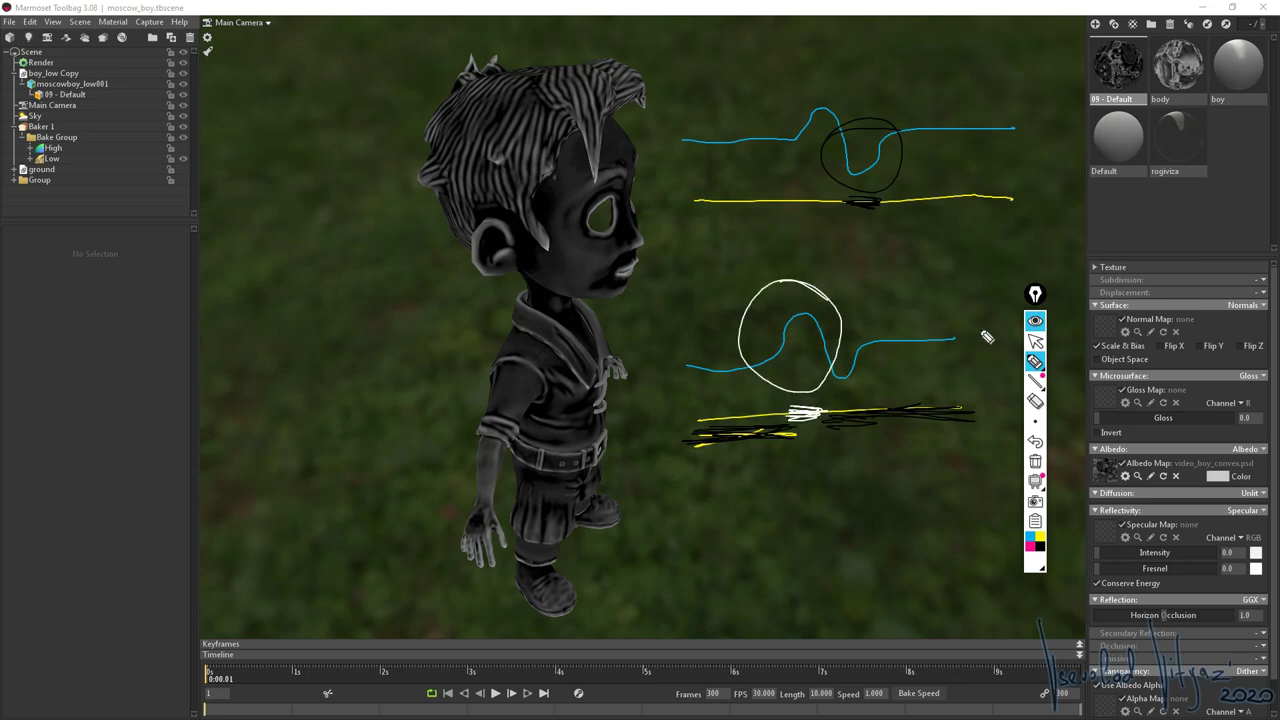
click(1035, 342)
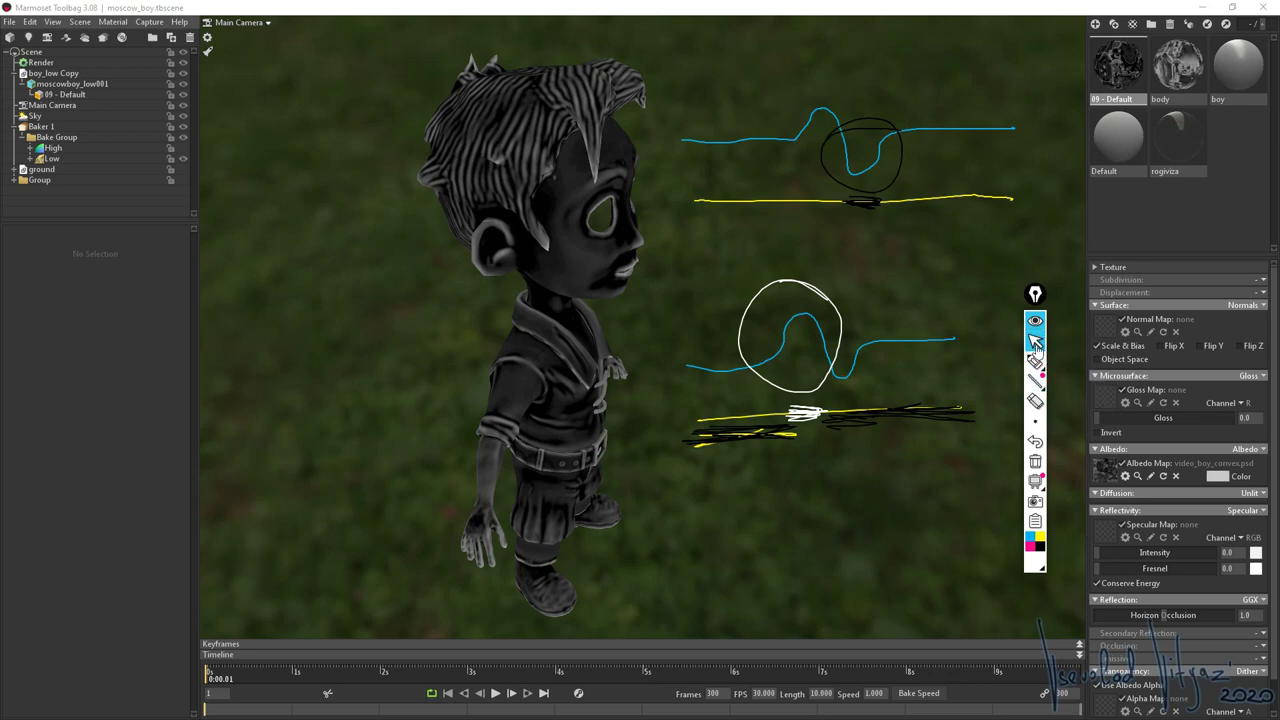
click(1036, 320)
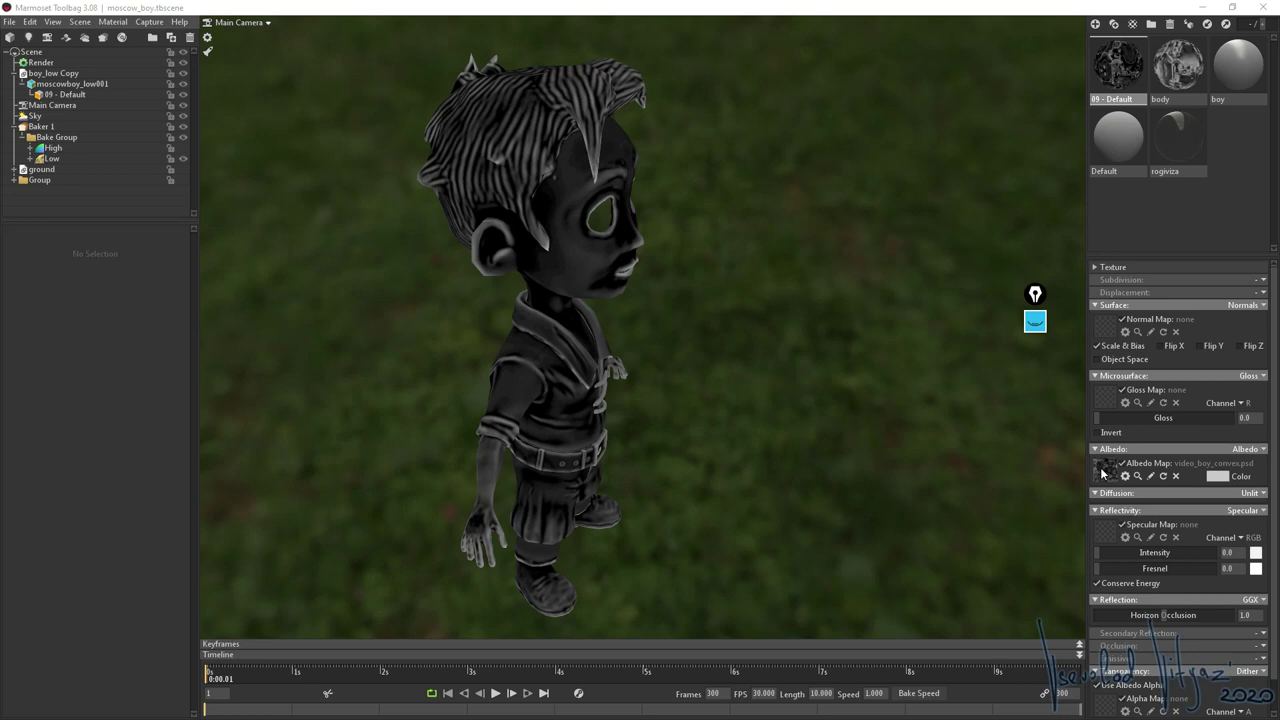
- Switch to Photoshop, bring up video_boy_convex.psd and unlock its Background layer
click(1207, 8)
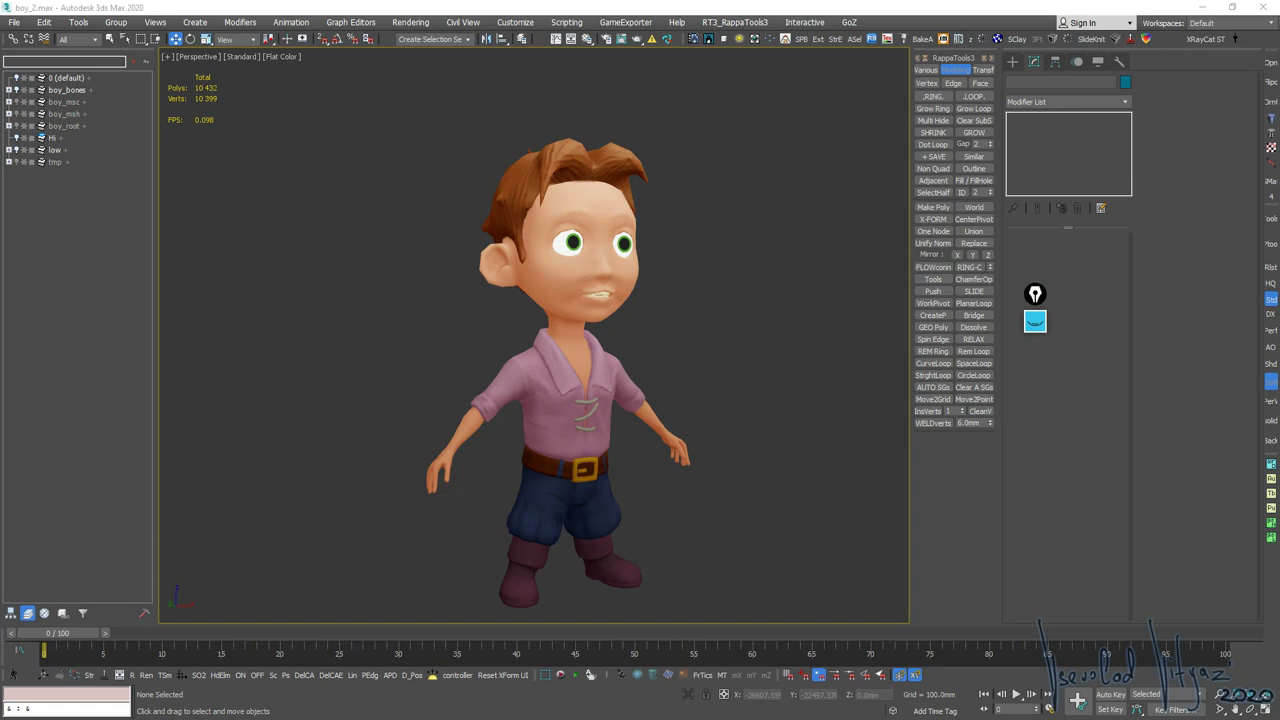
key(alt+Tab)
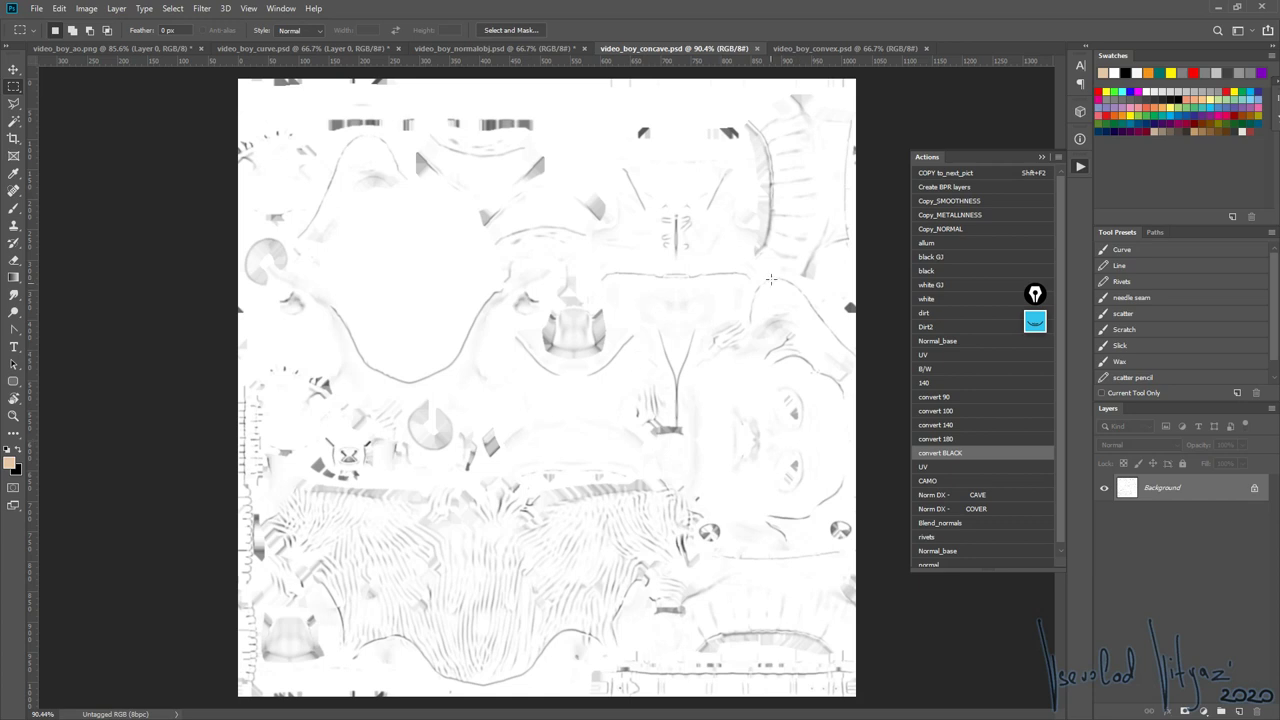
click(842, 49)
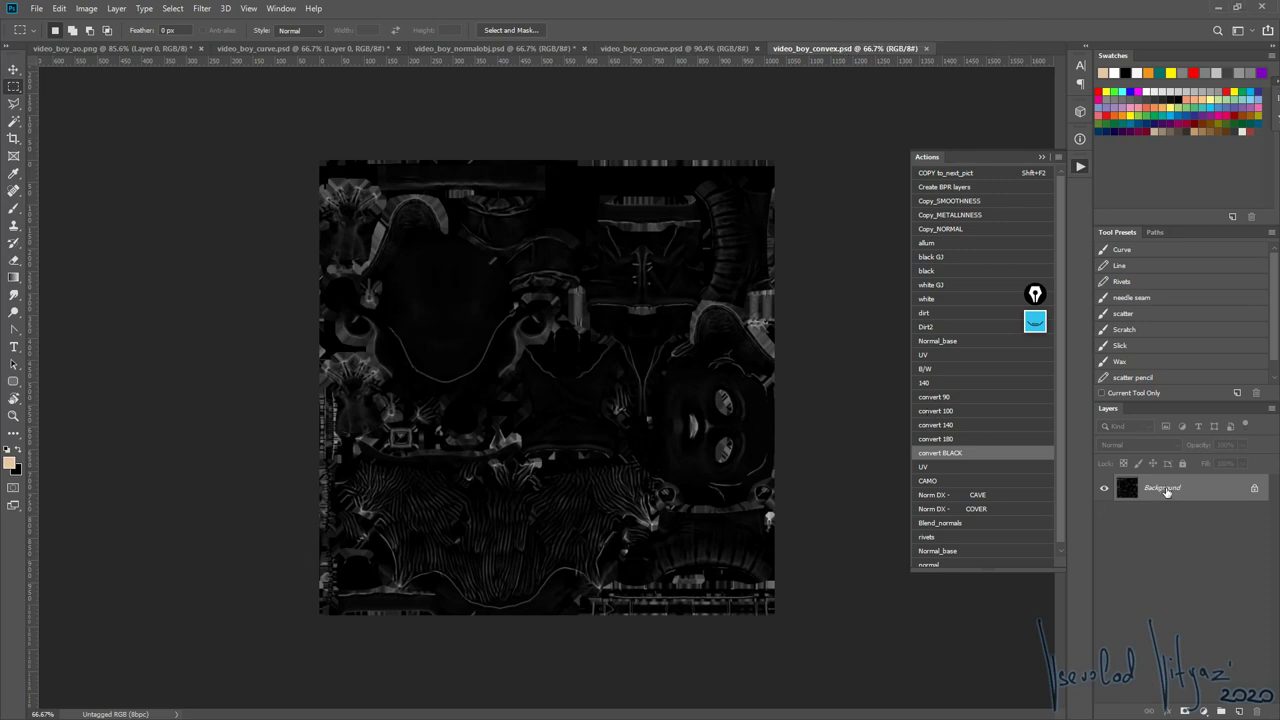
click(1254, 488)
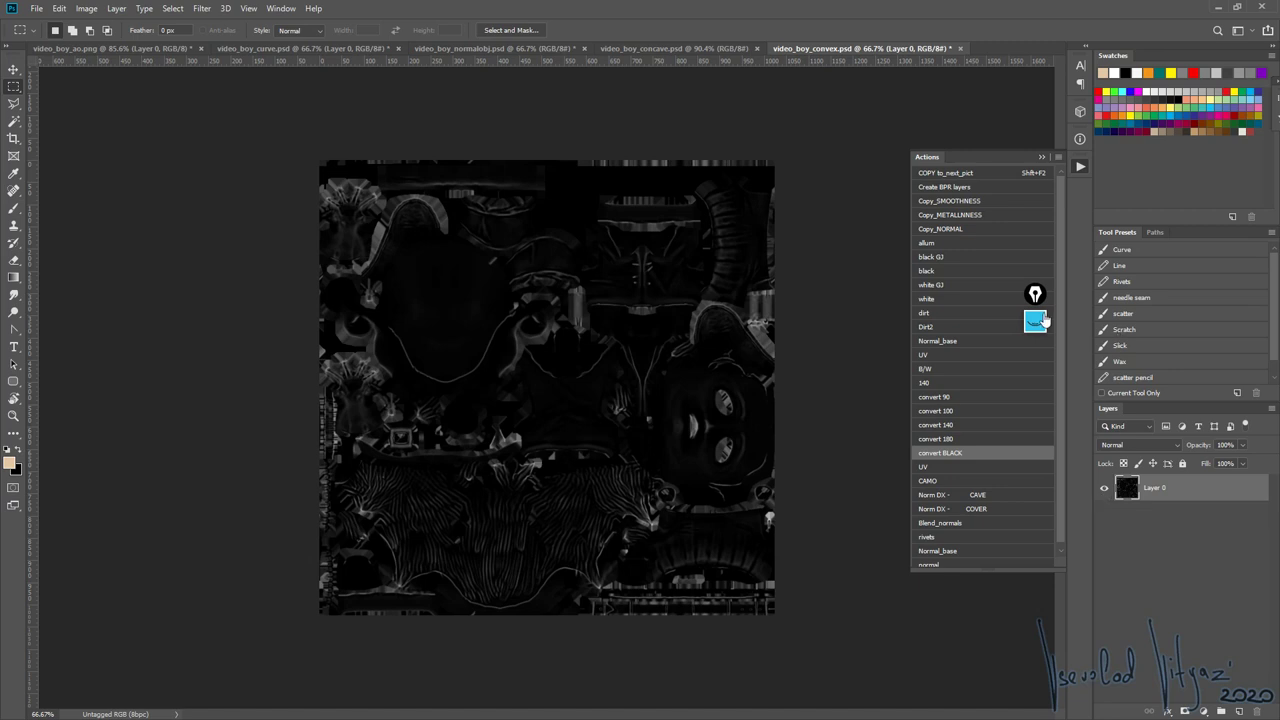
- Run the allum action with its solid color set to orange-brown be8533 and place the fill layer below Layer 0
click(930, 243)
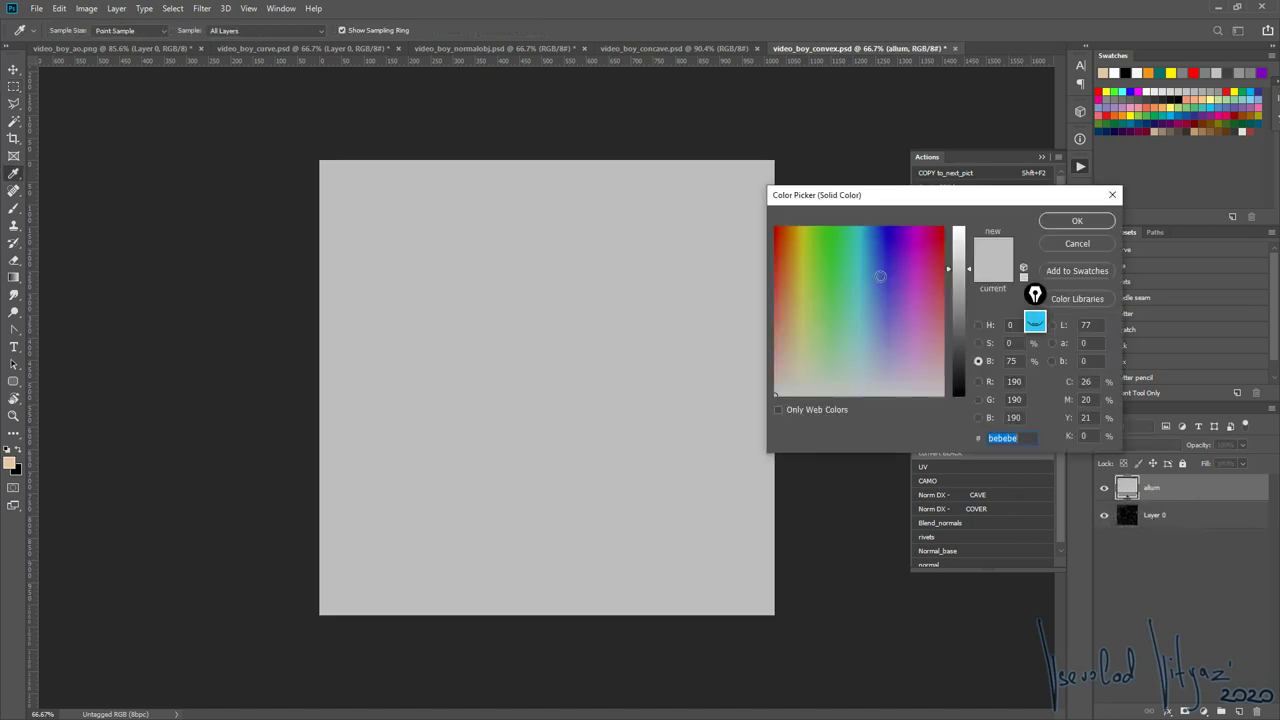
drag(880, 276, 790, 272)
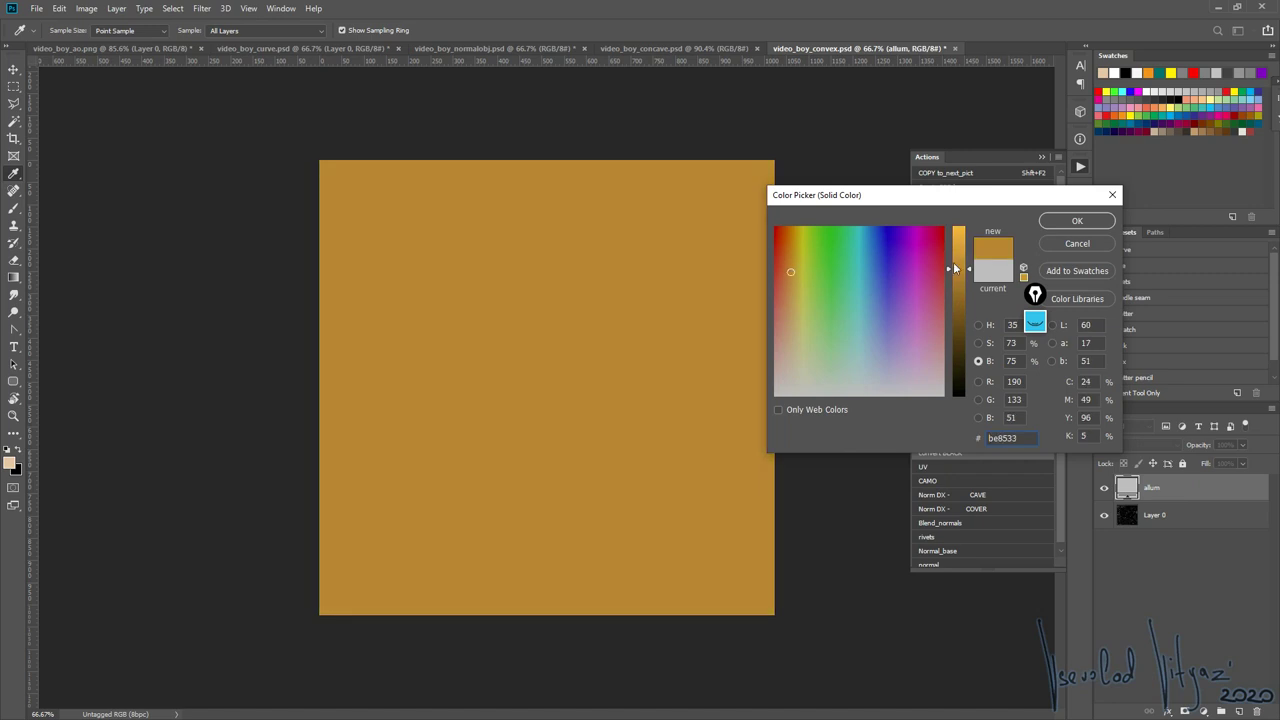
click(1077, 220)
drag(1180, 490, 1200, 531)
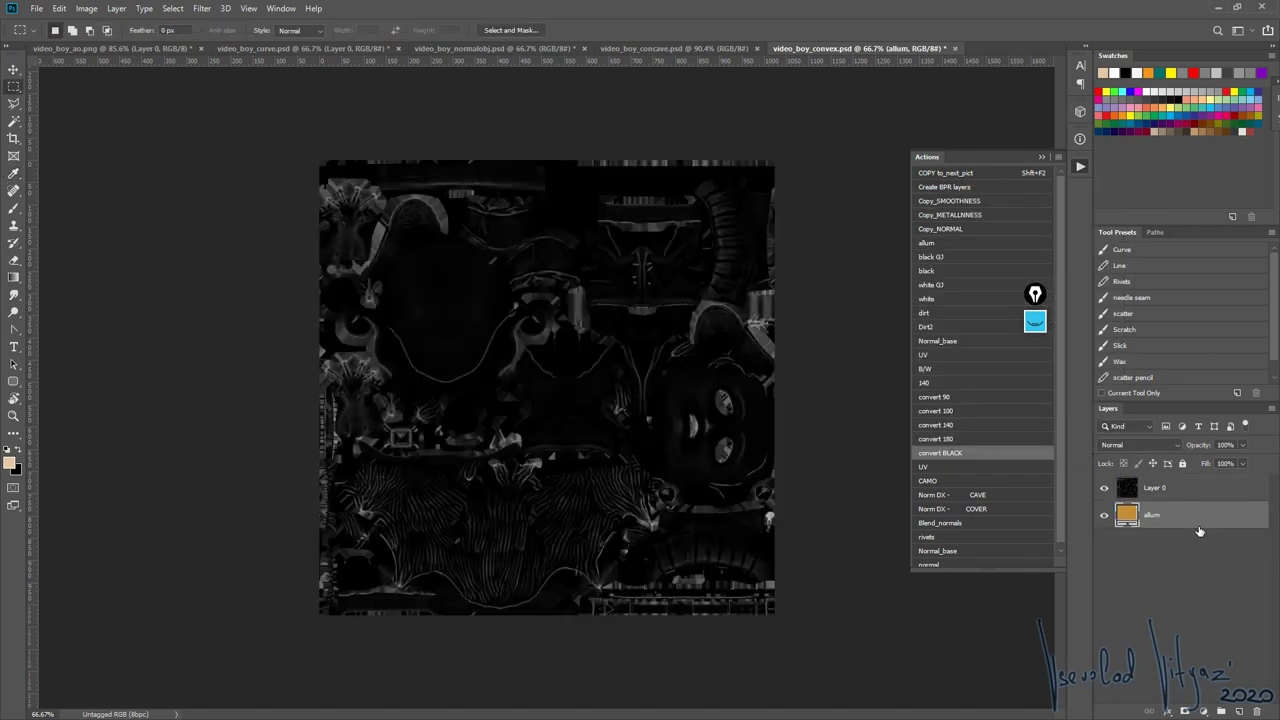
- Set the blend mode of Layer 0 in video_boy_convex.psd to Screen over the orange-brown fill
click(1158, 490)
click(1124, 444)
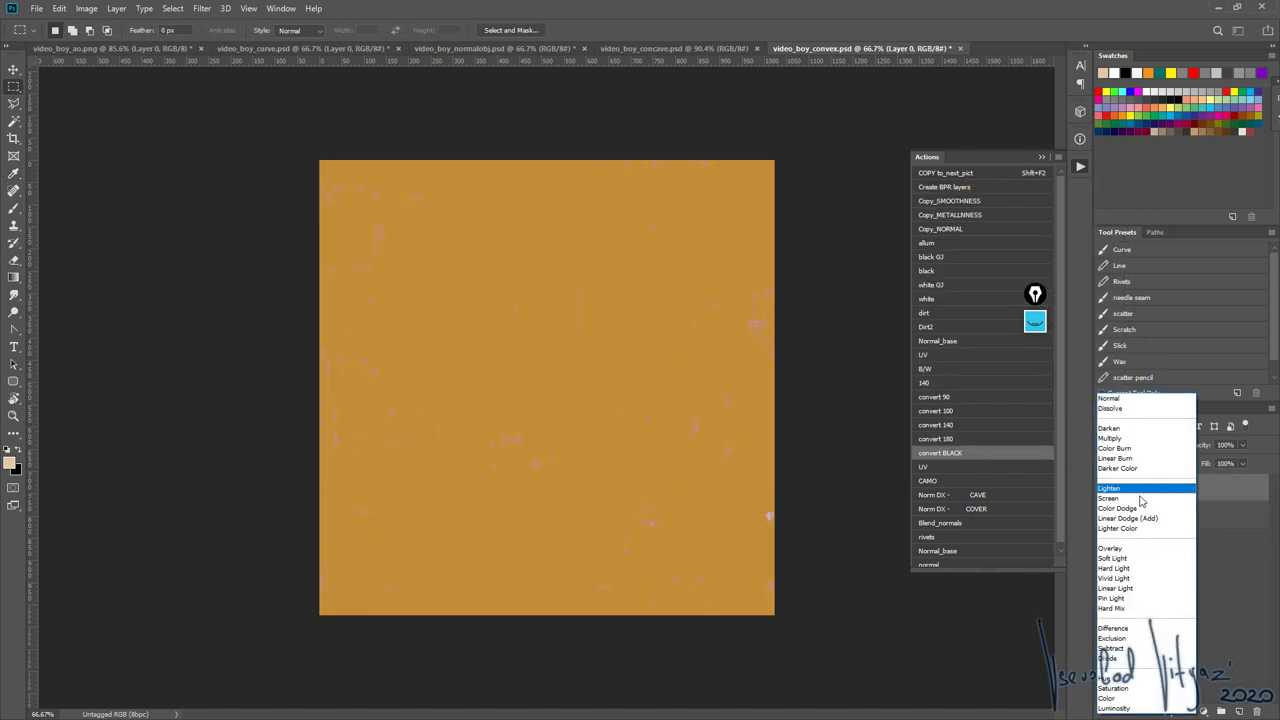
click(1140, 499)
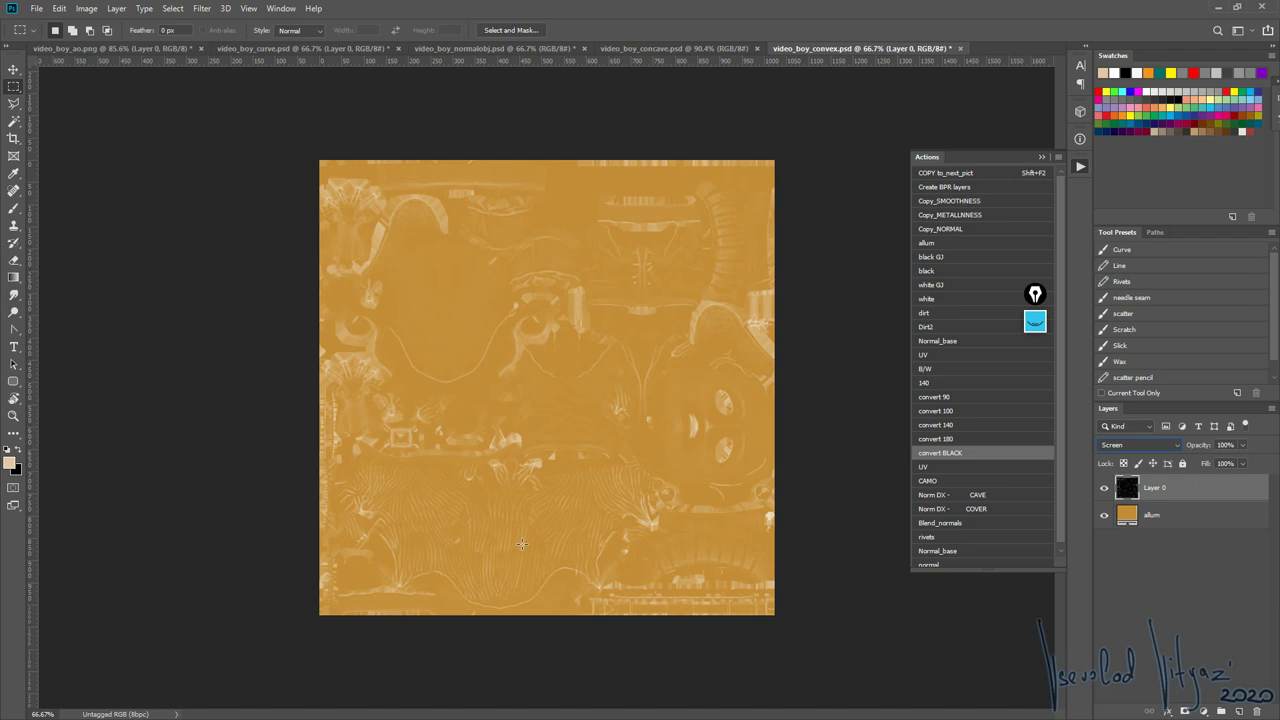
- Bring up video_boy_curve.psd and set the blend mode of its Layer 0 to Overlay
click(258, 49)
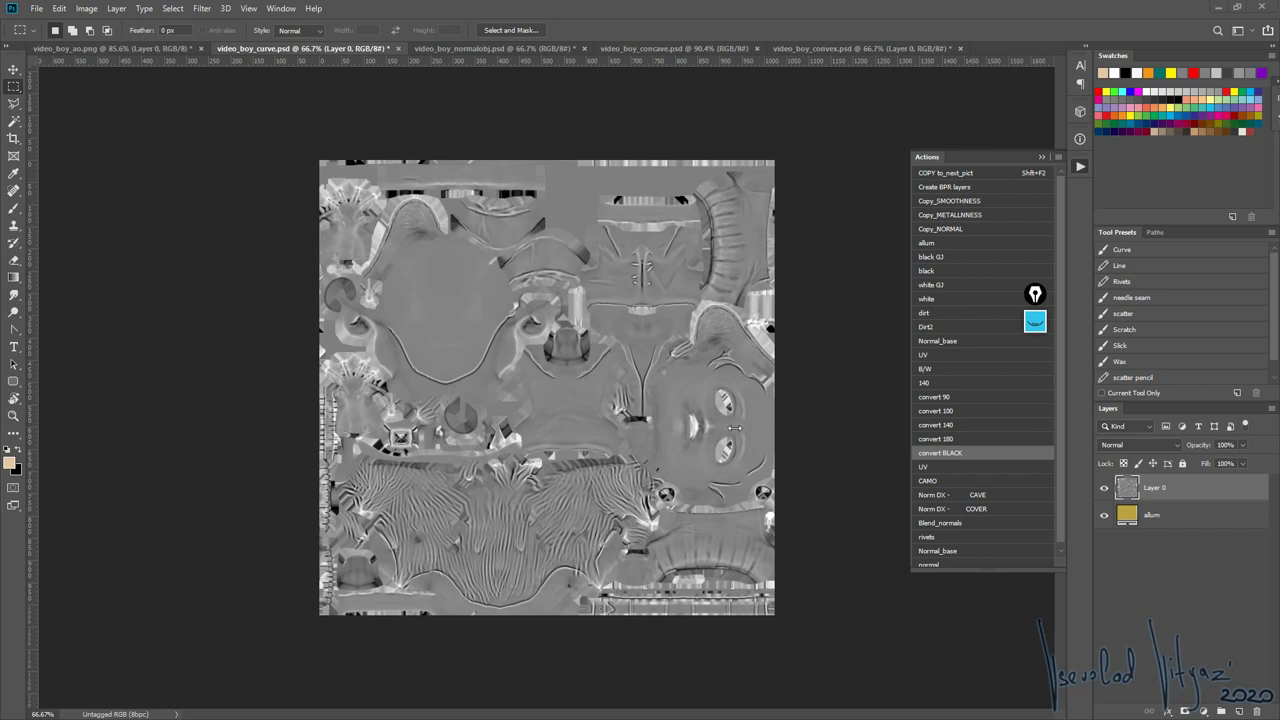
click(1129, 446)
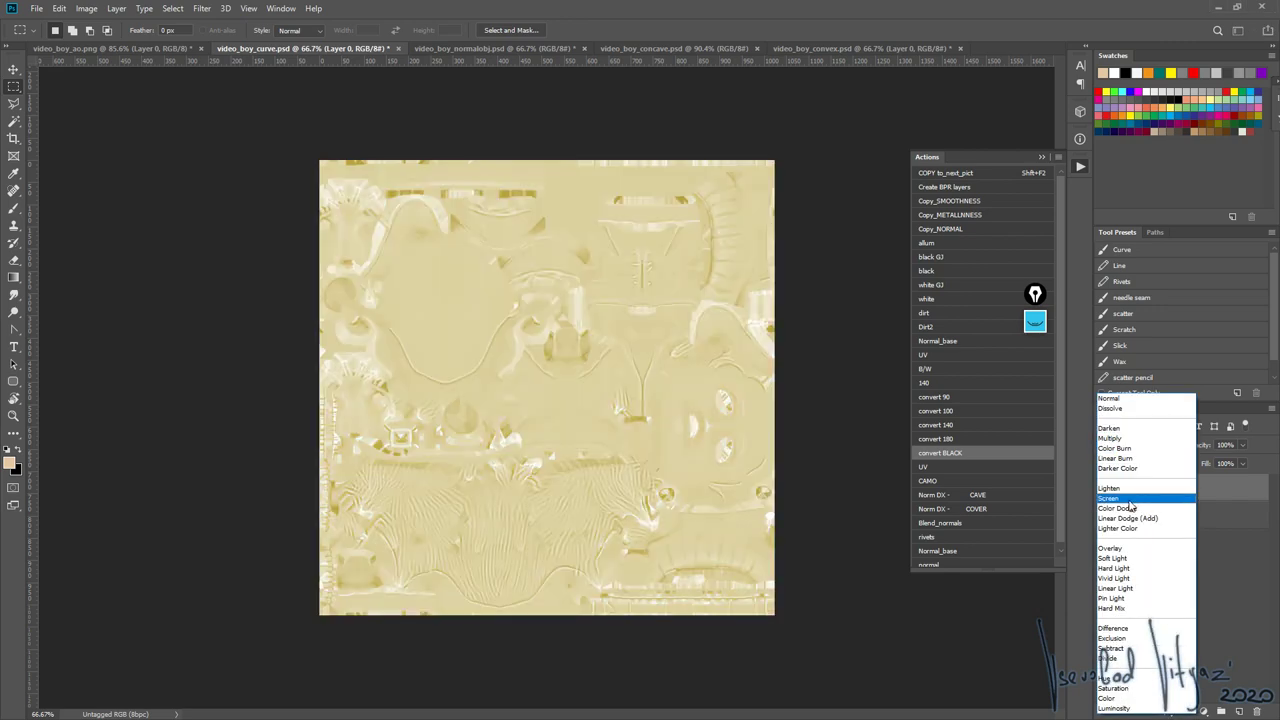
click(1116, 548)
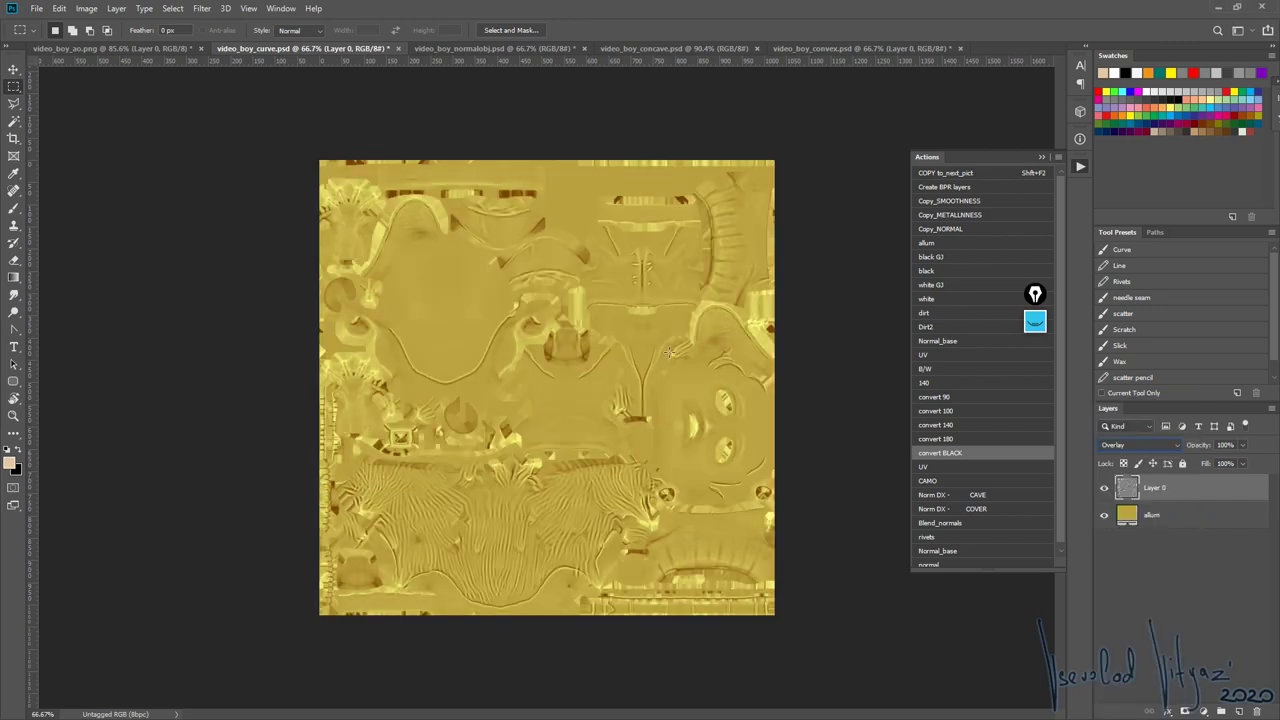
- Check the allum fill's RGB values with Layer 0 hidden and shown, and reselect Layer 0
click(1164, 520)
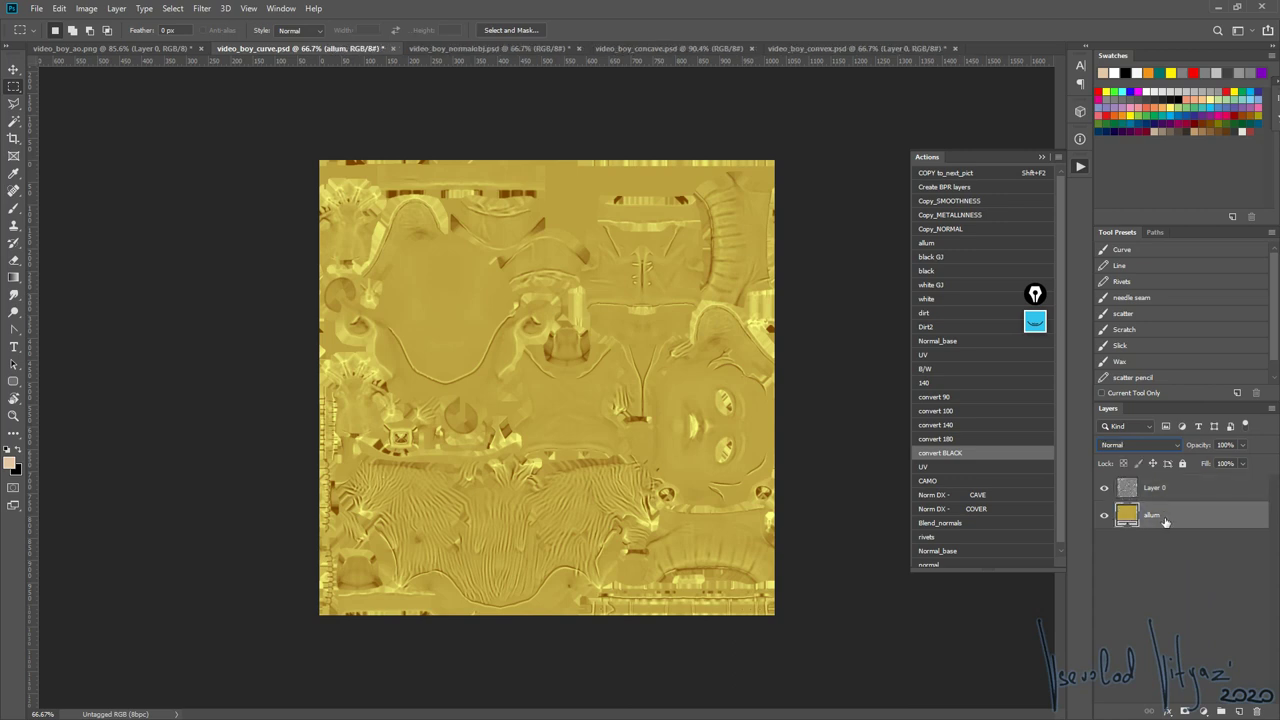
click(1104, 487)
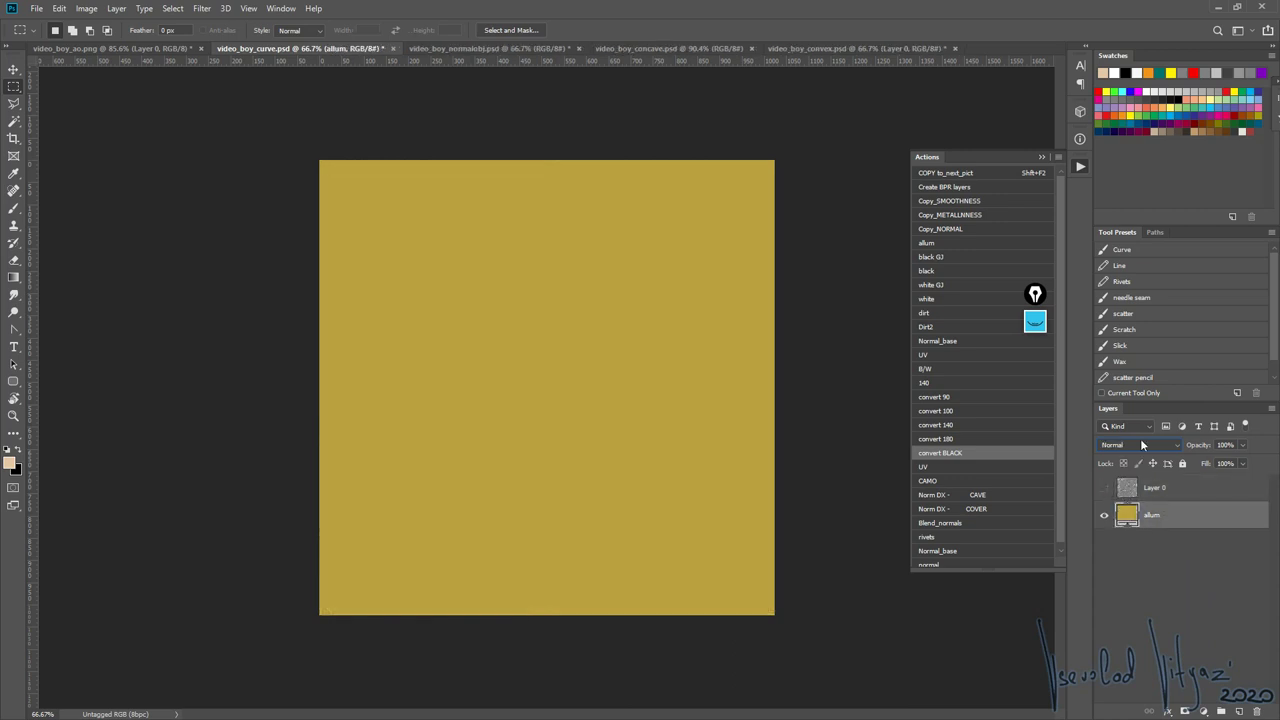
click(1080, 140)
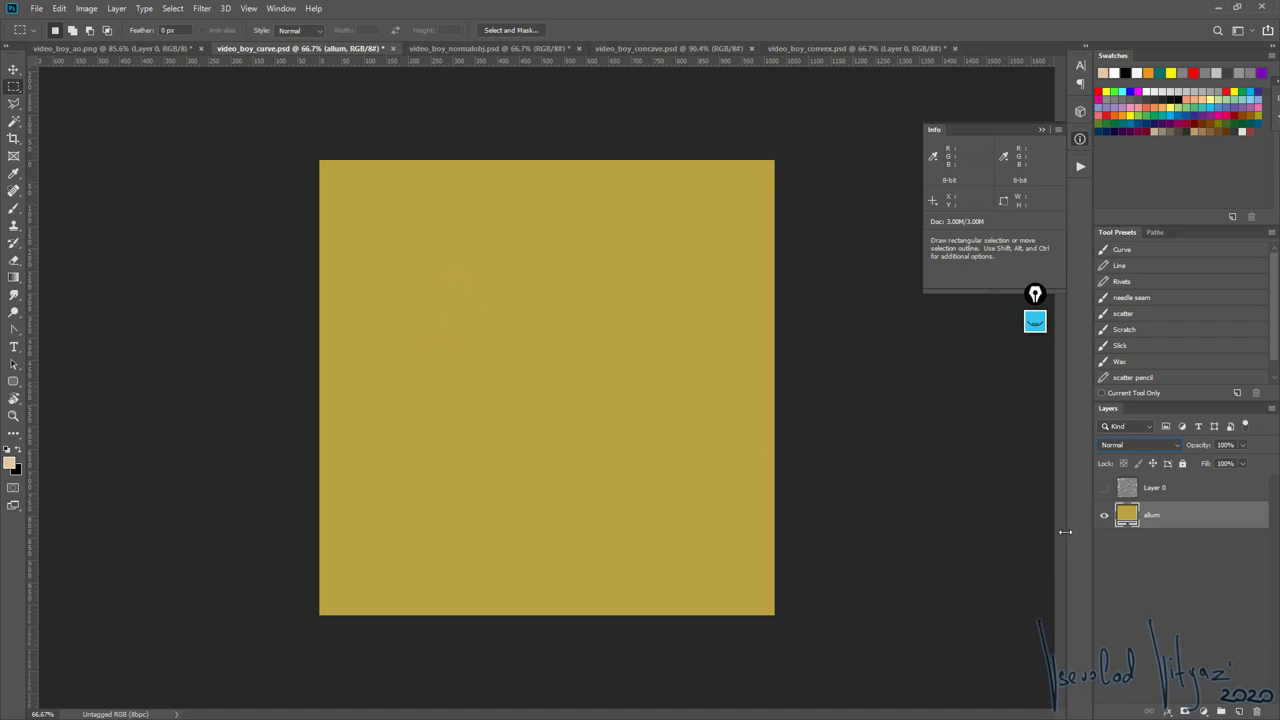
click(1104, 487)
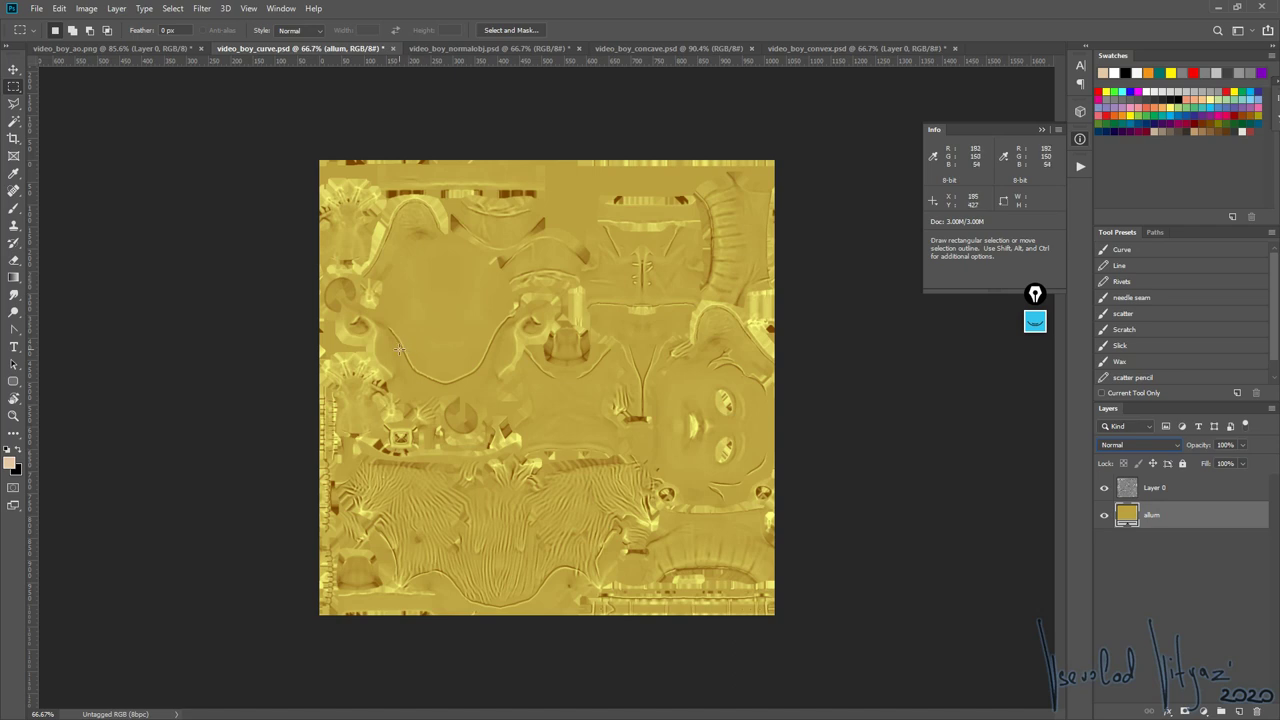
click(1146, 490)
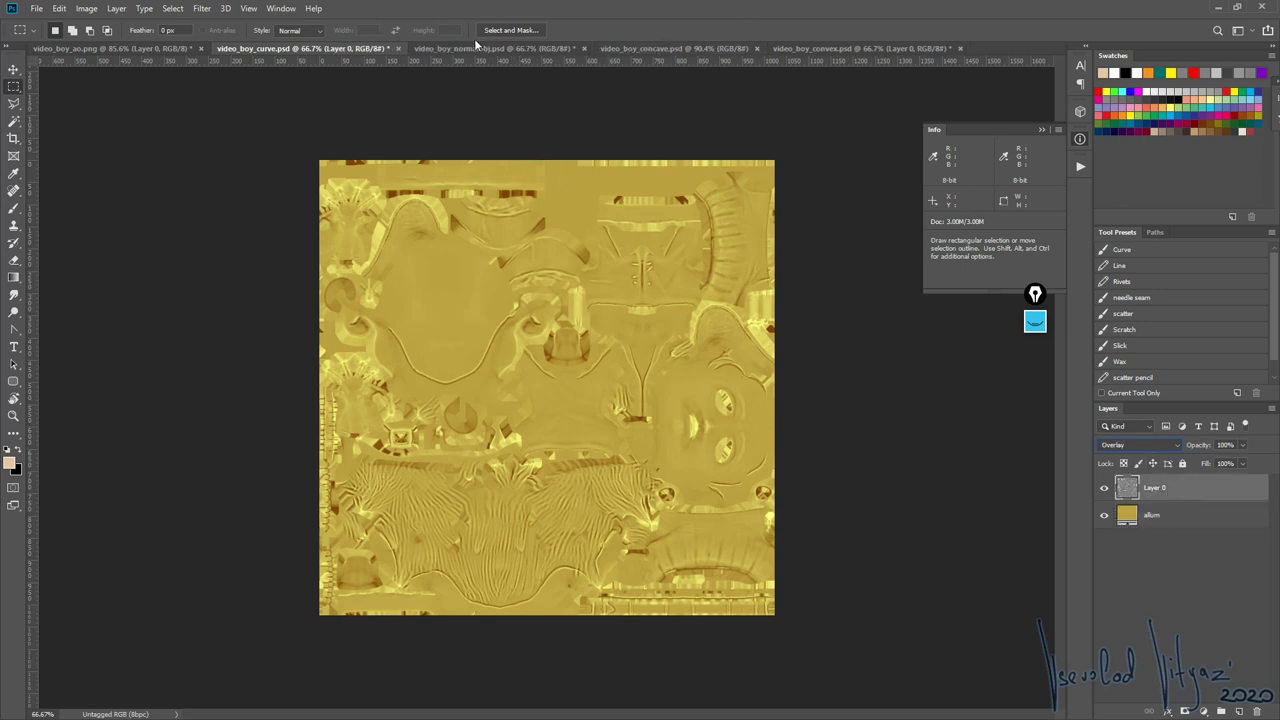
- View video_boy_convex.psd and video_boy_concave.psd, switch to Substance Painter and look at the flat-colored character
click(830, 49)
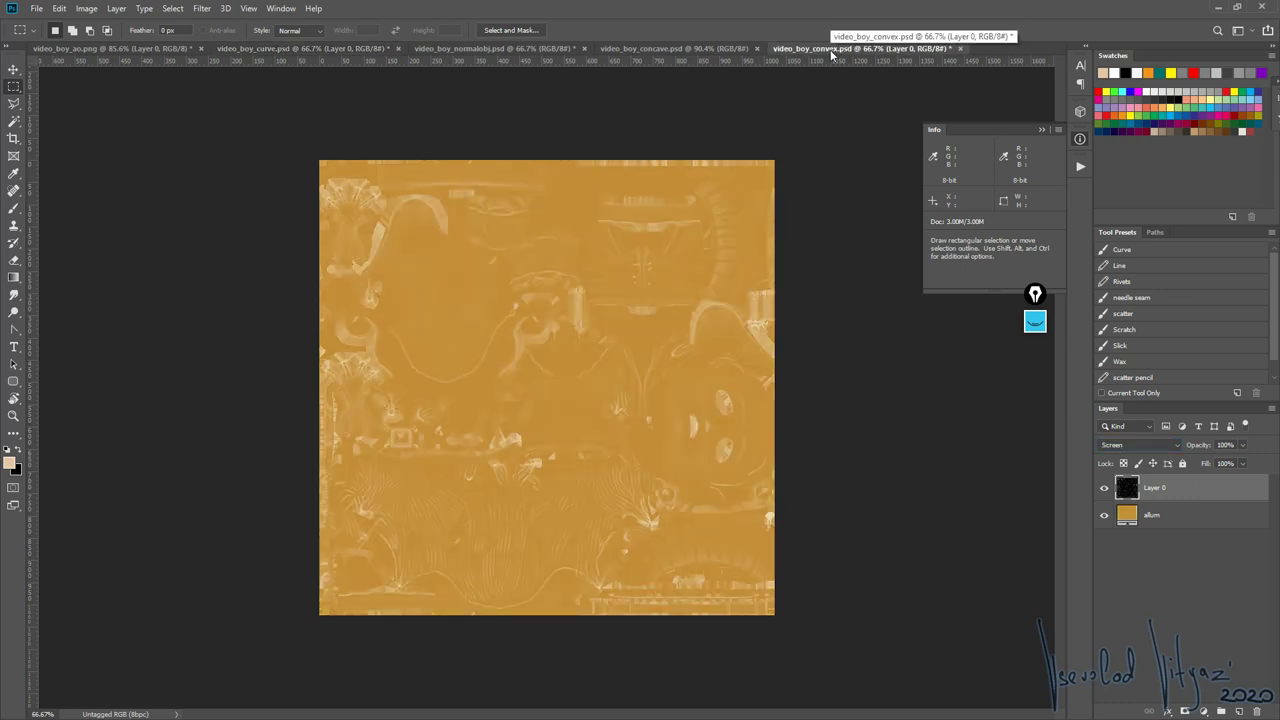
click(702, 49)
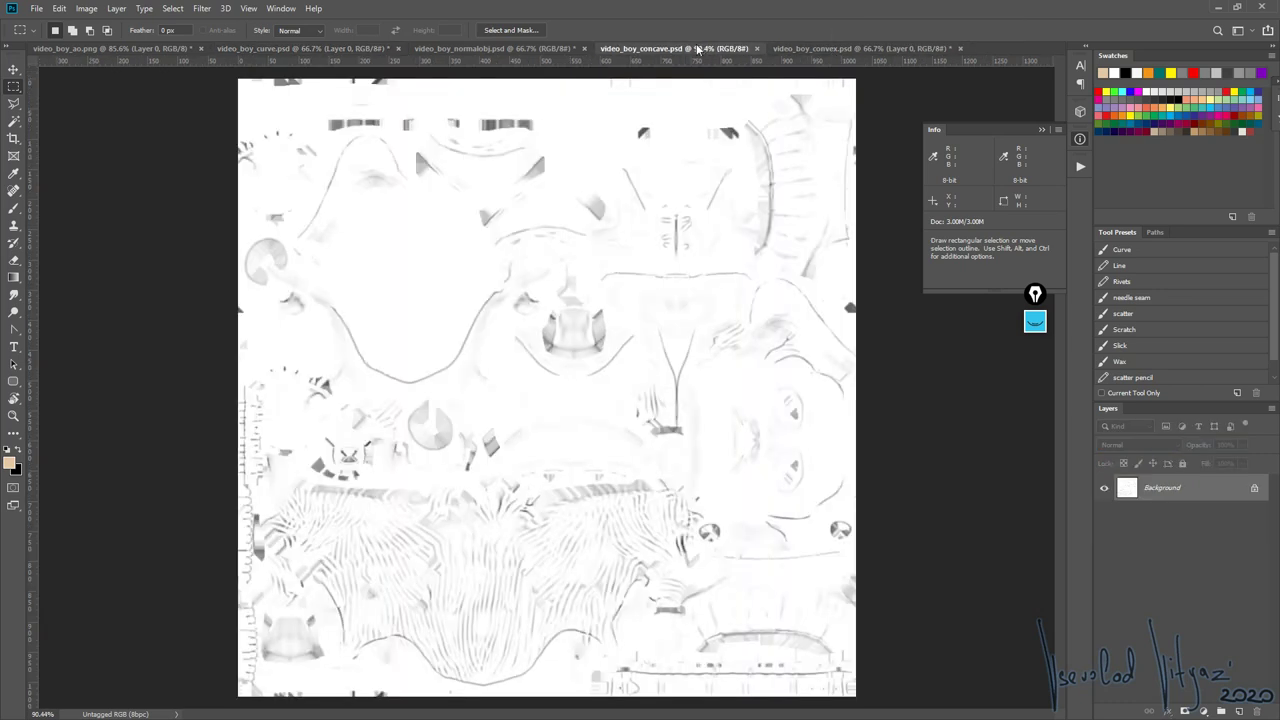
key(alt+Tab)
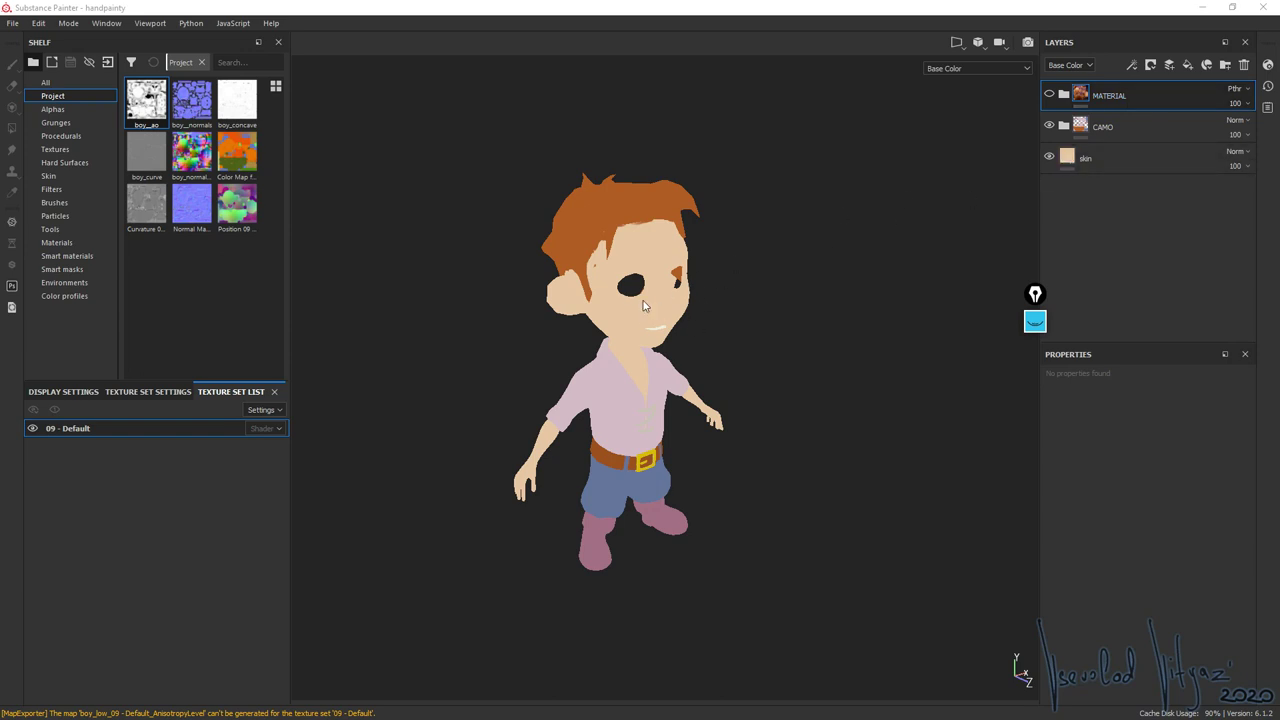
alt+drag(491, 323, 640, 296)
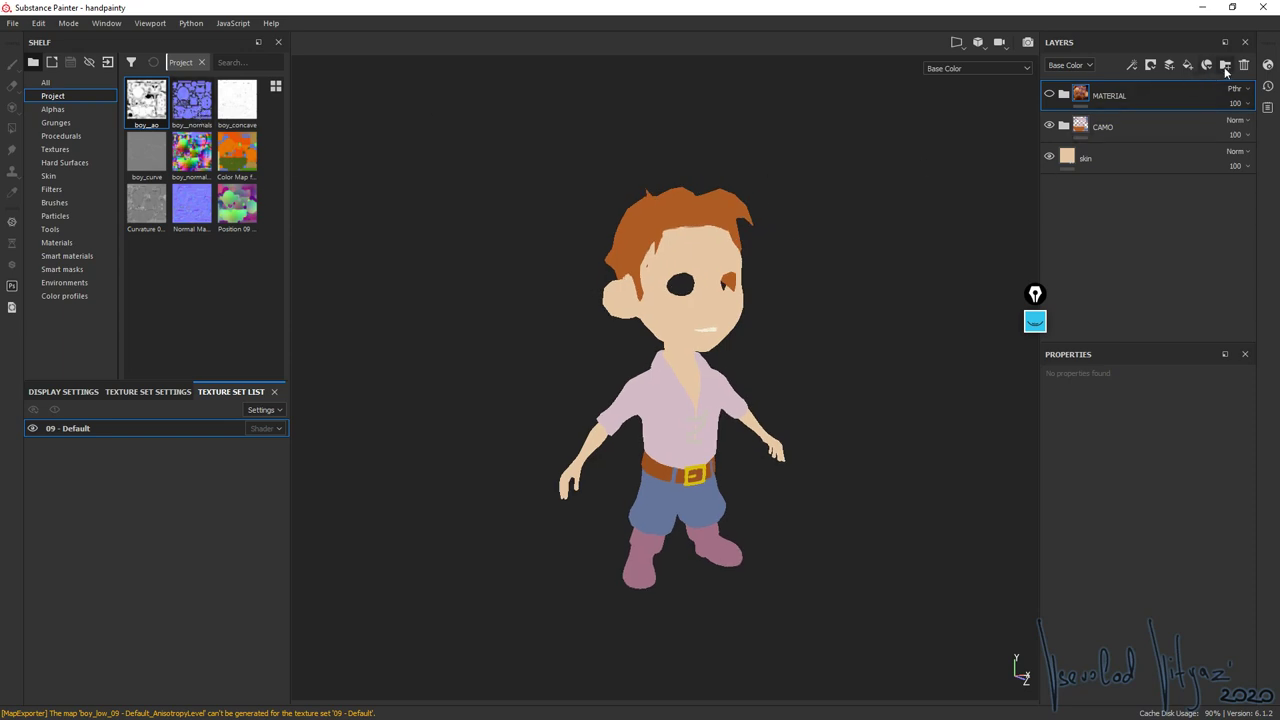
- Add a fill layer above the MATERIAL folder and assign the boy_ao map to its base color
click(1188, 65)
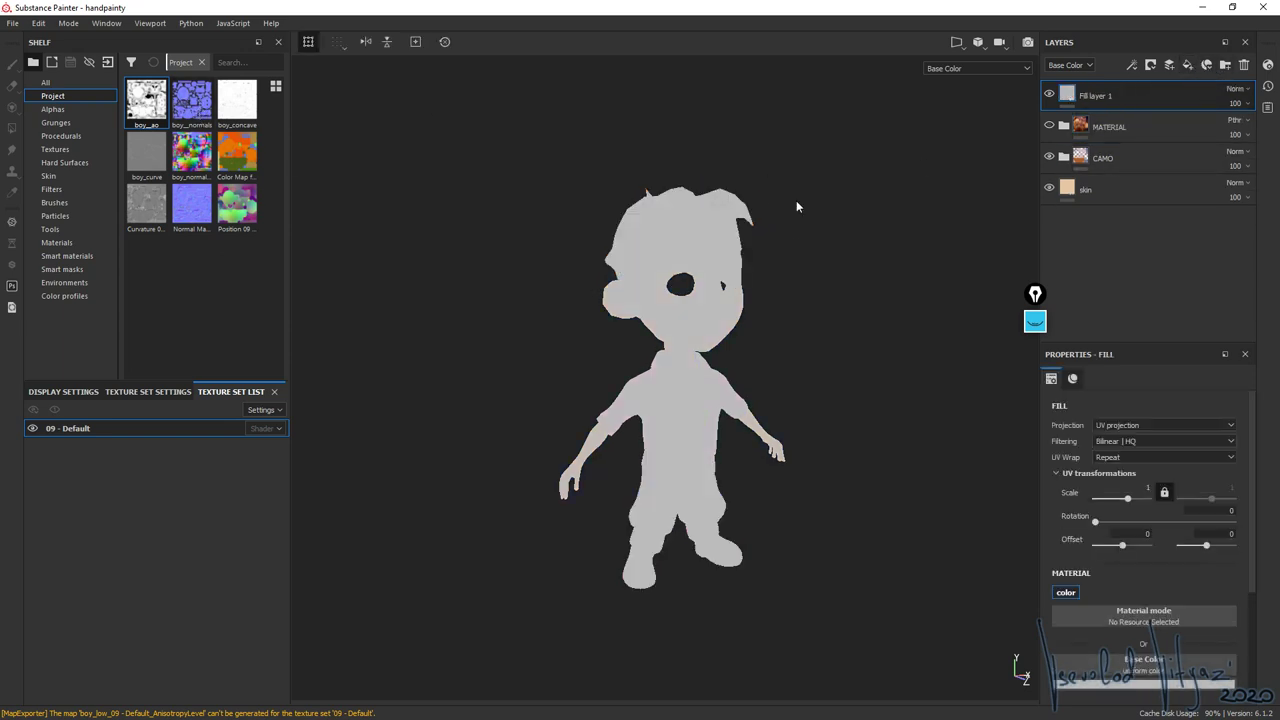
mouse_move(143, 112)
mouse_down()
mouse_move(1100, 576)
mouse_move(1147, 670)
mouse_up()
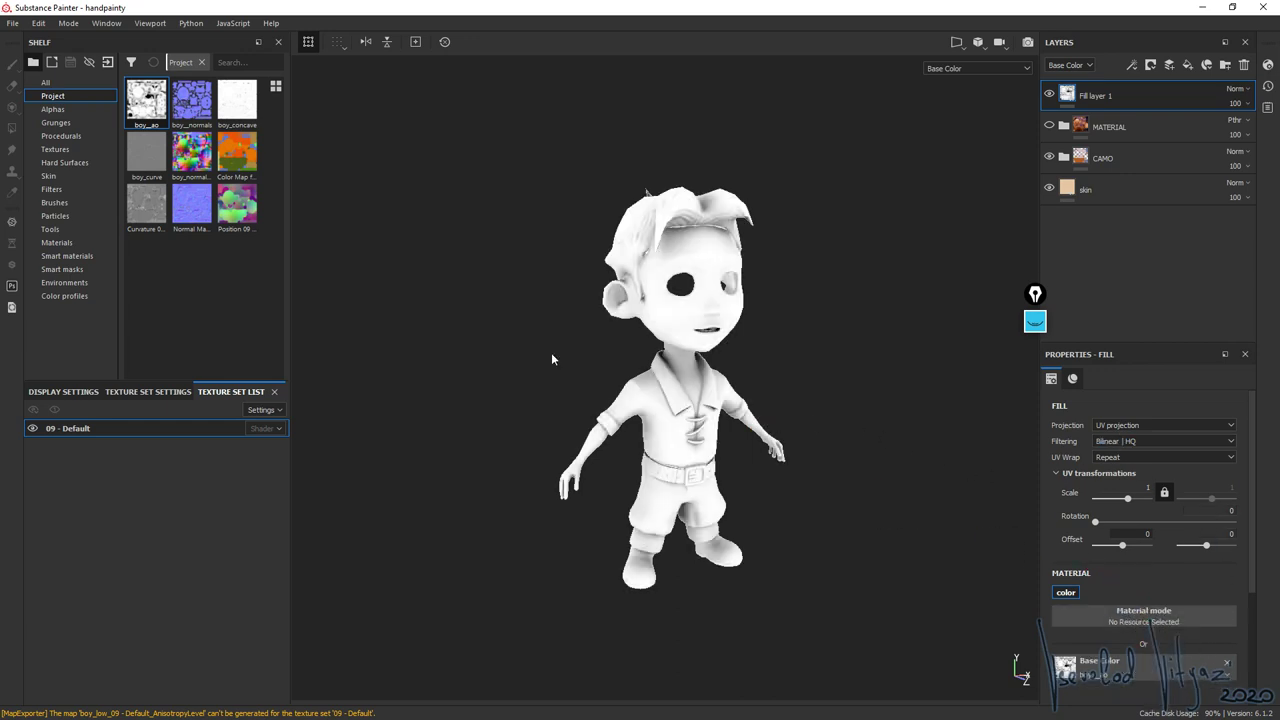
alt+drag(507, 344, 324, 421)
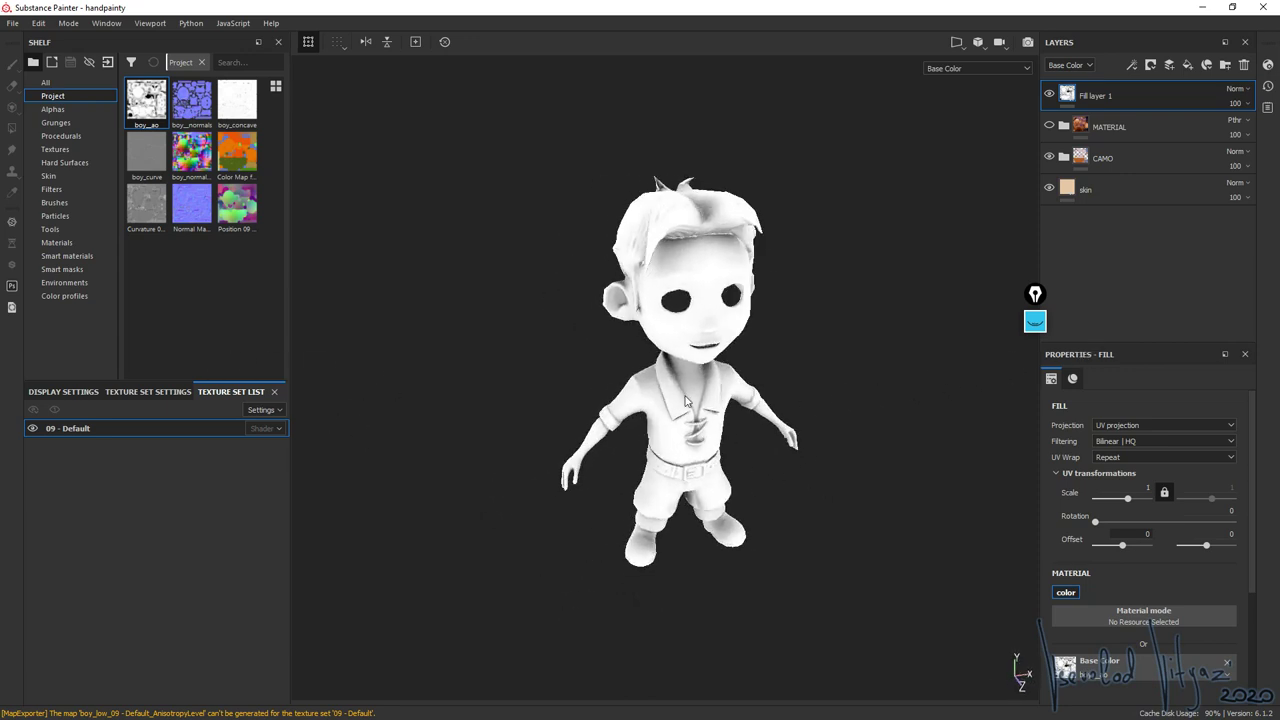
- Set the boy_ao fill layer's blending to Multiply and compare the character with the layer hidden and shown
click(1236, 88)
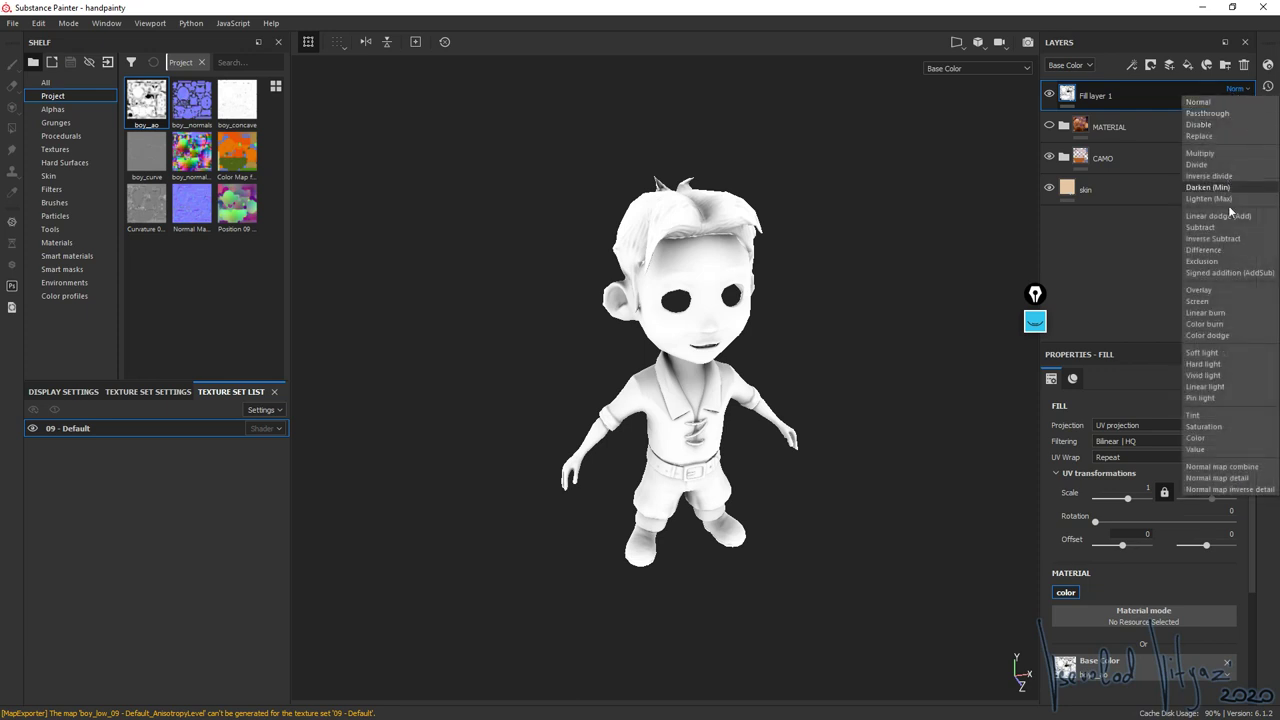
click(1216, 155)
alt+middle_drag(766, 340, 628, 362)
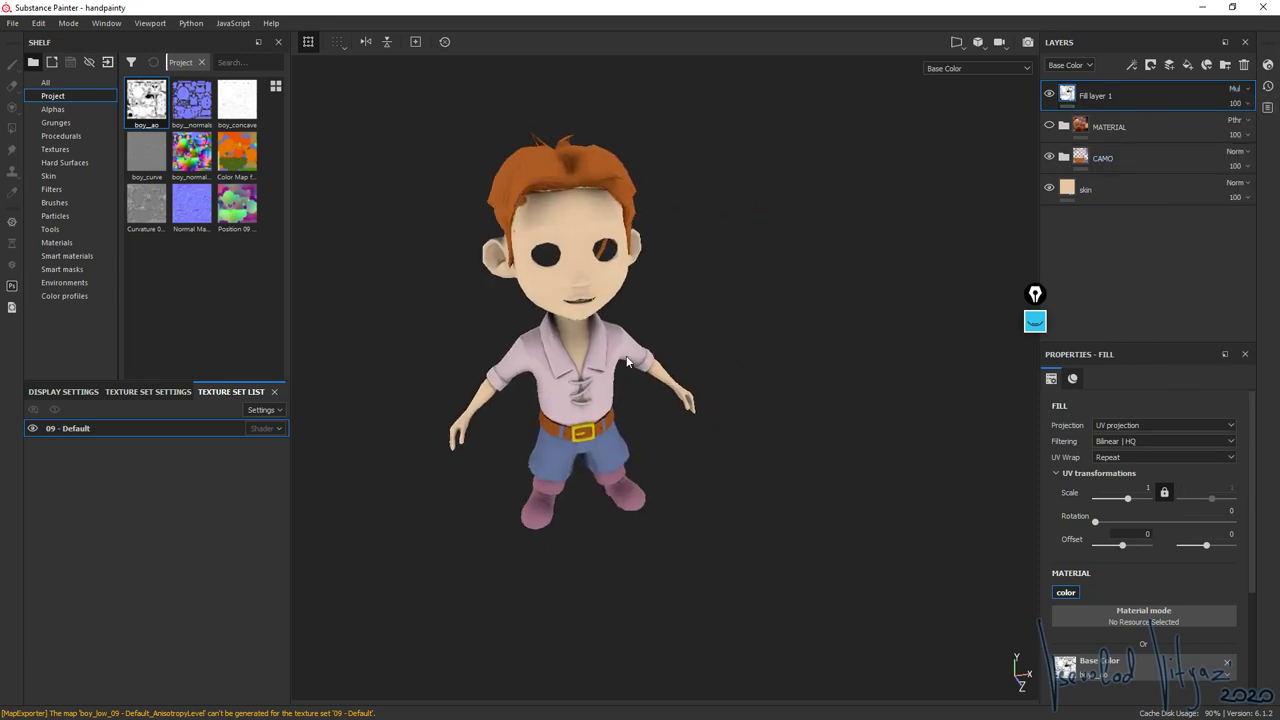
mouse_move(628, 362)
alt+mouse_down()
mouse_move(243, 309)
mouse_move(269, 331)
mouse_move(763, 331)
mouse_move(768, 298)
alt+mouse_up()
click(1049, 94)
click(1049, 94)
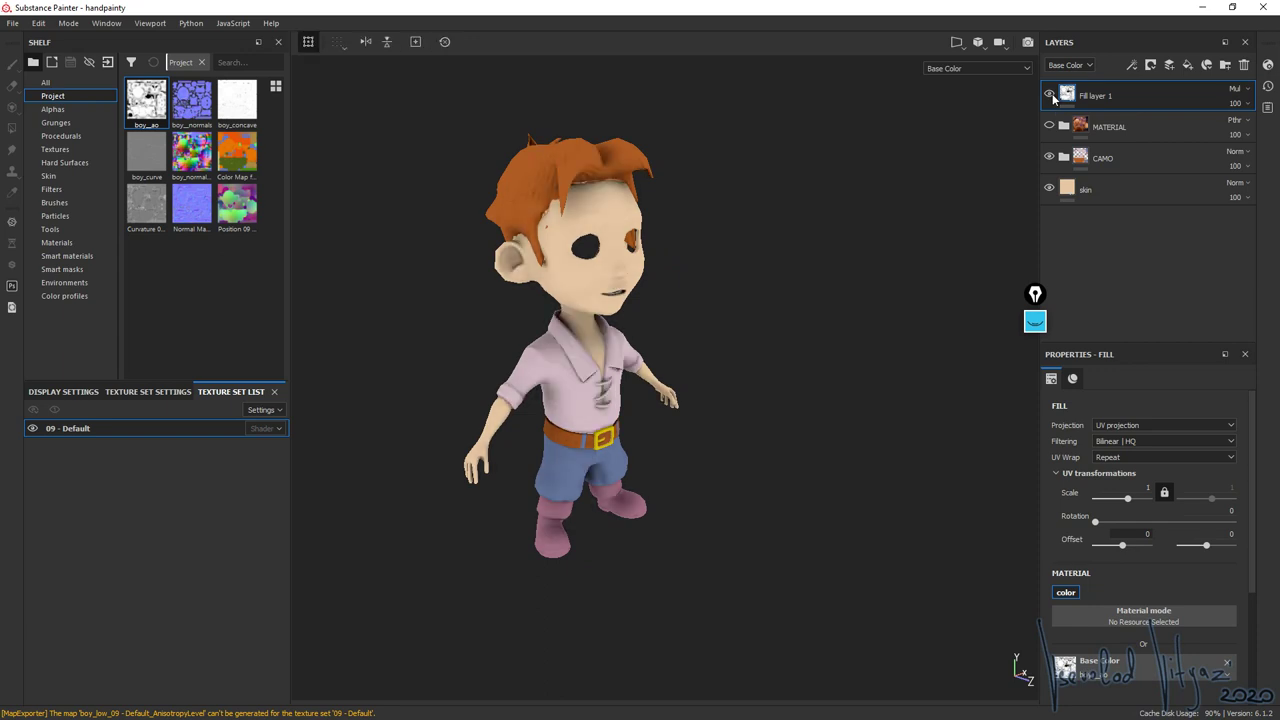
click(1049, 94)
click(1049, 94)
- Start screen annotation in yellow and sketch a perspective slab beside the character, retracing its front corner and edges
click(1035, 321)
mouse_move(1035, 362)
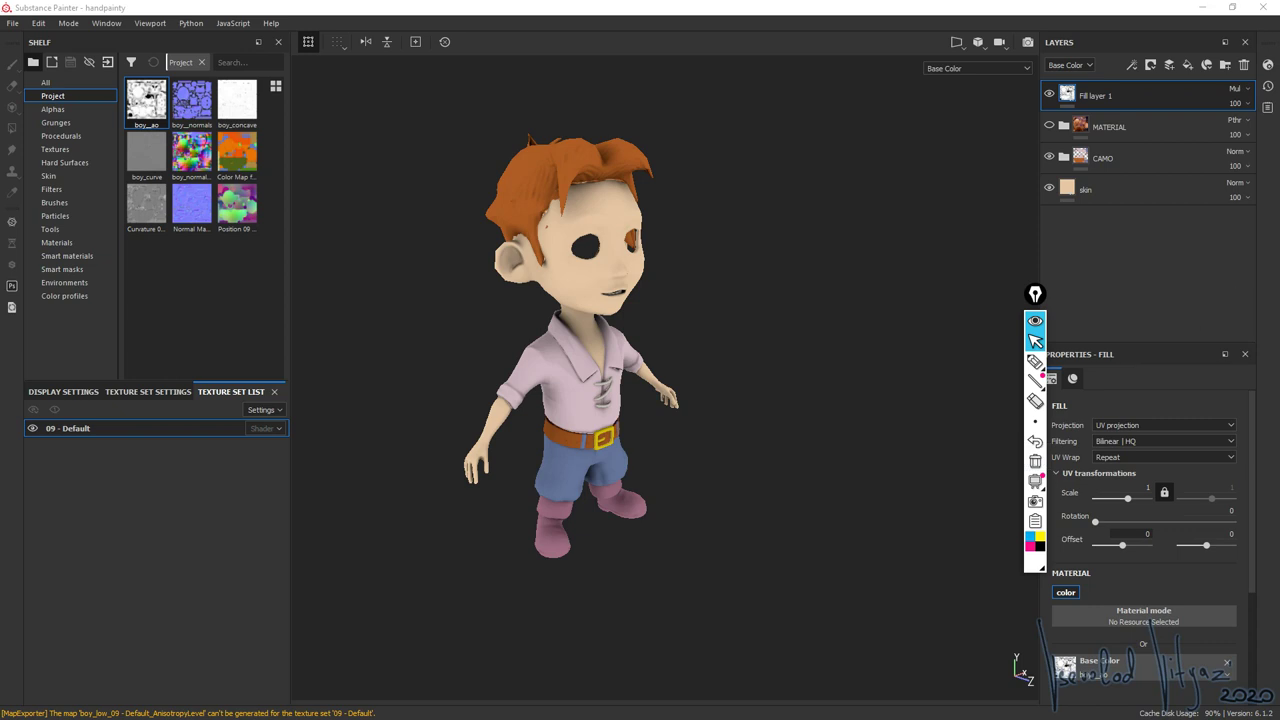
click(1035, 361)
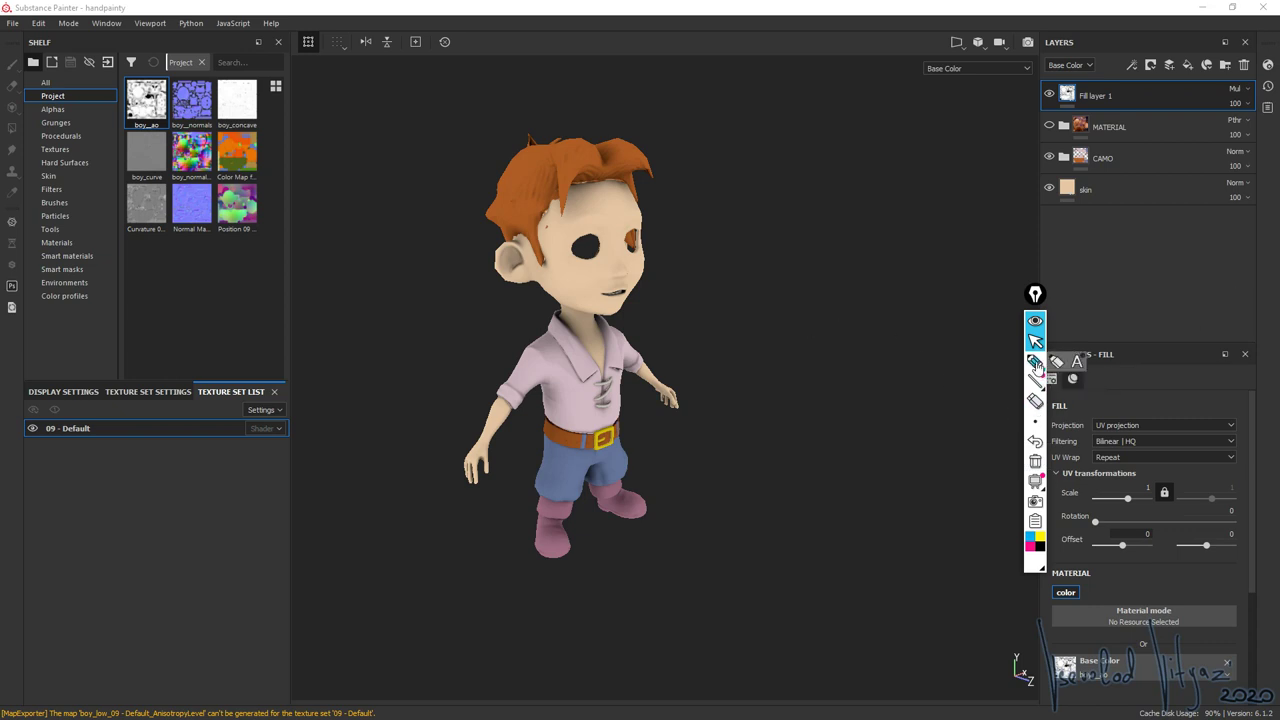
click(1040, 537)
mouse_move(746, 194)
mouse_down()
mouse_move(839, 202)
mouse_move(850, 226)
mouse_move(845, 207)
mouse_move(806, 390)
mouse_move(702, 307)
mouse_move(669, 356)
mouse_move(797, 385)
mouse_up()
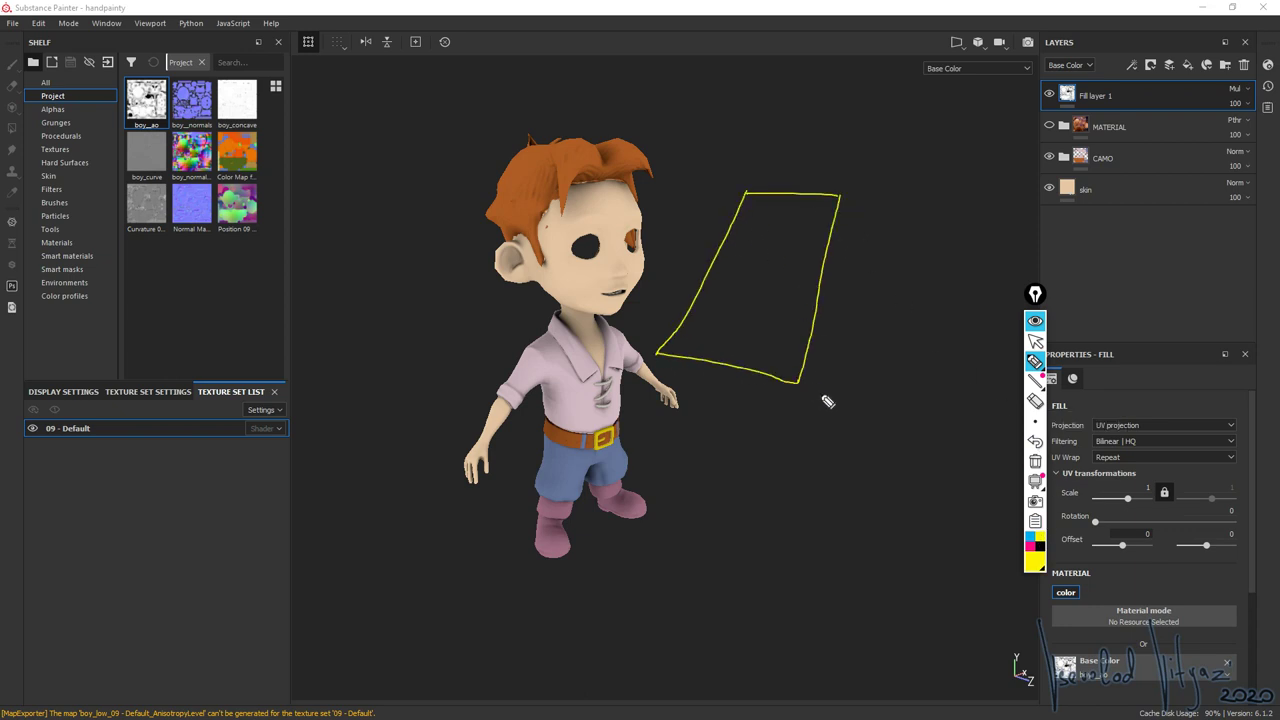
drag(655, 362, 810, 399)
mouse_move(846, 205)
mouse_down()
mouse_move(843, 290)
mouse_move(814, 404)
mouse_up()
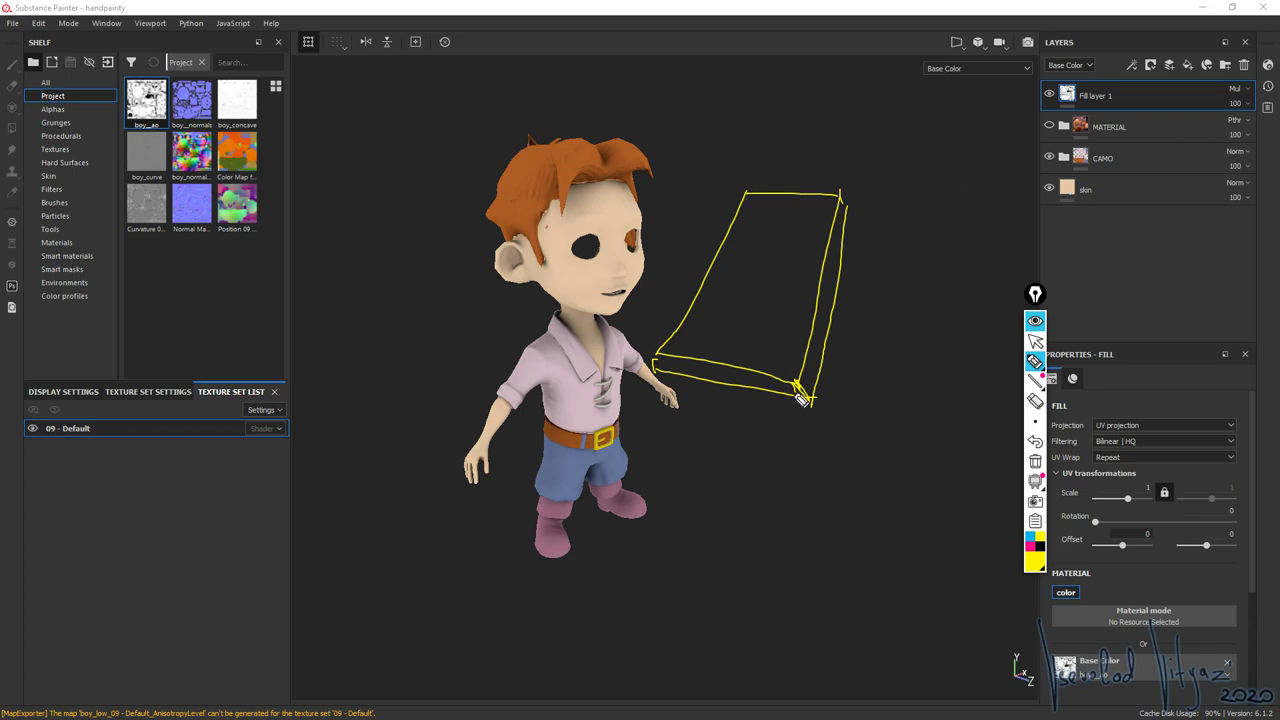
mouse_move(803, 386)
mouse_down()
mouse_move(841, 206)
mouse_move(803, 392)
mouse_up()
drag(663, 357, 778, 380)
- Circle the CAMO layer name with an arrow toward the slab, and add a downward arrow ending in a small cone-shaped eye symbol
mouse_move(1107, 172)
mouse_down()
mouse_move(976, 238)
mouse_move(974, 219)
mouse_move(975, 262)
mouse_up()
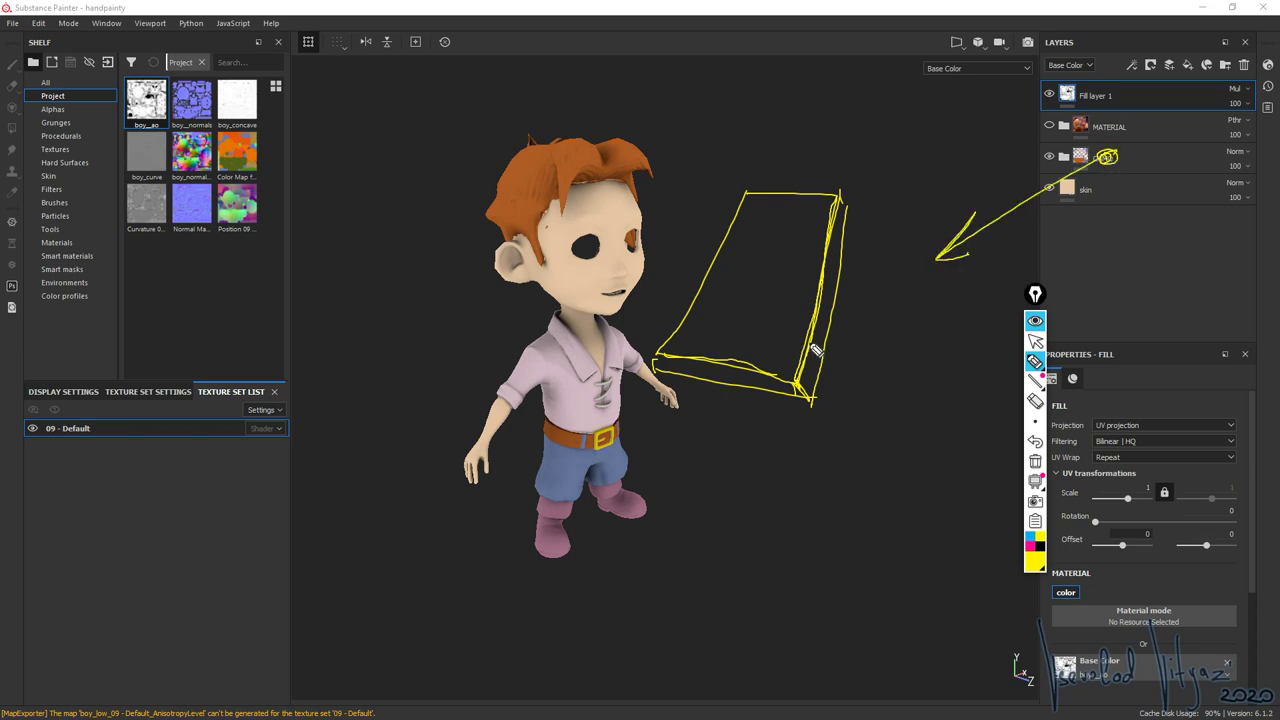
drag(852, 348, 855, 592)
drag(833, 530, 860, 570)
mouse_move(846, 621)
mouse_down()
mouse_move(871, 623)
mouse_move(862, 638)
mouse_up()
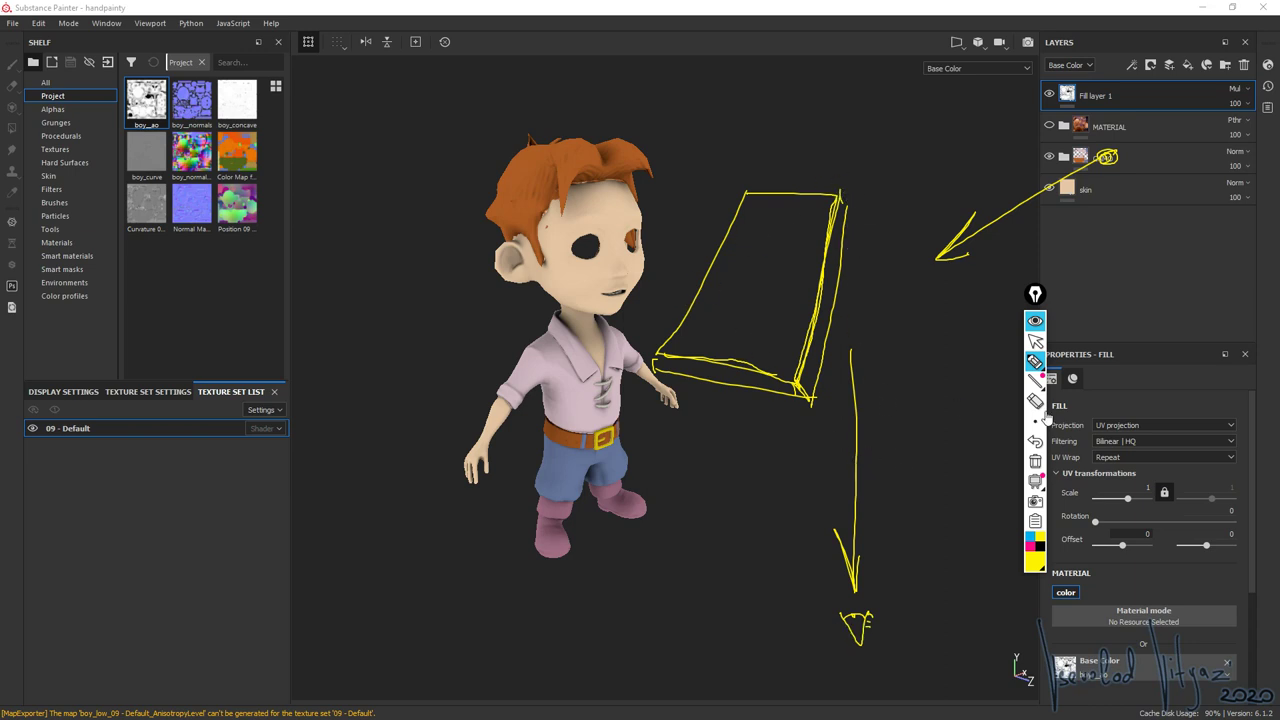
- Switch the annotation color to light gray and scribble highlights along the slab's two front edges
click(1036, 550)
click(1038, 552)
click(1058, 577)
mouse_move(801, 388)
mouse_down()
mouse_move(836, 222)
mouse_move(813, 372)
mouse_move(656, 371)
mouse_move(676, 361)
mouse_move(802, 390)
mouse_up()
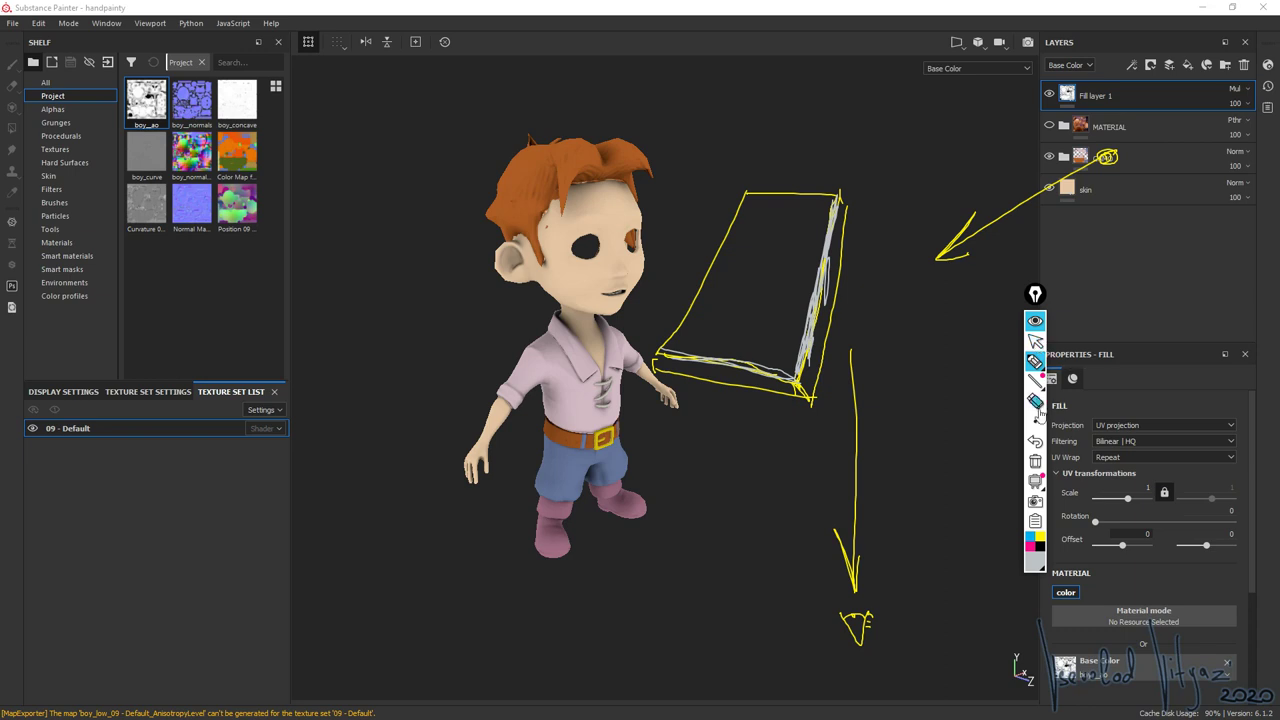
- Clear all annotations, collapse the annotation toolbar and bring up video_boy_convex.psd in Photoshop
click(1035, 461)
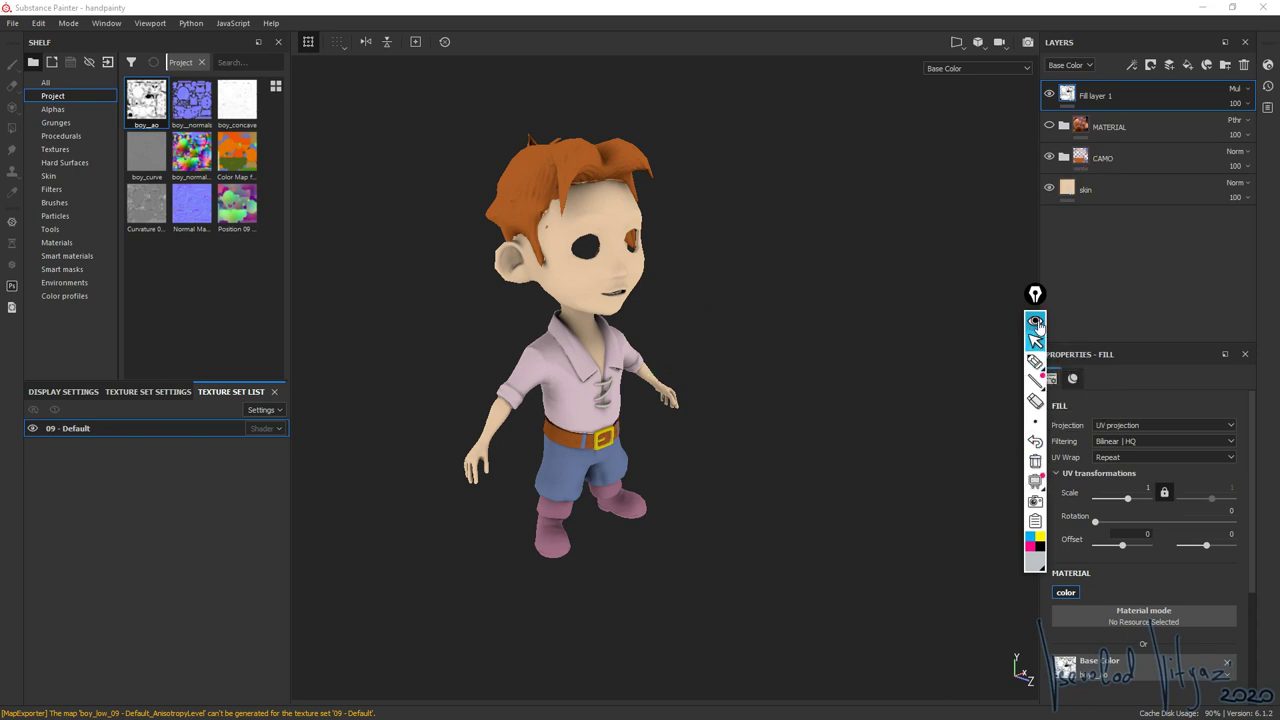
click(1035, 322)
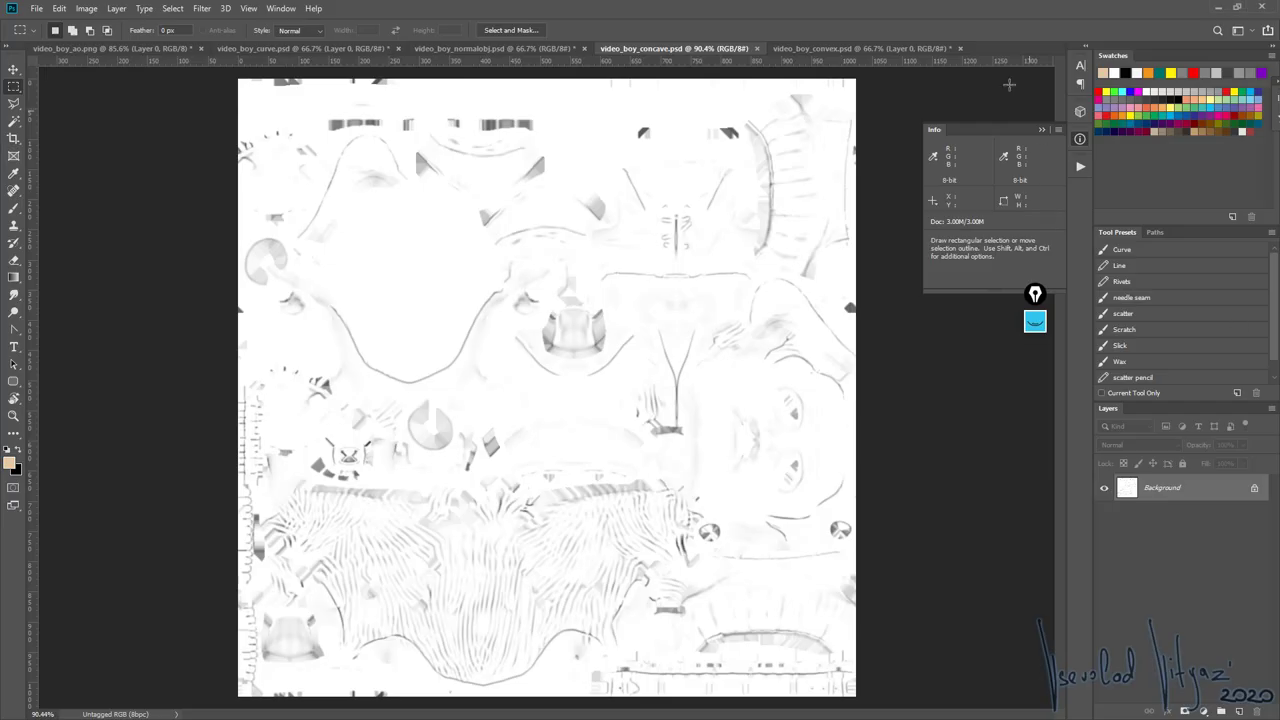
click(843, 50)
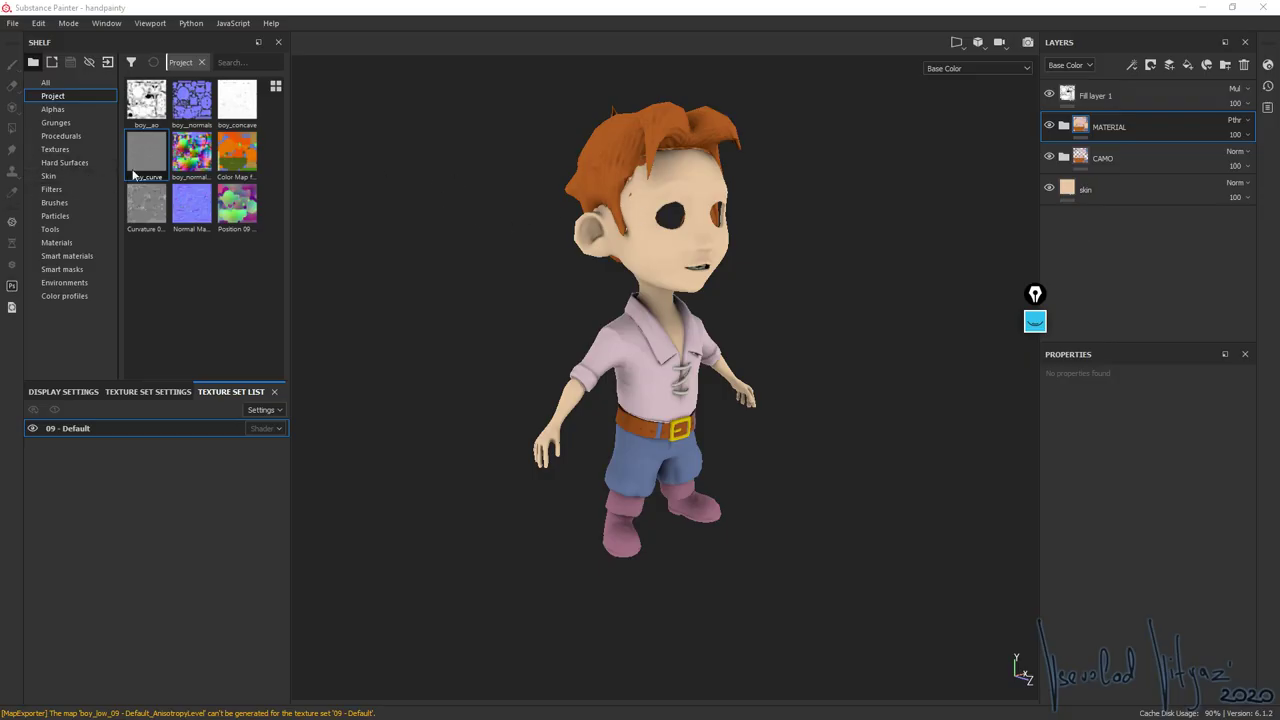
- In Substance Painter, duplicate Fill layer 1 and assign the boy_curve map to the copy's base color
click(1130, 95)
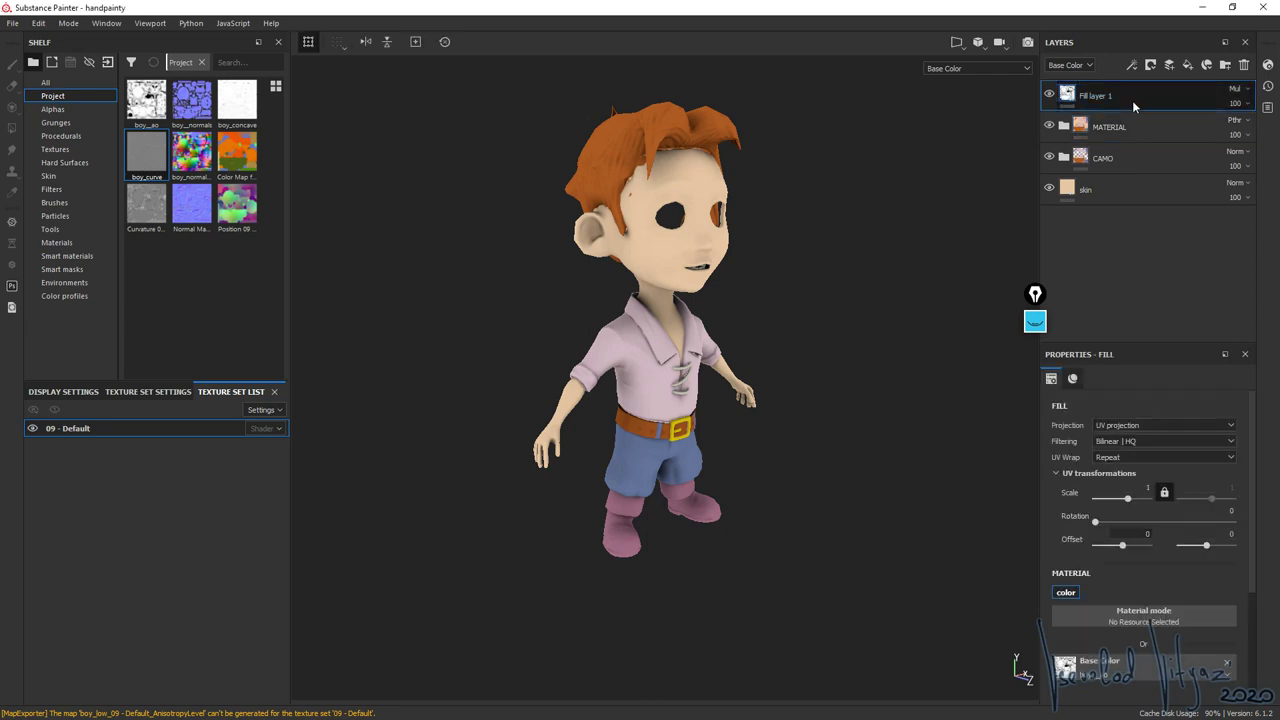
key(ctrl+d)
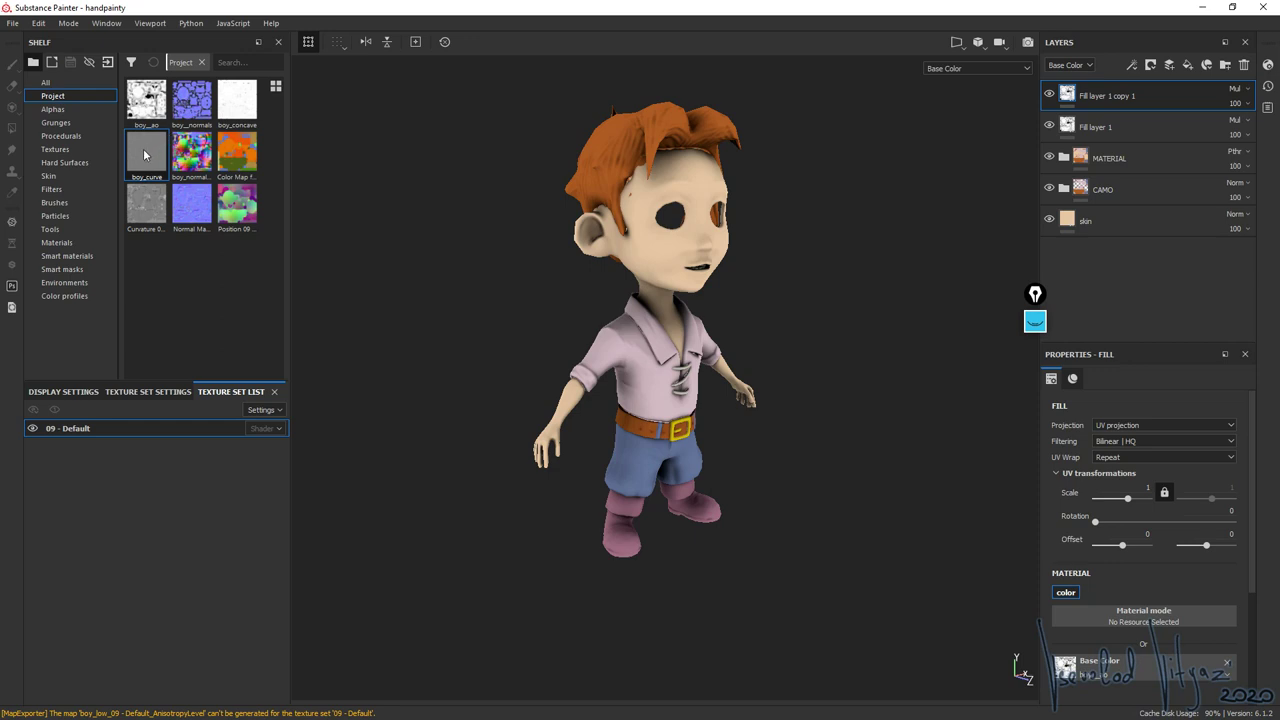
drag(144, 155, 1117, 668)
- Set the boy_curve layer's blending to Overlay and move it below Fill layer 1
click(1246, 90)
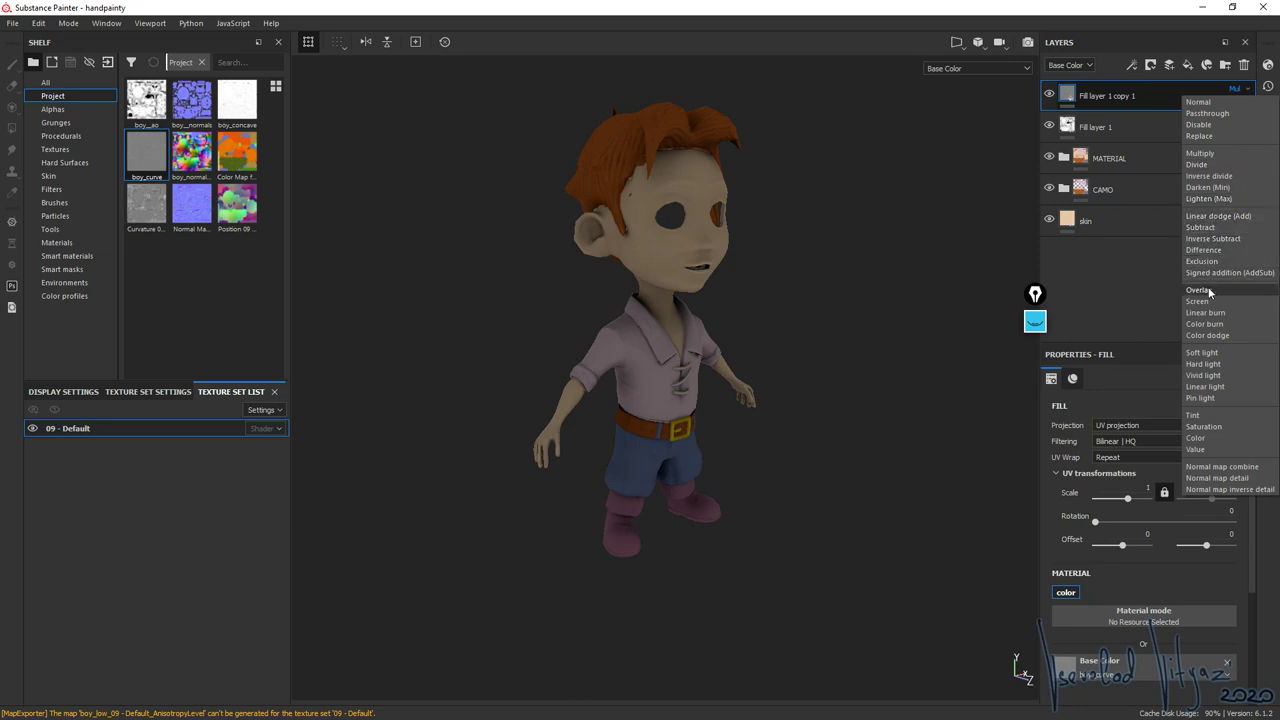
click(1210, 291)
alt+drag(735, 215, 790, 198)
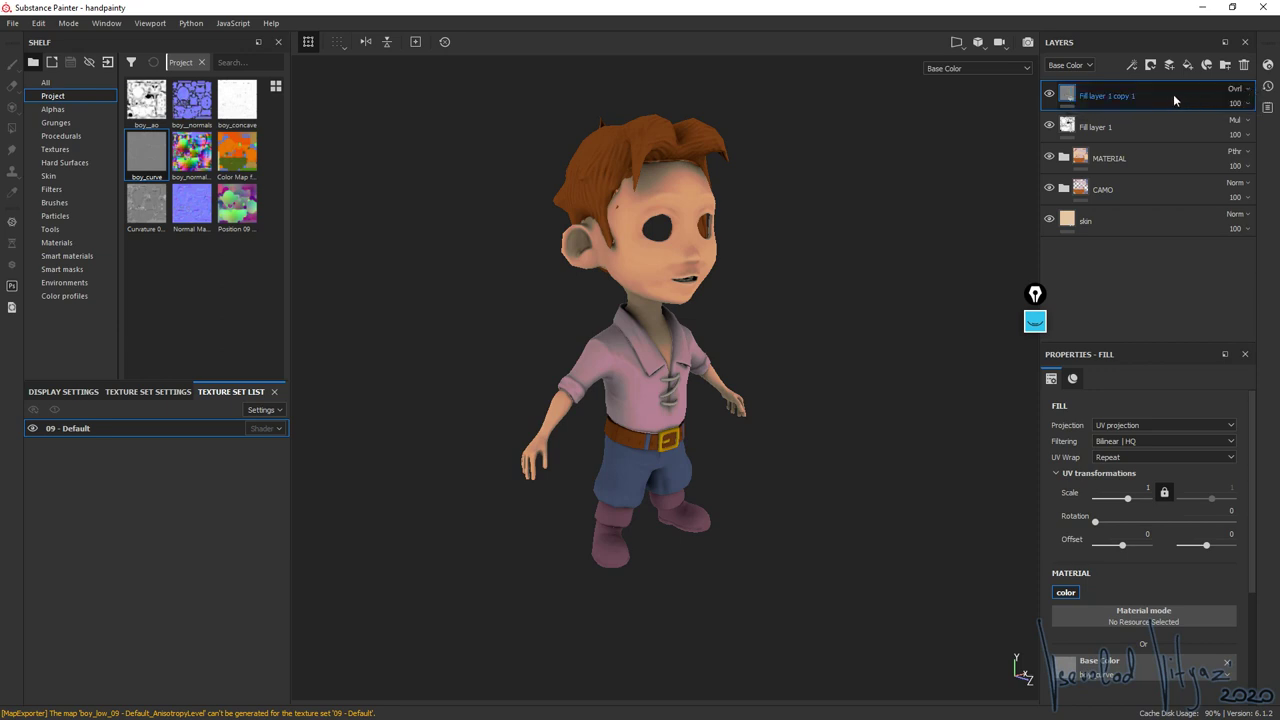
mouse_move(1173, 94)
mouse_down()
mouse_move(1196, 104)
mouse_move(1189, 142)
mouse_up()
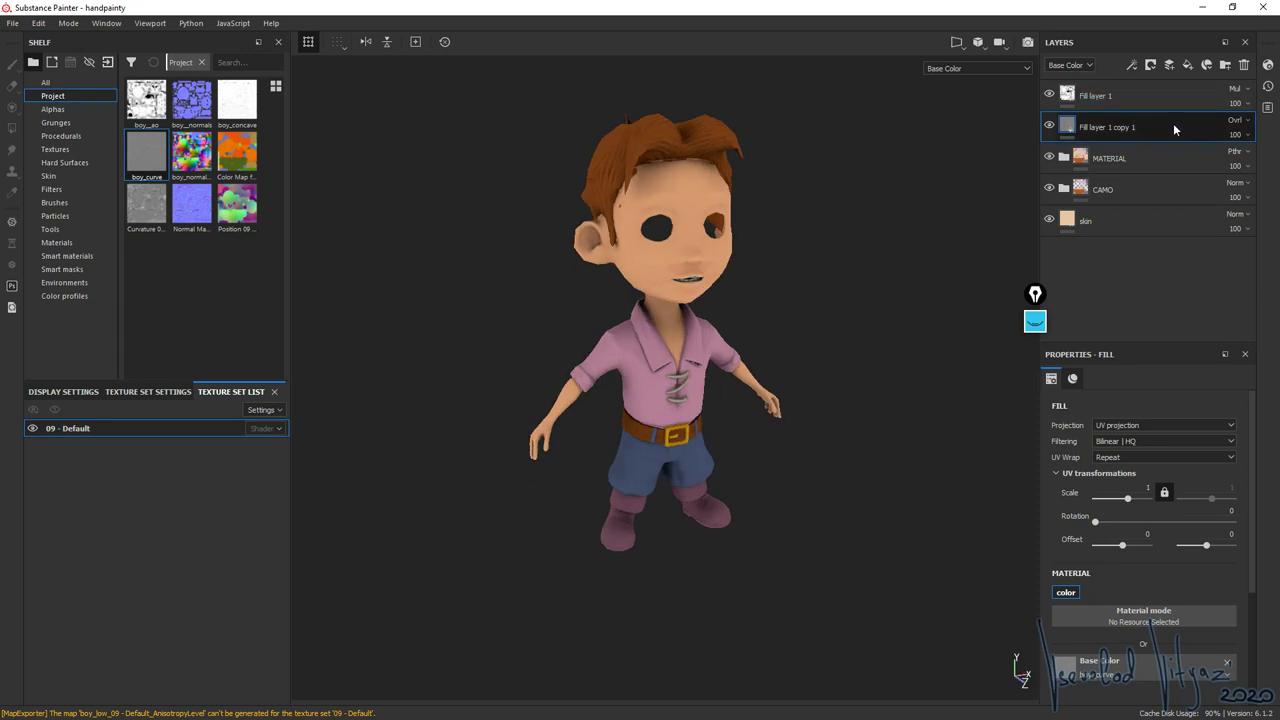
- Hide the MATERIAL group and toggle Fill layer 1 and Fill layer 1 copy 1 to compare the baked maps with flat color
click(1160, 95)
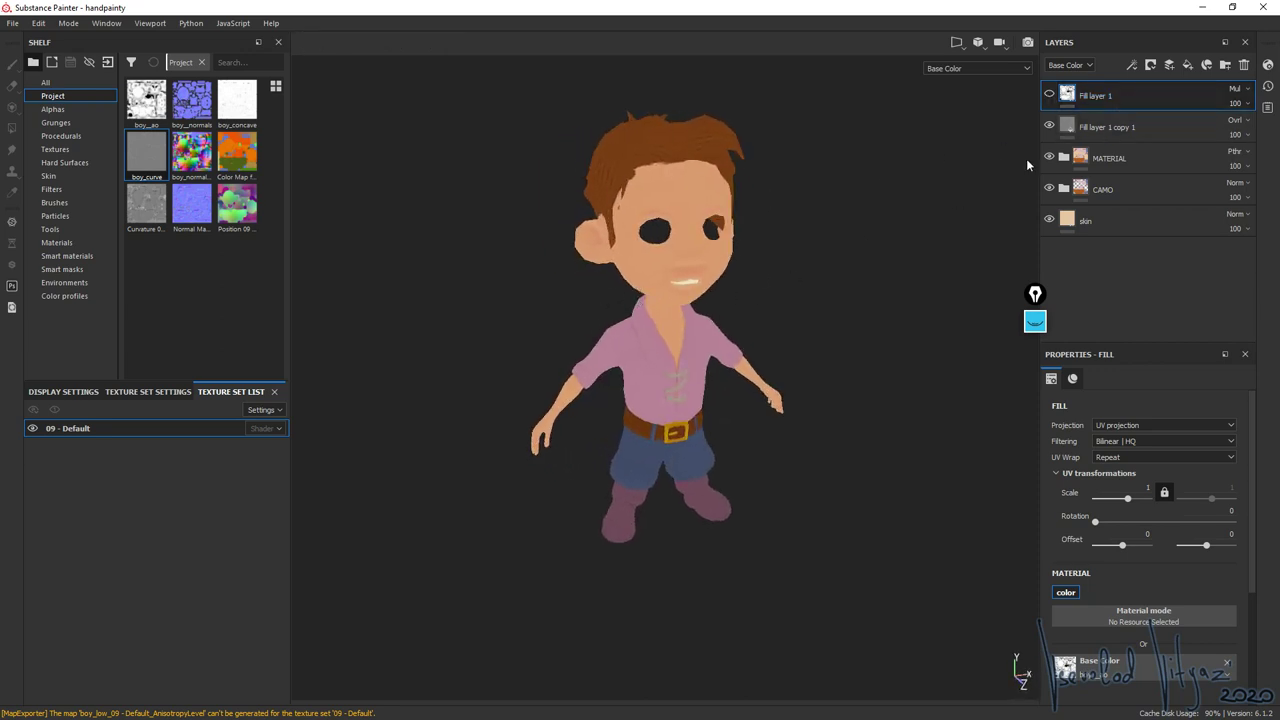
click(1049, 126)
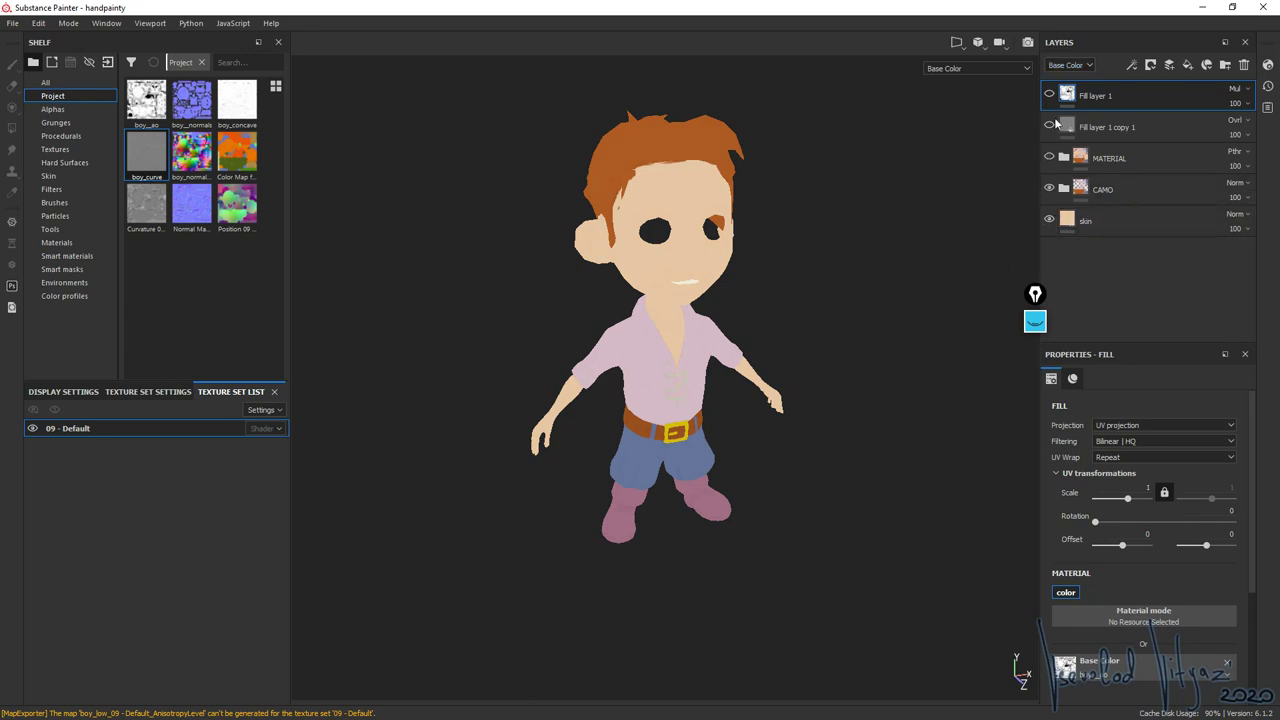
click(1049, 126)
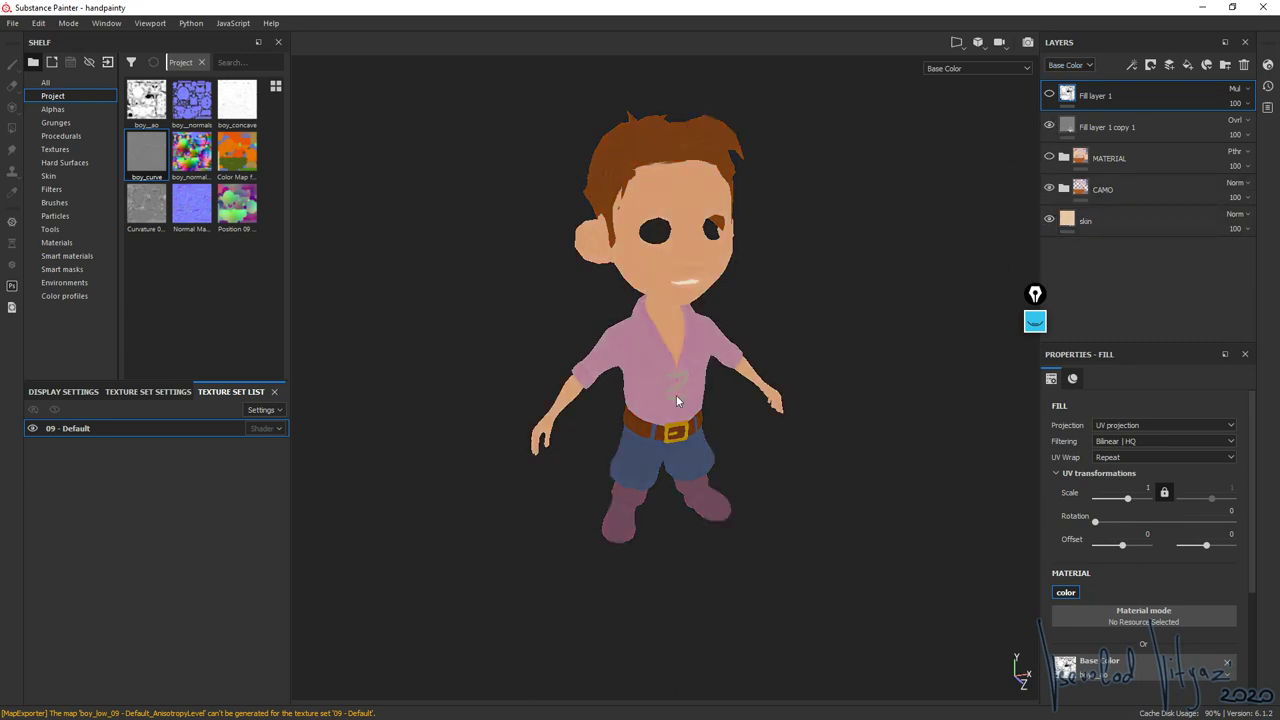
mouse_move(560, 362)
alt+mouse_down()
mouse_move(449, 363)
mouse_move(740, 370)
mouse_move(646, 368)
alt+mouse_up()
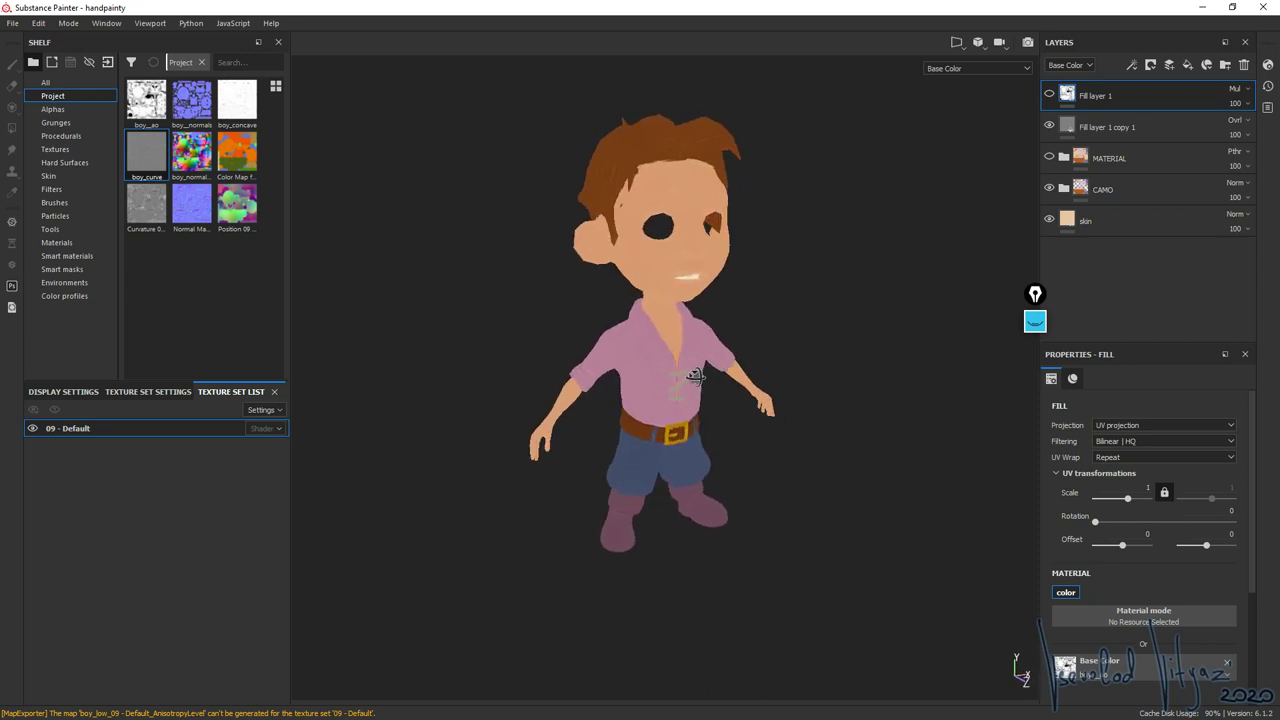
alt+middle_drag(660, 362, 701, 330)
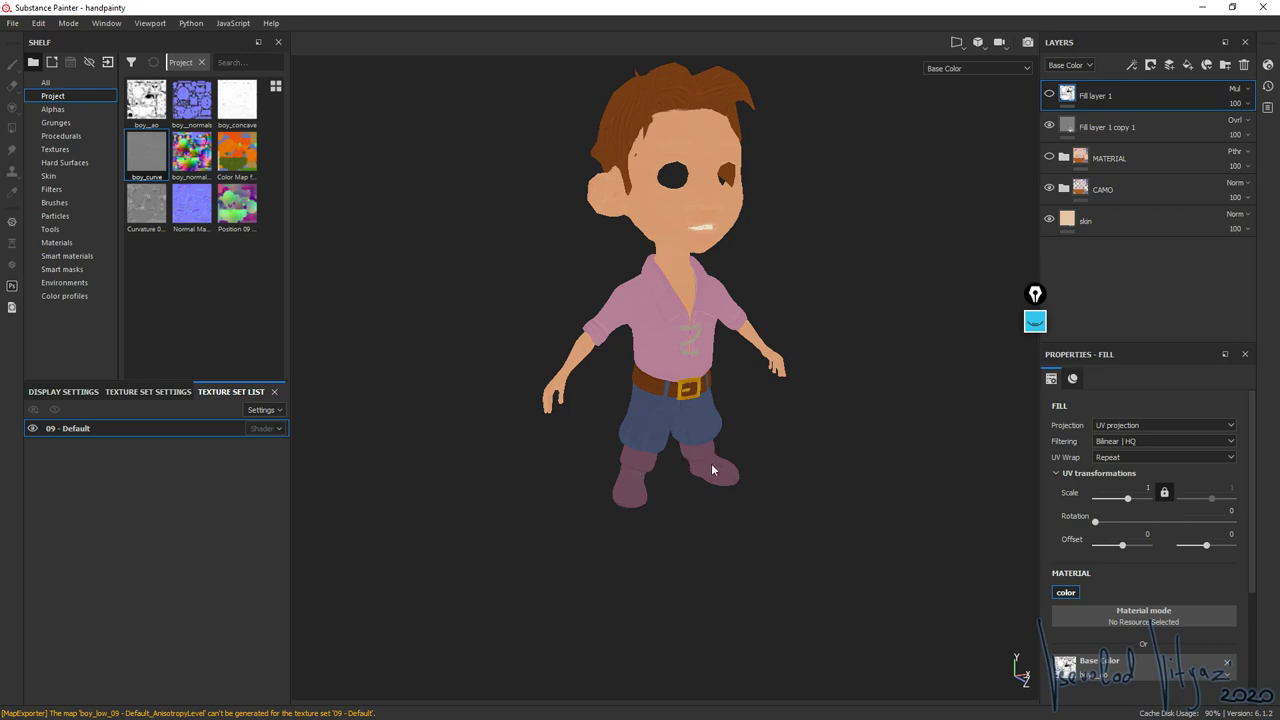
click(1050, 95)
mouse_move(729, 287)
alt+mouse_down()
mouse_move(277, 294)
mouse_move(655, 285)
mouse_move(708, 298)
alt+mouse_up()
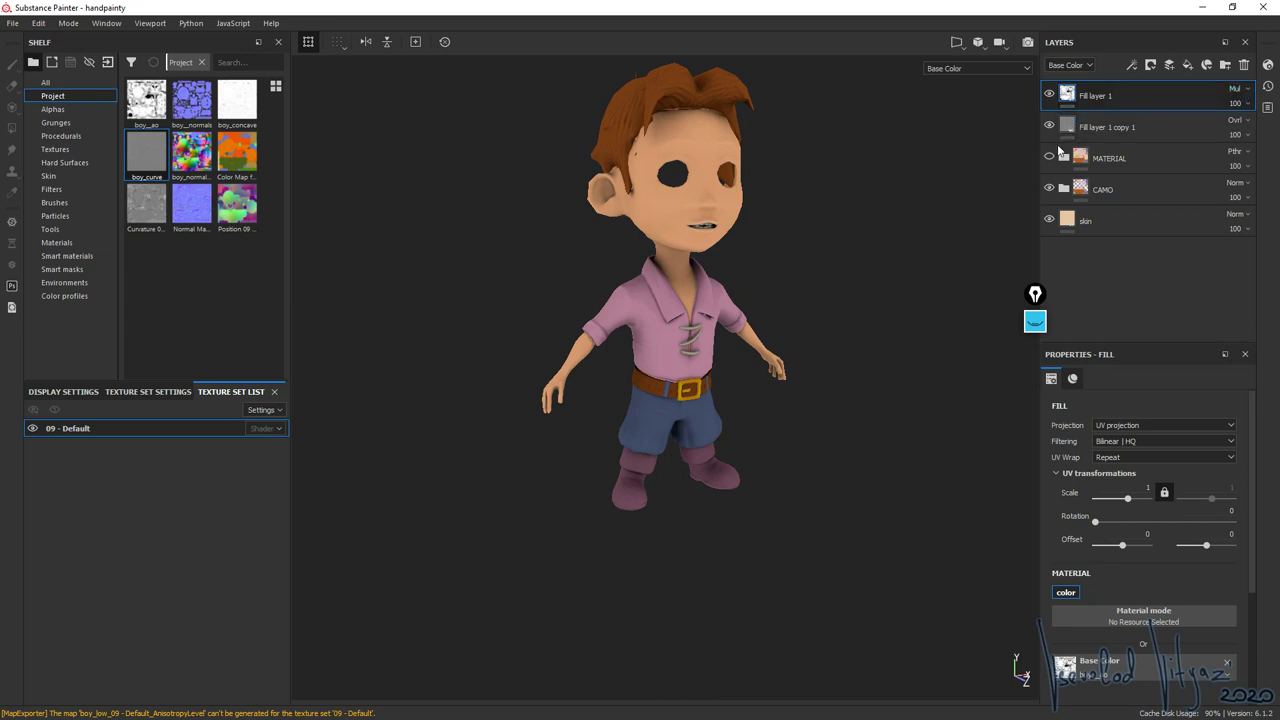
- Inspect the layers inside the MATERIAL group and compare the group's shading alone against the two baked-map fill layers
click(1061, 158)
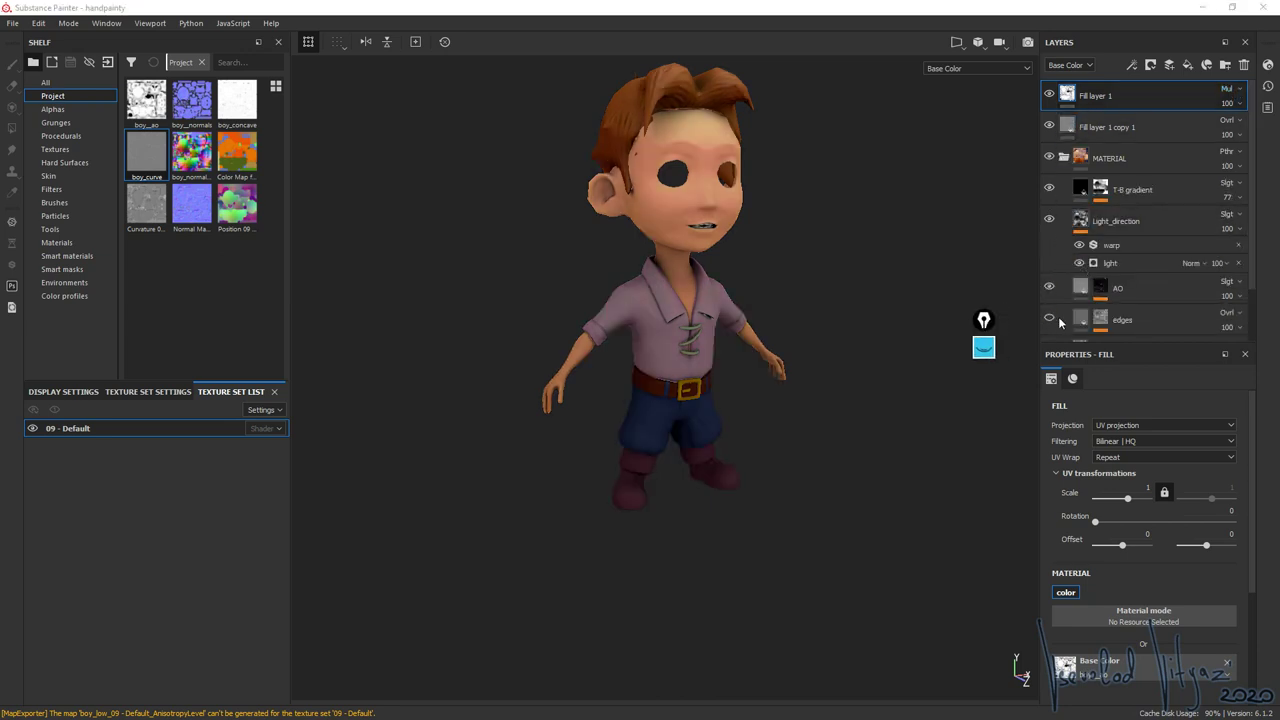
drag(1250, 255, 1066, 156)
click(1064, 158)
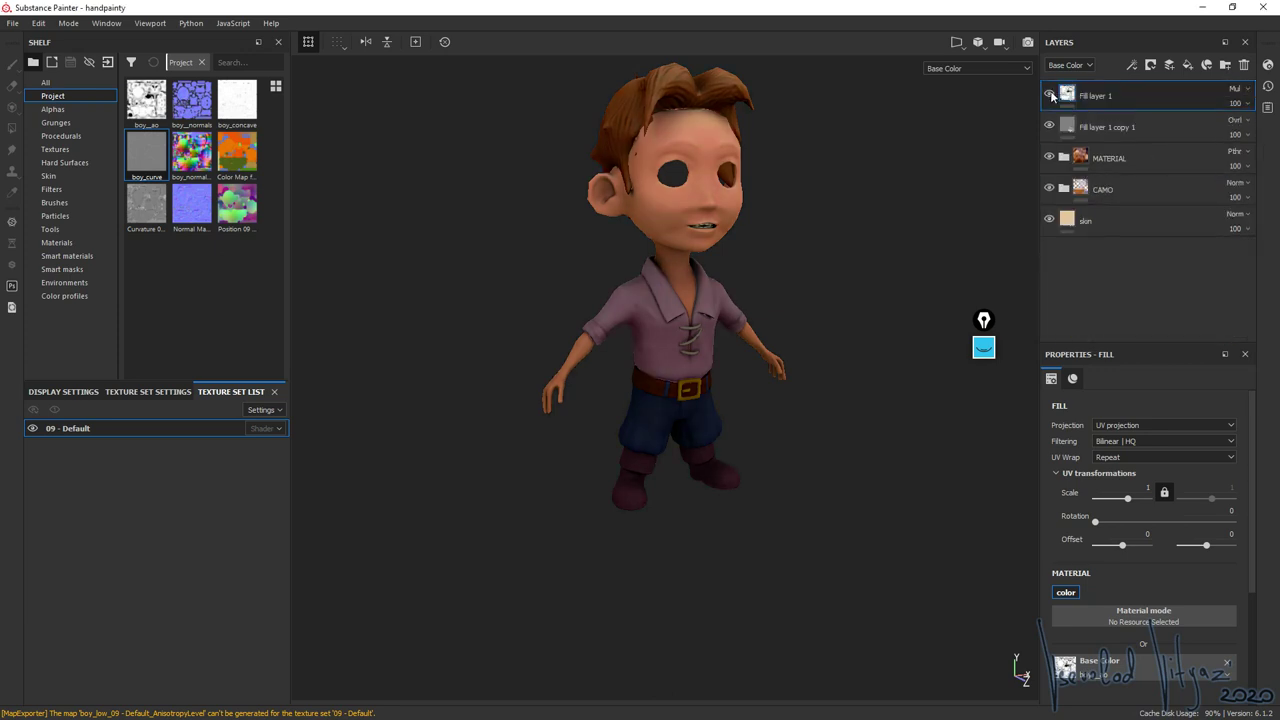
click(1048, 127)
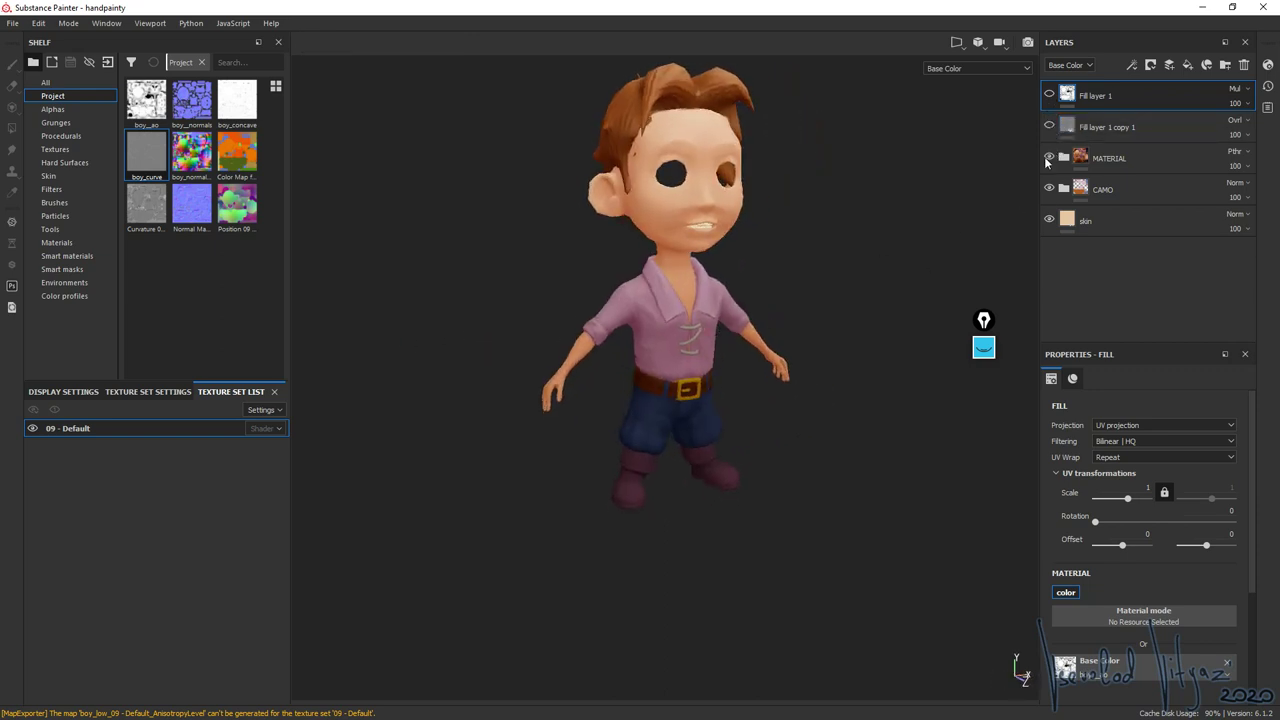
click(1048, 158)
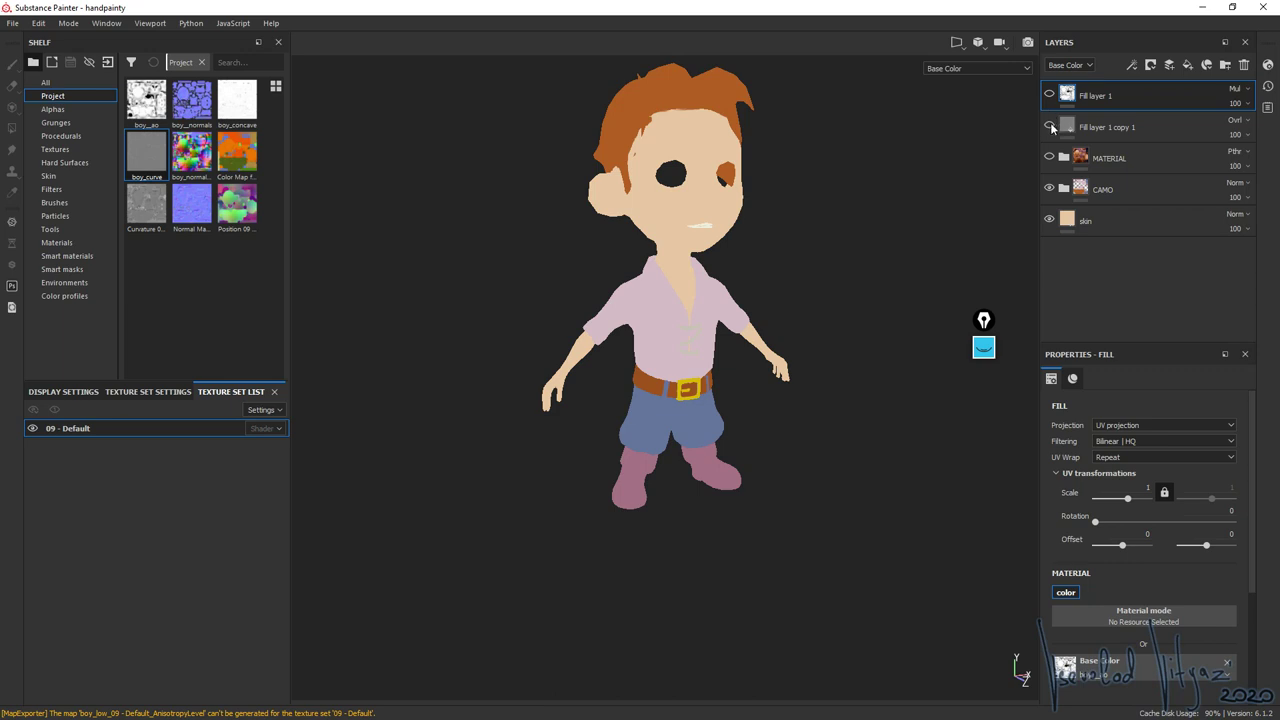
click(1050, 126)
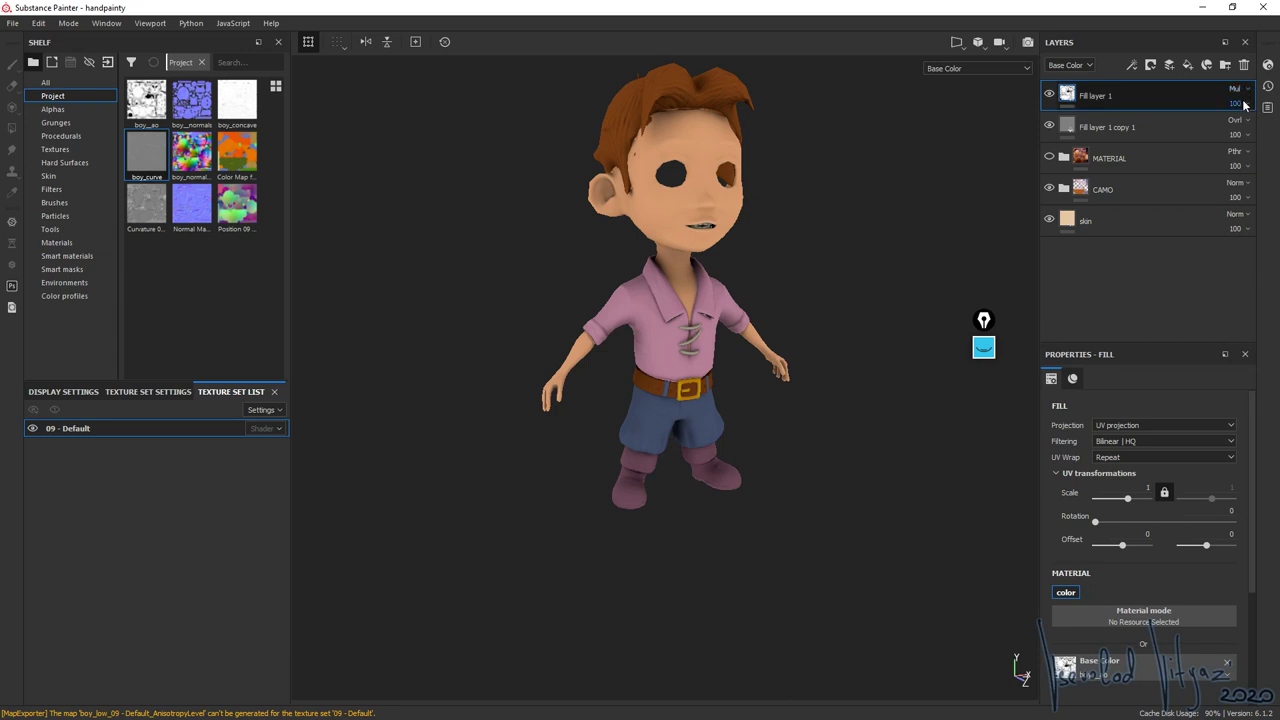
- Set Fill layer 1's opacity to 60
alt+drag(691, 131, 800, 138)
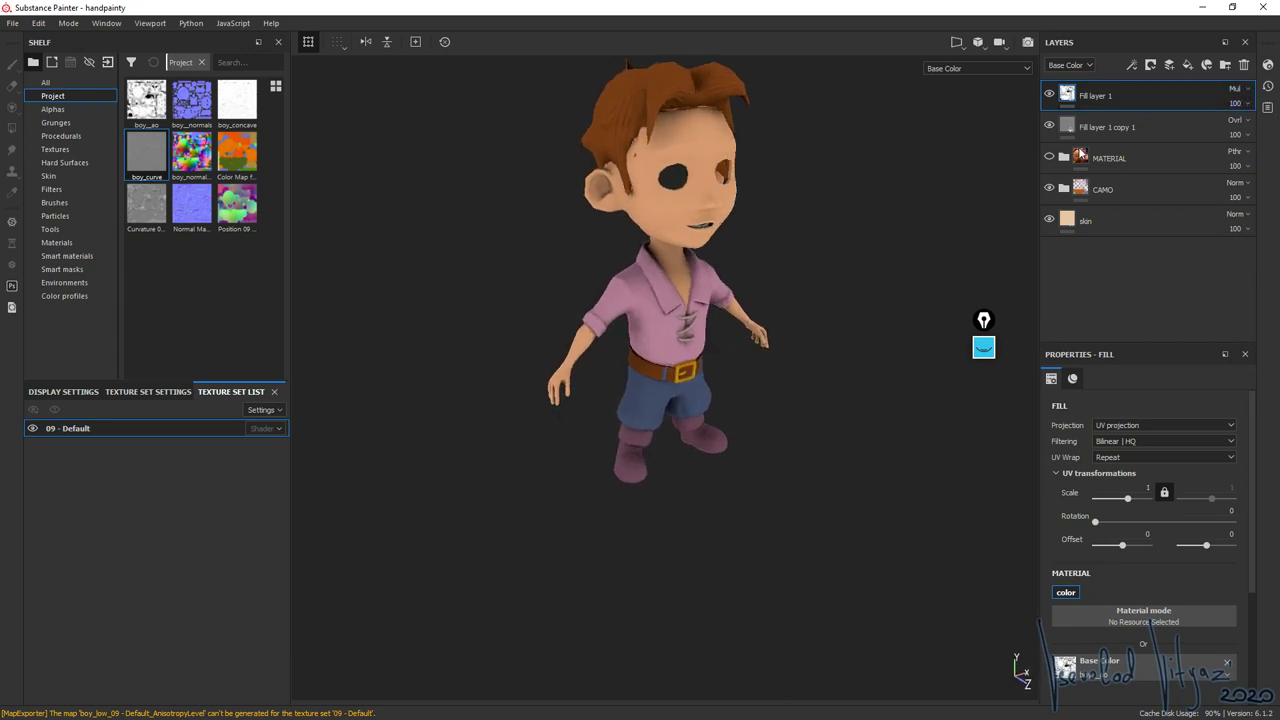
click(1237, 106)
drag(1273, 133, 1252, 132)
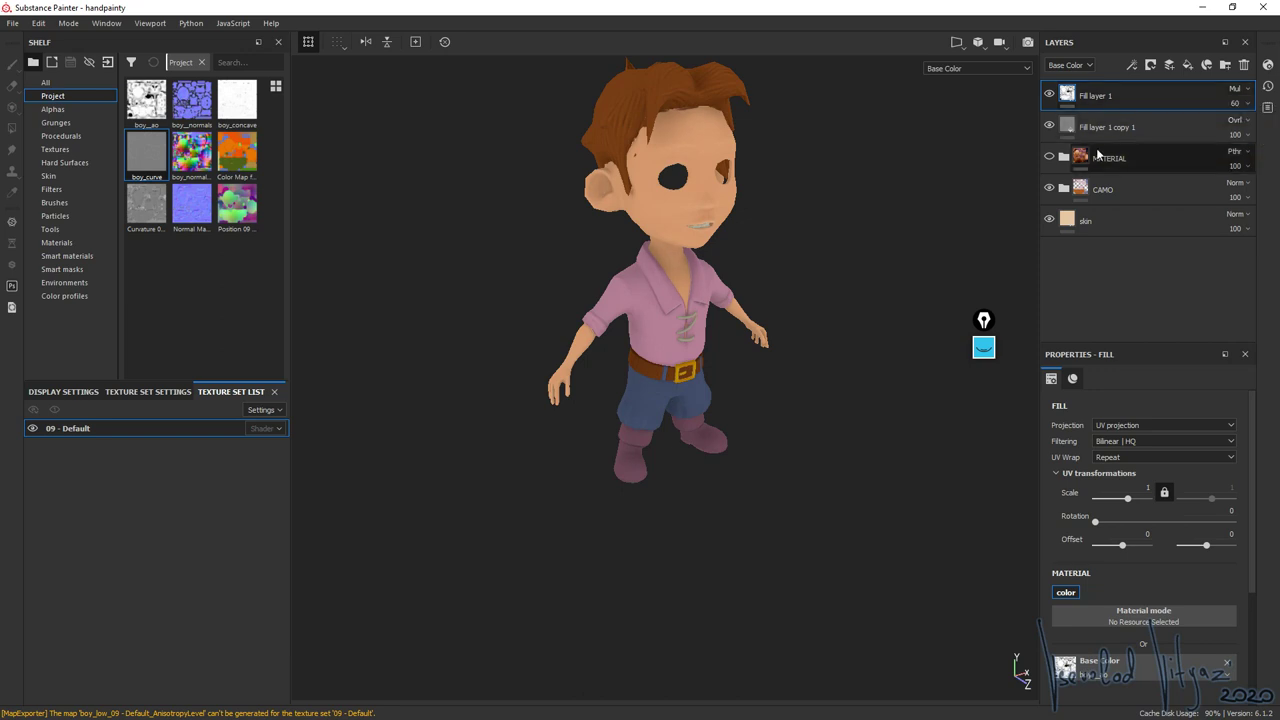
- Toggle the two fill layers and the MATERIAL group to compare the softened AO shading with flat color, and select Fill layer 1 copy 1
click(1049, 127)
click(1049, 127)
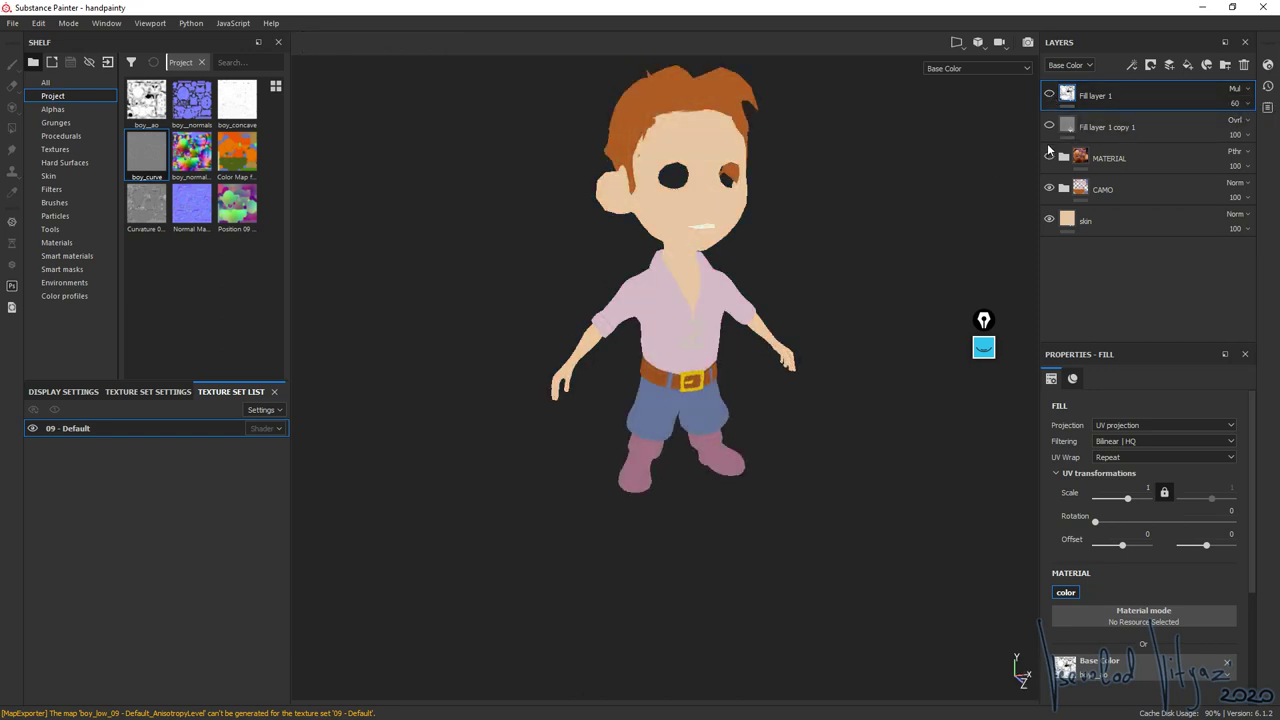
click(1049, 157)
click(1049, 157)
click(1049, 125)
click(1050, 95)
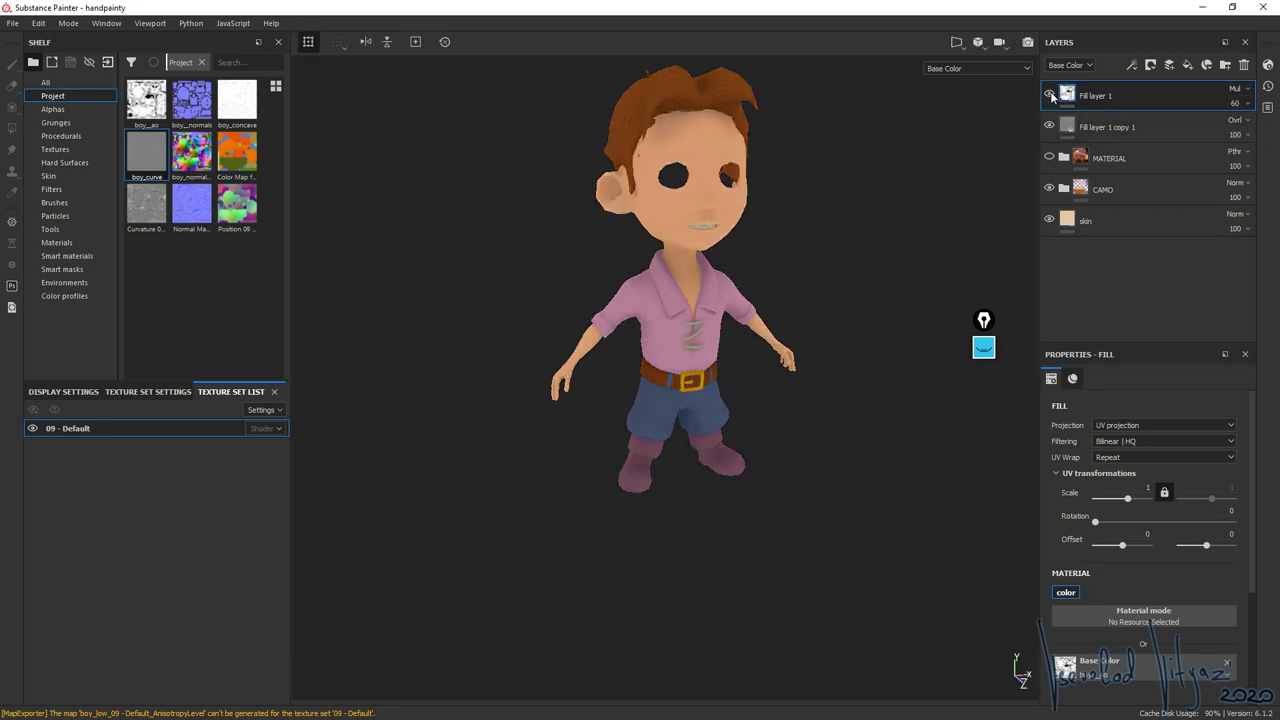
click(1120, 127)
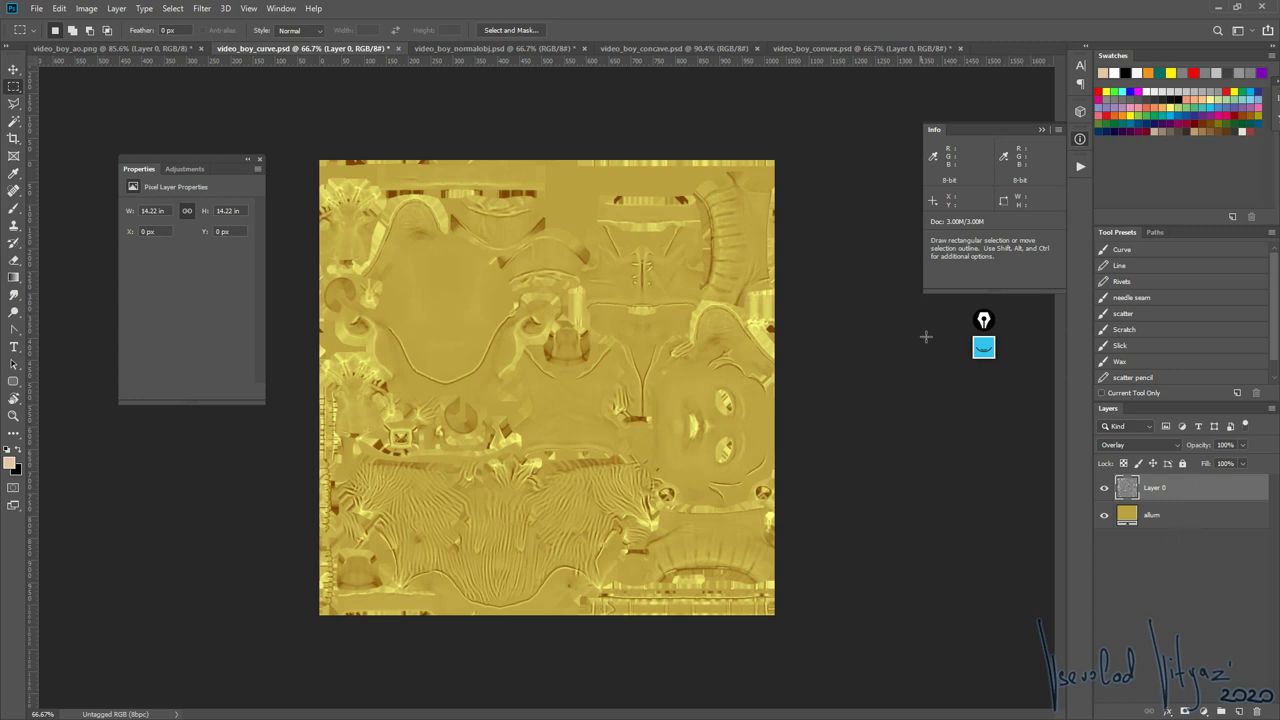
- In Photoshop, review the concave and convex map documents and set Layer 0 in video_boy_curve.psd to Normal blending
click(666, 47)
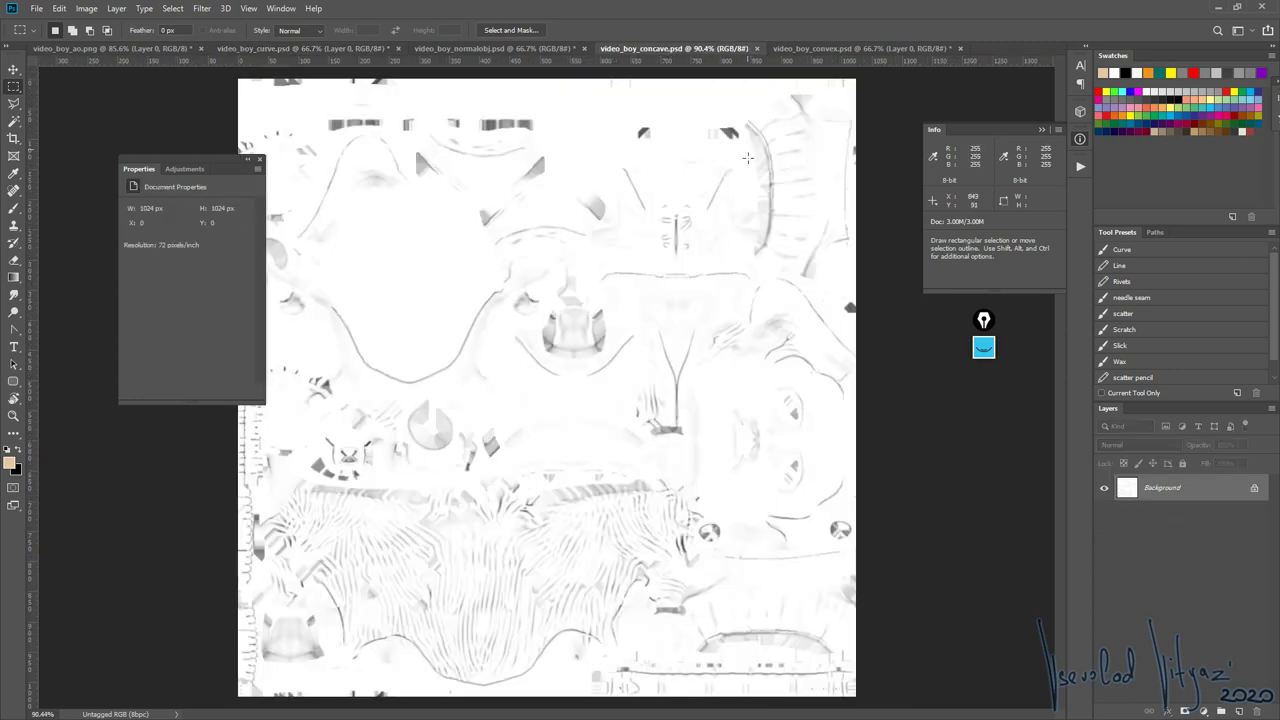
click(835, 48)
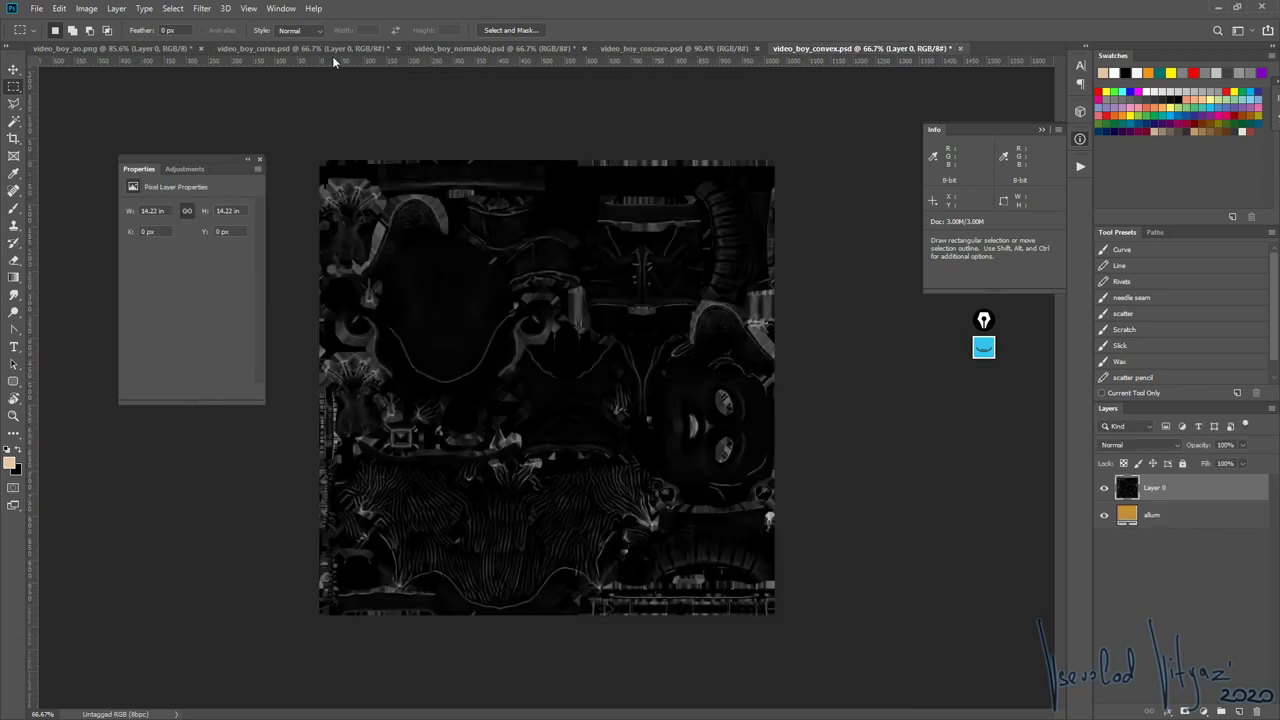
click(336, 48)
click(1135, 446)
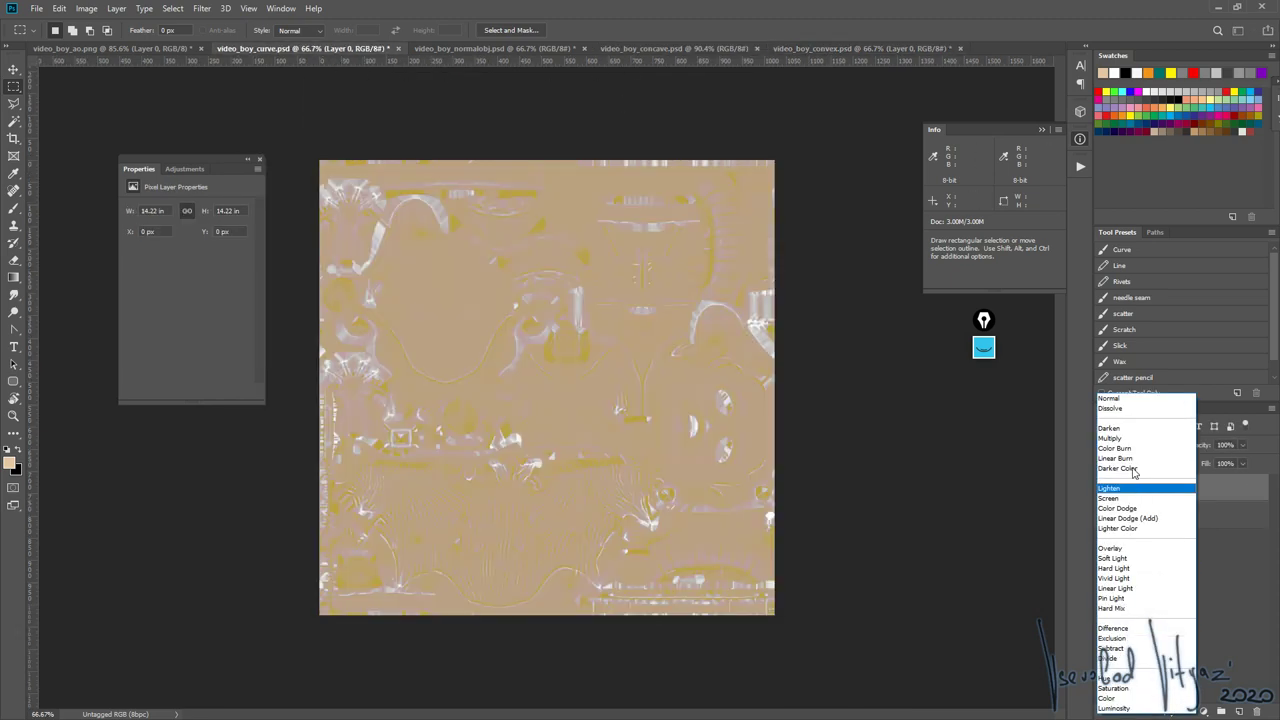
click(1125, 400)
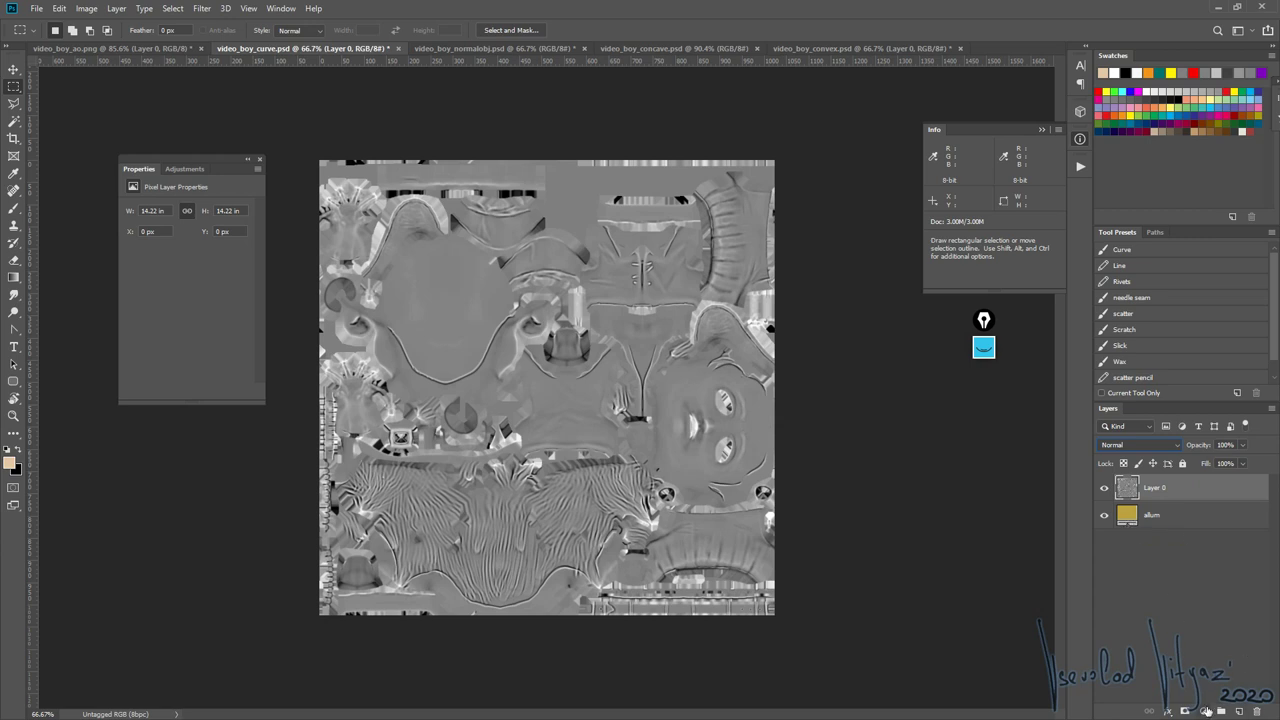
- Add a Curves adjustment layer above Layer 0 in video_boy_curve.psd and select its adjustment thumbnail
click(1205, 712)
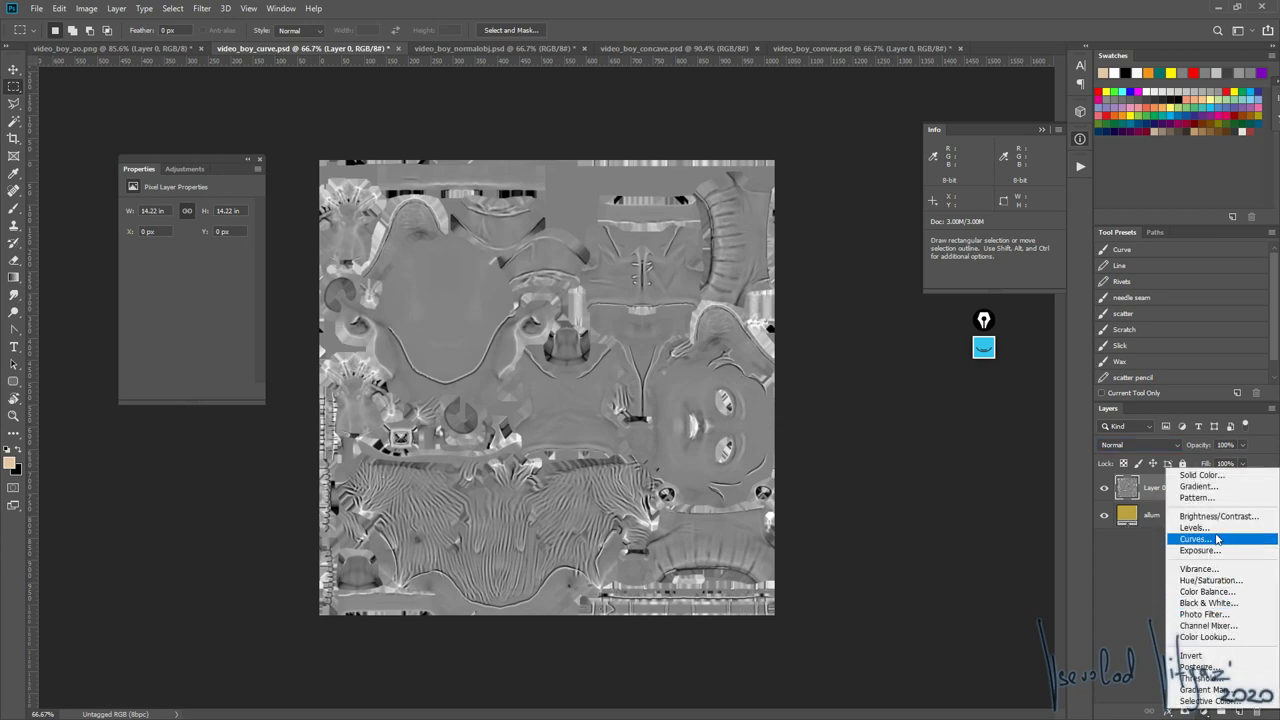
click(1212, 545)
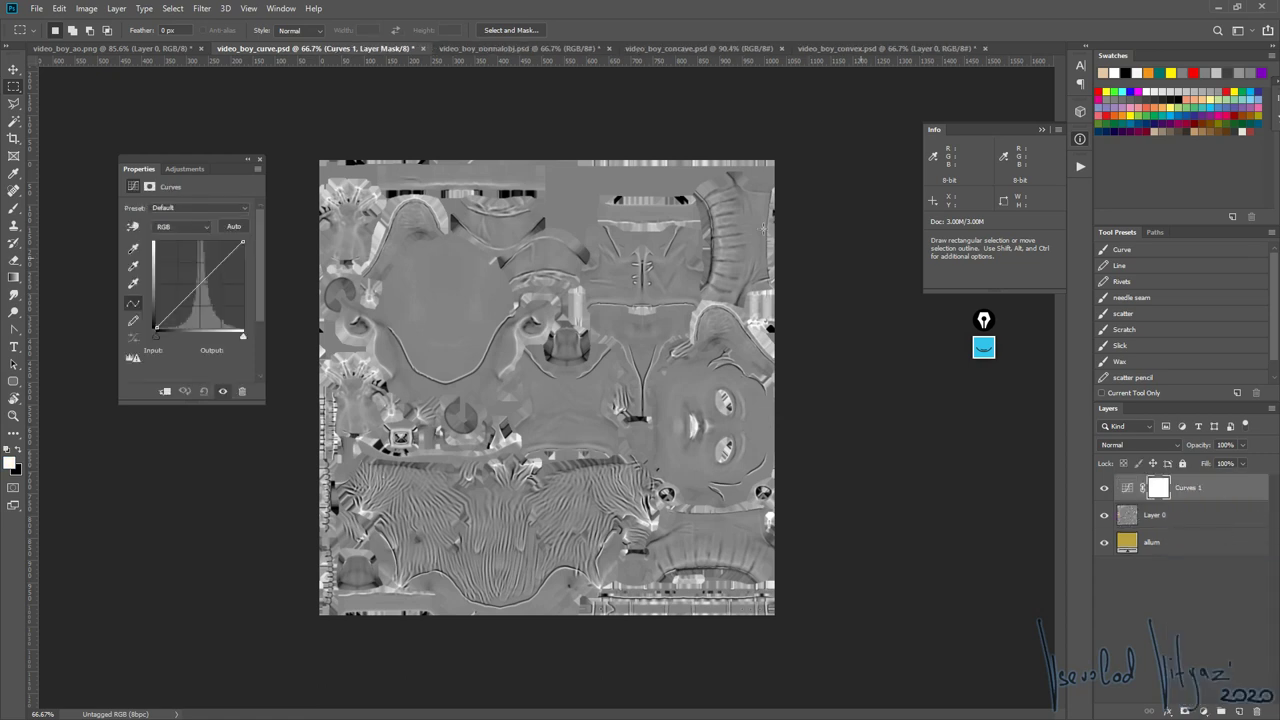
click(1128, 487)
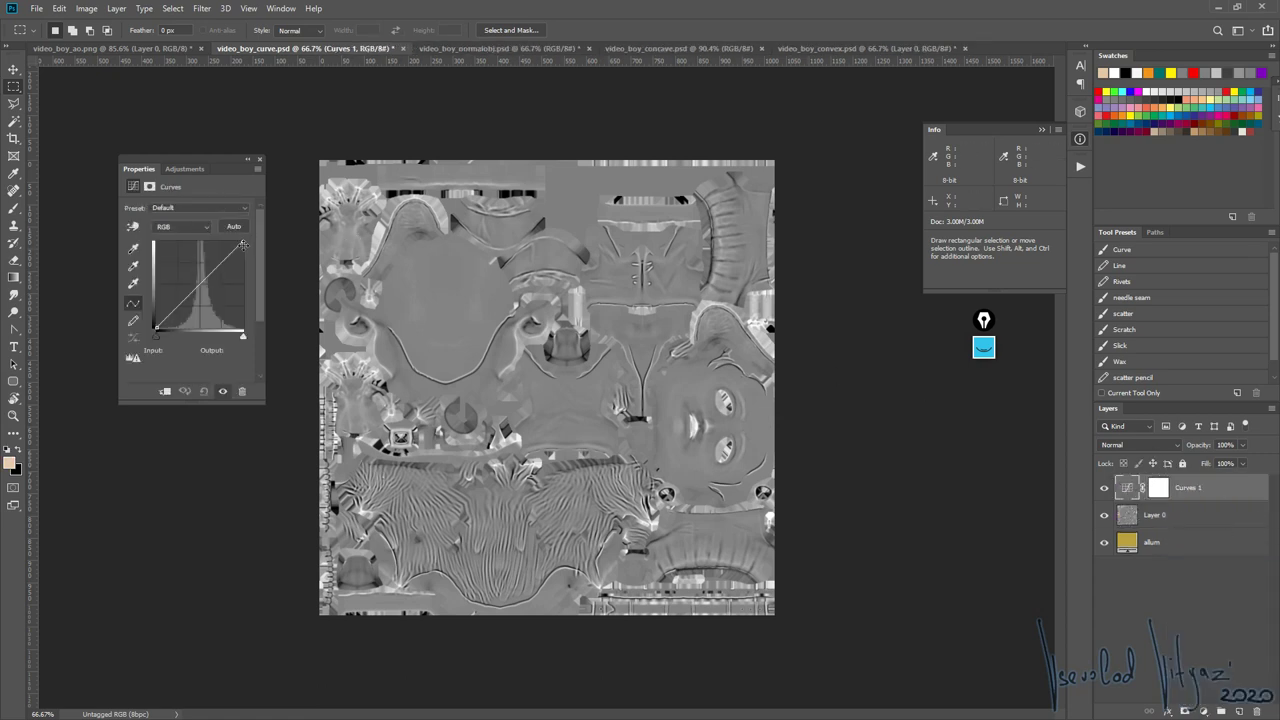
- Raise the Curves black point to the histogram's middle to isolate convex edges, and compare the result with video_boy_convex.psd
drag(157, 341, 198, 341)
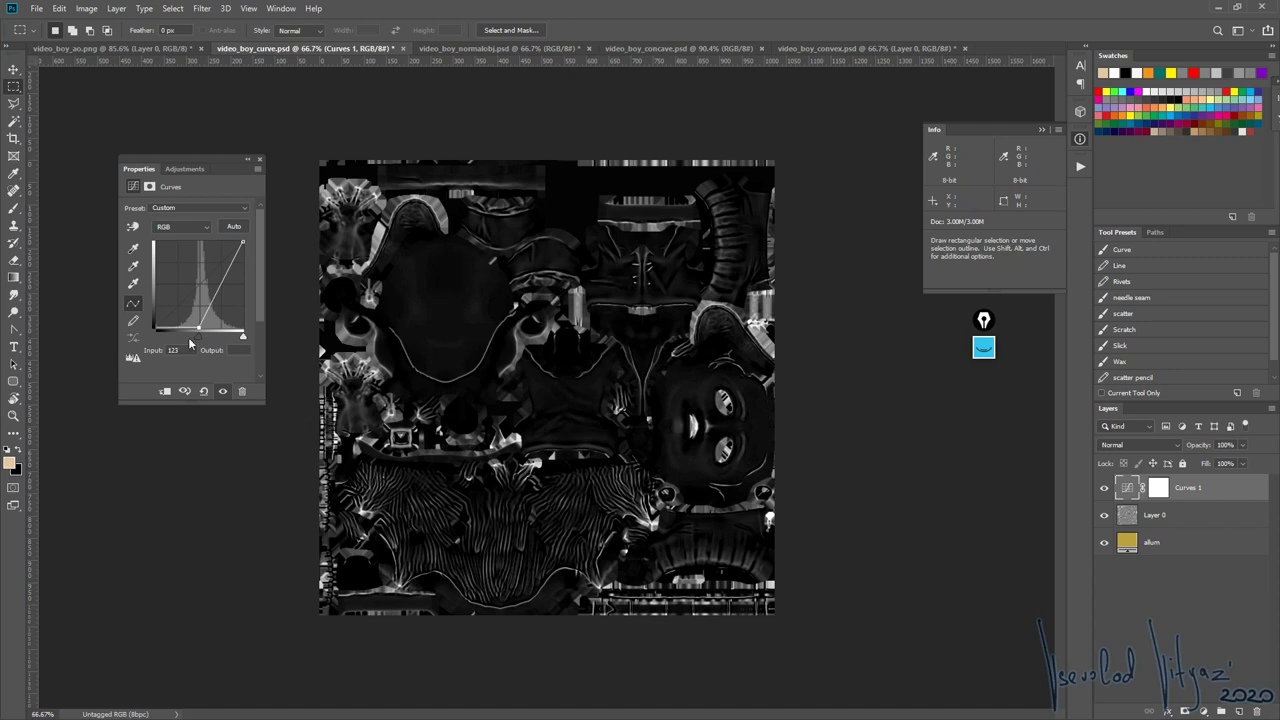
mouse_move(190, 343)
mouse_down()
mouse_move(129, 342)
mouse_move(209, 352)
mouse_move(199, 362)
mouse_up()
click(816, 50)
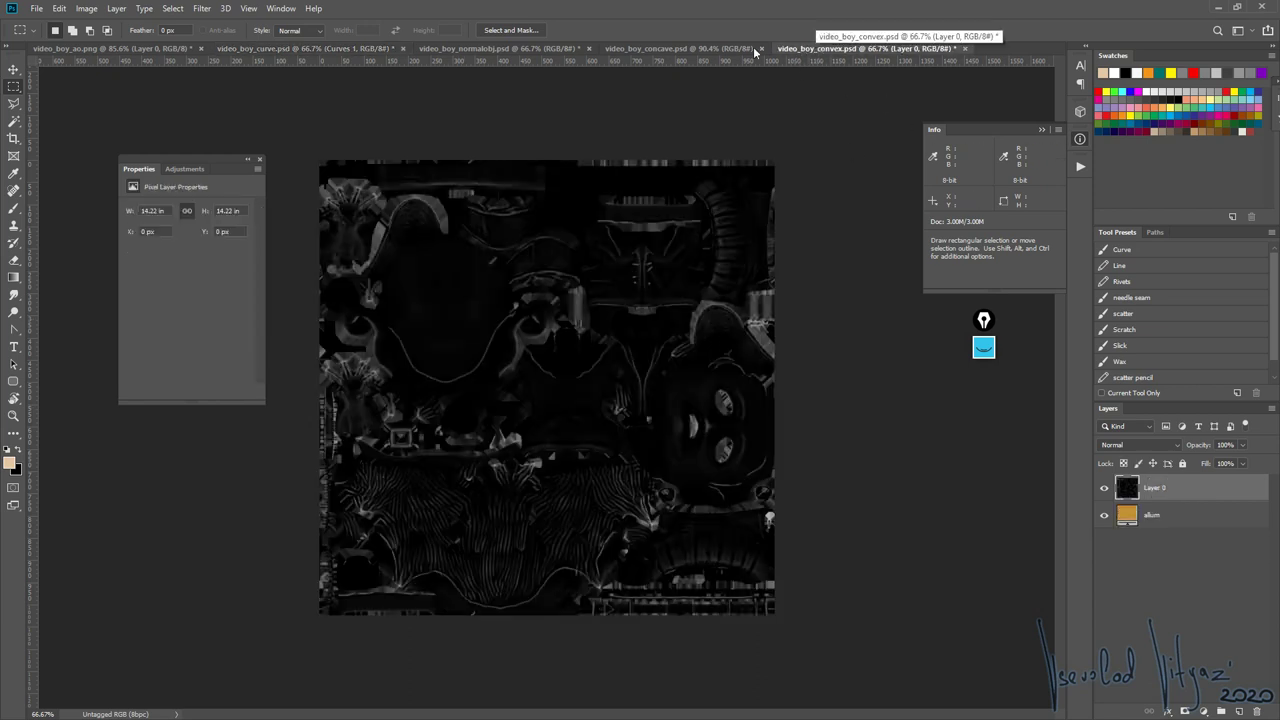
click(312, 48)
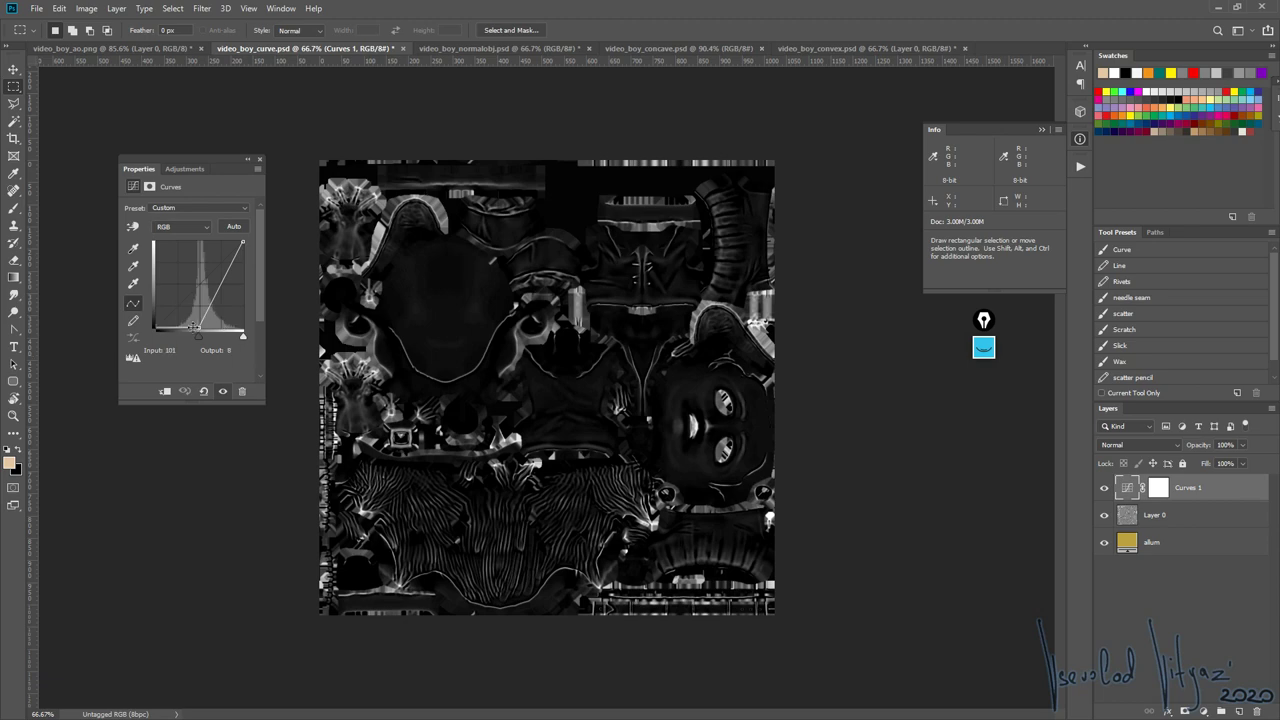
- Restore the Curves black point, lower the white point to input 128, and compare the result with video_boy_concave.psd
drag(197, 336, 155, 336)
drag(243, 340, 200, 341)
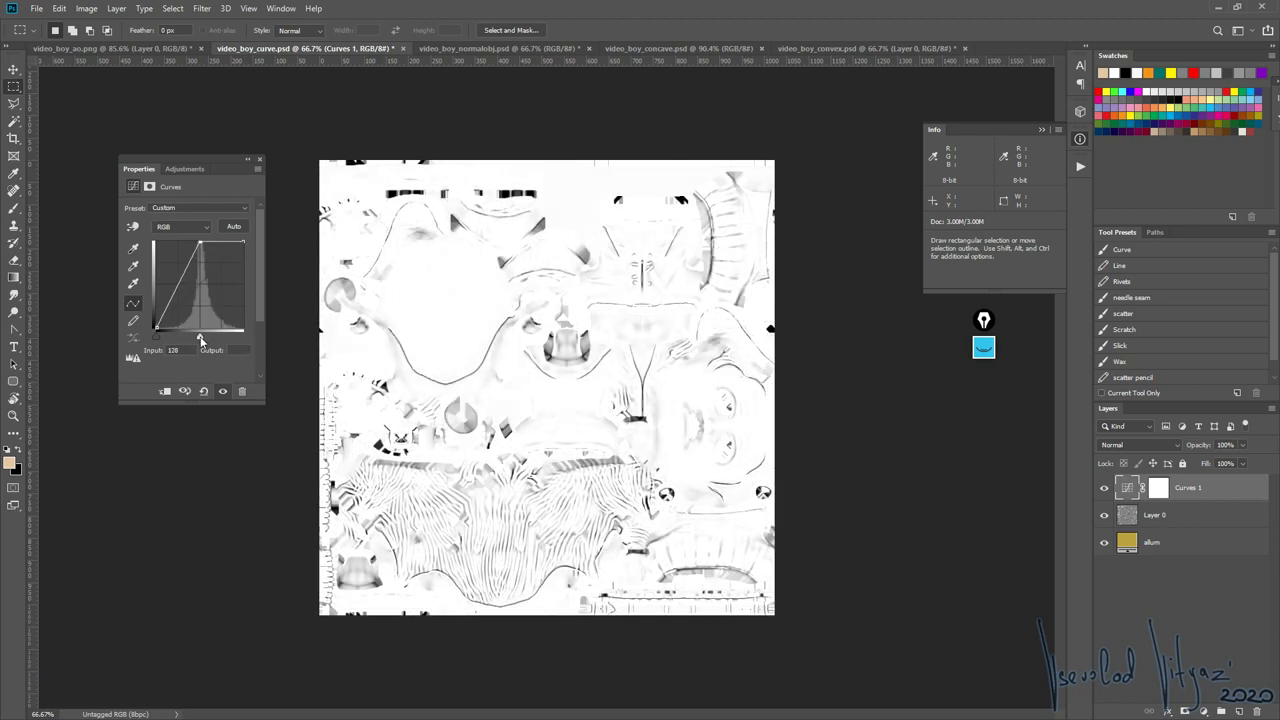
click(645, 49)
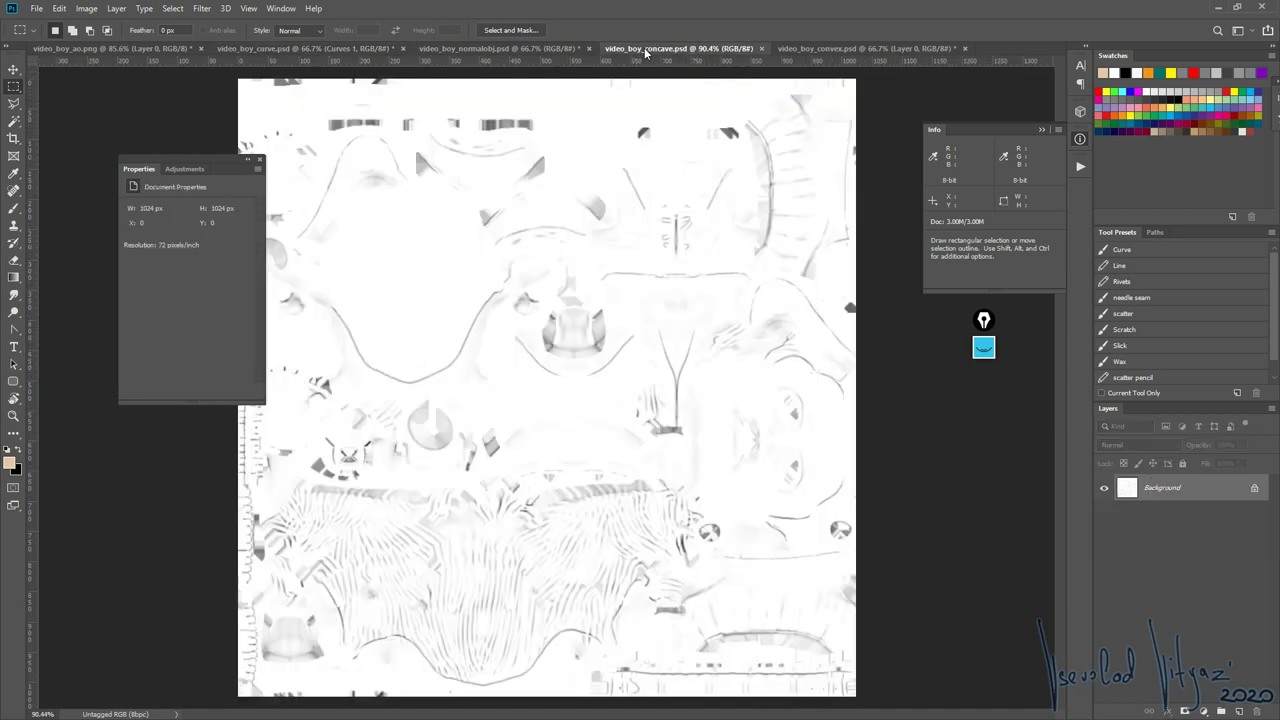
click(300, 48)
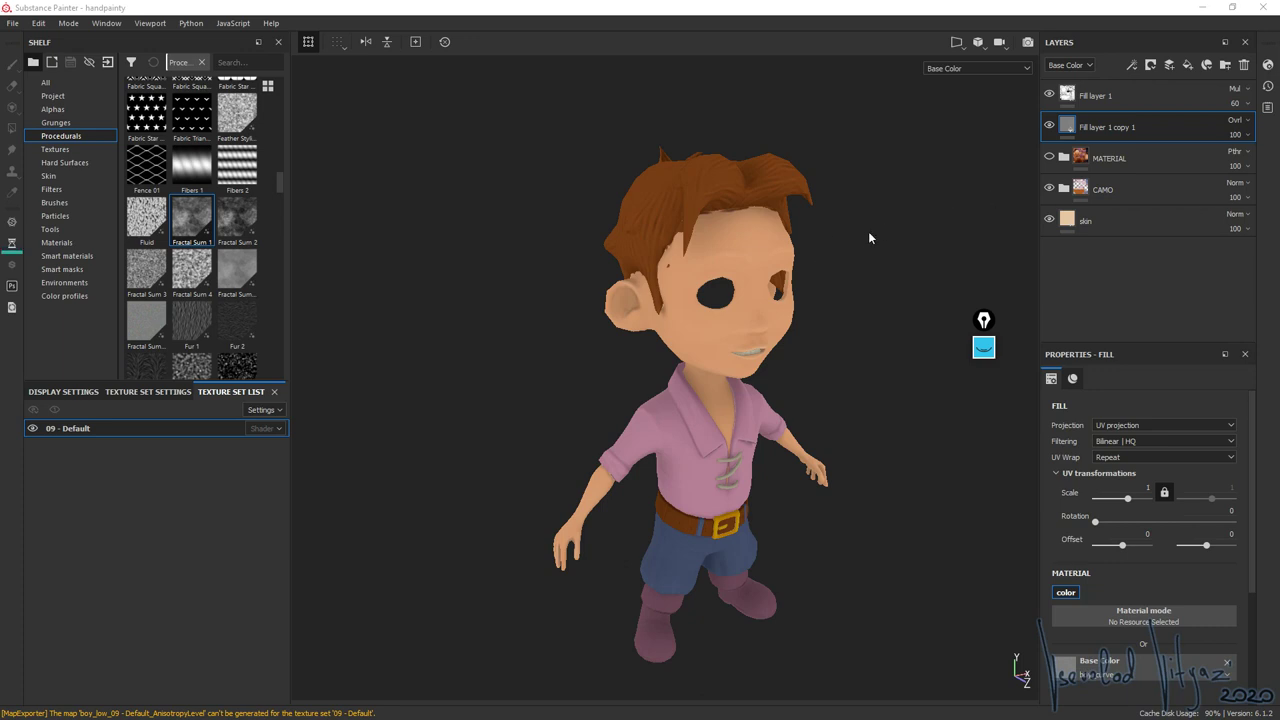
- In Substance Painter, open the annotation tools and draw a blue profile line with three waves in the empty space beside the character
alt+drag(874, 243, 820, 240)
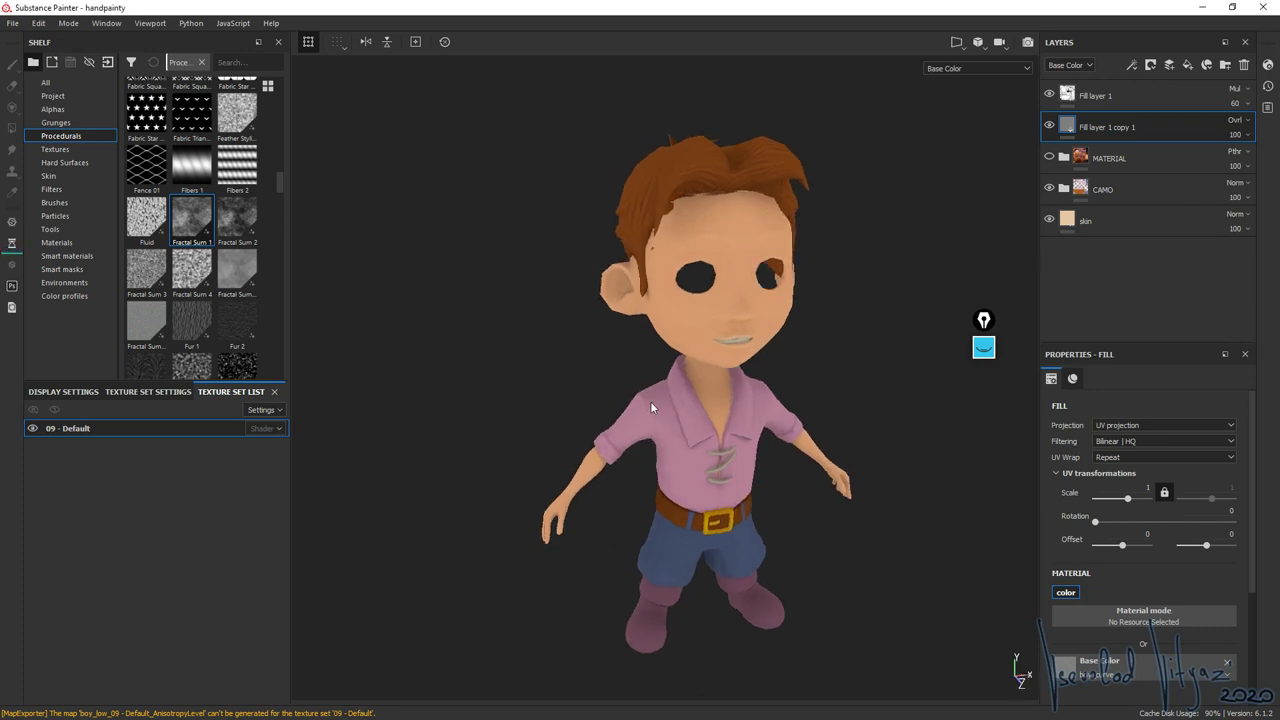
alt+drag(822, 319, 878, 274)
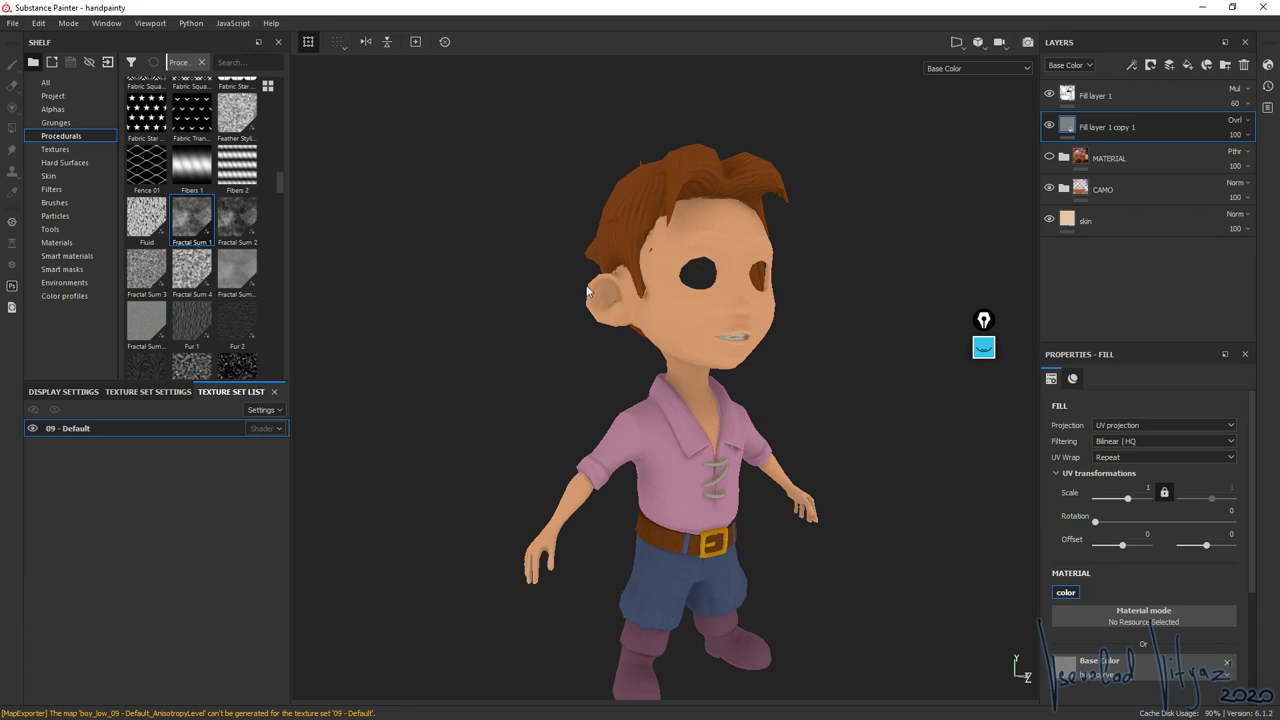
alt+drag(587, 290, 840, 365)
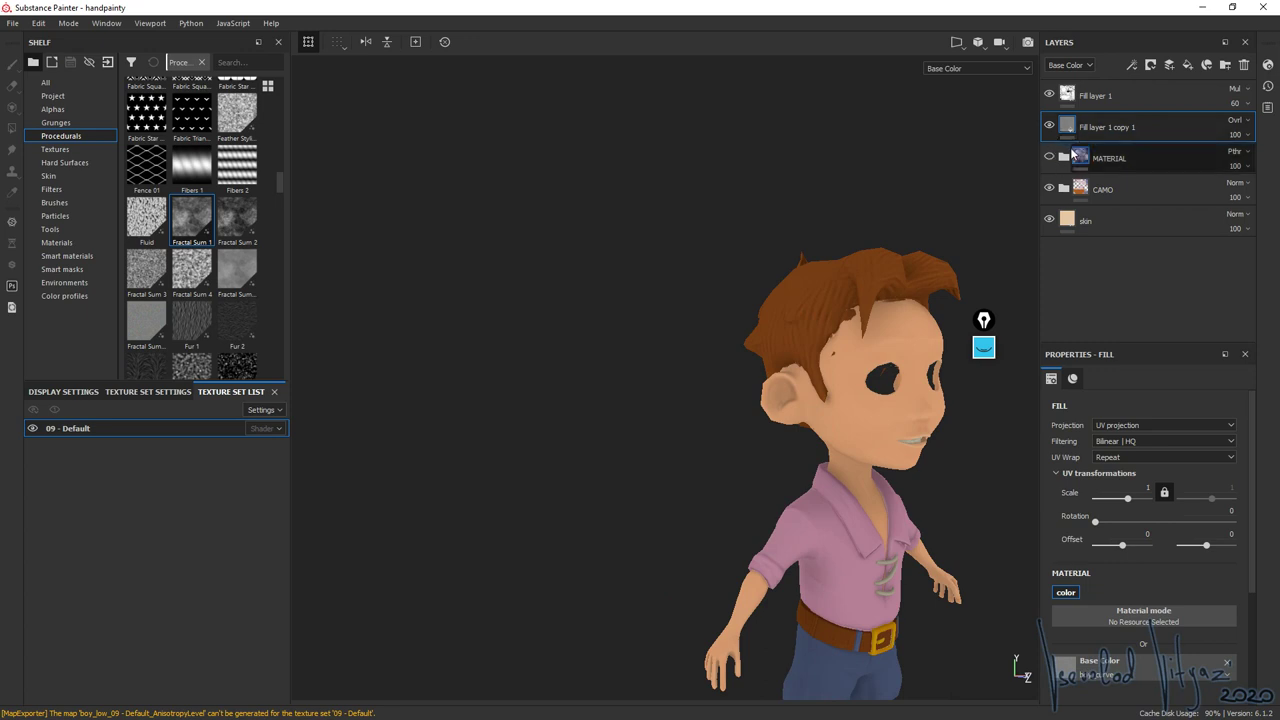
alt+drag(973, 211, 805, 352)
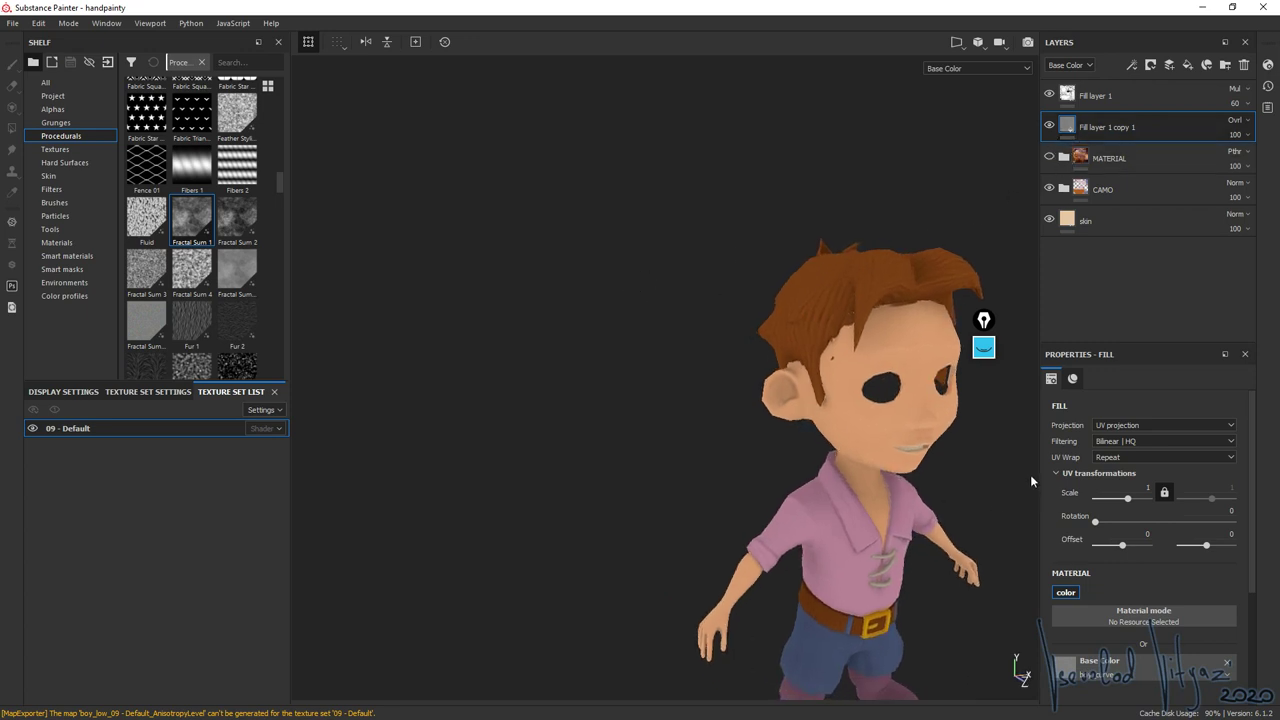
click(984, 347)
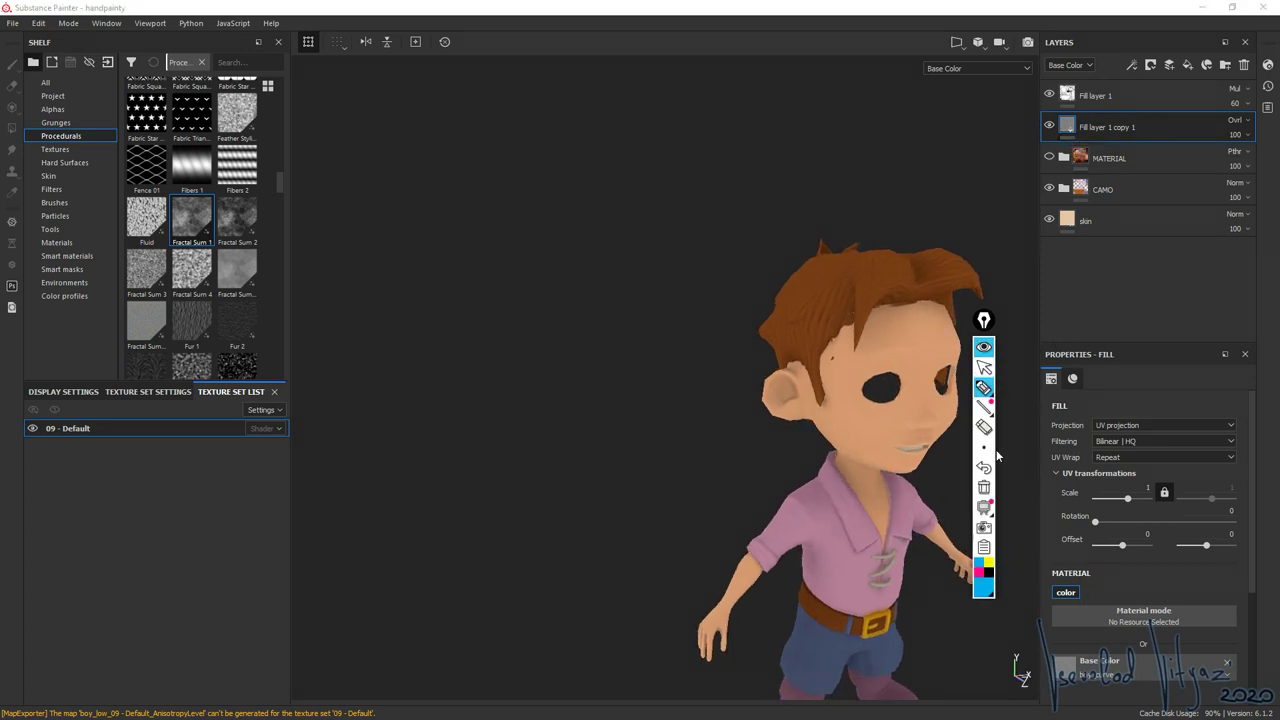
mouse_move(341, 221)
mouse_down()
mouse_move(501, 232)
mouse_move(536, 209)
mouse_move(571, 246)
mouse_move(613, 212)
mouse_move(643, 244)
mouse_move(659, 217)
mouse_move(695, 238)
mouse_move(853, 241)
mouse_up()
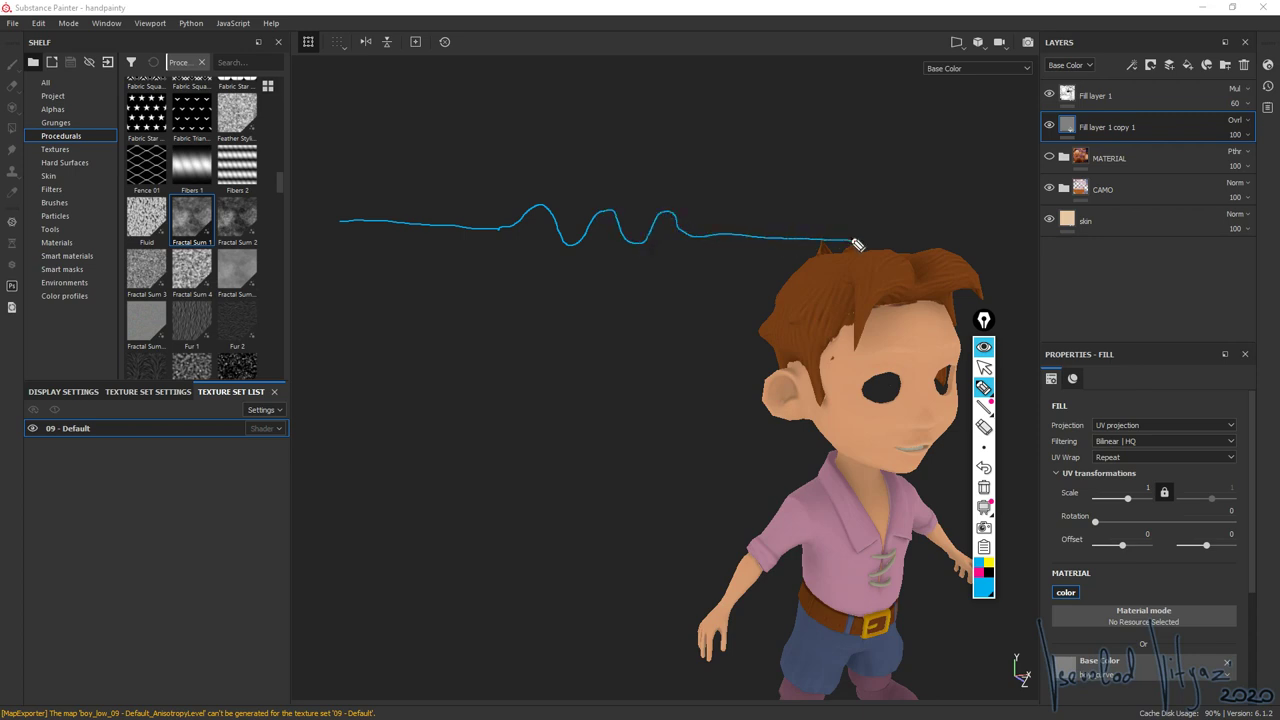
- Shade the valleys and the outer dips of the blue wave profile with black annotation strokes
mouse_move(983, 447)
mouse_move(984, 416)
click(989, 567)
mouse_move(604, 250)
mouse_down()
mouse_move(574, 249)
mouse_move(557, 231)
mouse_move(586, 240)
mouse_move(563, 243)
mouse_up()
mouse_move(648, 240)
mouse_down()
mouse_move(624, 238)
mouse_move(634, 251)
mouse_move(622, 230)
mouse_move(720, 237)
mouse_up()
drag(523, 229, 480, 237)
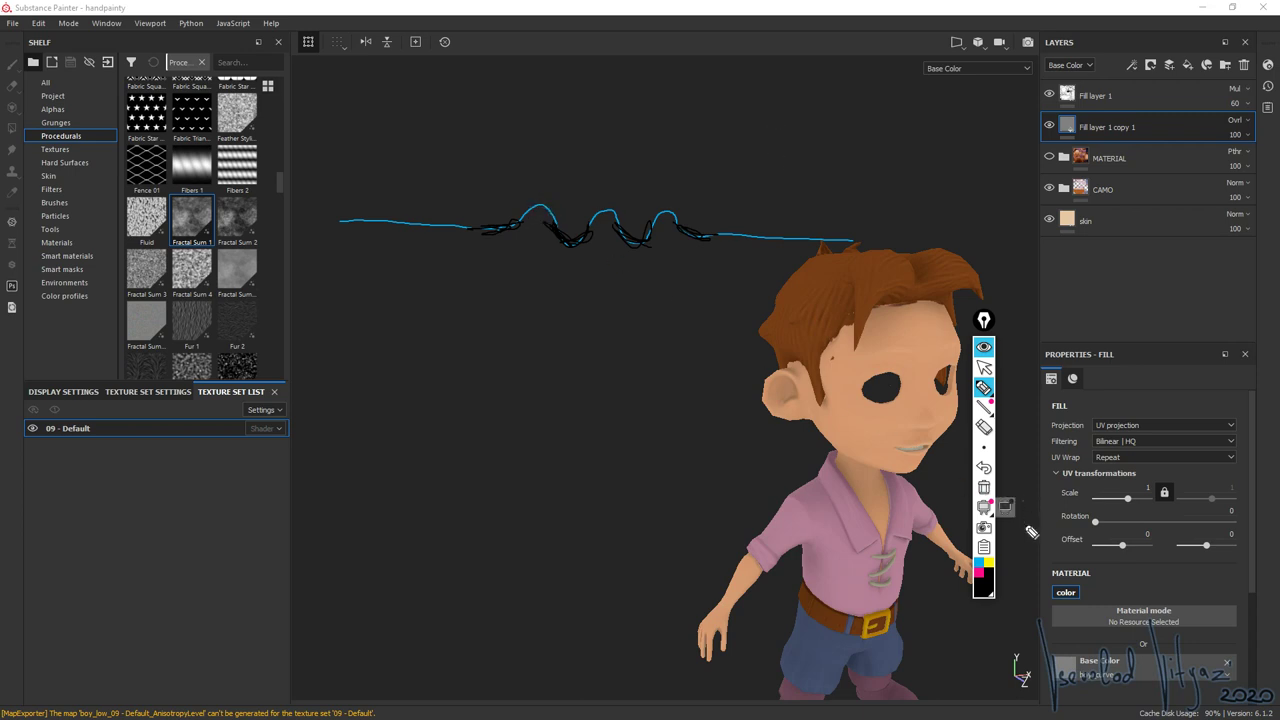
- Mark the three wave crests with light gray annotation strokes, and close the annotation overlay
click(985, 588)
click(1014, 585)
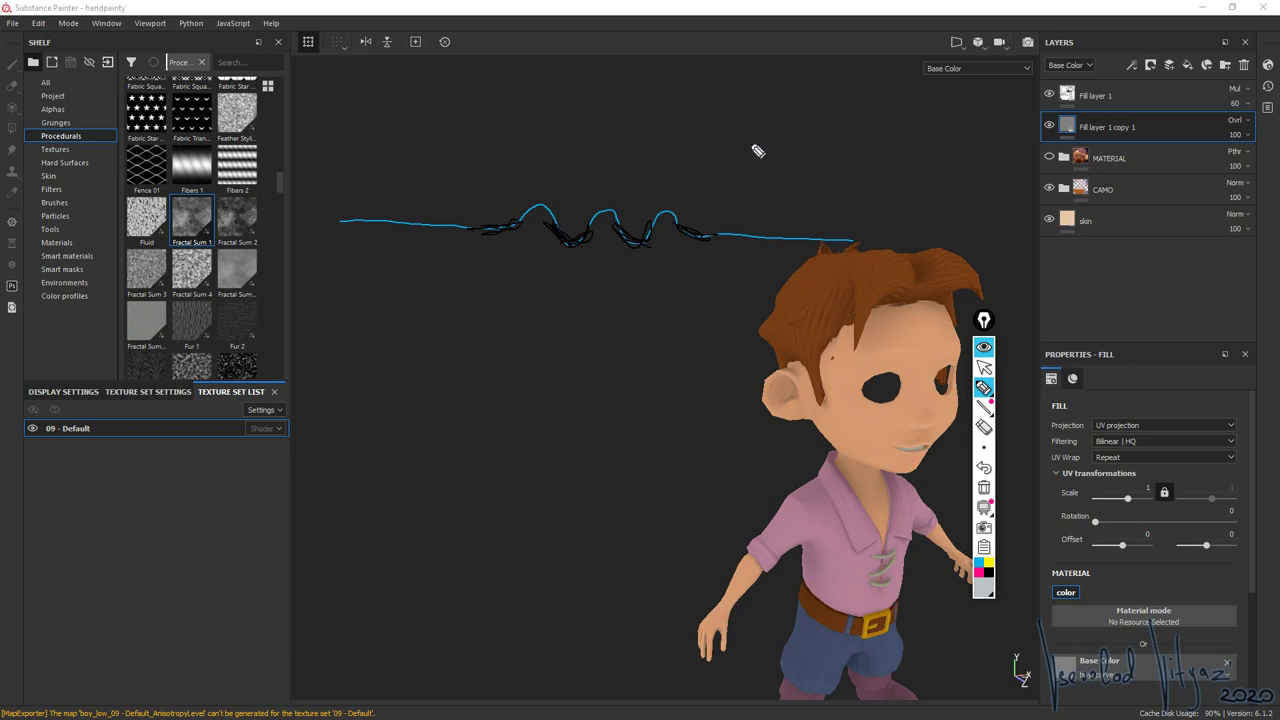
drag(540, 213, 598, 209)
mouse_move(672, 222)
mouse_down()
mouse_move(660, 213)
mouse_move(676, 222)
mouse_up()
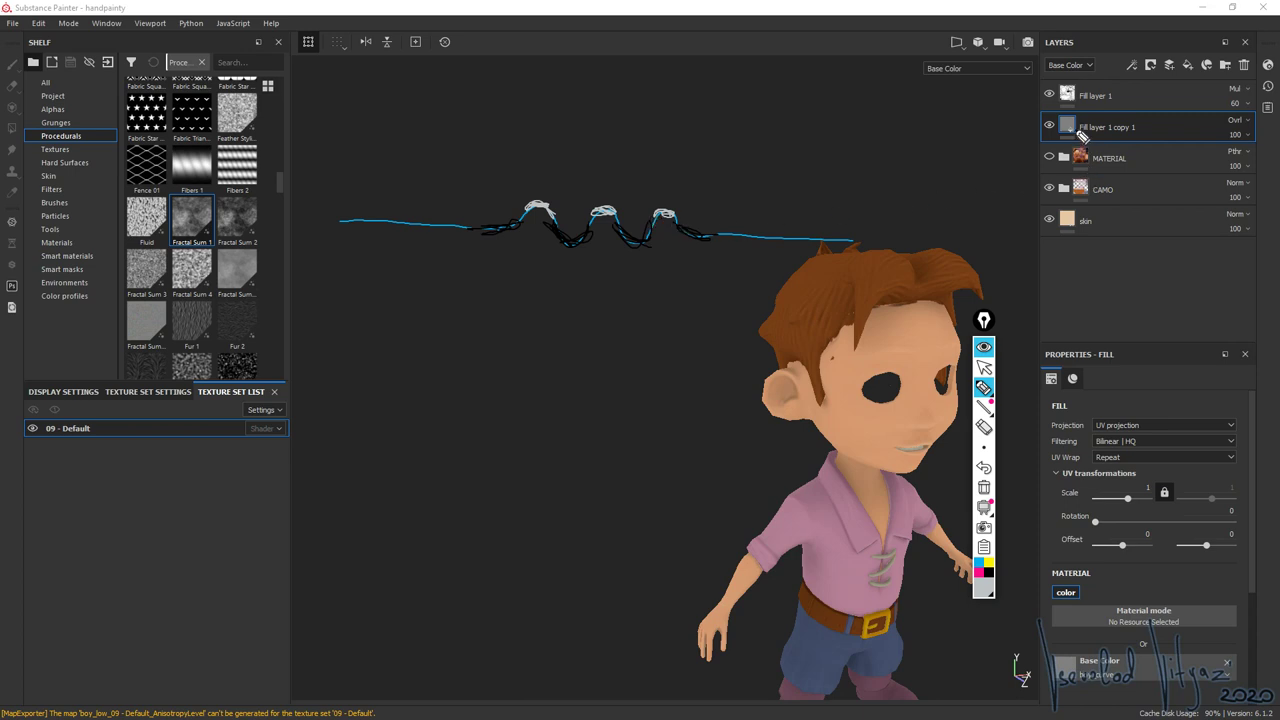
click(984, 346)
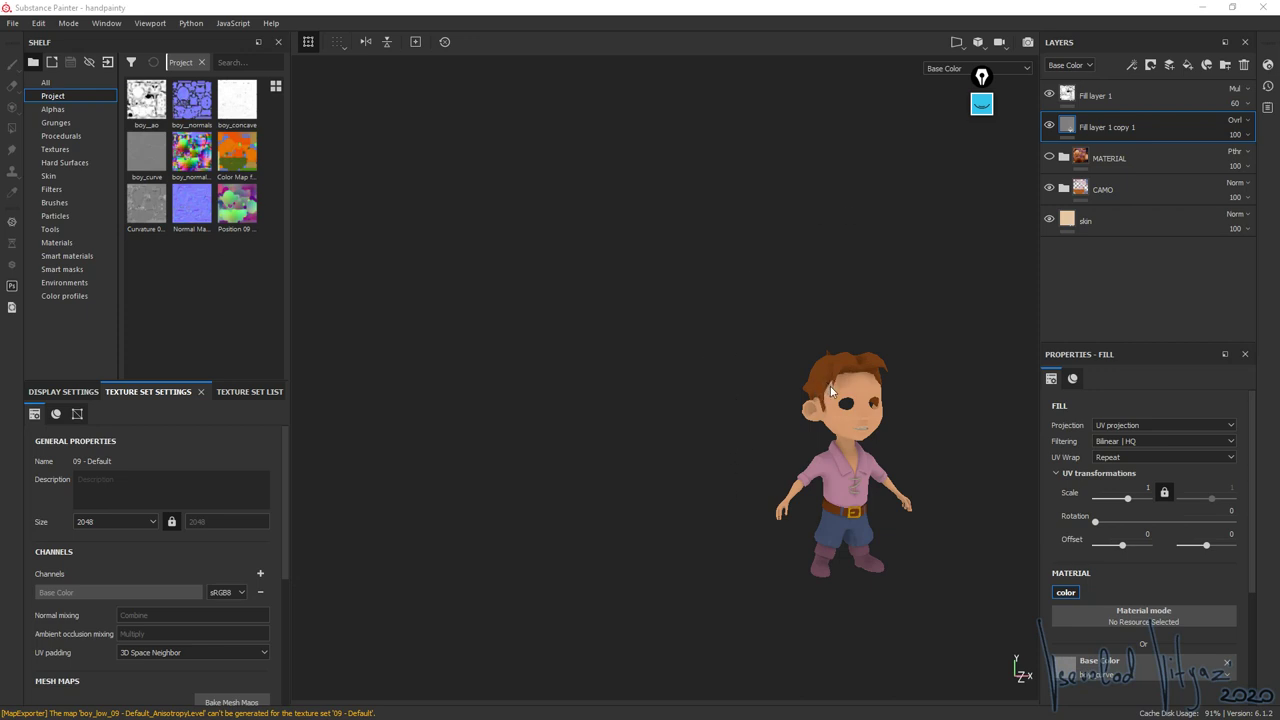
- Reopen the annotation overlay and draw a large pink circle with a center dot in the empty space beside the character
middle_drag(843, 380, 789, 390)
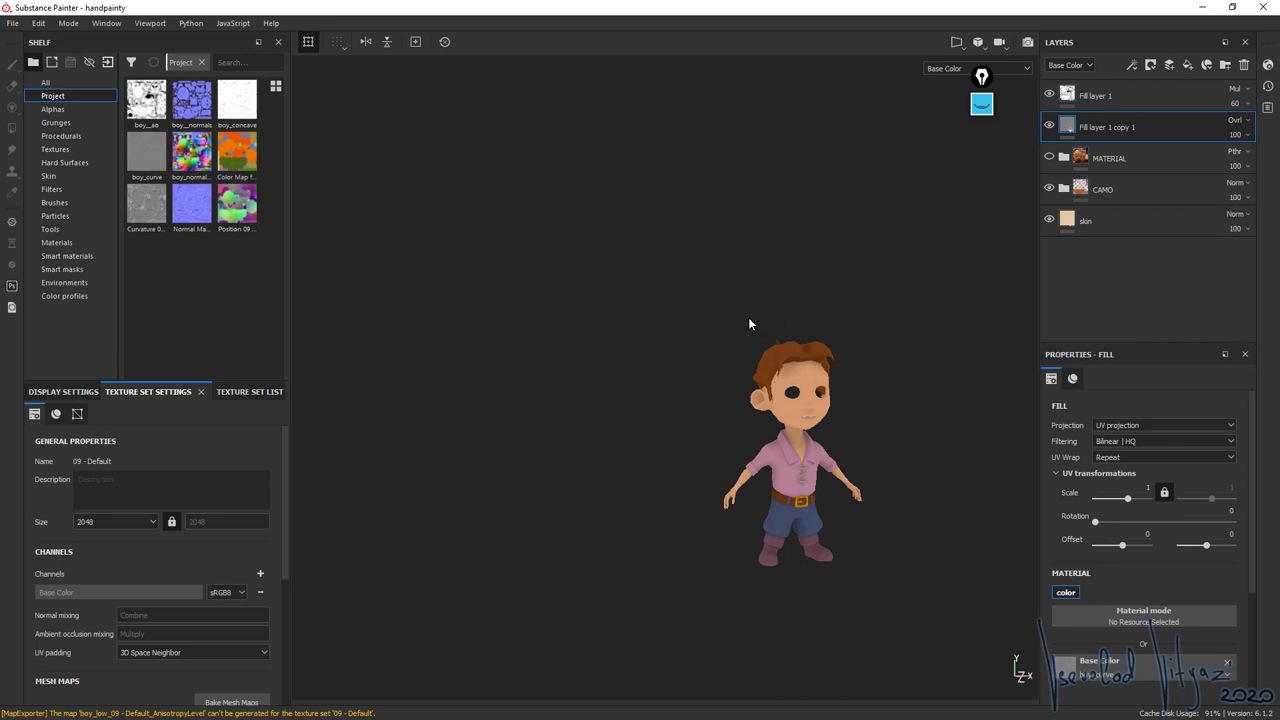
alt+drag(757, 286, 755, 316)
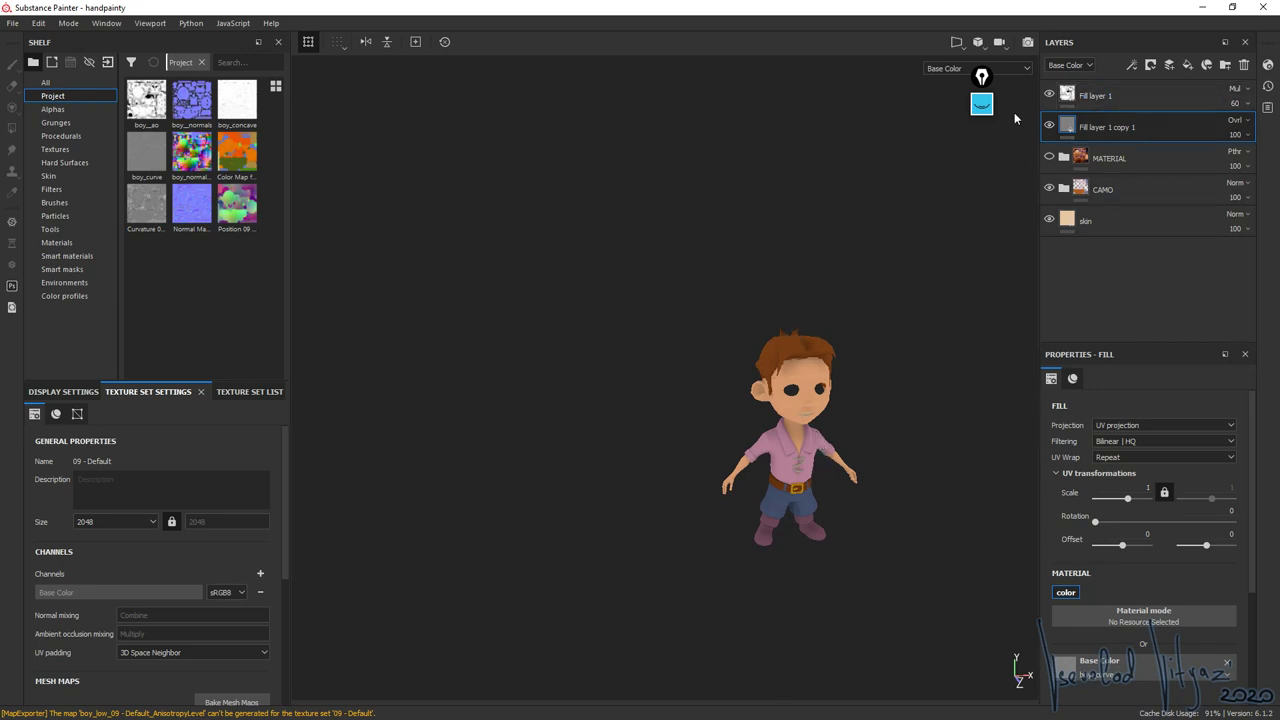
click(981, 143)
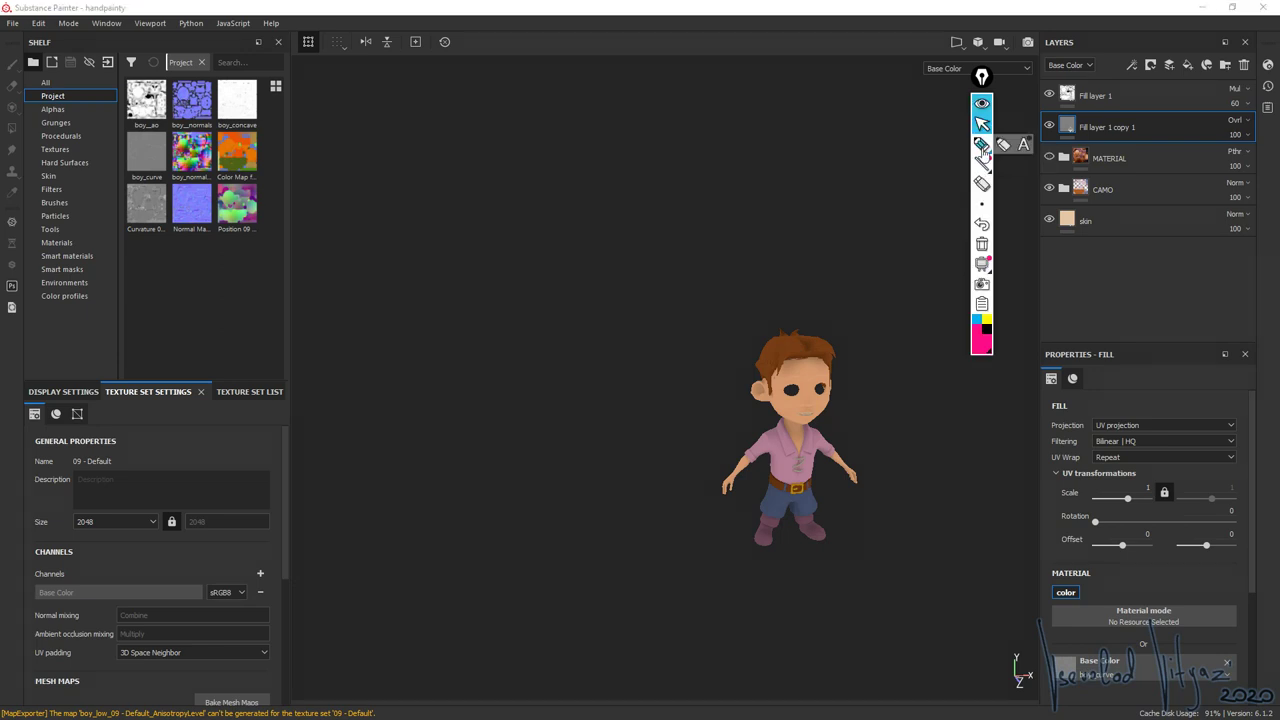
click(467, 222)
mouse_move(436, 92)
mouse_down()
mouse_move(332, 160)
mouse_move(330, 295)
mouse_move(459, 368)
mouse_move(582, 318)
mouse_move(585, 170)
mouse_move(495, 105)
mouse_move(434, 87)
mouse_up()
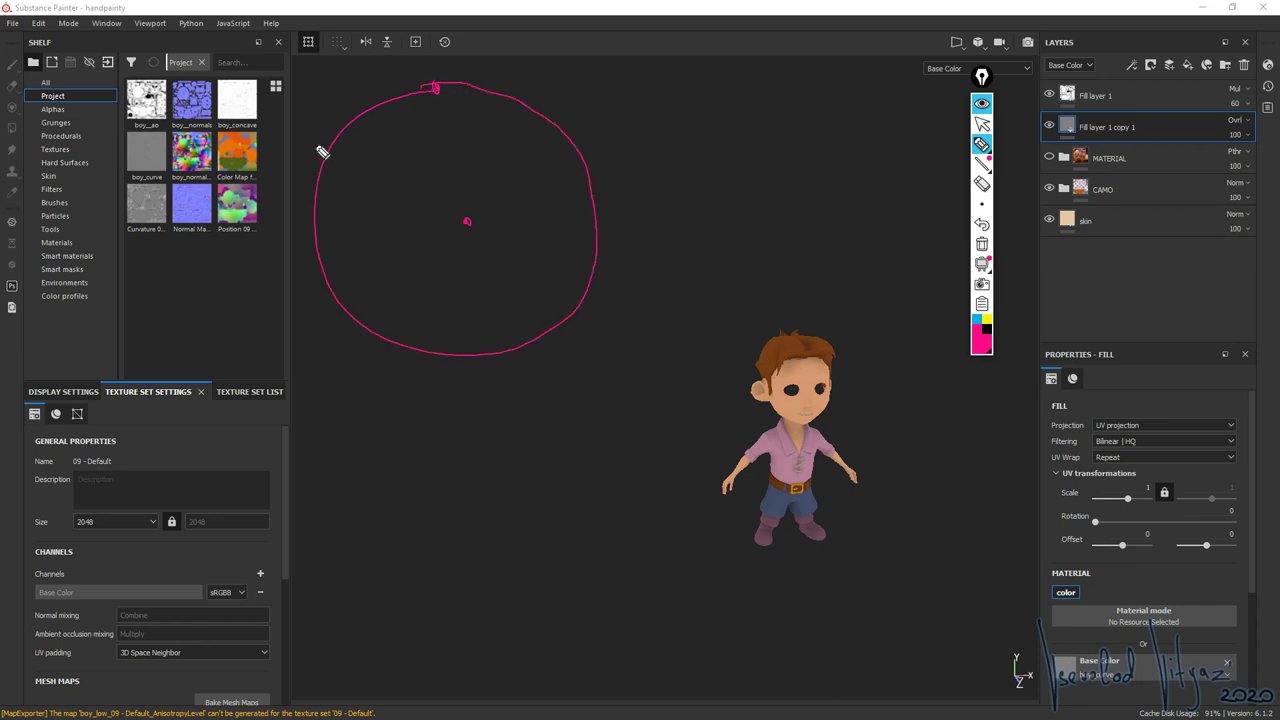
- Add three inward-pointing arrows along the pink circle's edge and a horizontal line through its center
mouse_move(320, 155)
mouse_down()
mouse_move(366, 175)
mouse_move(356, 170)
mouse_up()
drag(434, 91, 456, 120)
drag(482, 348, 466, 320)
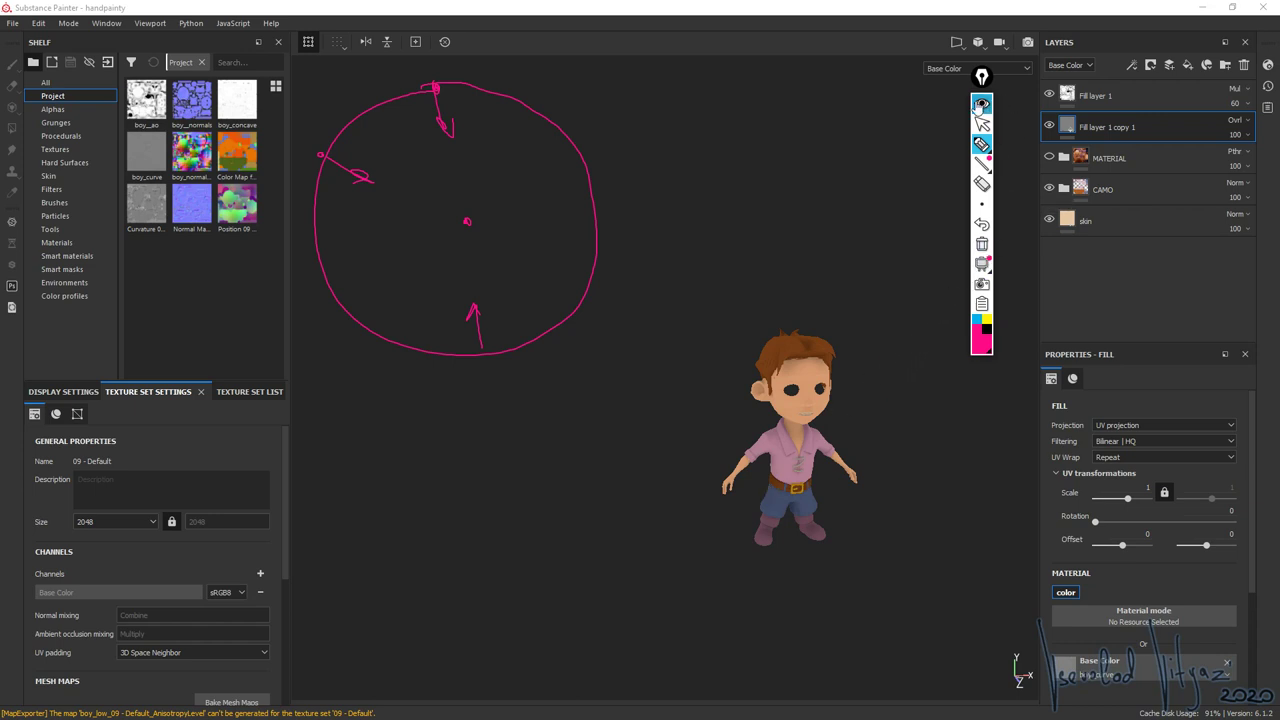
click(981, 103)
drag(306, 222, 680, 218)
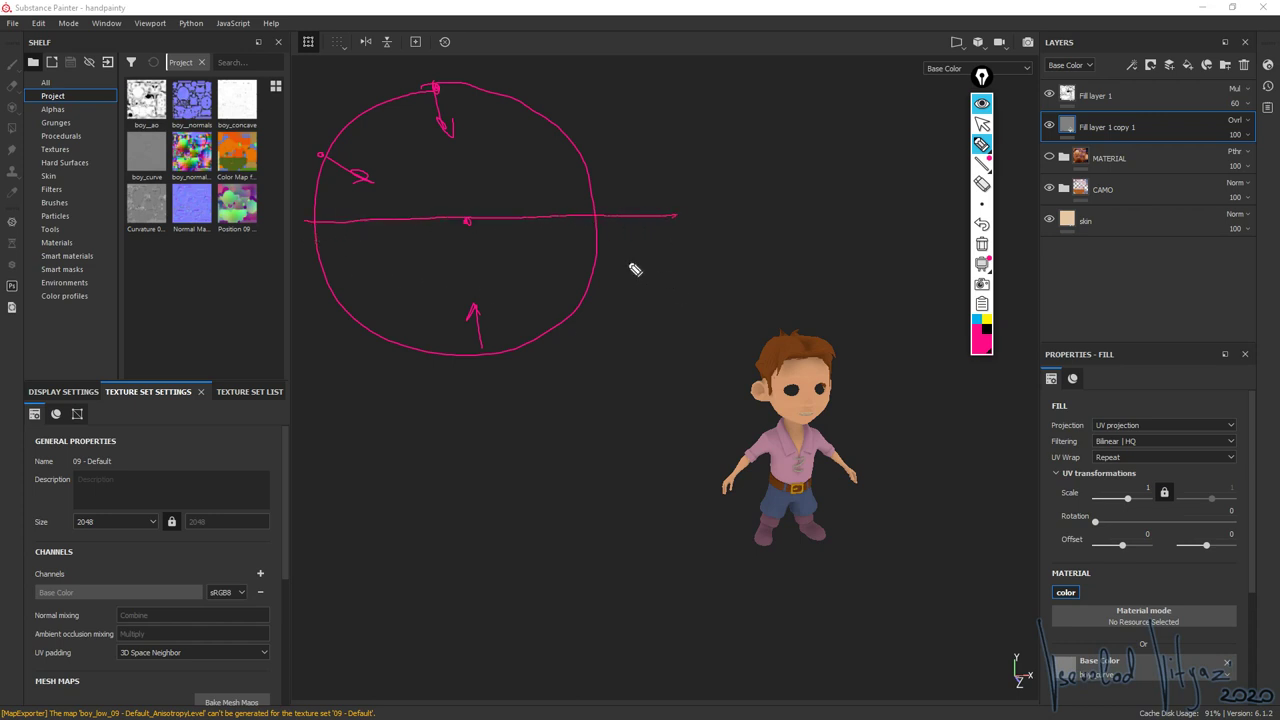
- Cross out the upward arrow in the circle's lower half with four pink strokes, and hide and reshow the annotations
drag(320, 250, 565, 398)
drag(515, 263, 385, 416)
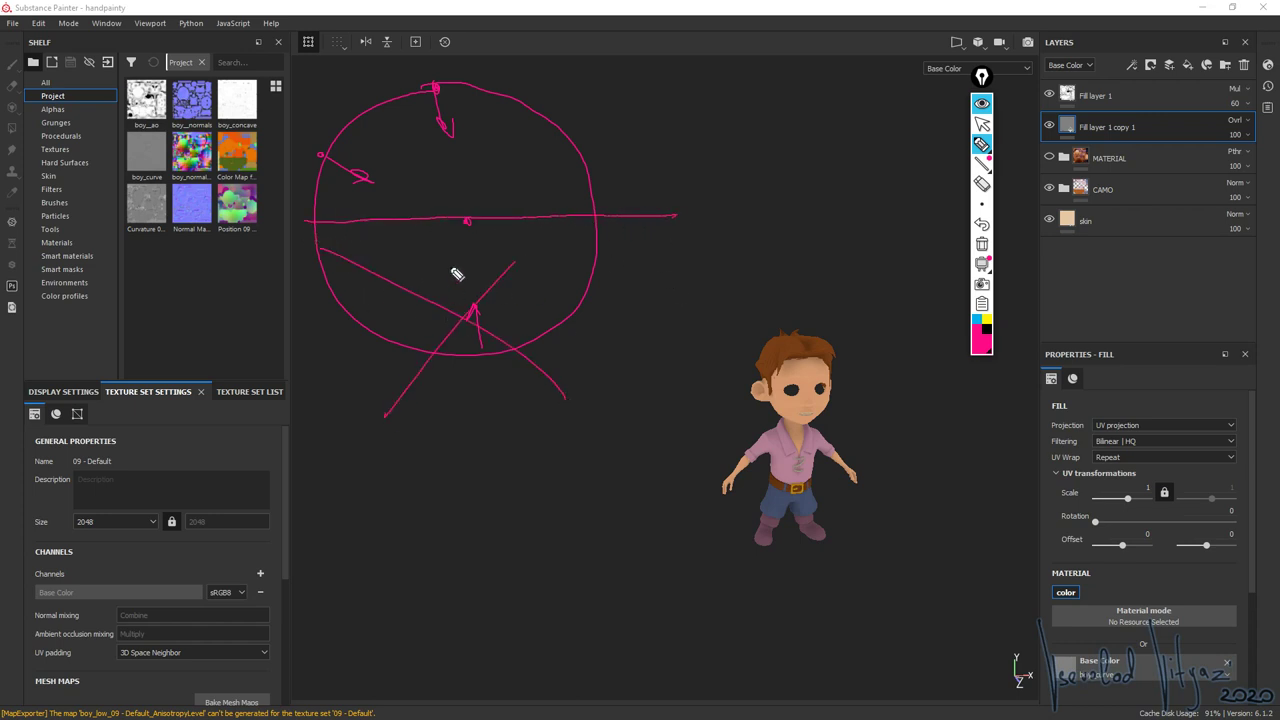
drag(451, 259, 480, 436)
mouse_move(366, 346)
mouse_down()
mouse_move(484, 316)
mouse_move(490, 286)
mouse_up()
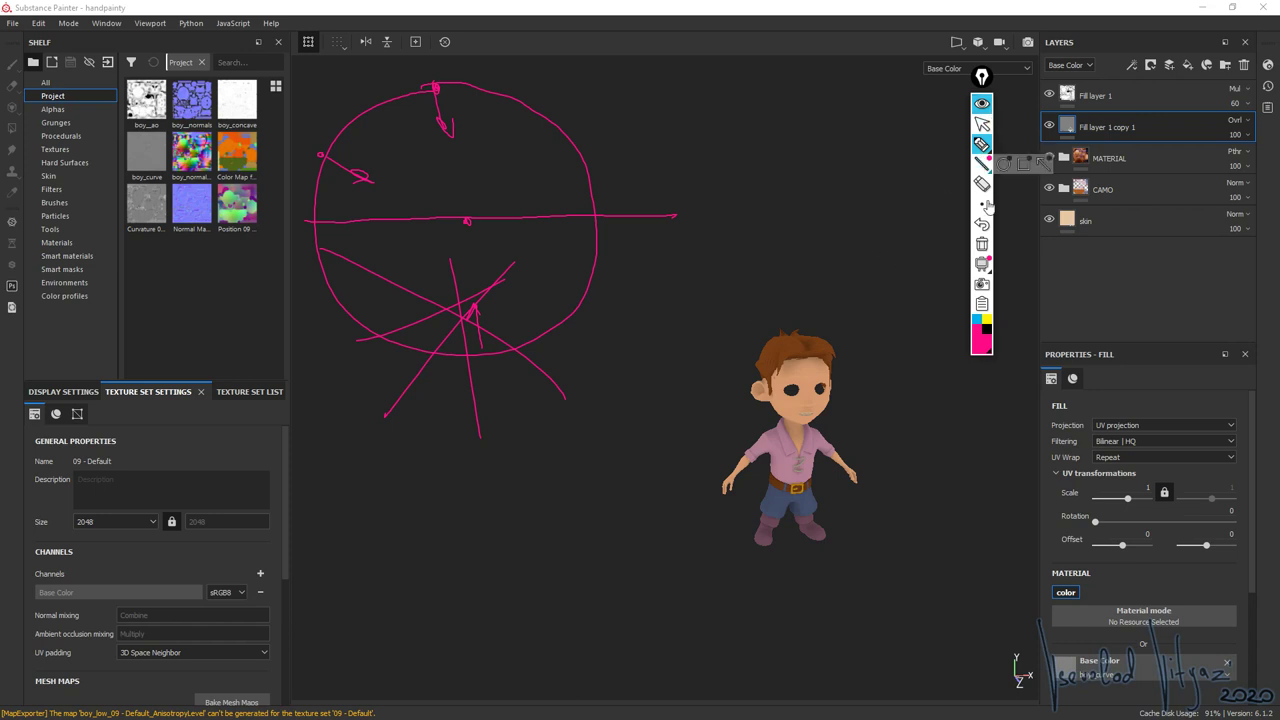
click(981, 103)
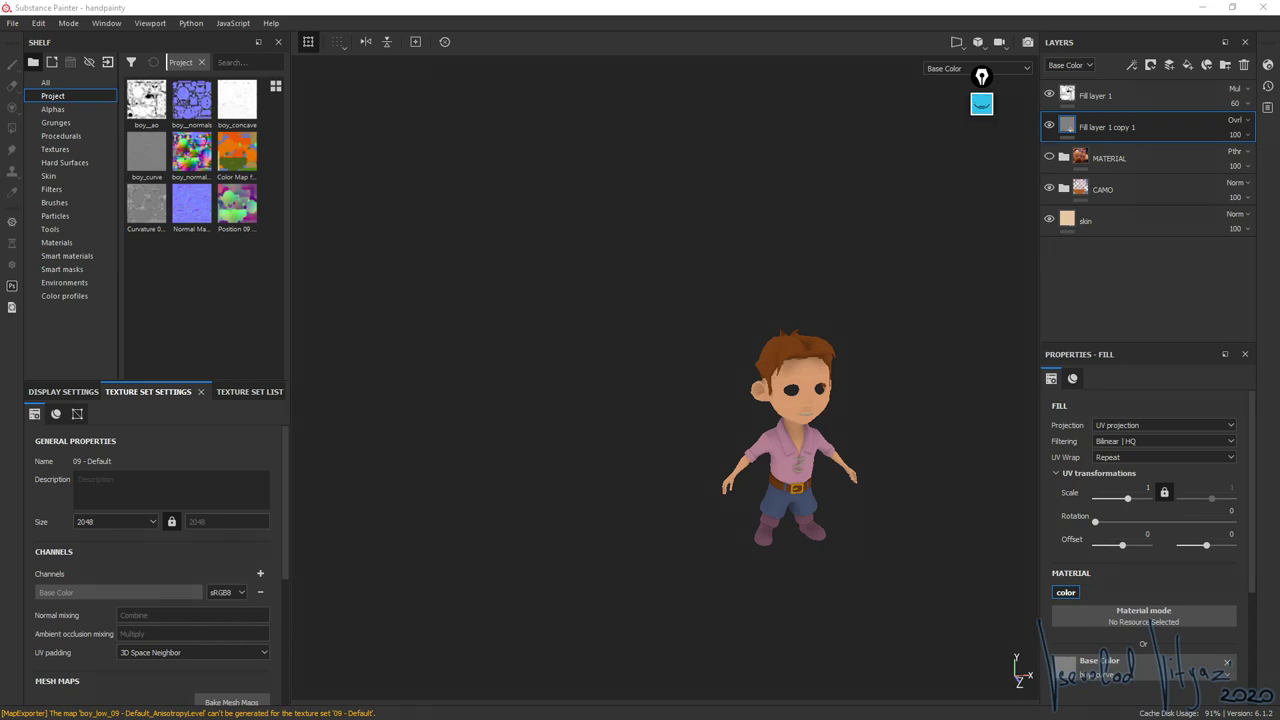
click(981, 103)
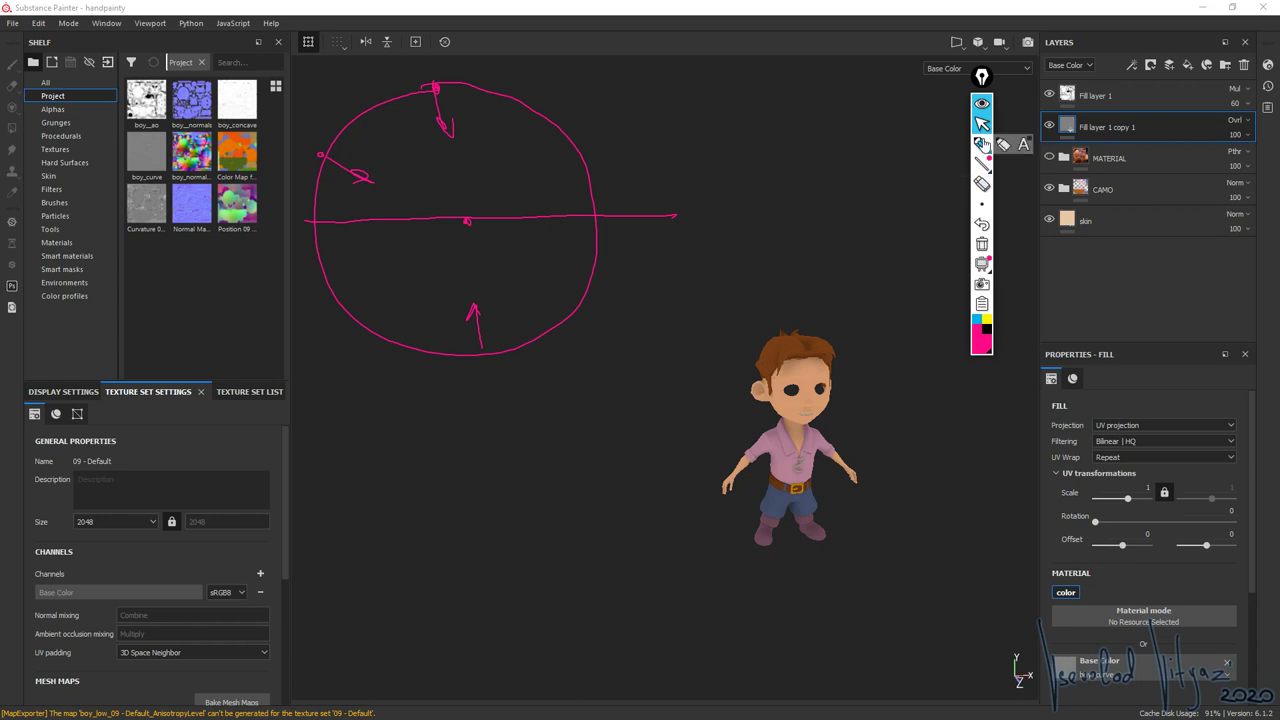
- Draw a tall pink rectangle beside the circle above the horizontal line and hatch it more densely toward its base
click(981, 145)
mouse_move(613, 82)
mouse_down()
mouse_move(620, 235)
mouse_move(615, 91)
mouse_move(678, 99)
mouse_move(676, 214)
mouse_up()
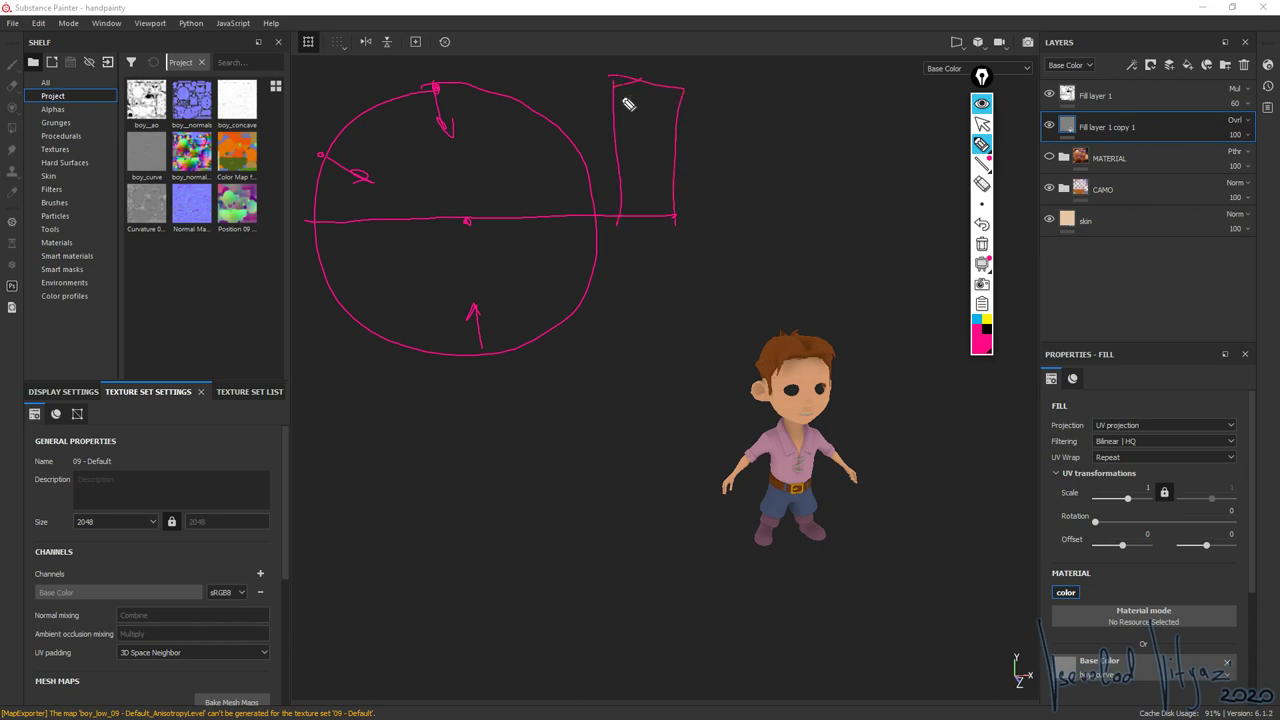
drag(614, 104, 680, 106)
mouse_move(618, 137)
mouse_down()
mouse_move(709, 134)
mouse_move(634, 180)
mouse_move(629, 162)
mouse_move(626, 218)
mouse_move(668, 188)
mouse_up()
mouse_move(620, 212)
mouse_down()
mouse_move(684, 212)
mouse_move(640, 194)
mouse_move(671, 209)
mouse_up()
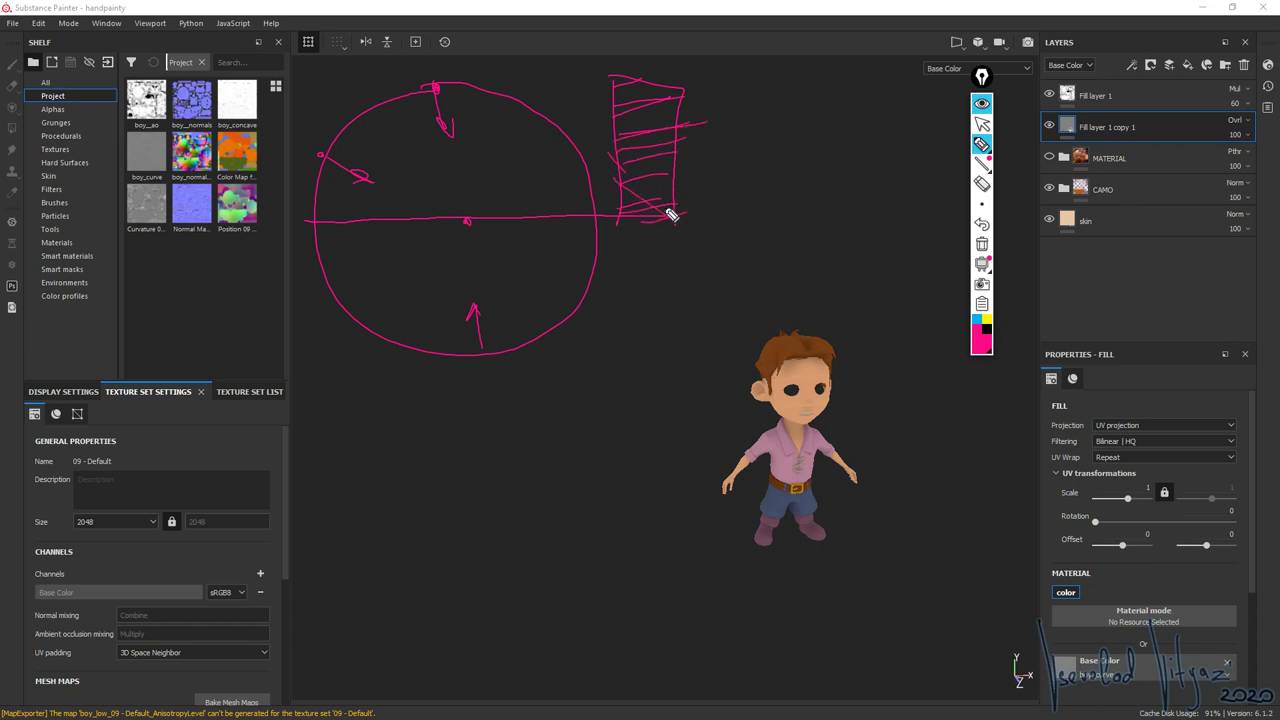
drag(624, 172, 666, 197)
drag(632, 140, 680, 200)
drag(612, 88, 700, 108)
drag(618, 128, 688, 152)
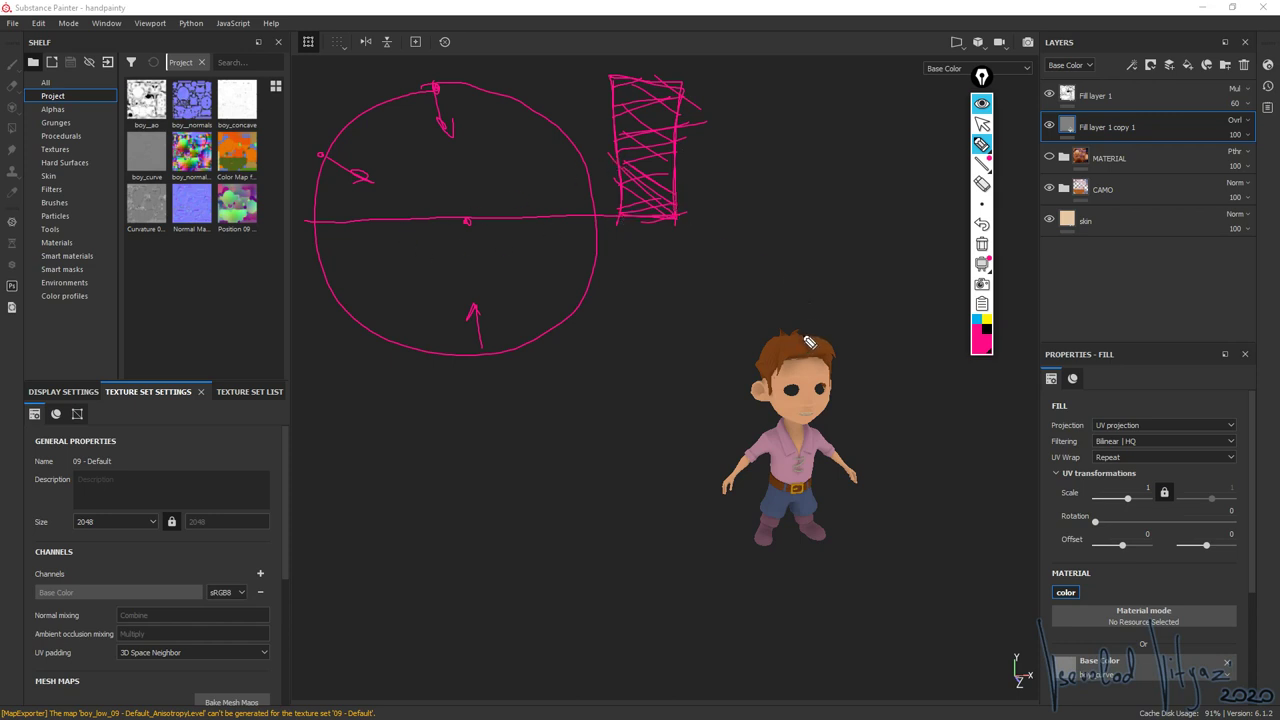
- Mark the top of the character's head and the feet in pink, and close the annotation overlay
drag(800, 336, 797, 332)
drag(790, 540, 786, 541)
click(983, 119)
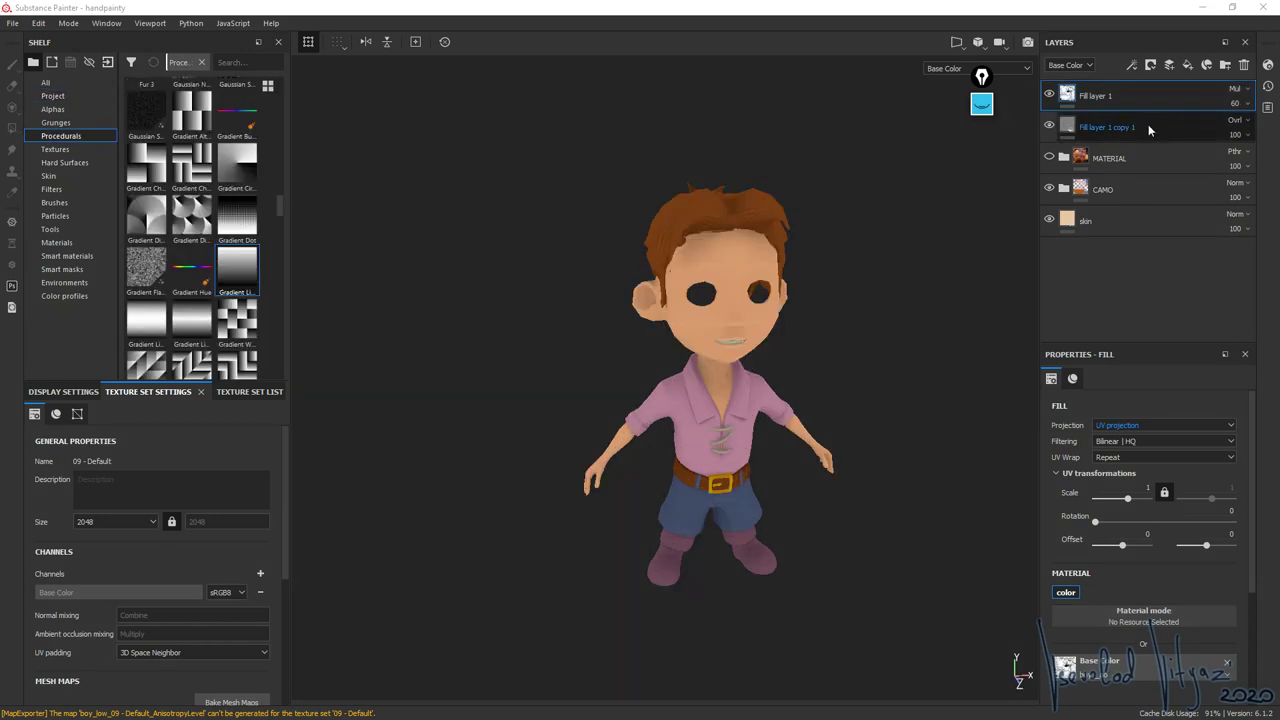
- Add a fill layer above Fill layer 1 and assign the Gradient Linear 1 procedural to its base color
click(1188, 66)
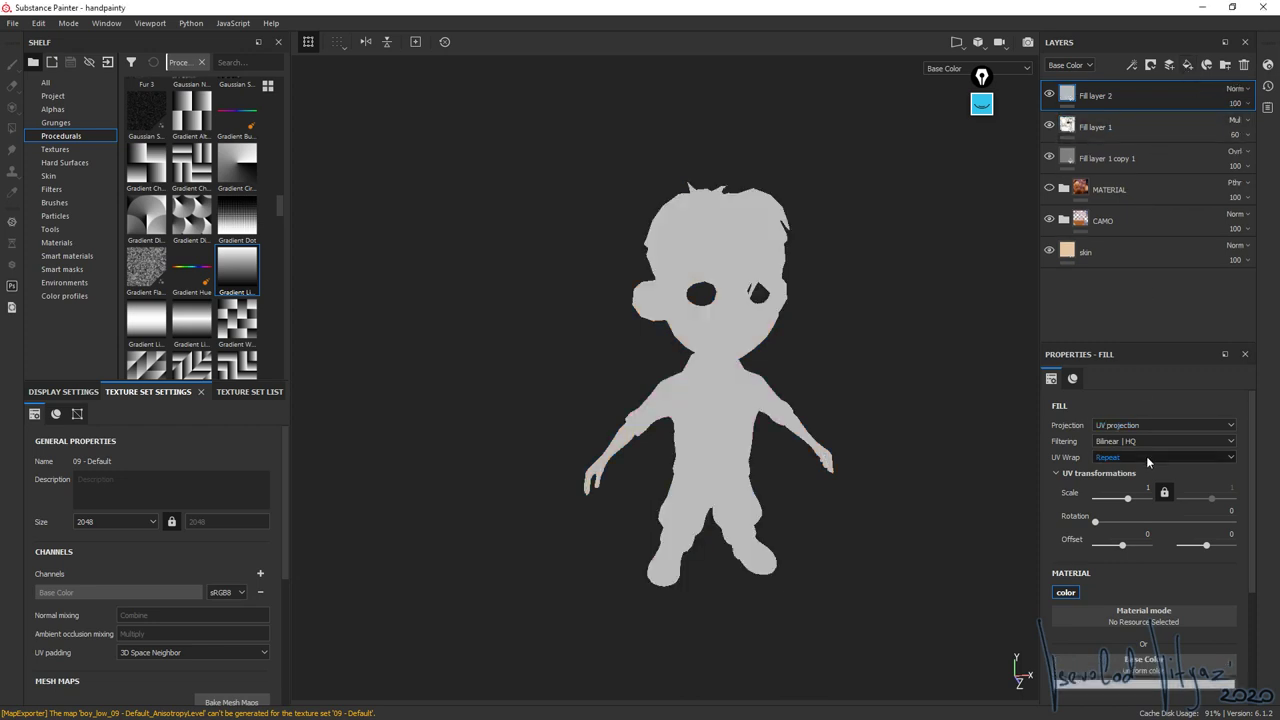
drag(240, 268, 1143, 664)
middle_drag(852, 403, 737, 373)
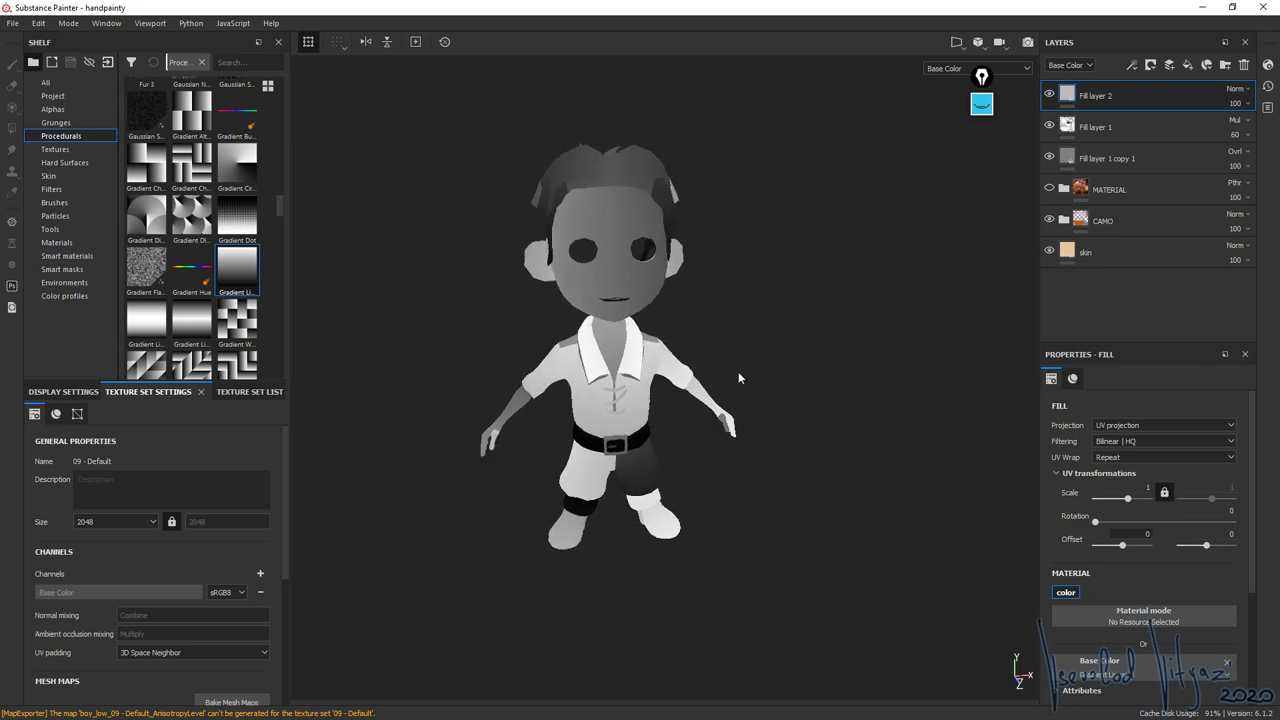
alt+drag(517, 250, 560, 270)
- Try Tri-planar projection on the gradient fill, and set its projection to Planar projection
click(1125, 426)
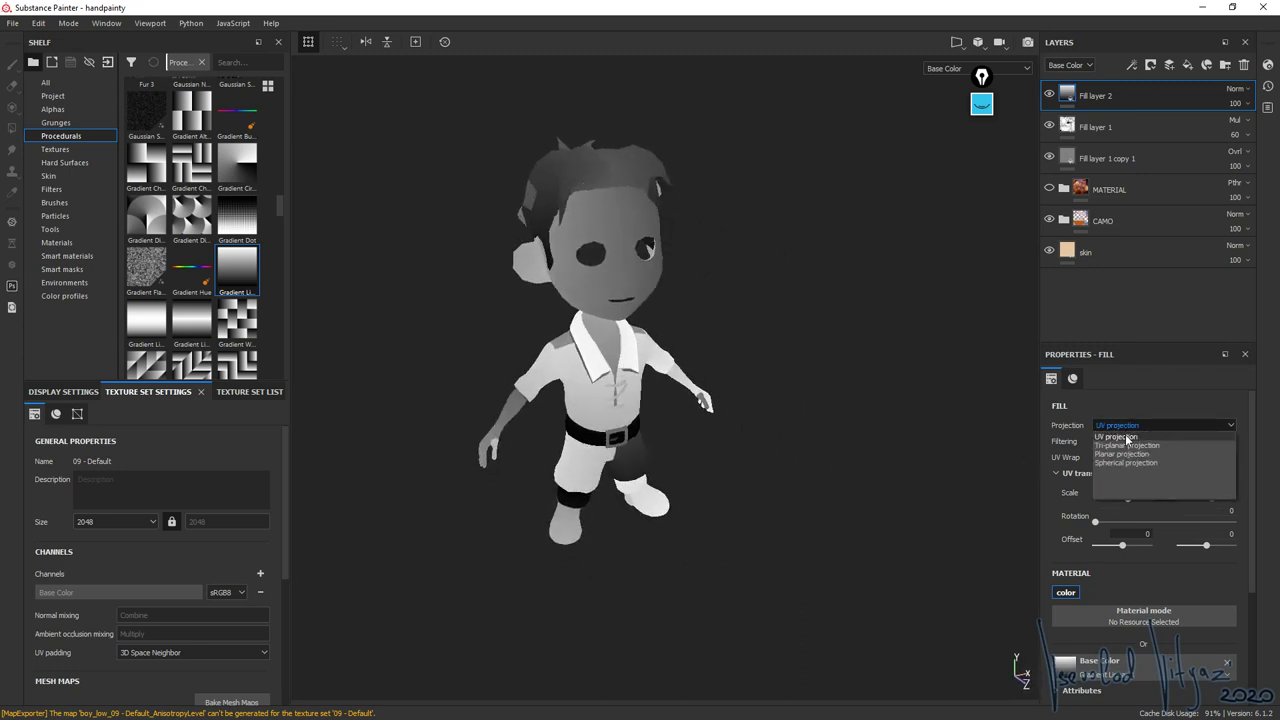
click(1122, 449)
click(1125, 426)
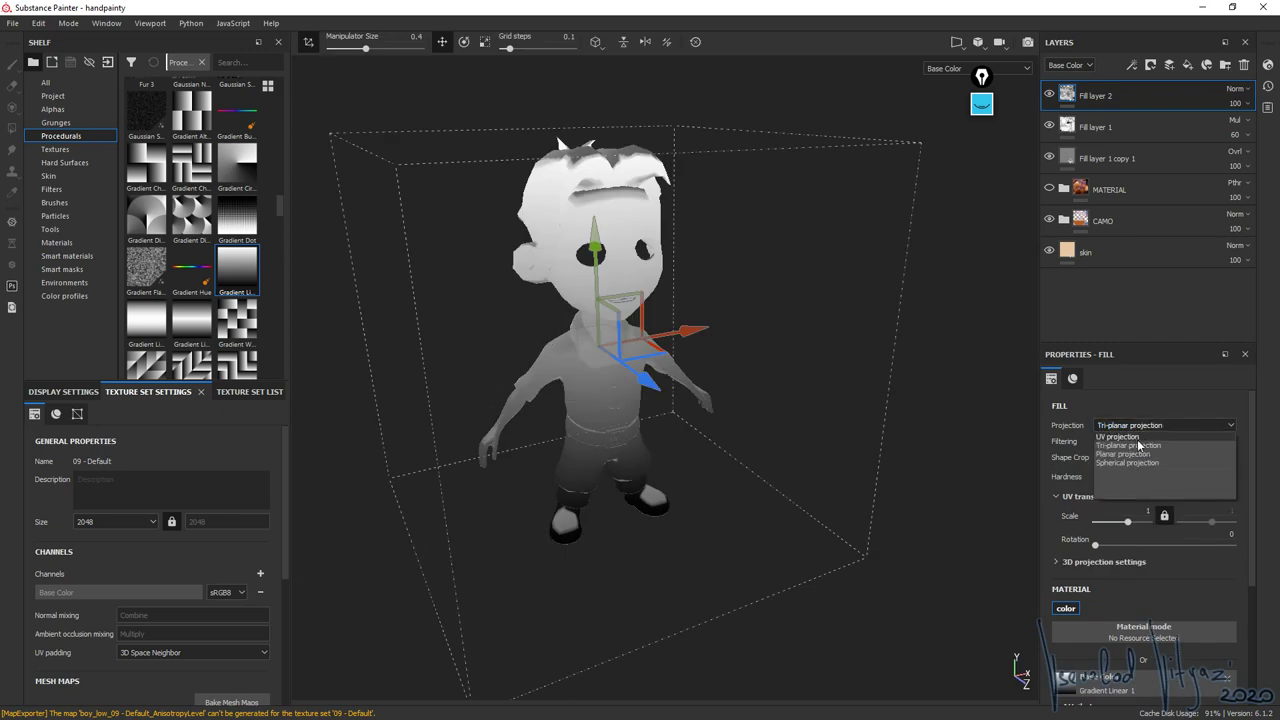
click(1133, 452)
alt+drag(1008, 399, 719, 253)
alt+drag(638, 557, 768, 417)
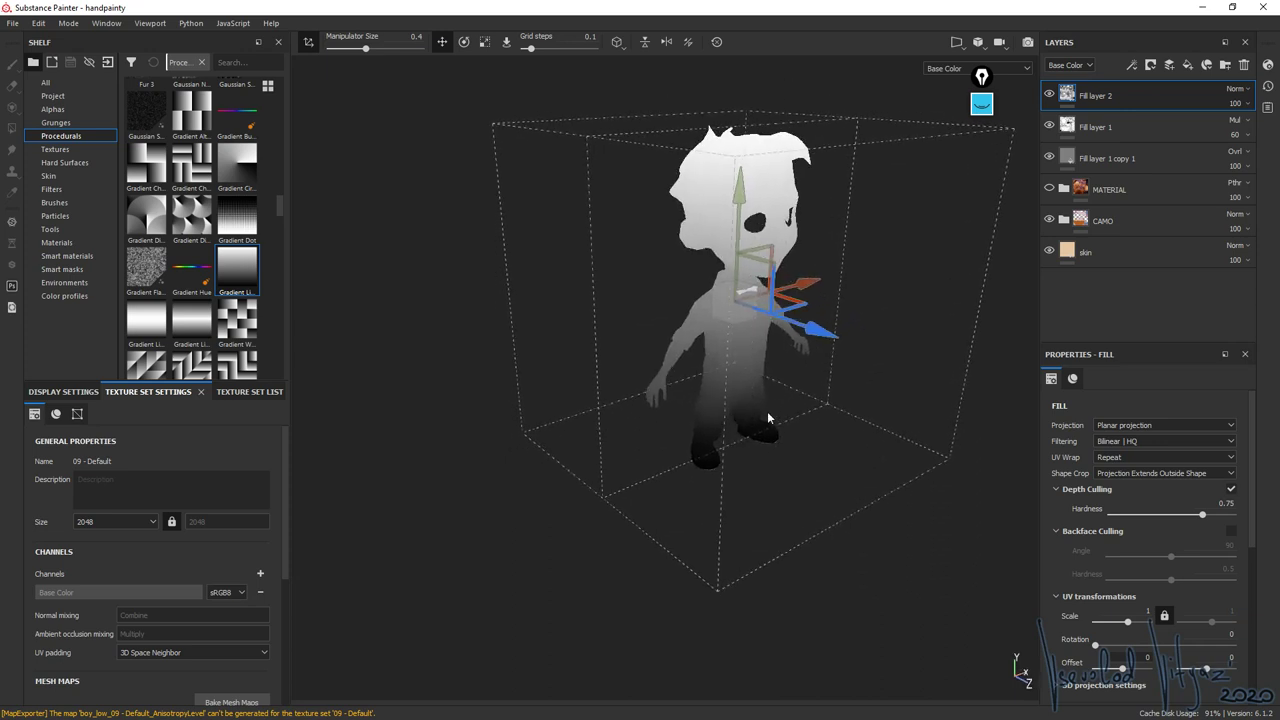
alt+middle_drag(815, 383, 772, 427)
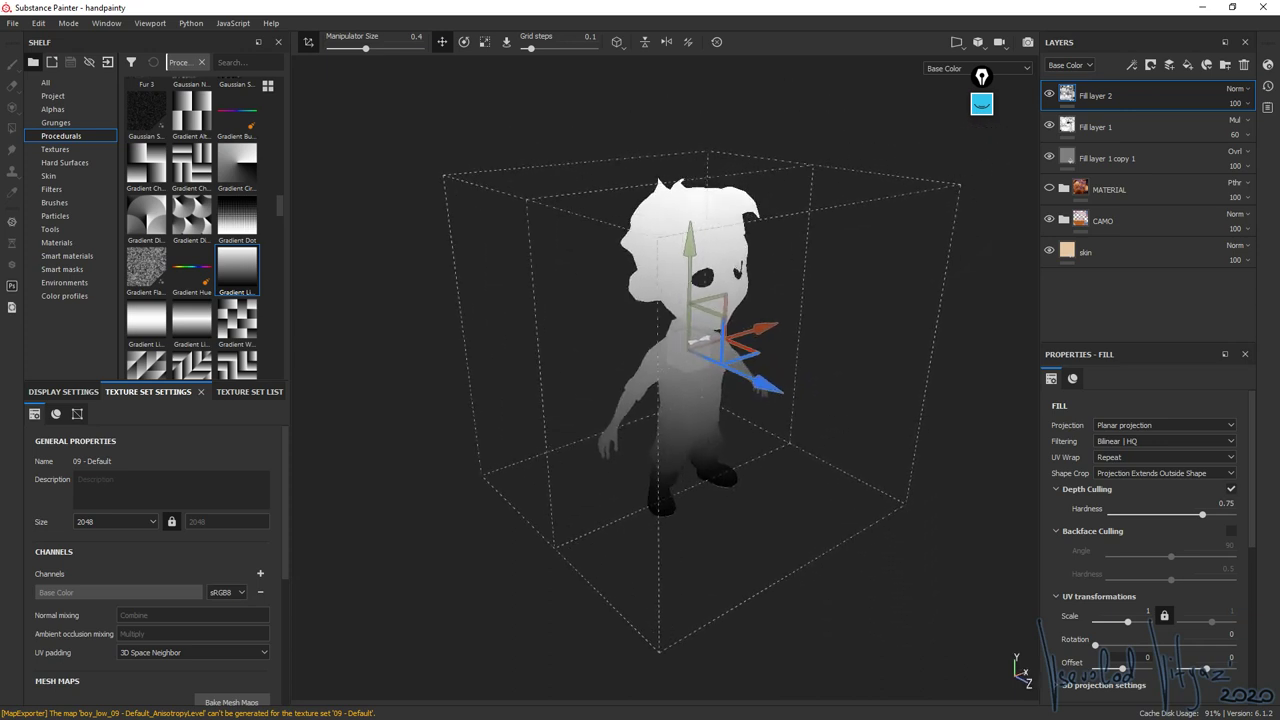
- Set the manipulator size to 0.29, lower the planar projection slightly, scale it up uniformly, and hide the manipulator
drag(365, 47, 355, 47)
alt+drag(752, 232, 762, 236)
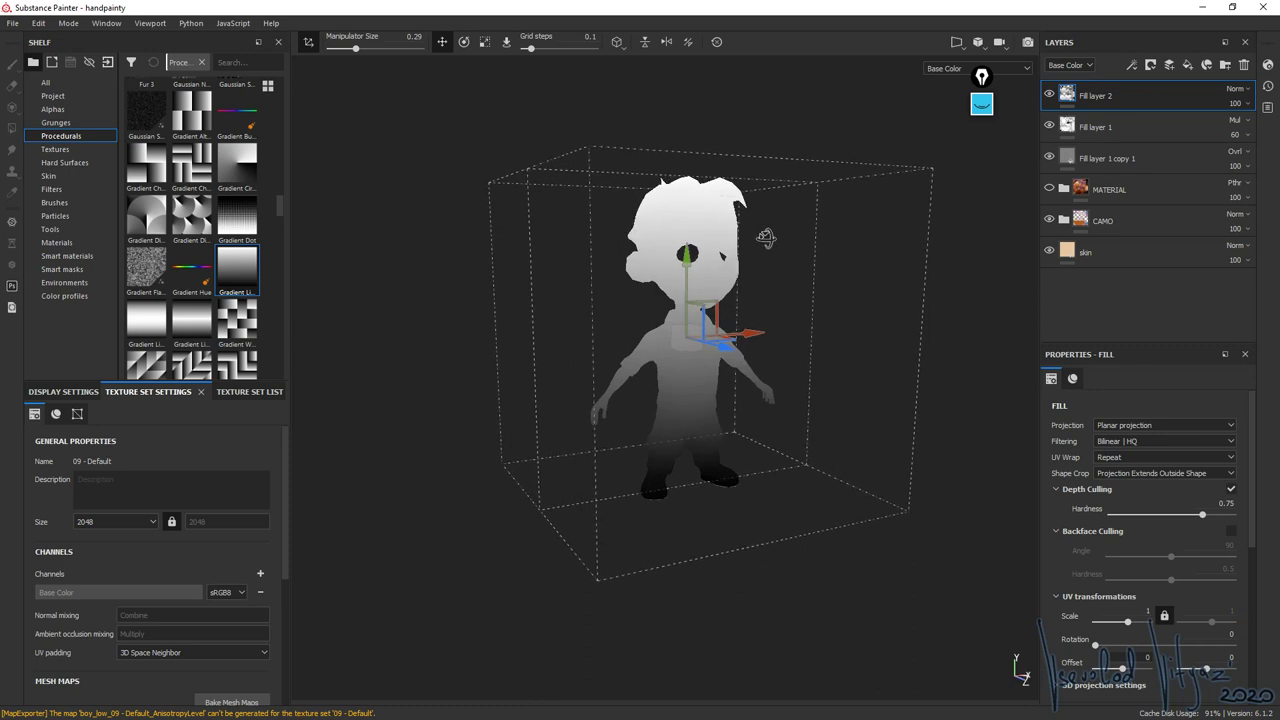
drag(686, 272, 685, 285)
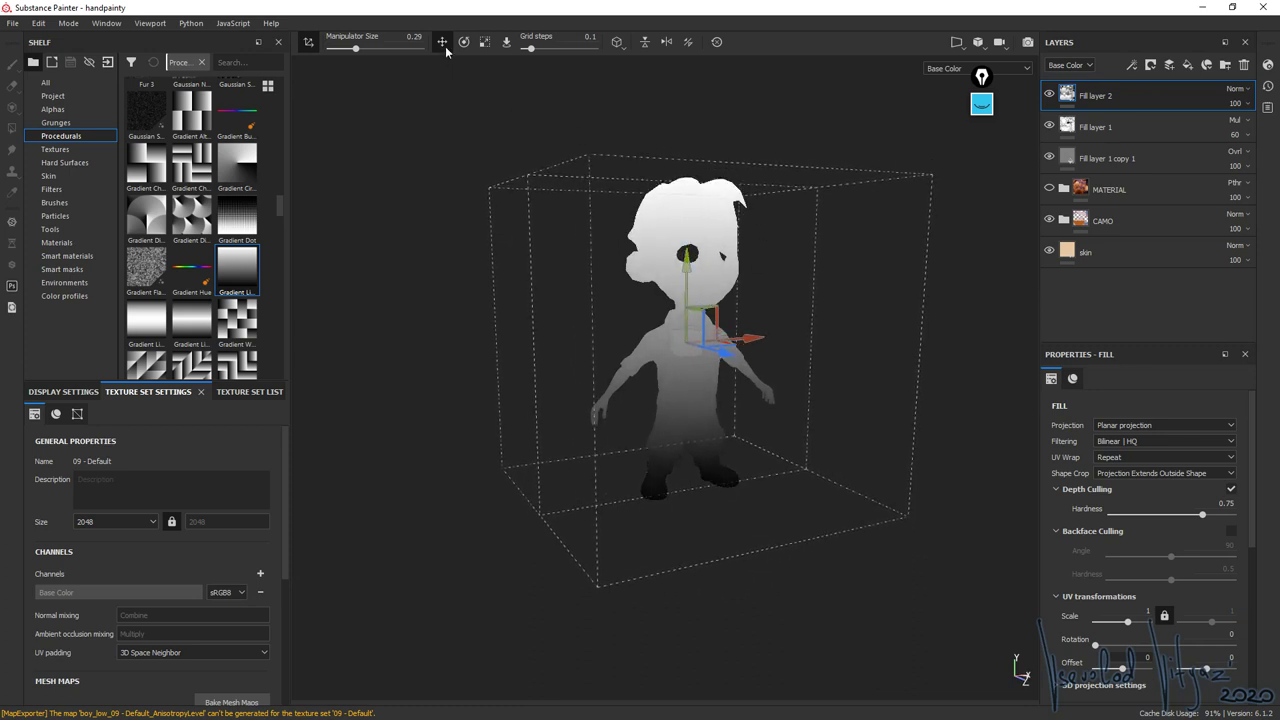
click(484, 41)
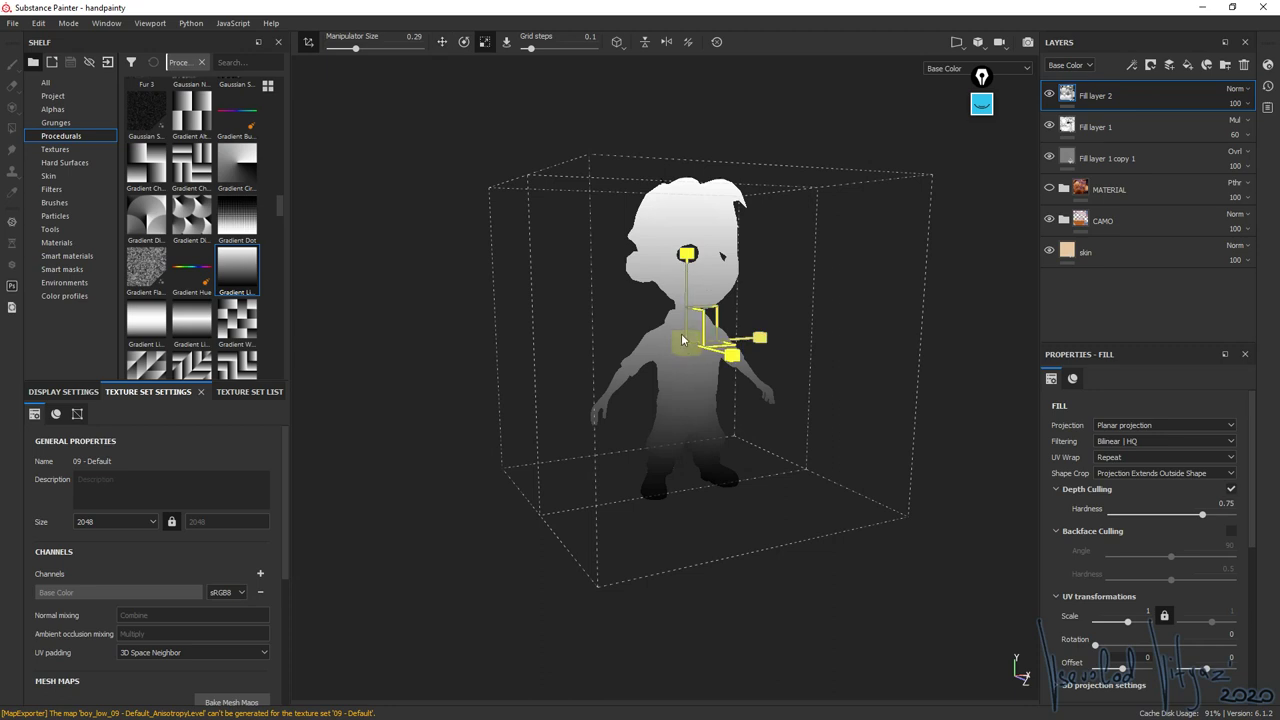
drag(683, 340, 712, 330)
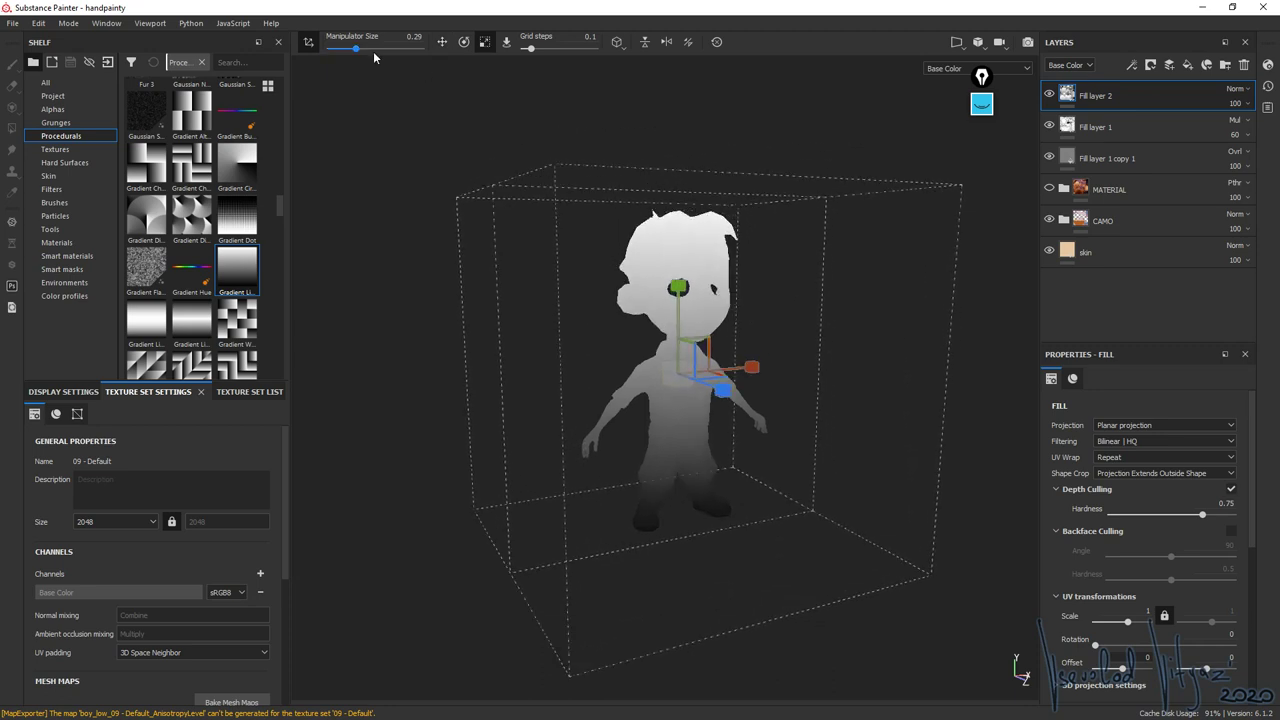
click(308, 41)
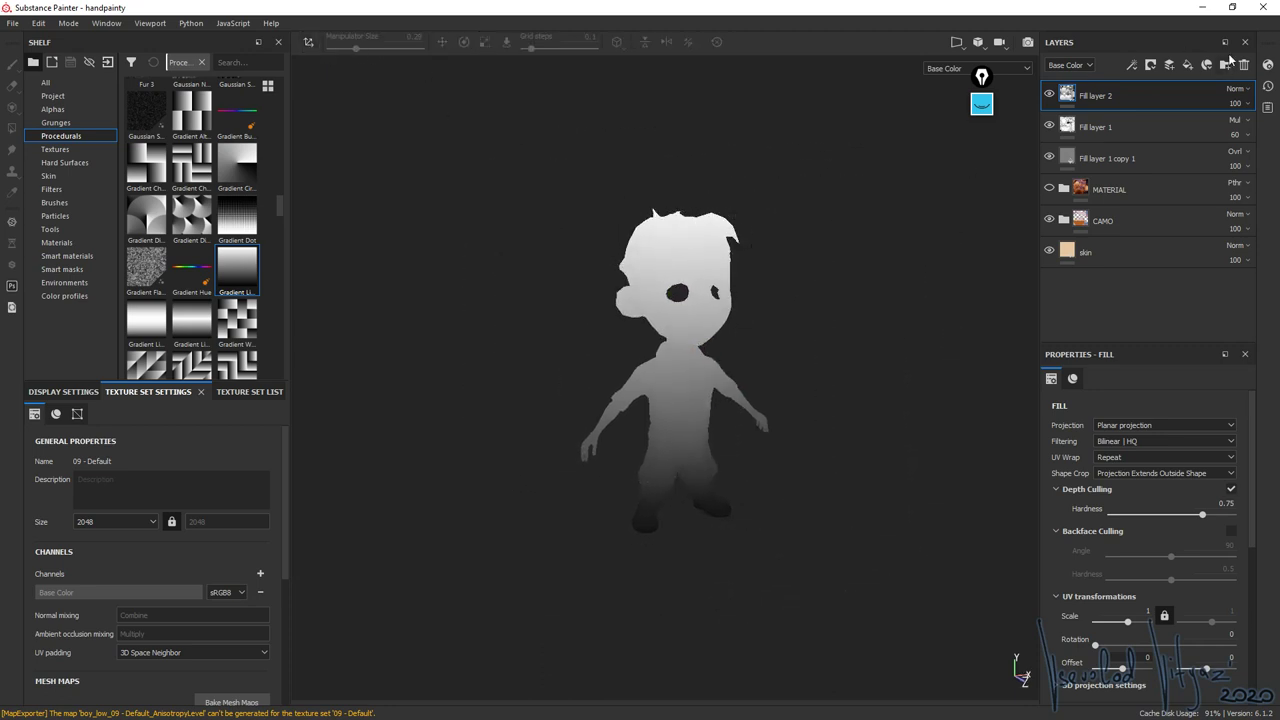
- Set the blend mode of Fill layer 2 to Multiply while viewing the character small and from above
alt+drag(680, 298, 710, 344)
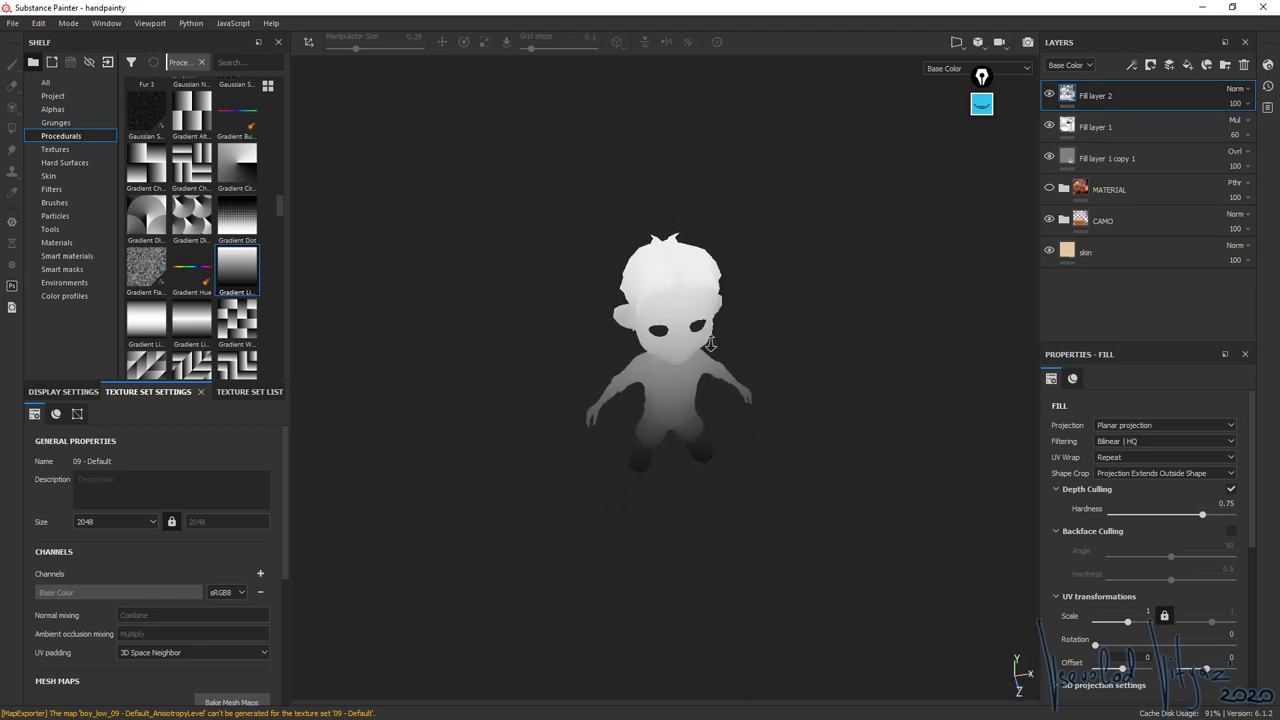
alt+right_drag(710, 344, 737, 398)
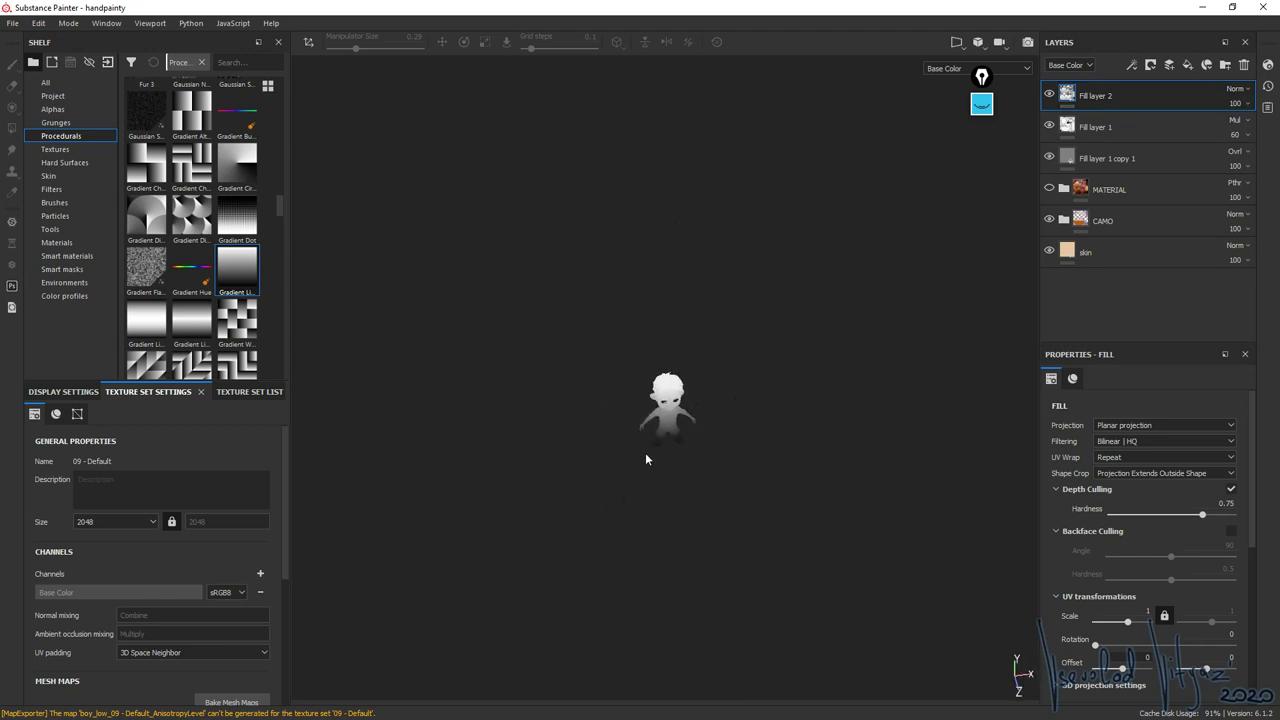
alt+drag(656, 442, 738, 349)
click(1240, 88)
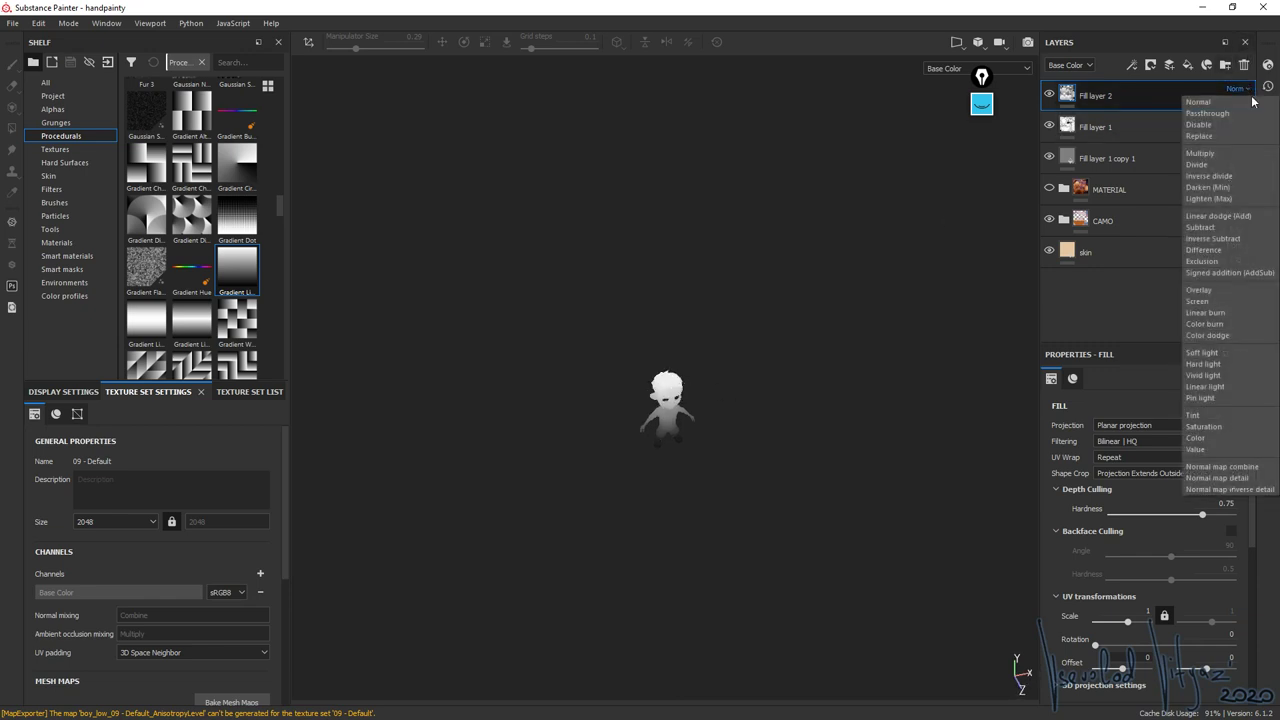
click(1214, 151)
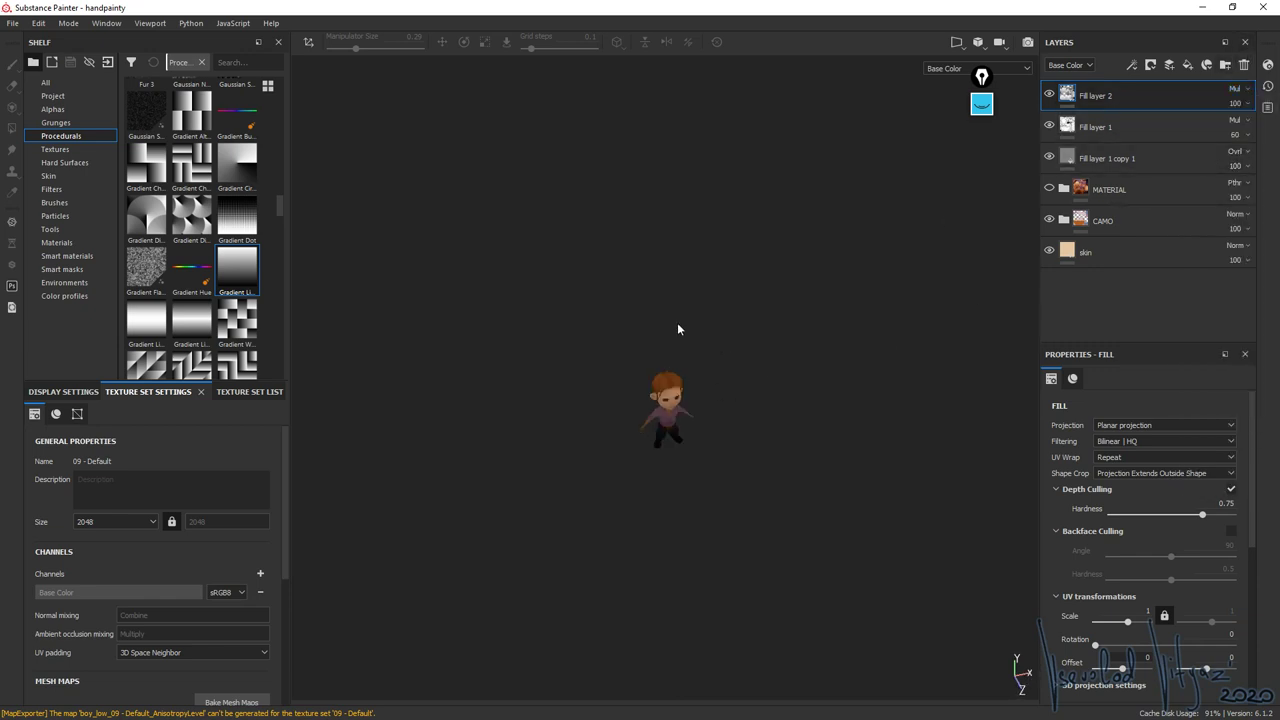
- Toggle the visibility of Fill layer 2 repeatedly to compare the character with and without the gradient
alt+drag(748, 510, 790, 469)
click(1050, 95)
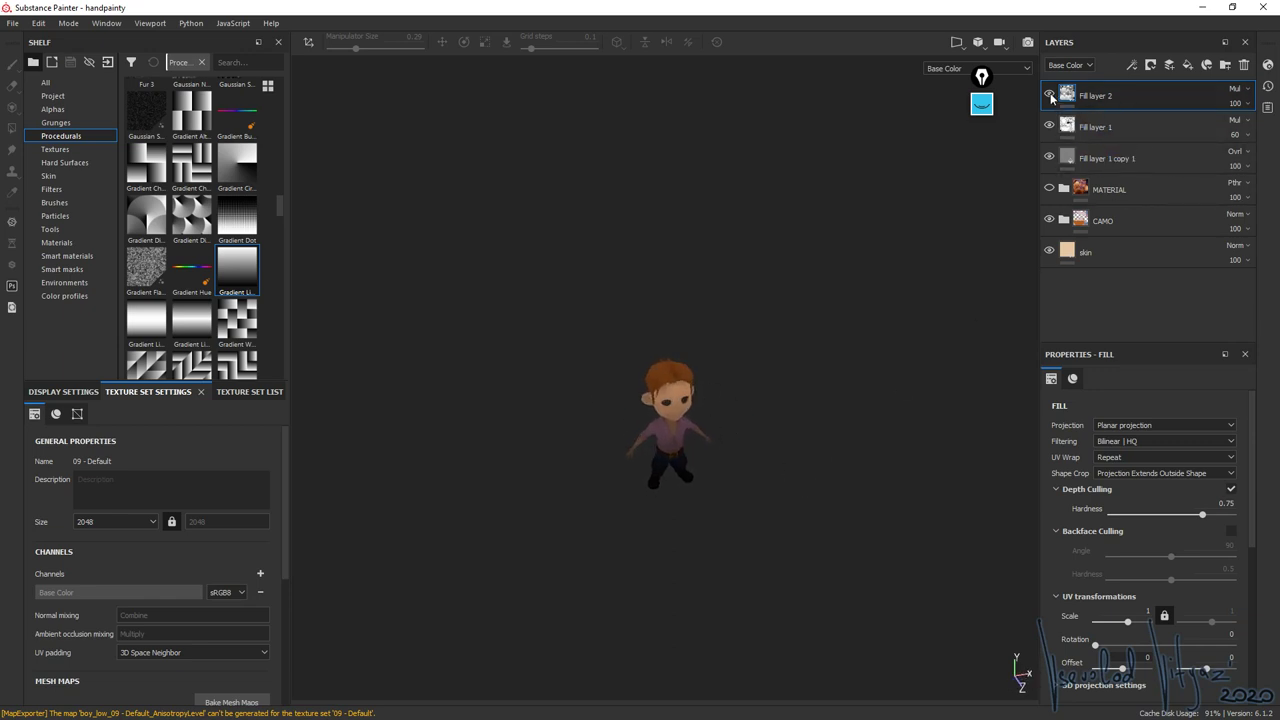
click(1050, 95)
click(1050, 95)
click(1050, 95)
click(1050, 95)
alt+drag(866, 314, 764, 435)
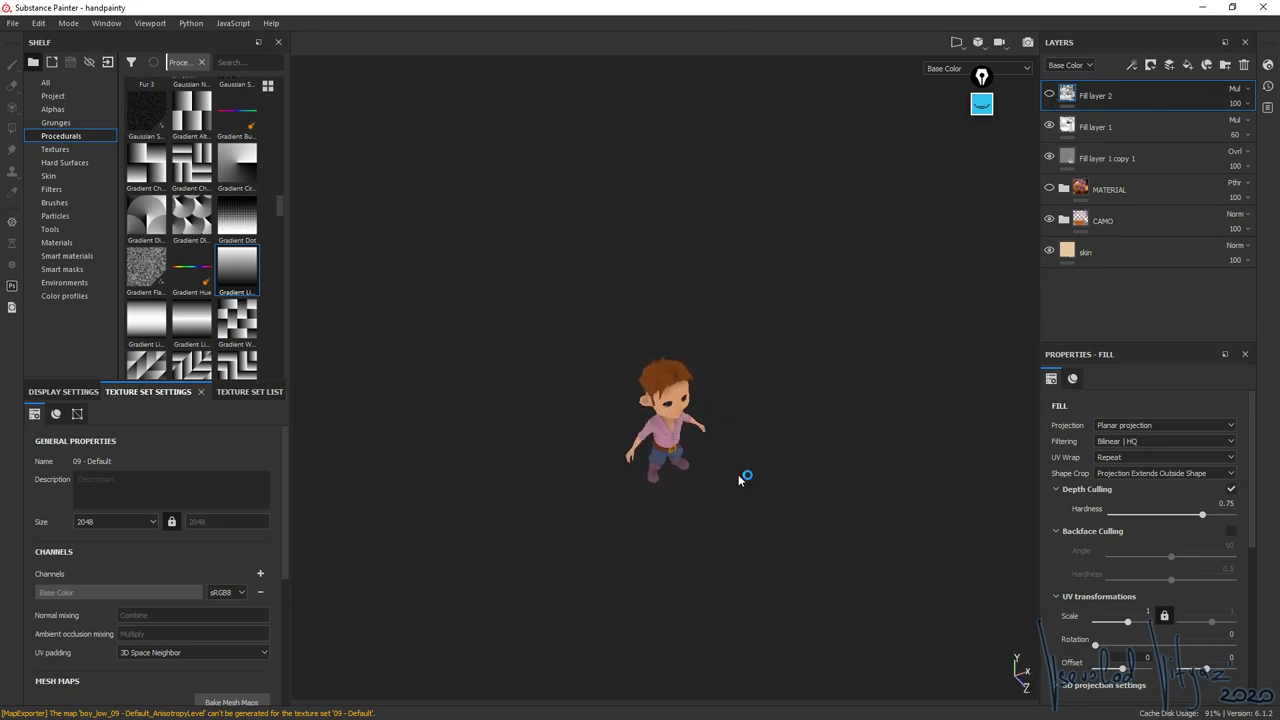
- Turn Fill layer 2 back on and lower its opacity to 73
scroll(457, 366, down, 3)
mouse_move(687, 418)
alt+middle_down()
mouse_move(592, 375)
mouse_move(686, 397)
alt+middle_up()
click(1050, 94)
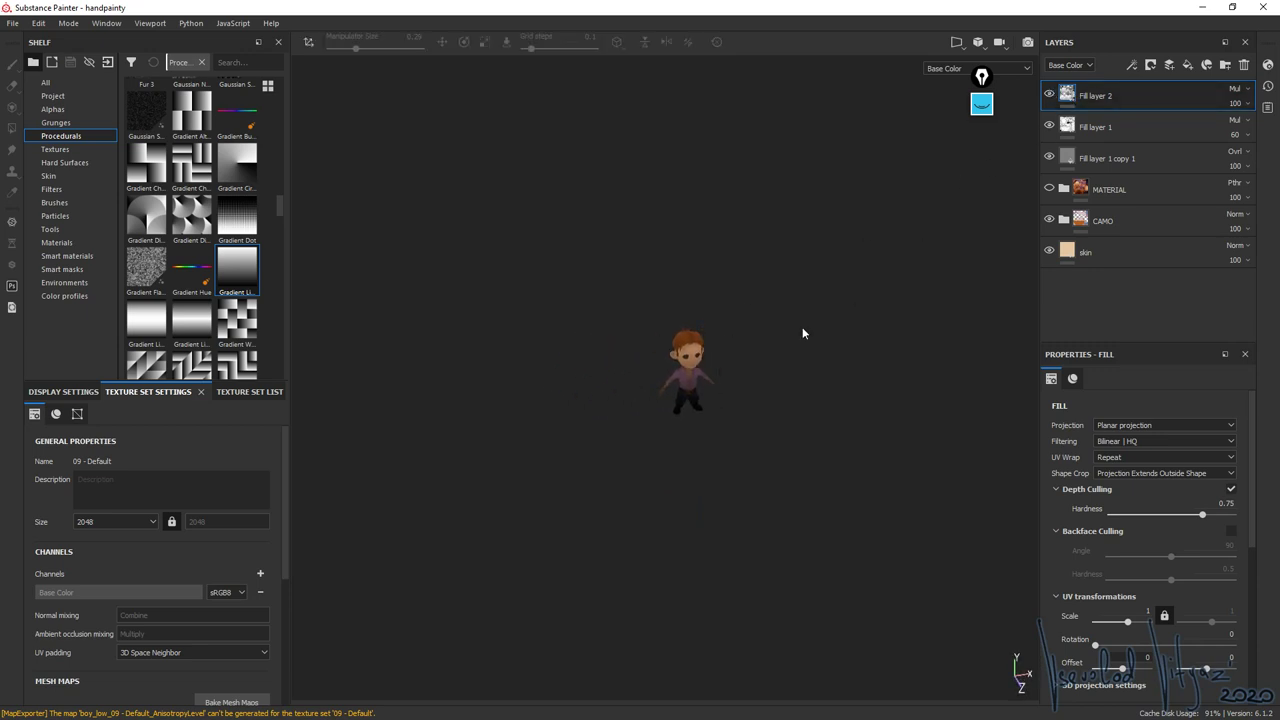
click(1248, 103)
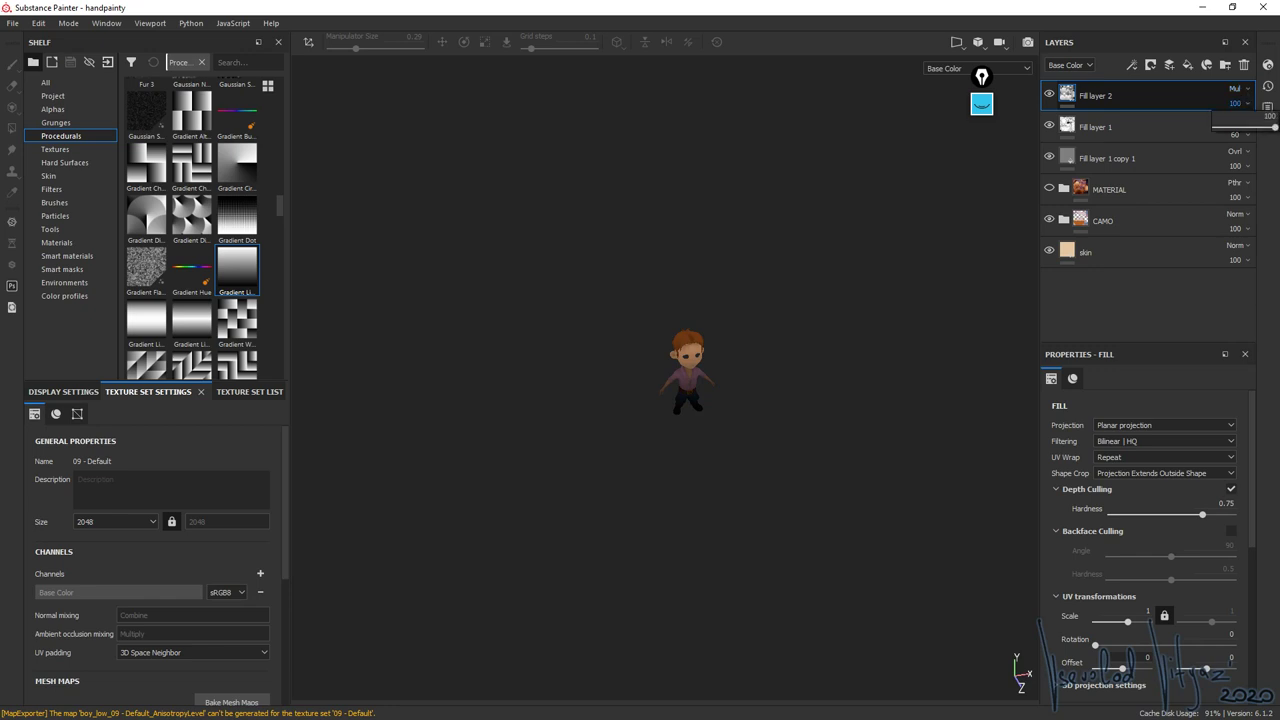
drag(1272, 128, 1261, 130)
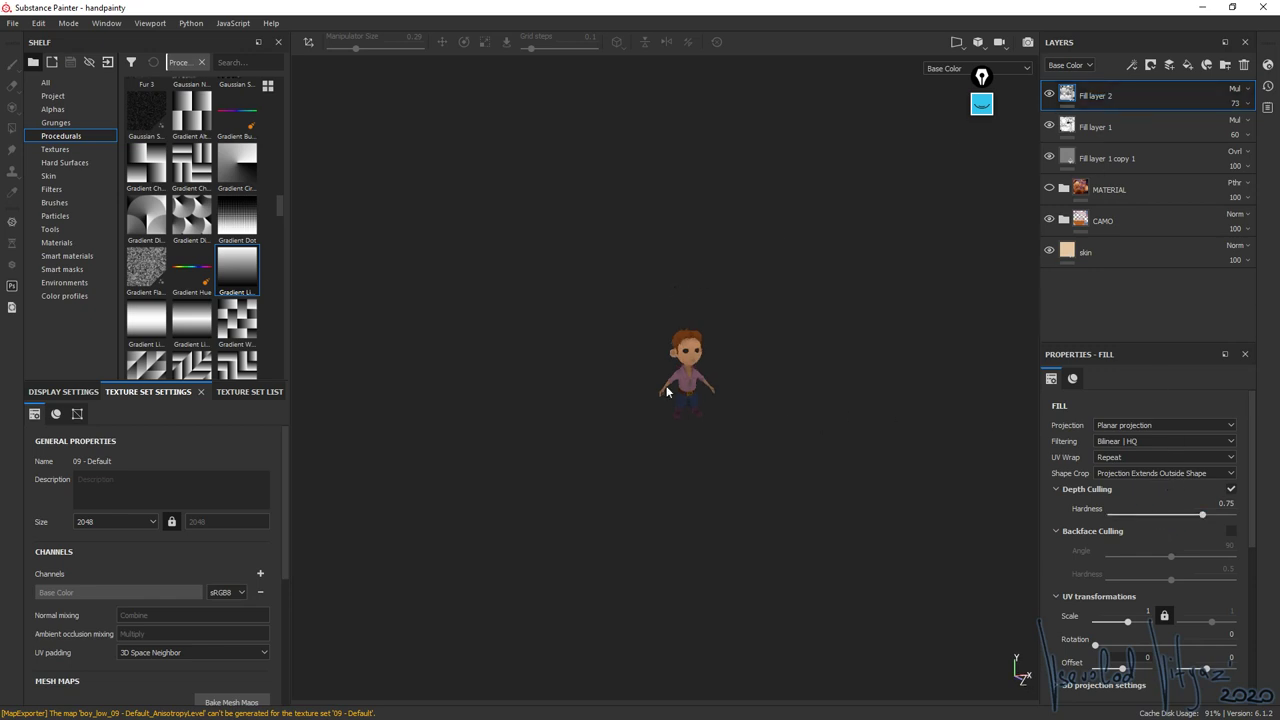
- Set Fill layer 2's Depth Culling hardness to 0.63 and switch its blend mode to Normal to see the gradient directly
mouse_move(1201, 518)
mouse_down()
mouse_move(1165, 519)
mouse_move(1186, 519)
mouse_up()
click(1241, 90)
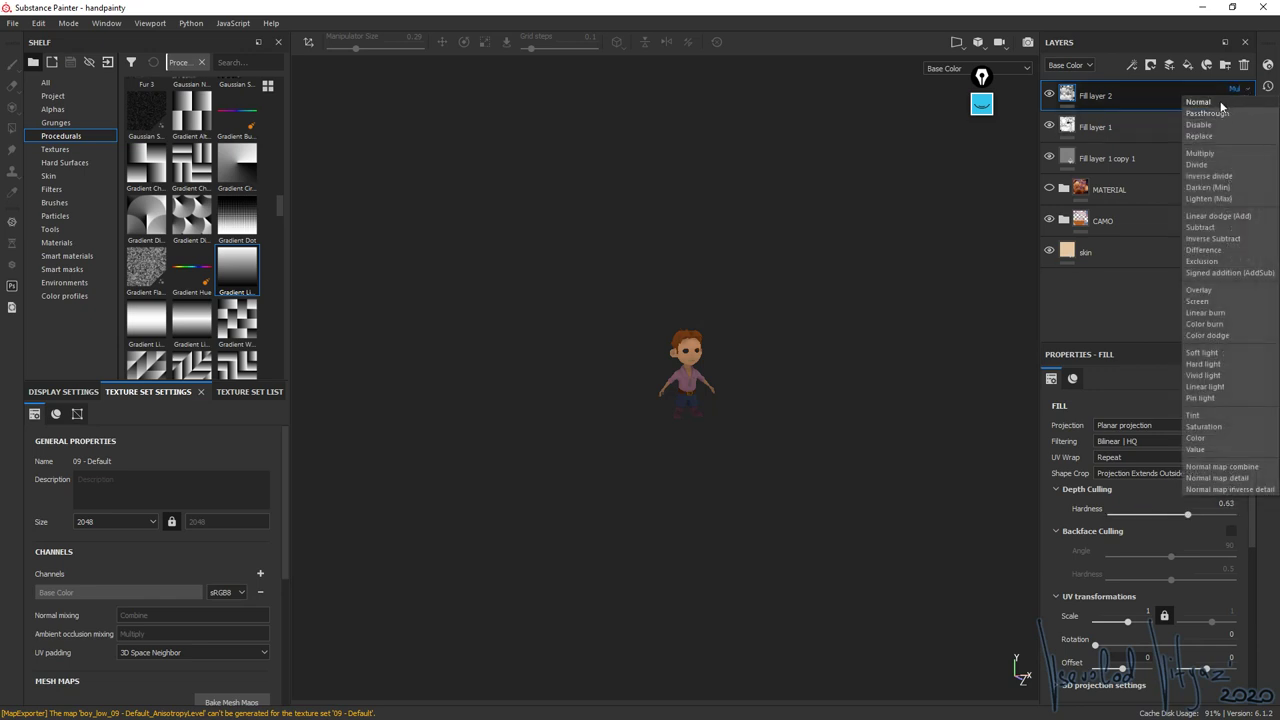
click(1220, 103)
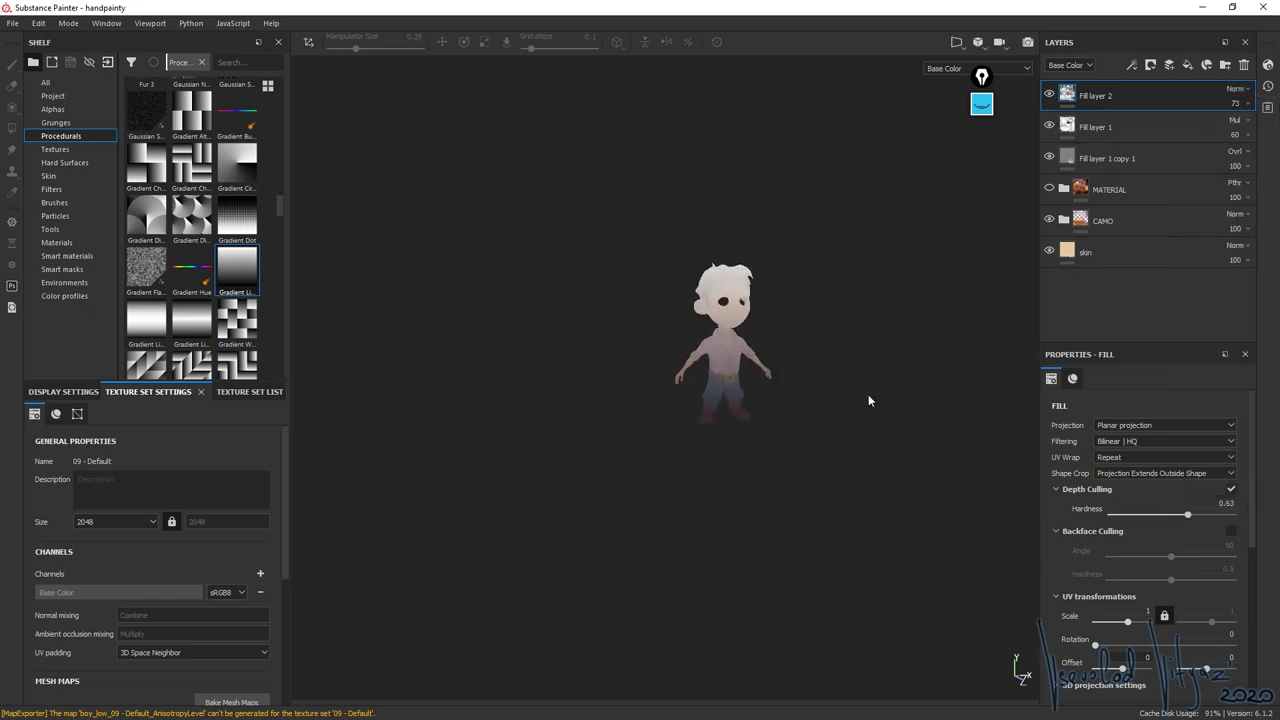
- Lower the Depth Culling hardness of Fill layer 2 further and set the linear gradient's contrast to 0.21
drag(1188, 517, 1154, 517)
scroll(1165, 638, down, 6)
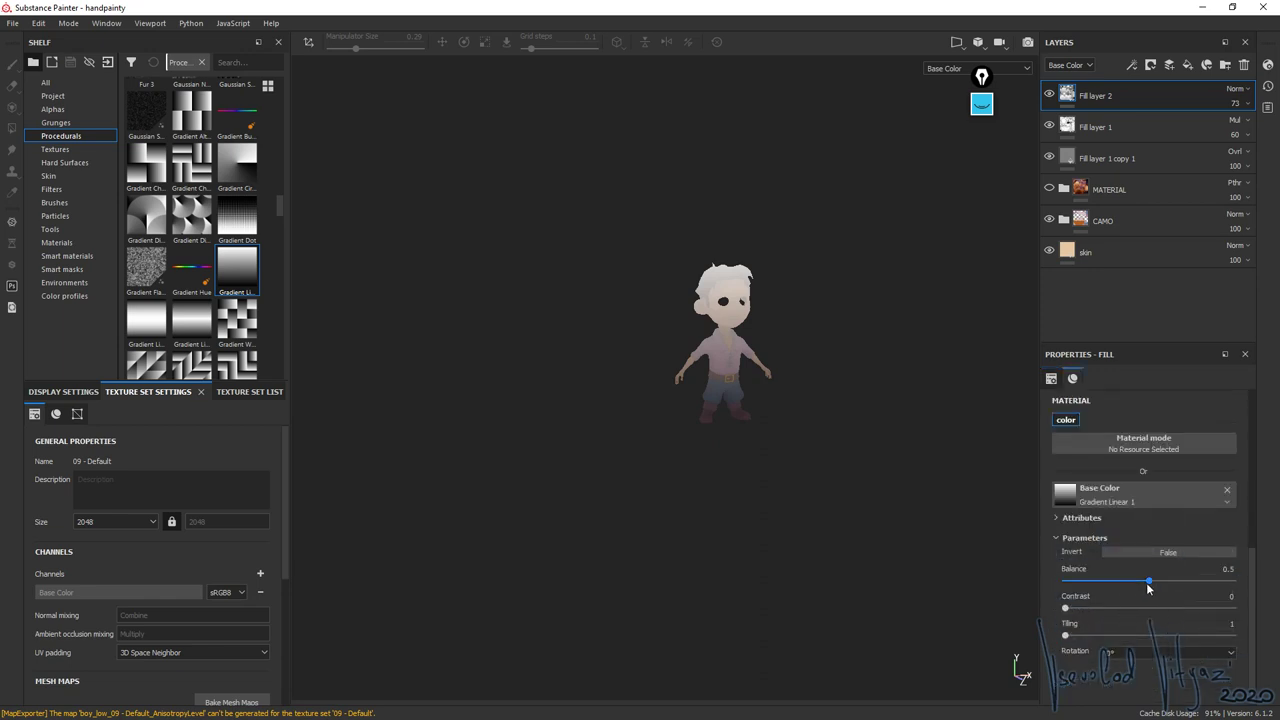
mouse_move(1148, 589)
mouse_down()
mouse_move(1186, 586)
mouse_move(1118, 585)
mouse_move(1158, 581)
mouse_move(1147, 583)
mouse_up()
mouse_move(1066, 607)
mouse_down()
mouse_move(1111, 605)
mouse_move(1100, 607)
mouse_up()
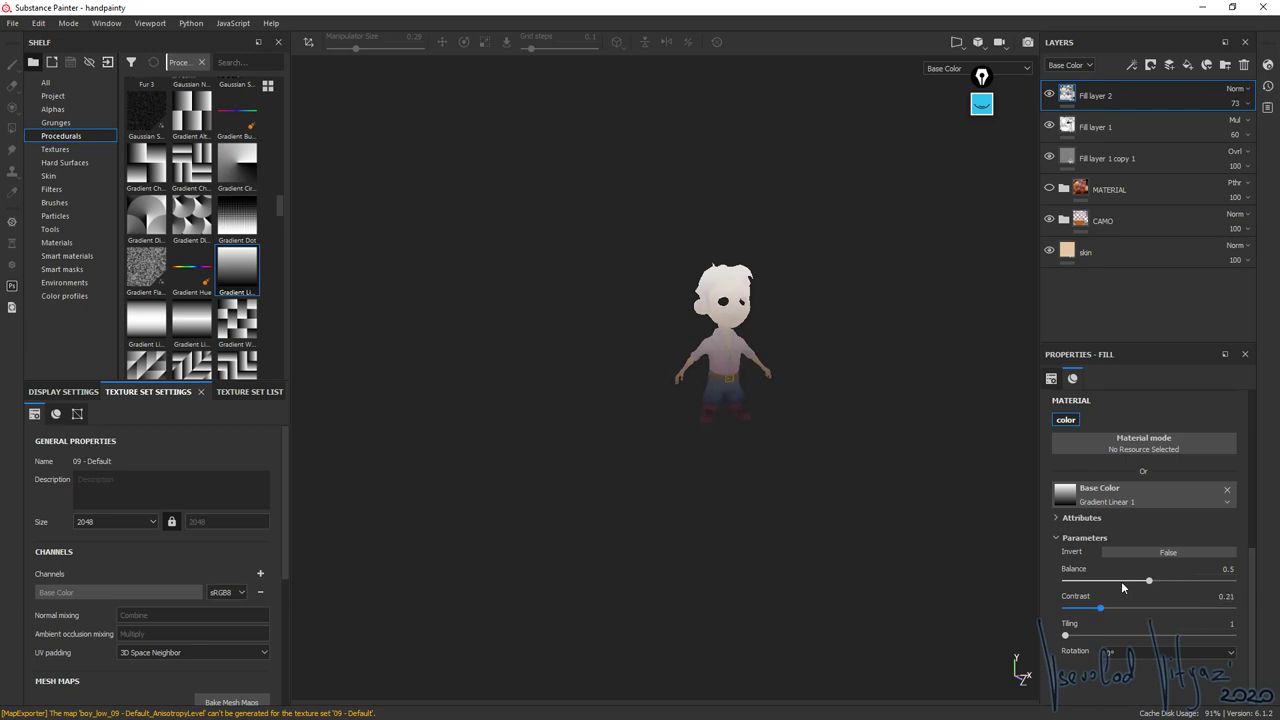
- Set the blend mode of Fill layer 2 back to Multiply and view the shaded character from several angles
click(1236, 89)
click(1214, 104)
click(1236, 89)
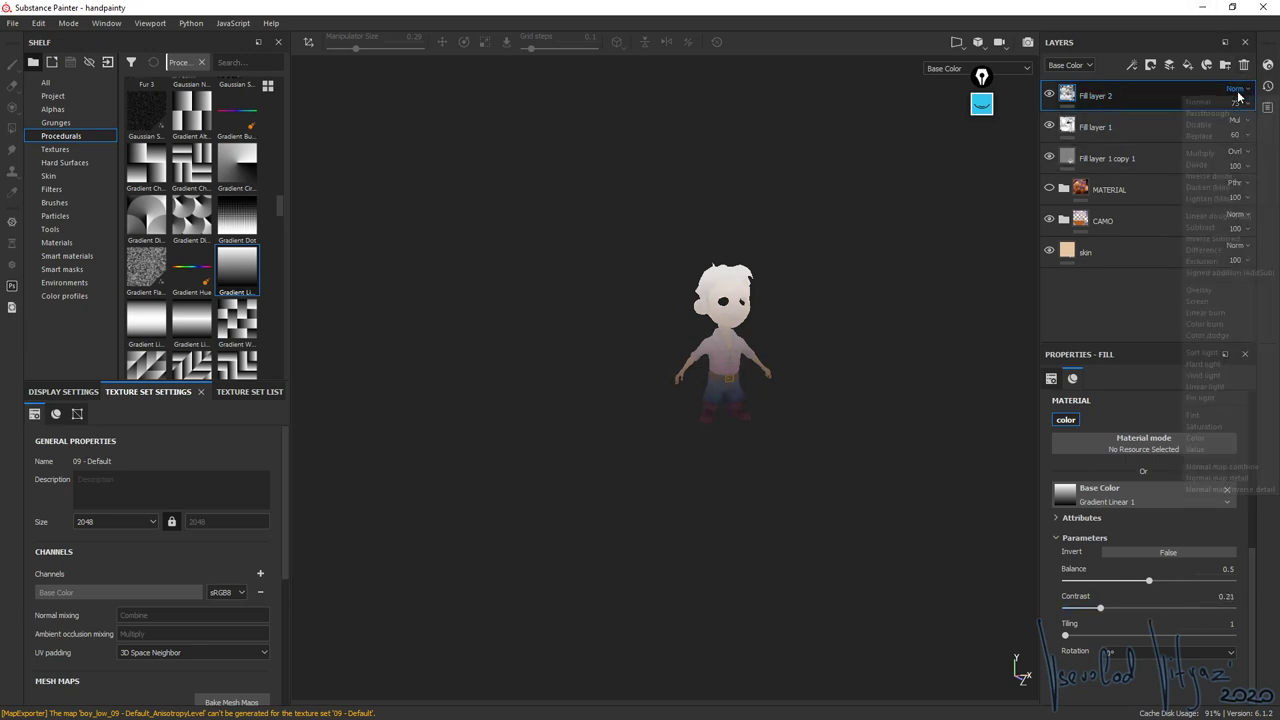
click(1205, 154)
alt+drag(854, 386, 494, 343)
alt+drag(828, 372, 806, 391)
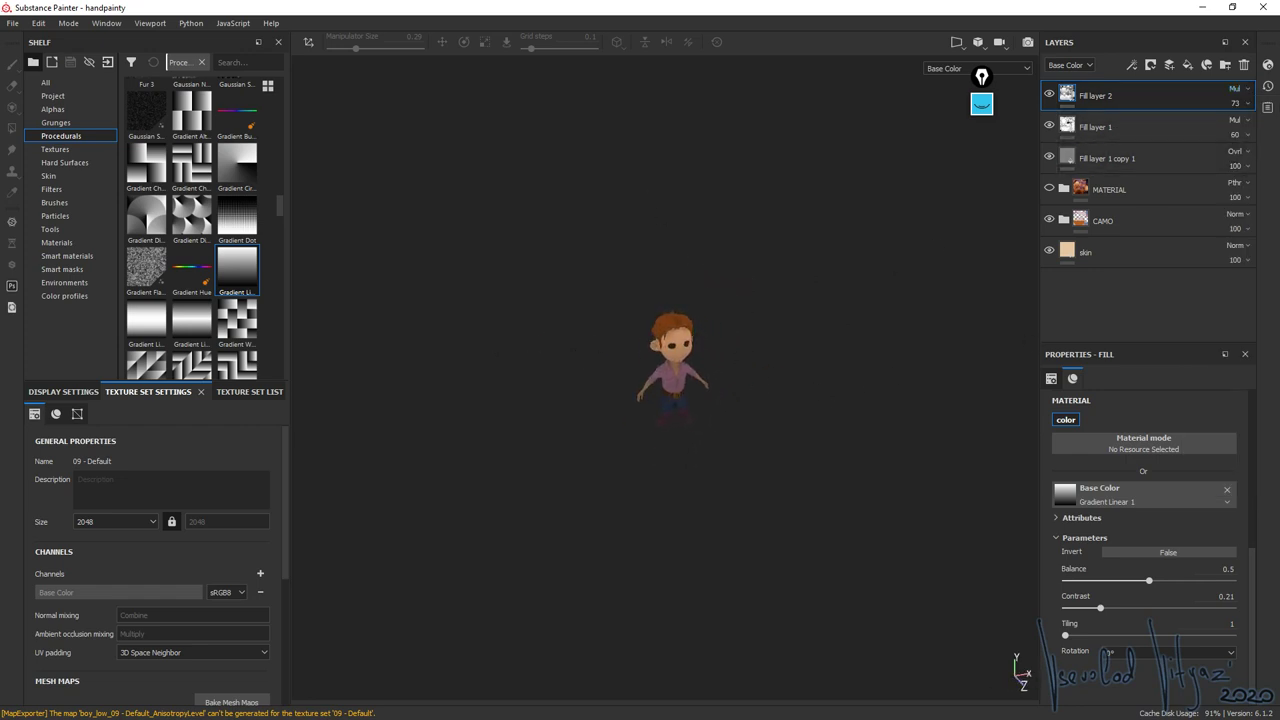
- In a side view of the character, sketch annotation arrows pointing at it from the front, from above and diagonally from the upper front
scroll(665, 390, up, 2)
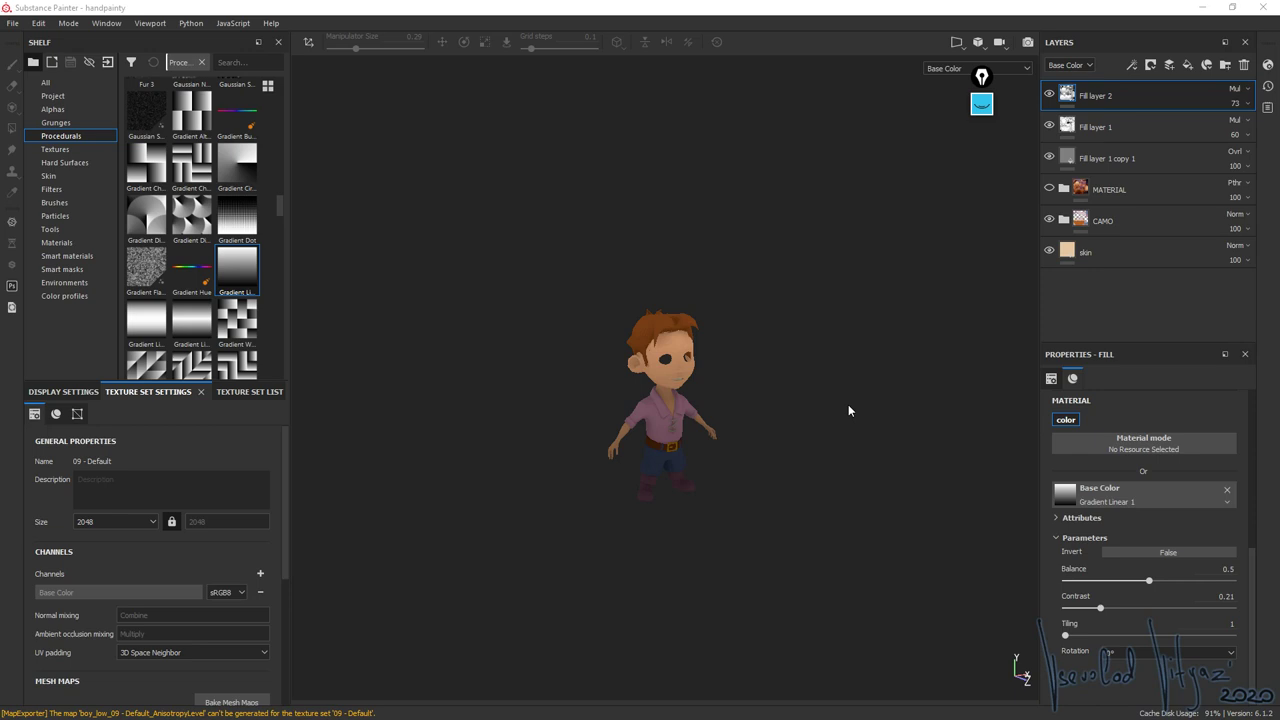
mouse_move(848, 406)
alt+mouse_down()
mouse_move(886, 391)
mouse_move(850, 387)
alt+mouse_up()
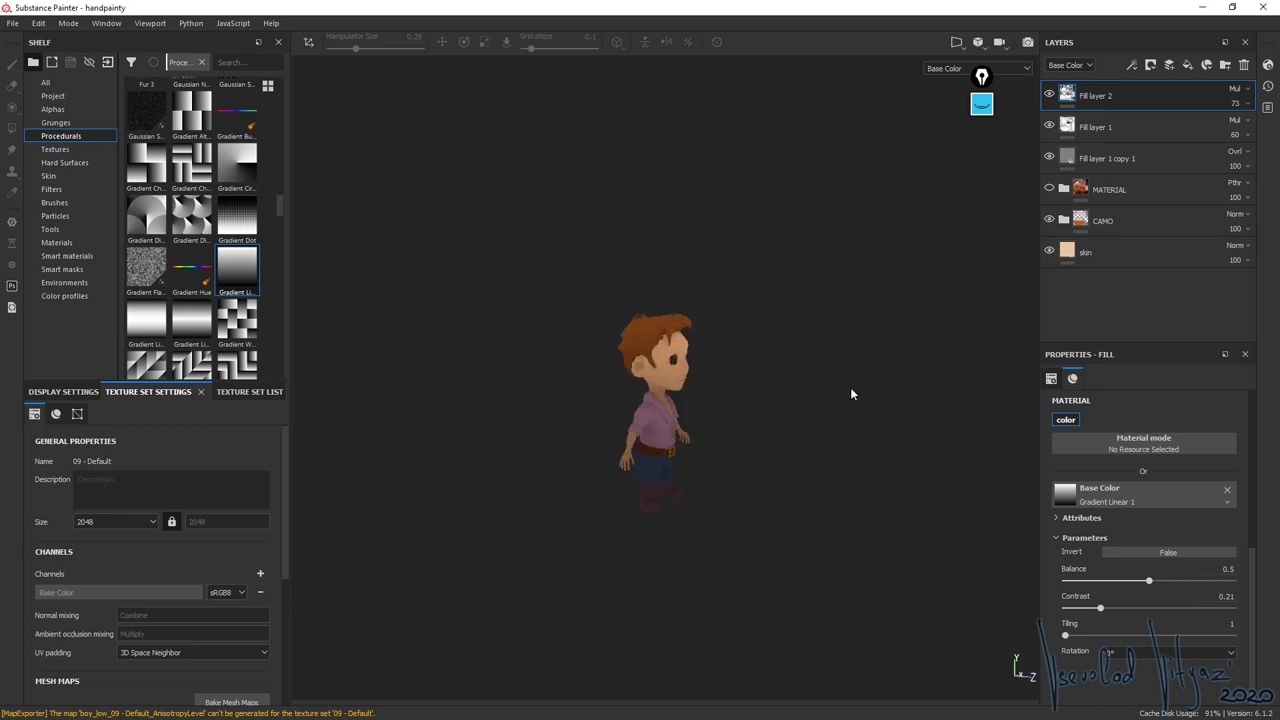
scroll(669, 408, up, 5)
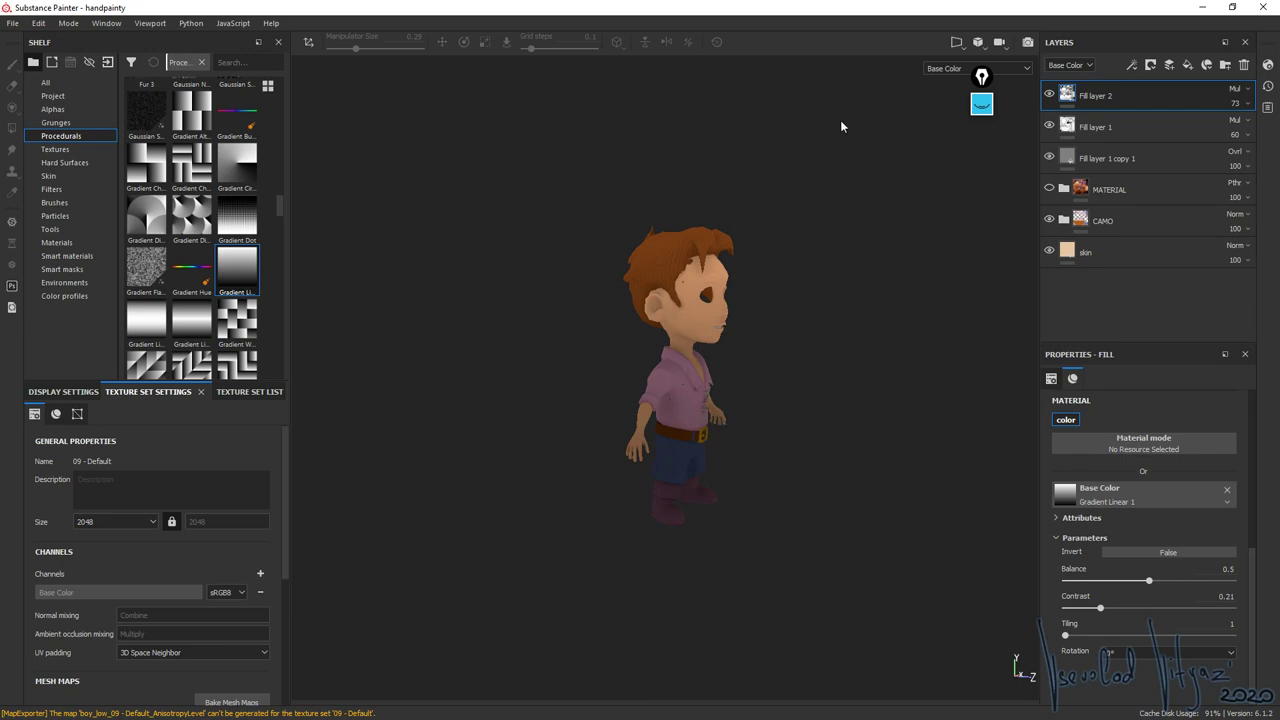
click(981, 104)
click(1003, 145)
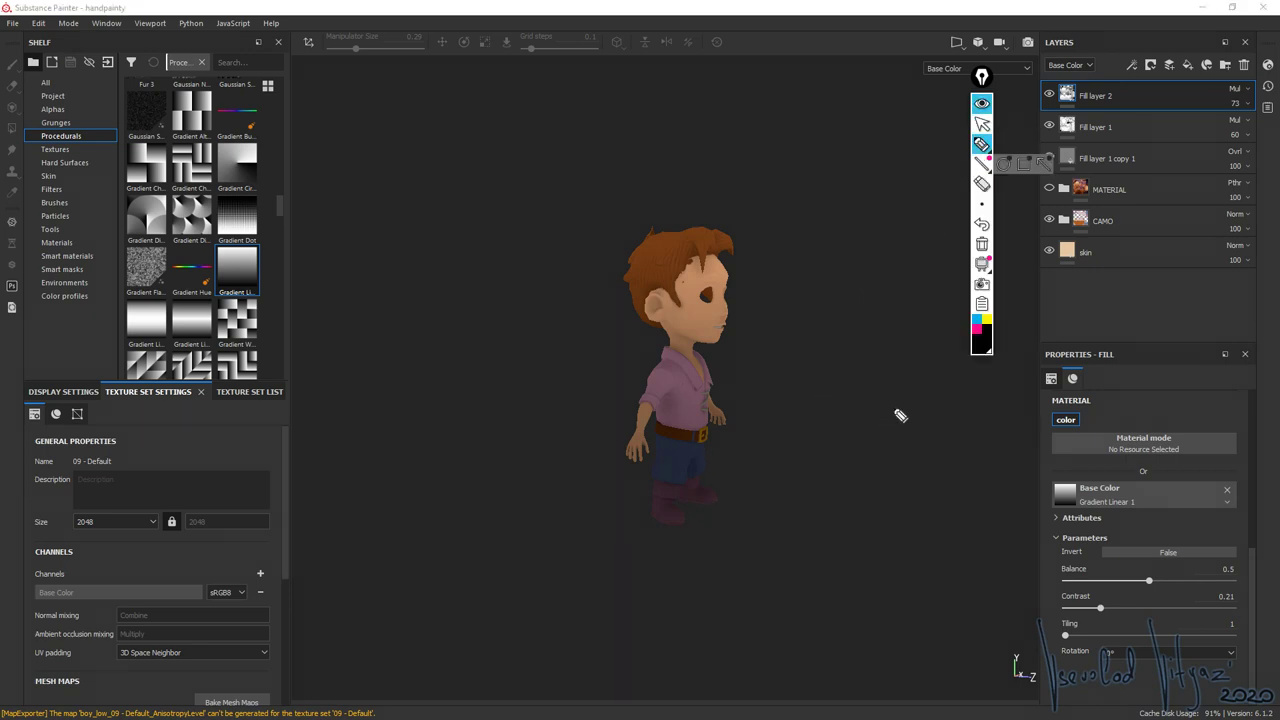
mouse_move(900, 400)
mouse_down()
mouse_move(846, 397)
mouse_move(821, 366)
mouse_move(822, 413)
mouse_up()
drag(736, 81, 737, 172)
drag(713, 141, 745, 160)
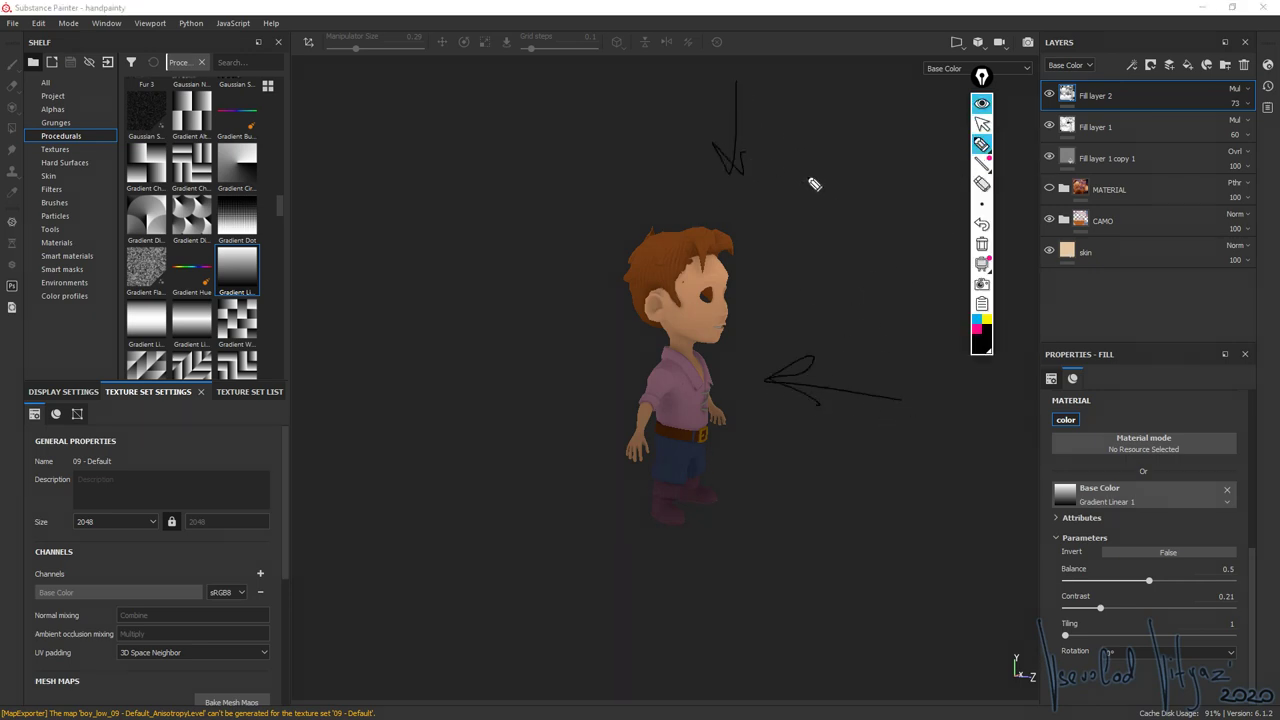
drag(913, 139, 907, 145)
mouse_move(870, 192)
mouse_down()
mouse_move(808, 235)
mouse_move(776, 267)
mouse_up()
drag(808, 207, 781, 263)
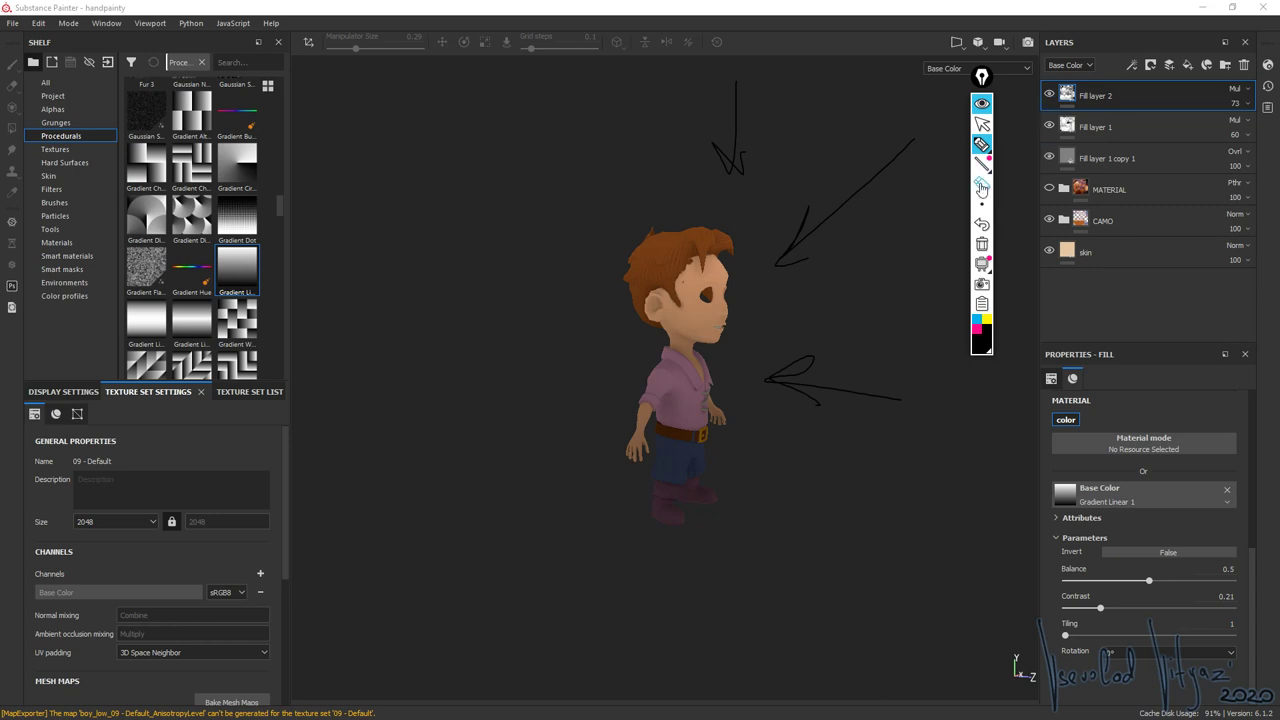
- Erase the light direction arrows around the character and close the annotation tools
click(982, 184)
mouse_move(783, 126)
mouse_down()
mouse_move(932, 276)
mouse_move(829, 400)
mouse_up()
click(982, 123)
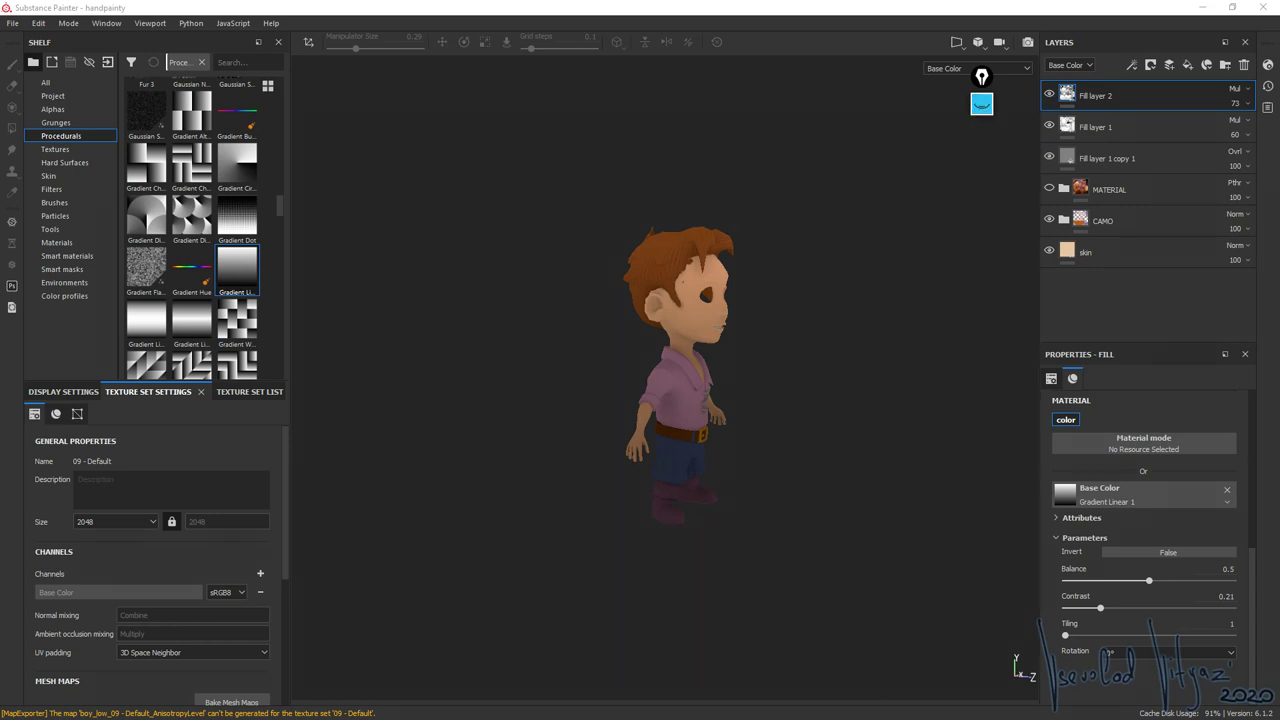
- Switch to Photoshop and compare the object-space normal map video_boy_normalobj.psd with the tangent normal map boy__normals.psd
key(alt+Tab)
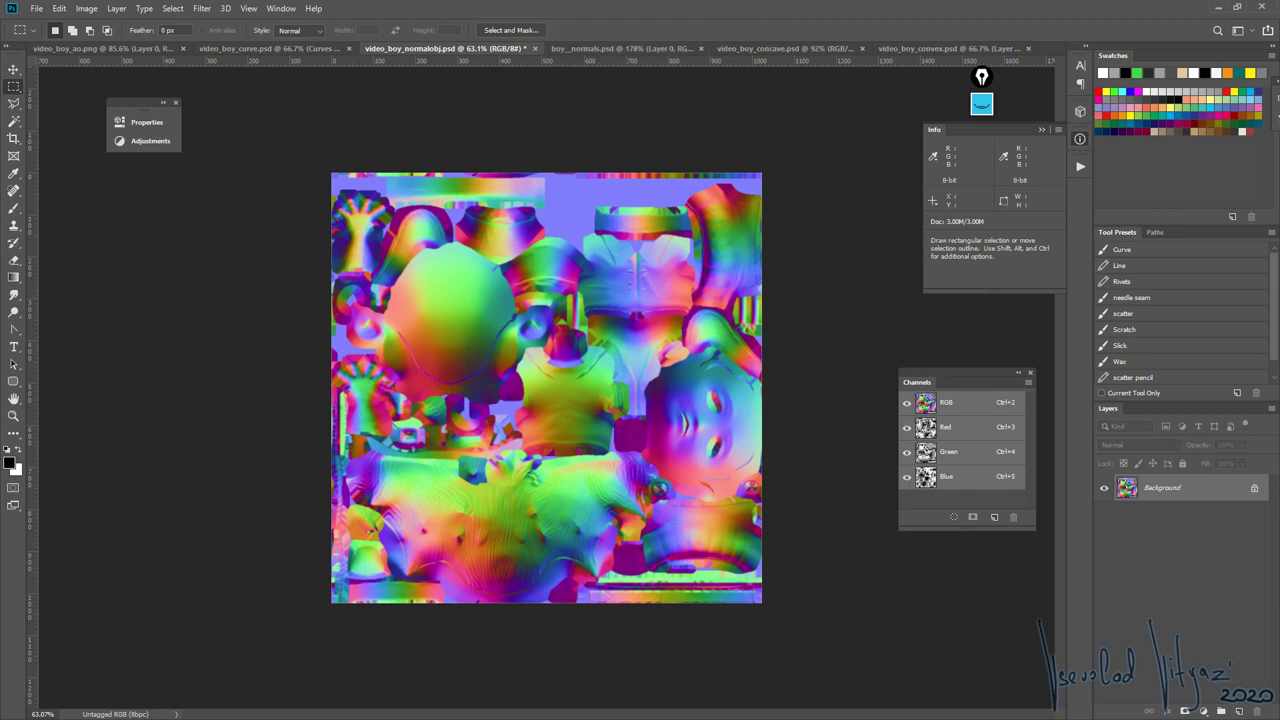
key(ctrl+Tab)
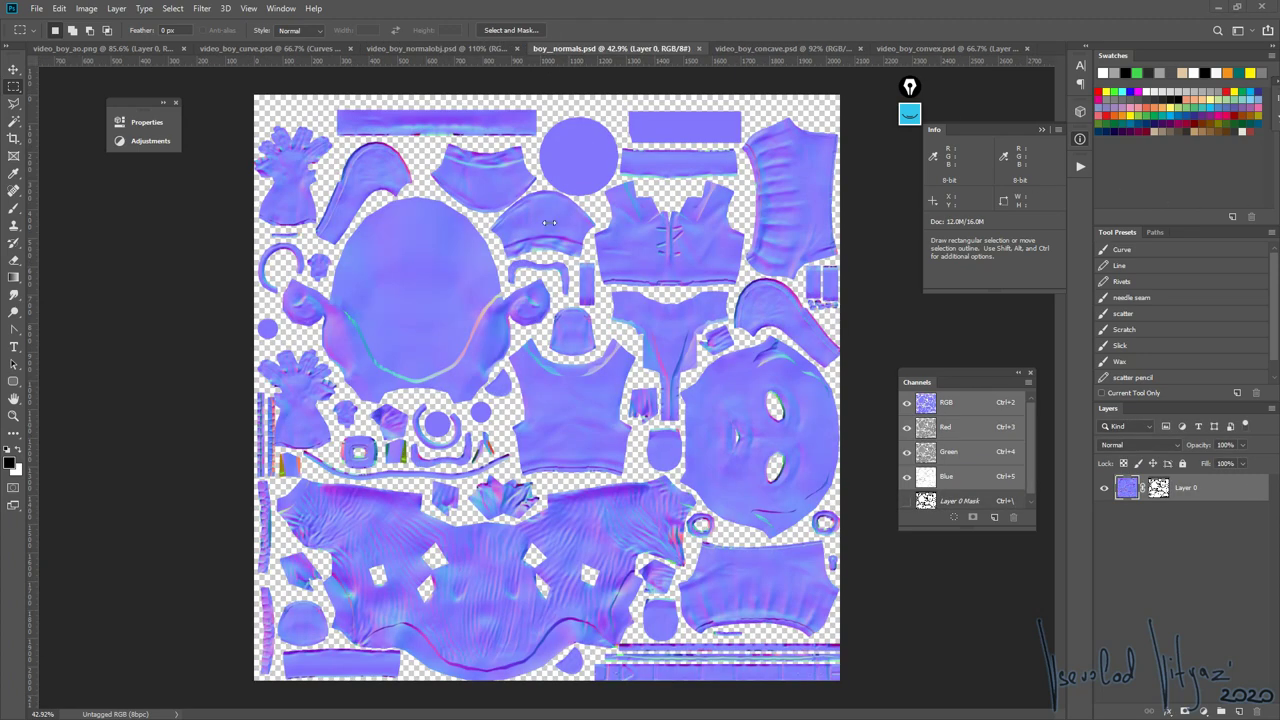
click(458, 49)
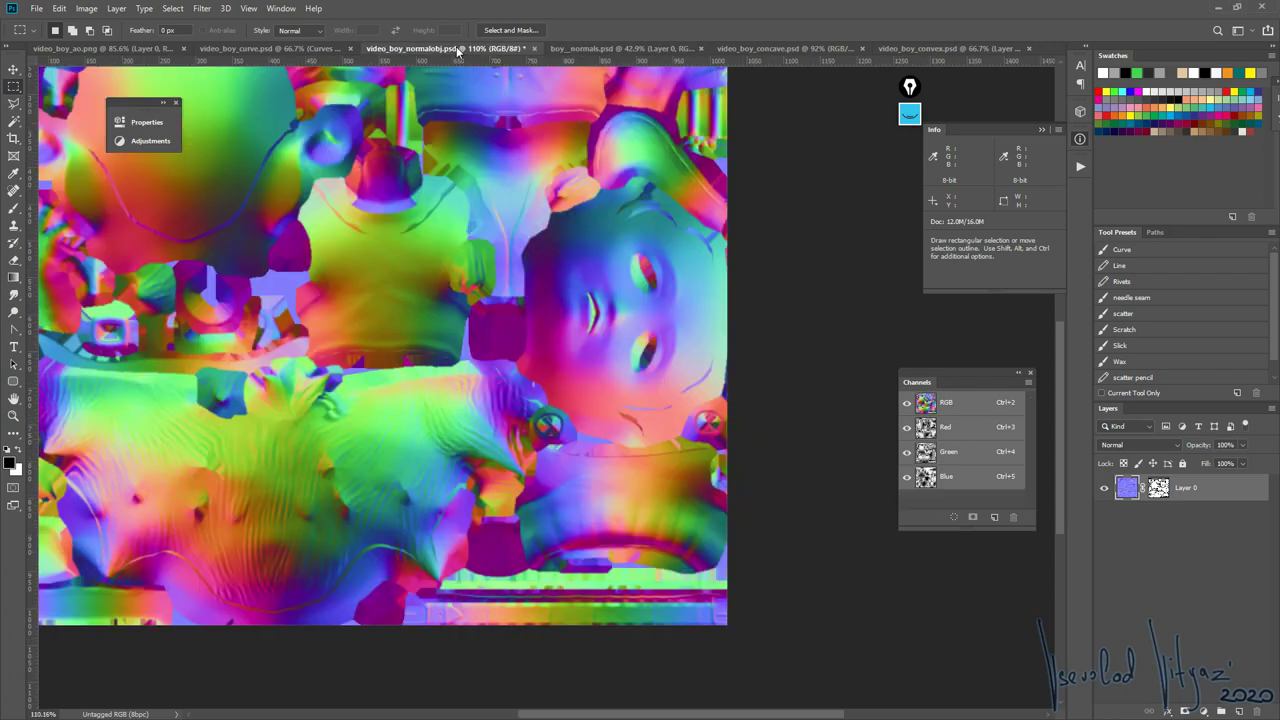
key(z)
alt+scroll(646, 234, down, 5)
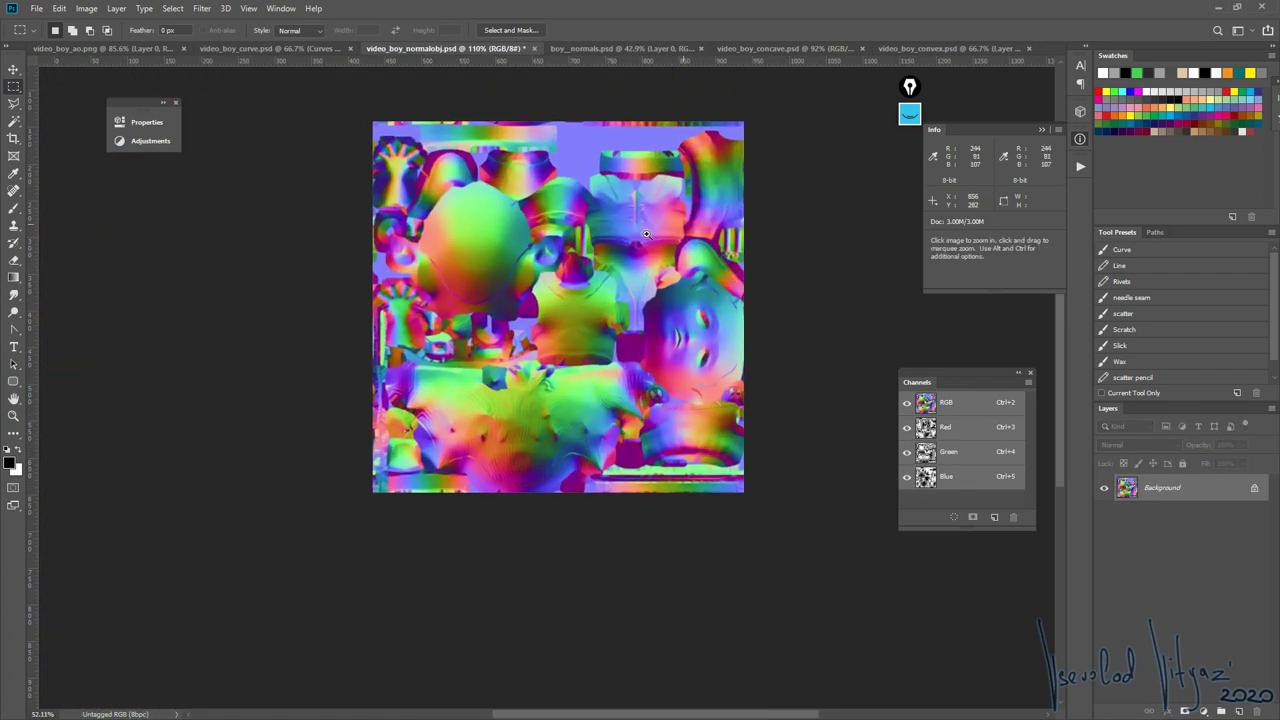
alt+scroll(646, 234, up, 4)
key(m)
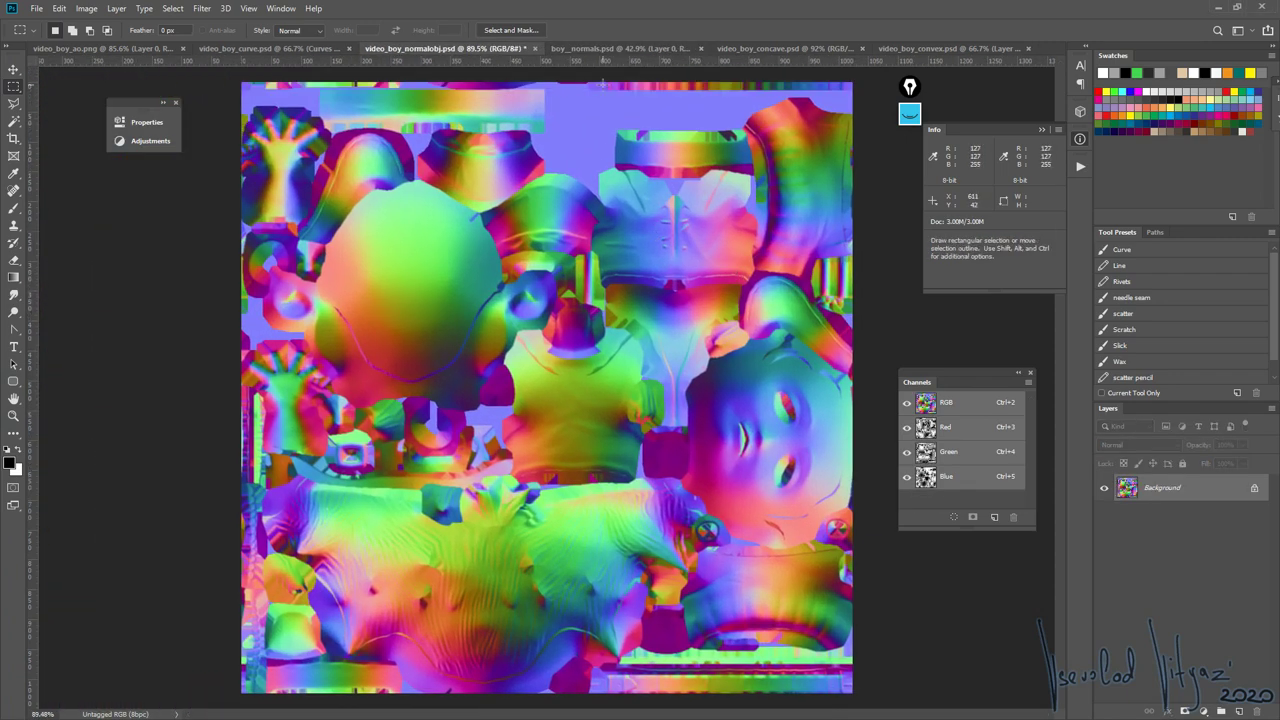
- Examine the hair and head areas of the tangent normal map boy__normals.psd up close
click(606, 47)
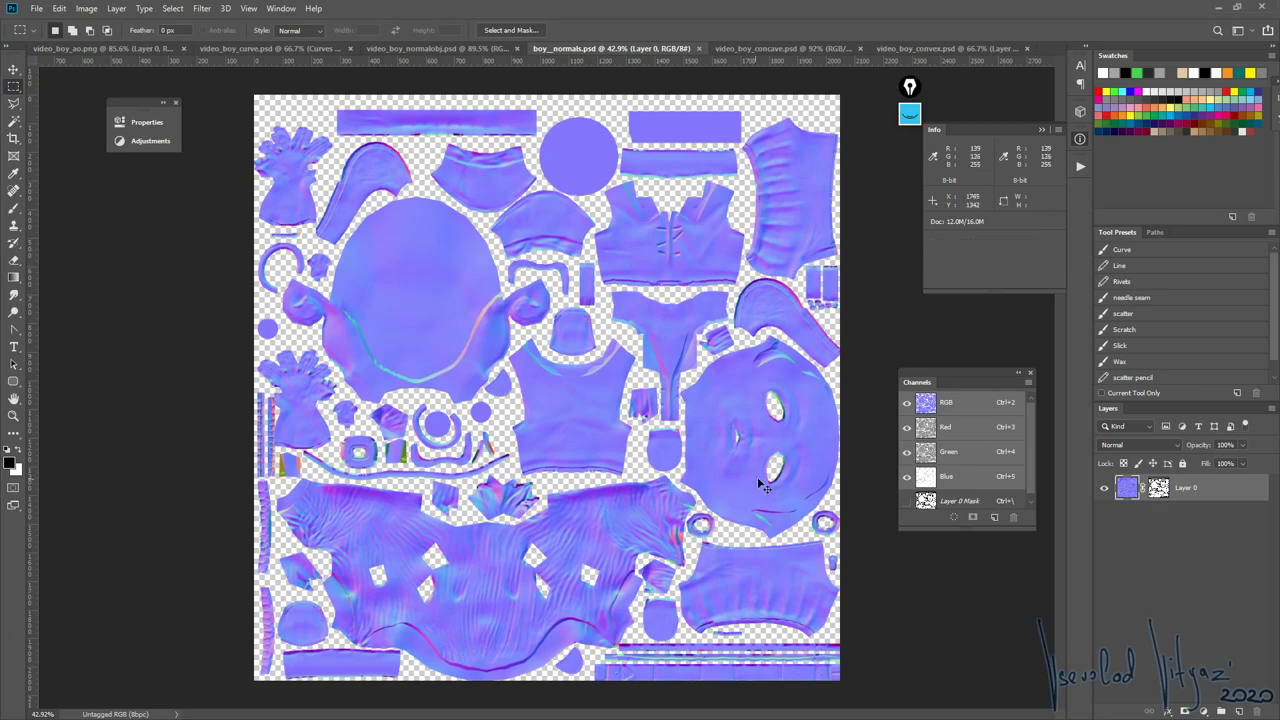
alt+scroll(753, 474, up, 5)
scroll(623, 283, down, 5)
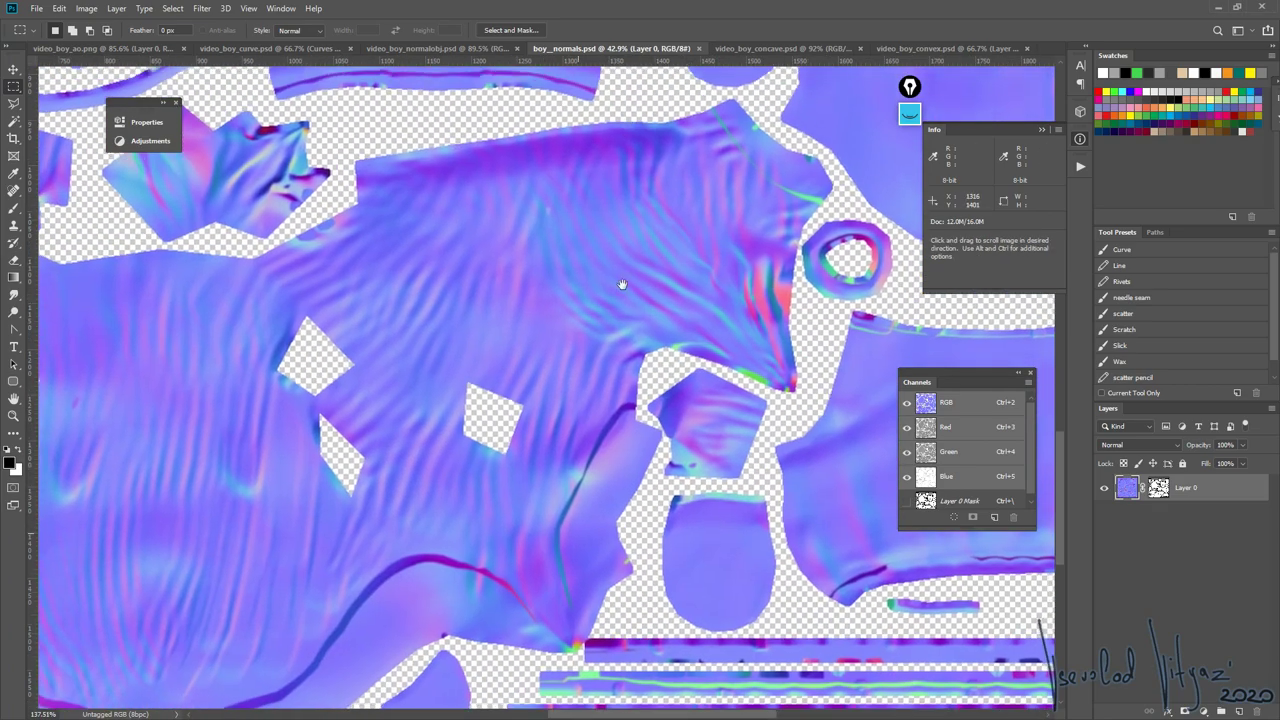
alt+scroll(594, 435, down, 5)
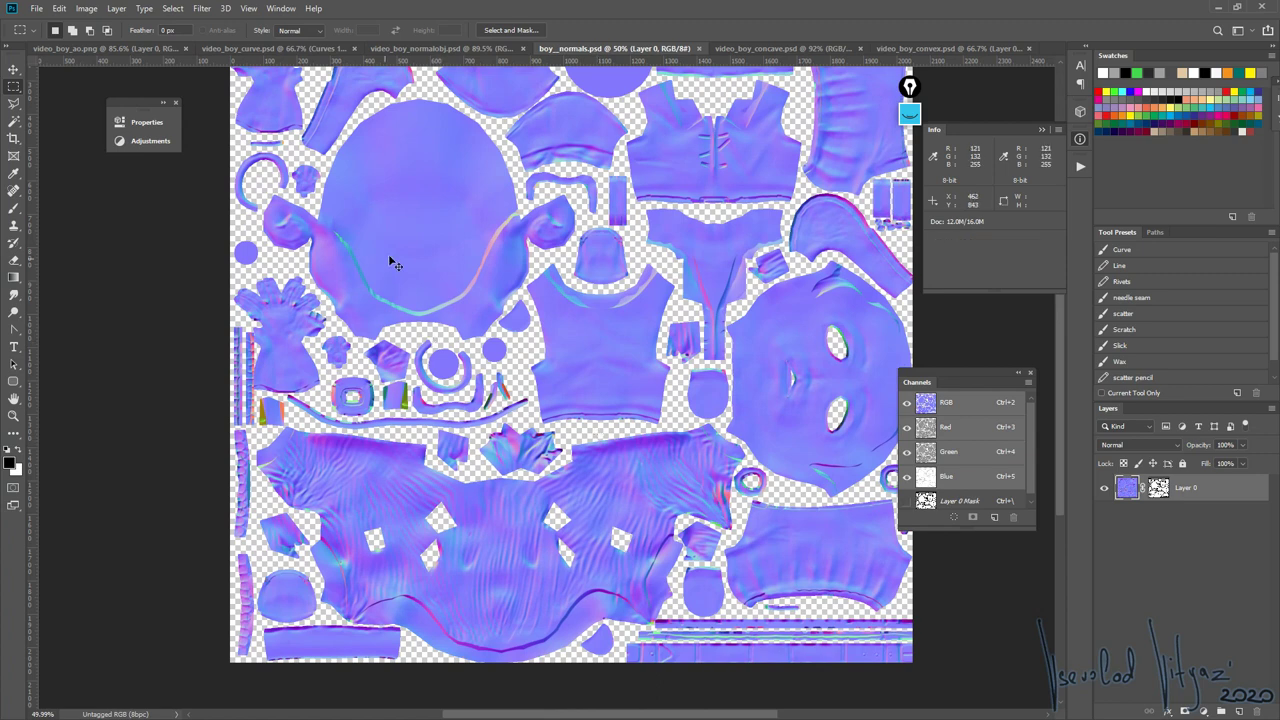
alt+scroll(391, 260, up, 3)
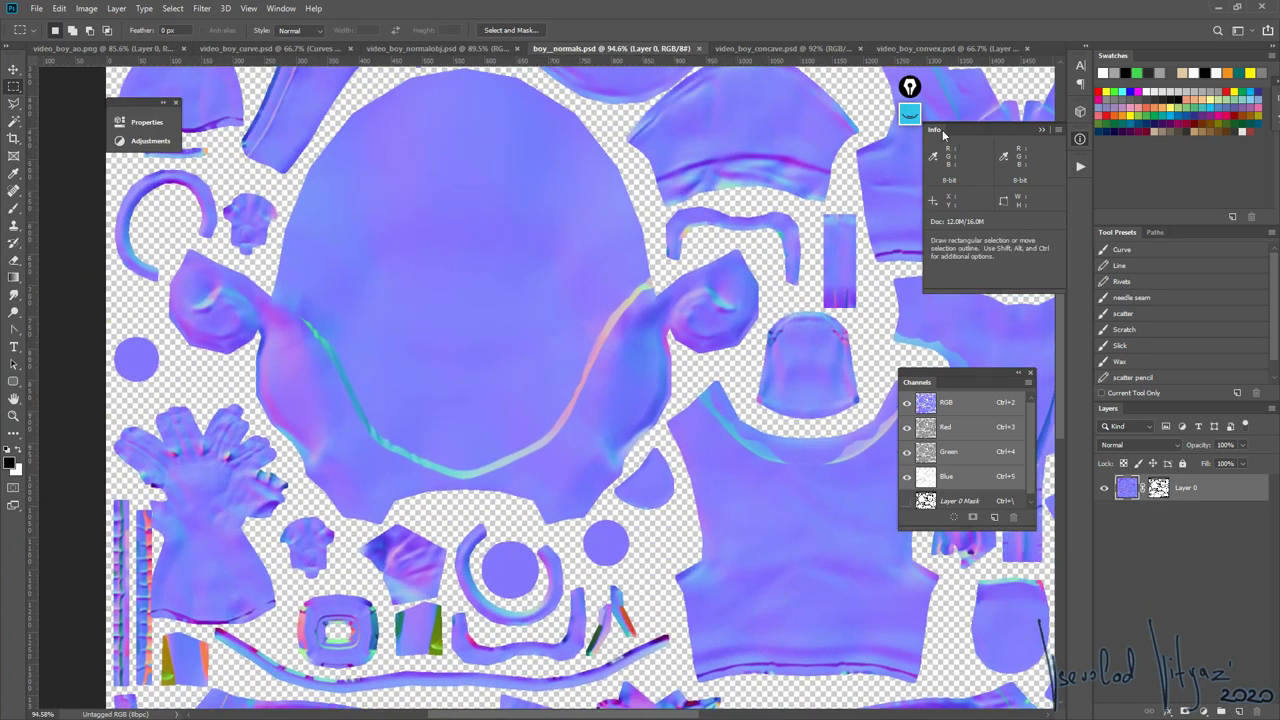
- Annotate the normal map with a yellow line across the head and a bumpy blue line above it
click(910, 114)
click(910, 154)
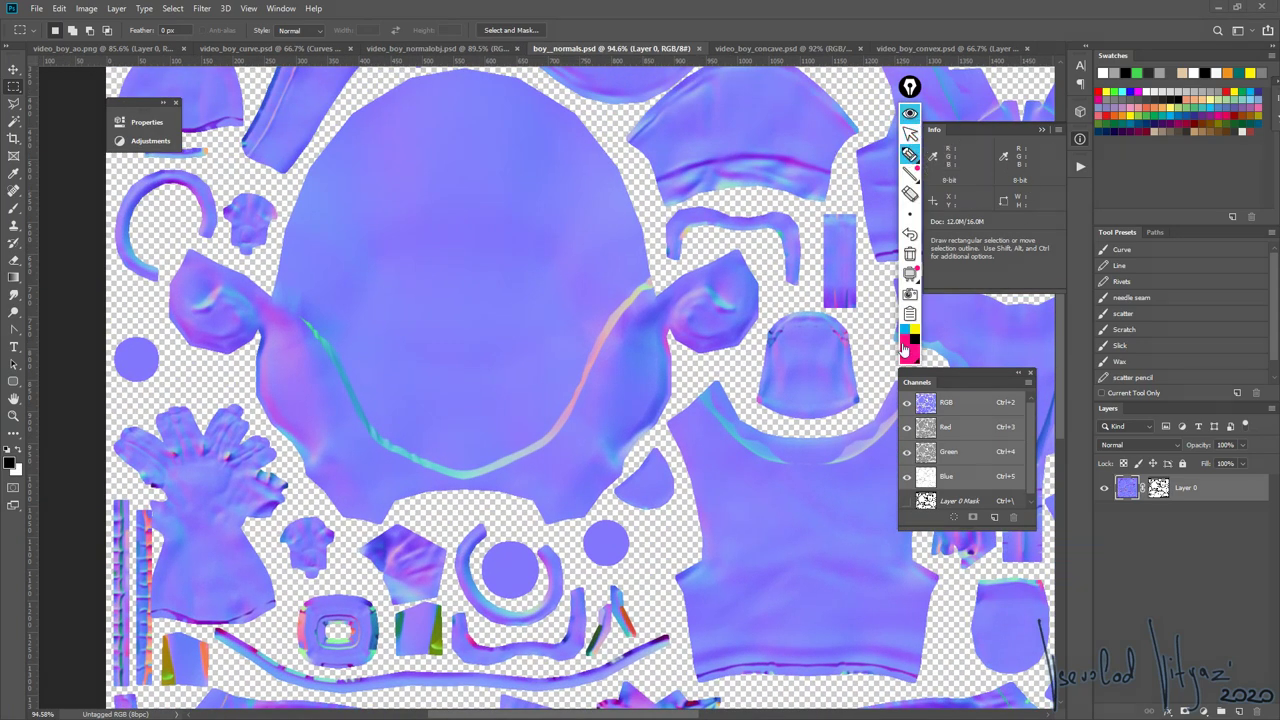
drag(311, 252, 797, 283)
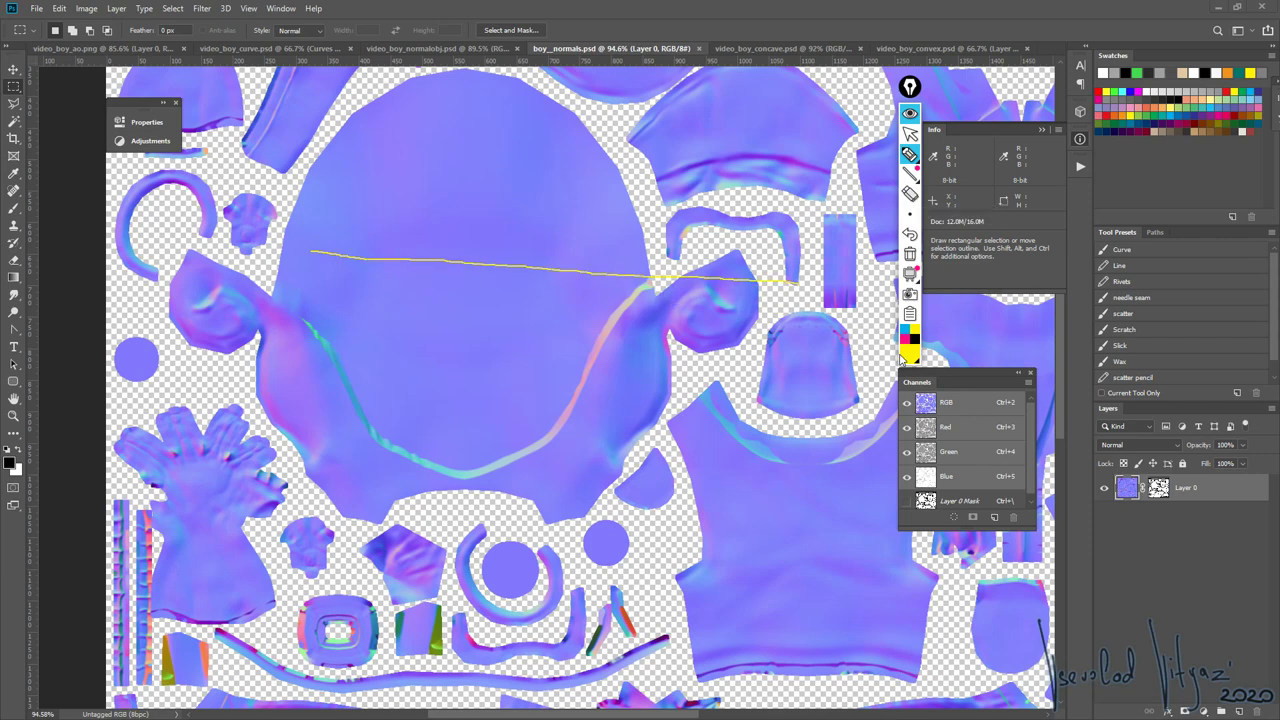
click(908, 344)
drag(322, 229, 528, 248)
drag(572, 250, 855, 288)
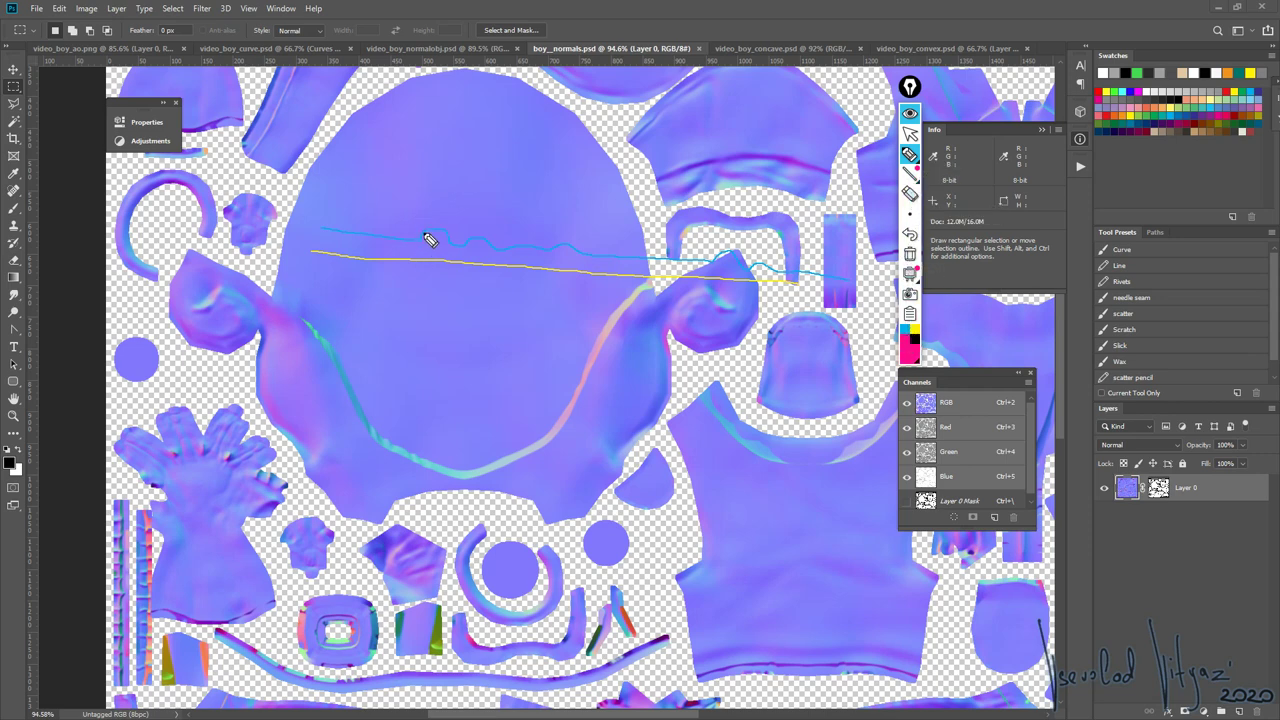
- Mark off and hatch in pink the two stretches where the blue line has bumps, and close the annotation overlay
drag(418, 218, 420, 257)
drag(577, 236, 577, 276)
drag(706, 248, 706, 282)
drag(800, 266, 801, 290)
mouse_move(706, 255)
mouse_down()
mouse_move(749, 279)
mouse_move(805, 284)
mouse_up()
mouse_move(402, 248)
mouse_down()
mouse_move(574, 275)
mouse_move(428, 236)
mouse_up()
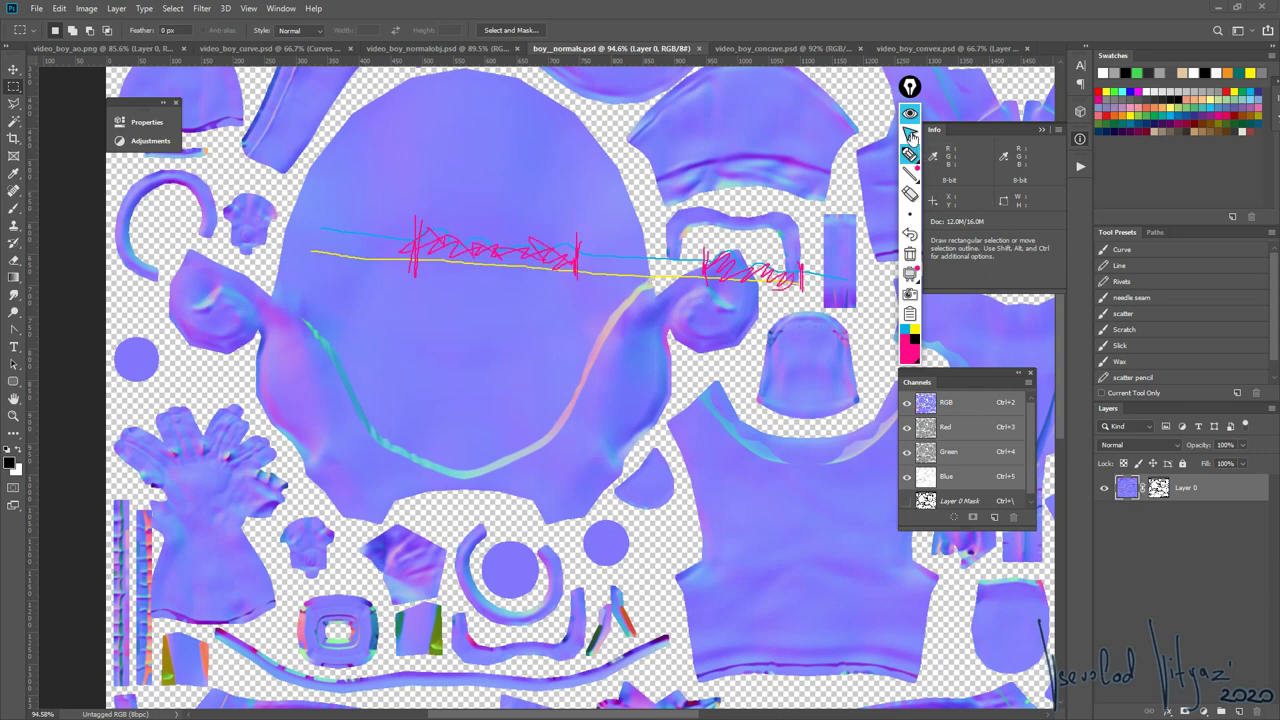
click(909, 113)
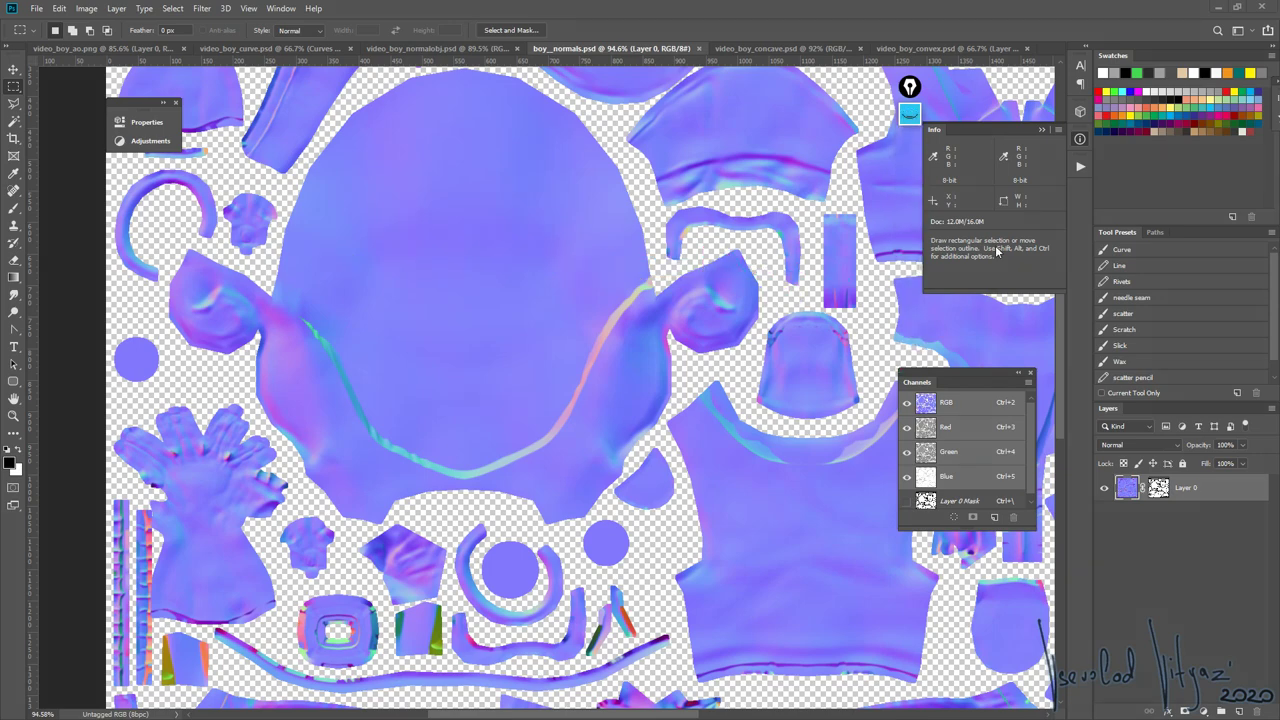
- Isolate the Red channel of boy__normals.psd and examine the shading on the hair and face pieces
click(946, 427)
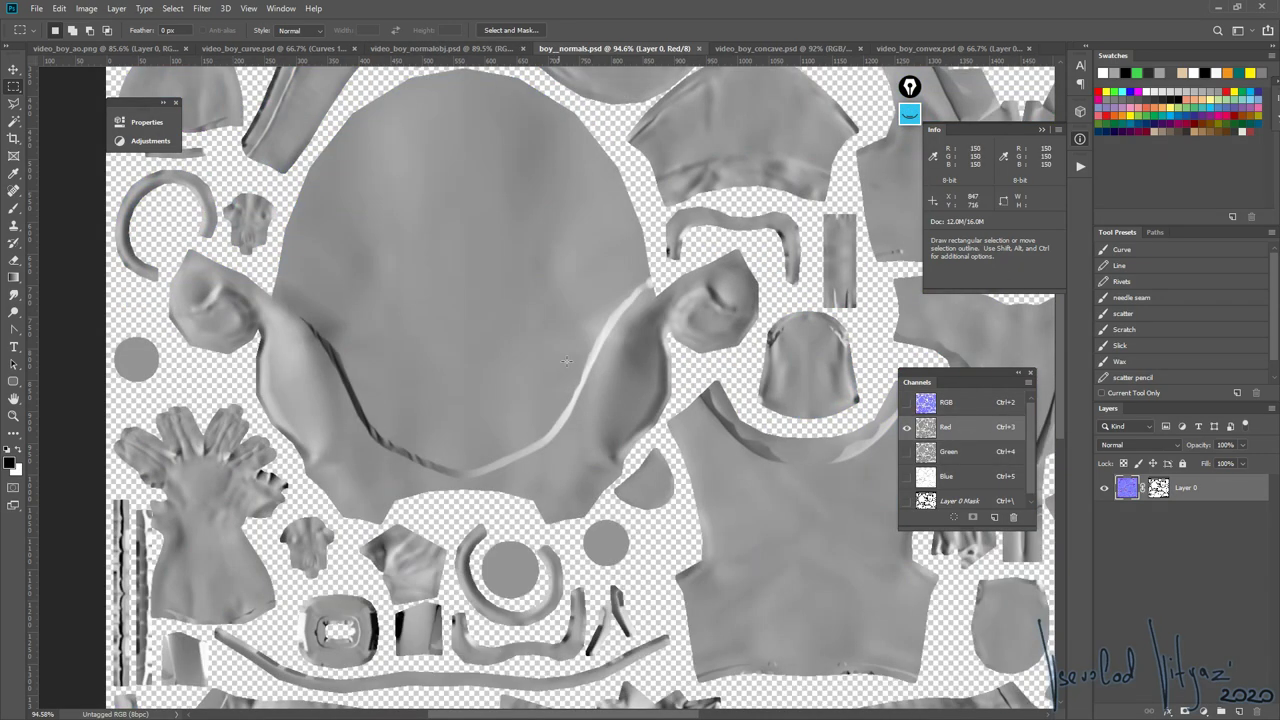
drag(600, 334, 467, 240)
alt+scroll(467, 240, down, 5)
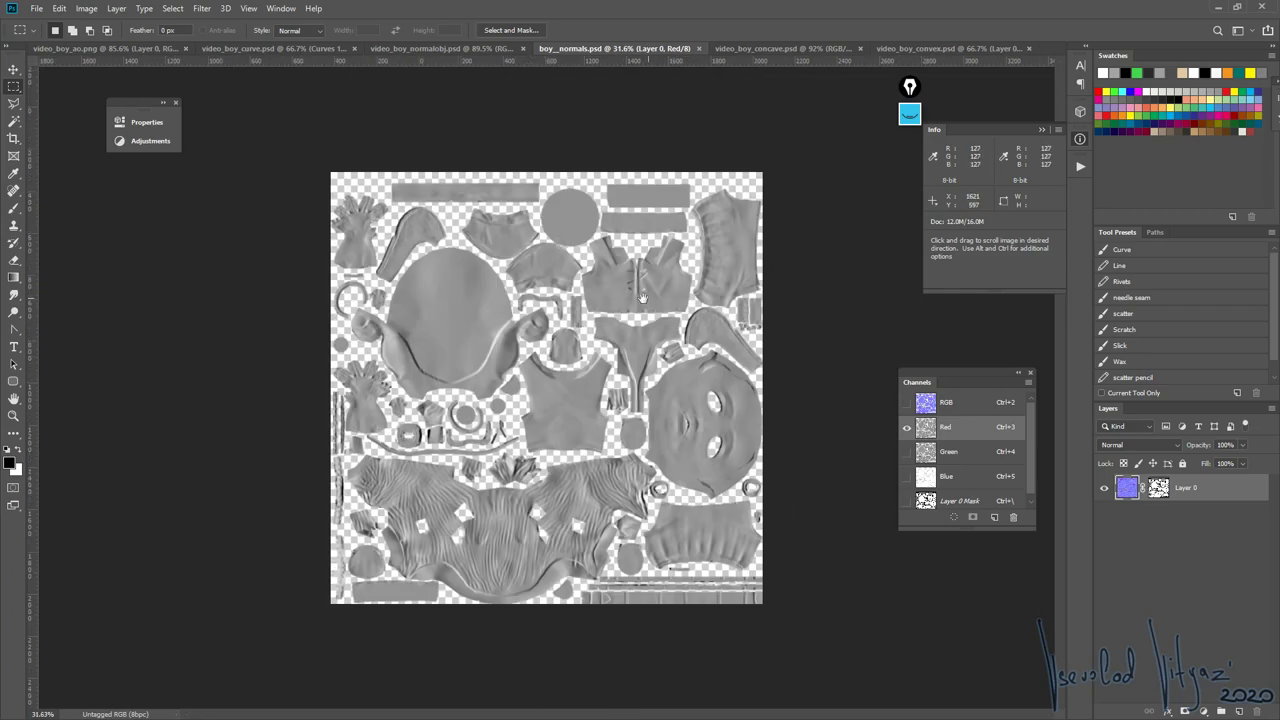
alt+scroll(762, 392, up, 4)
scroll(762, 392, down, 5)
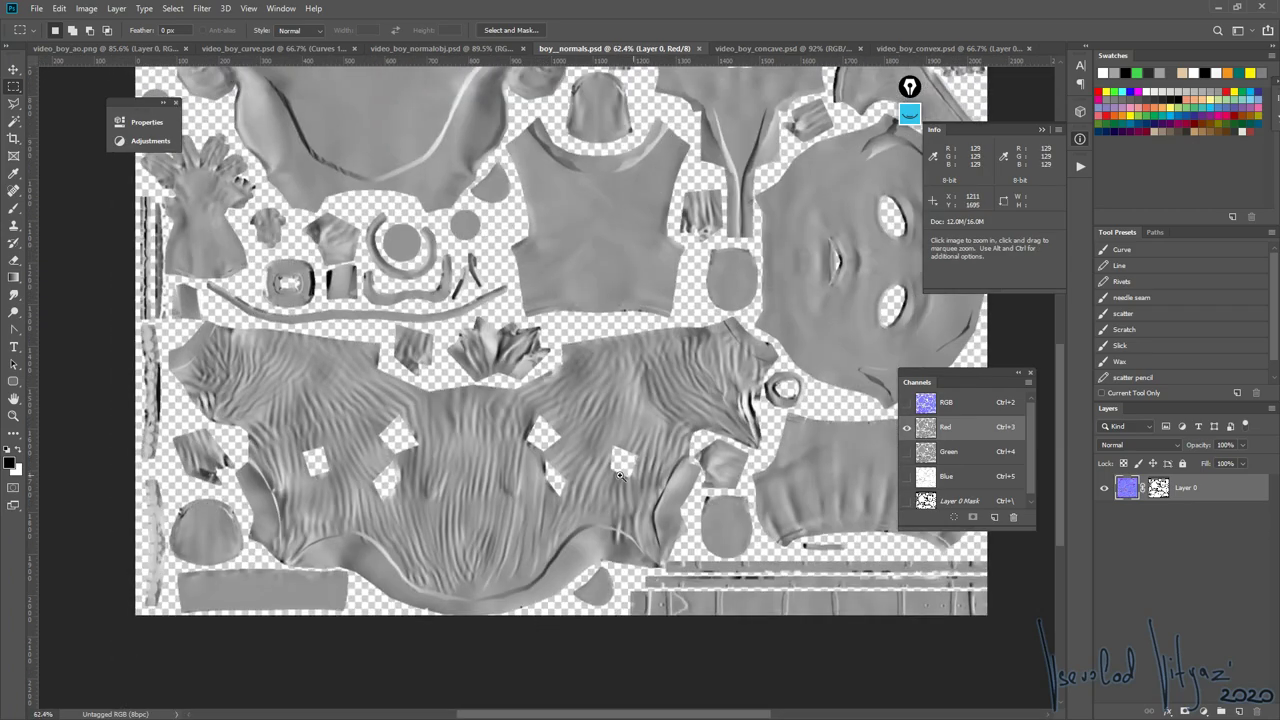
alt+scroll(632, 304, up, 3)
scroll(632, 304, down, 2)
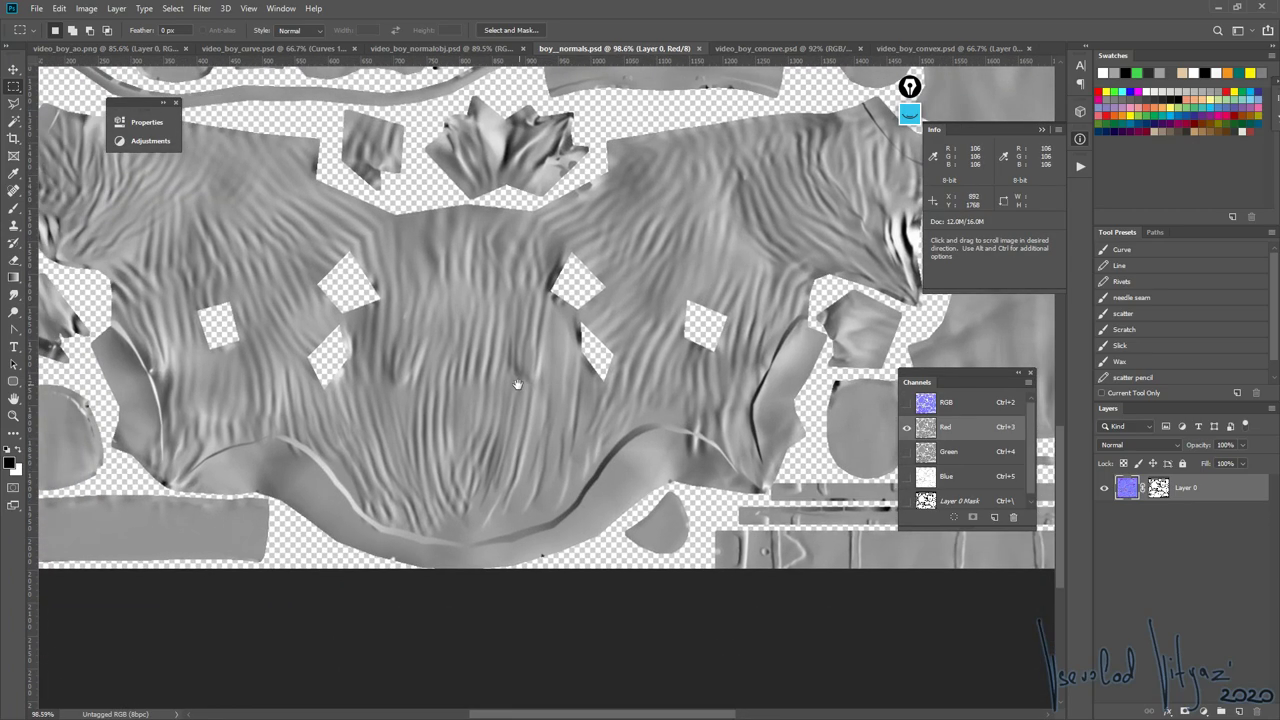
alt+scroll(517, 375, up, 2)
drag(789, 290, 437, 486)
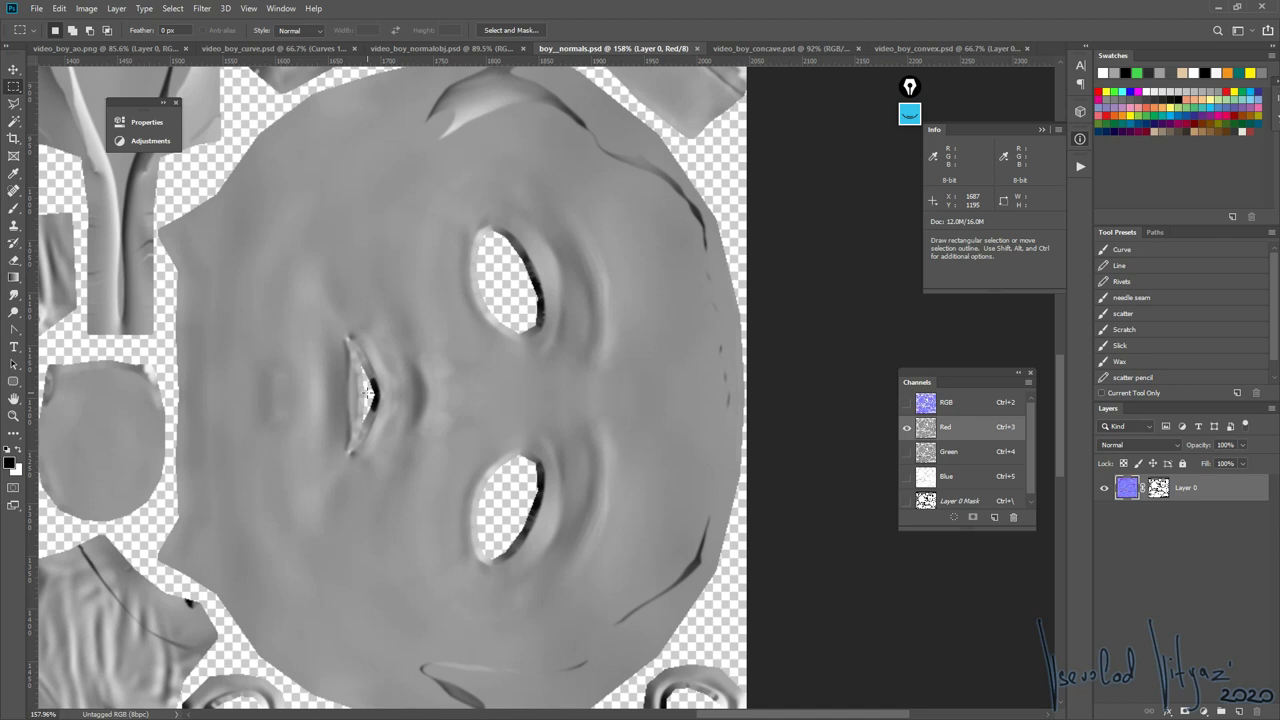
- View the Green and Blue channels of boy__normals.psd one after the other, then restore the RGB composite
click(950, 455)
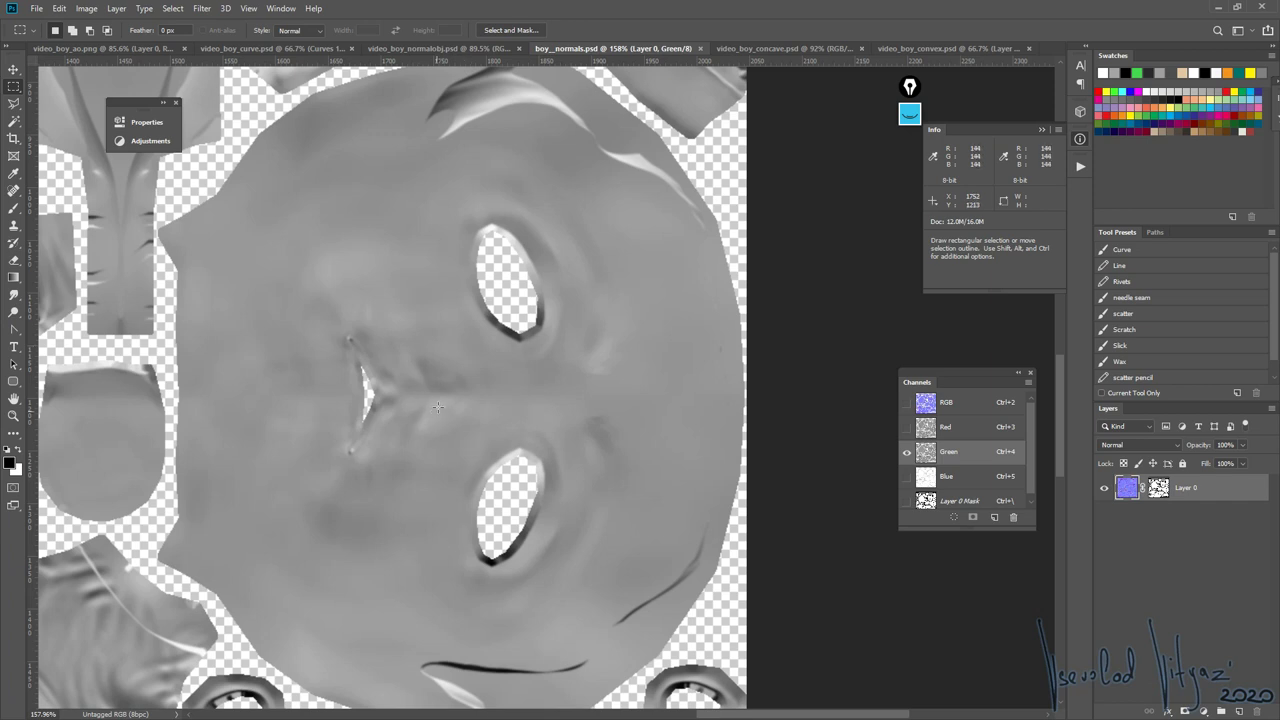
click(957, 480)
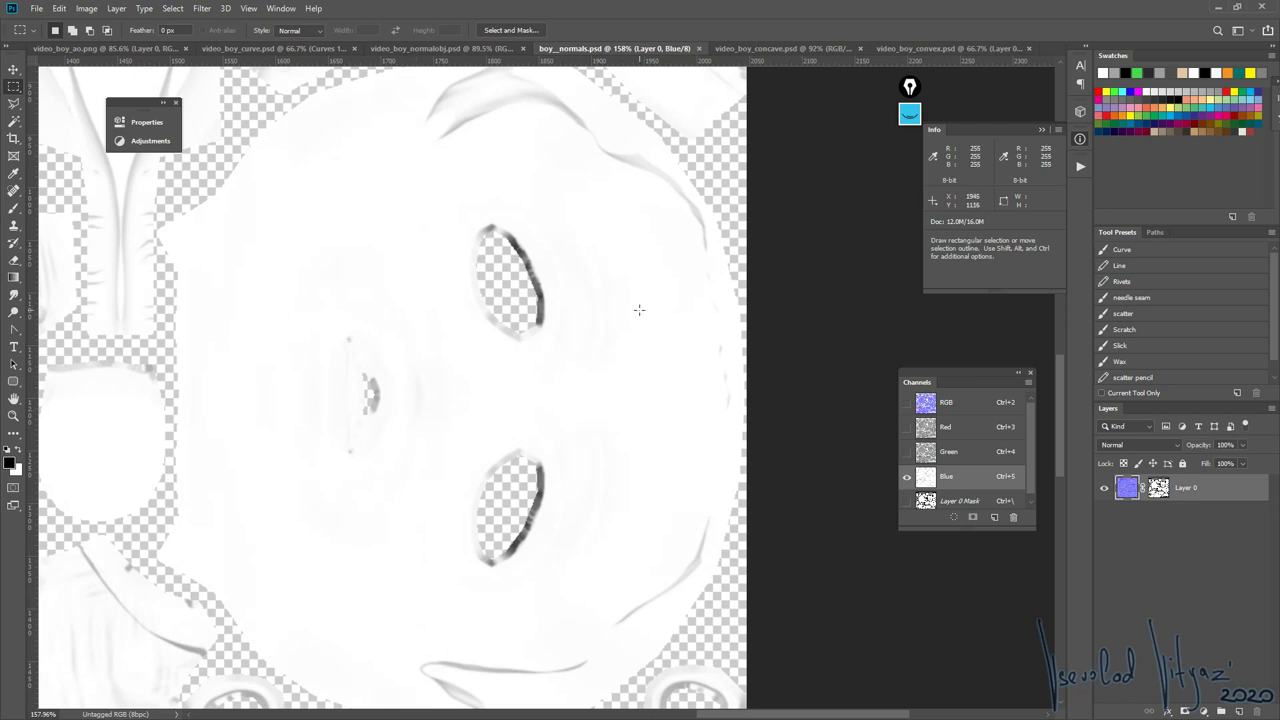
click(948, 404)
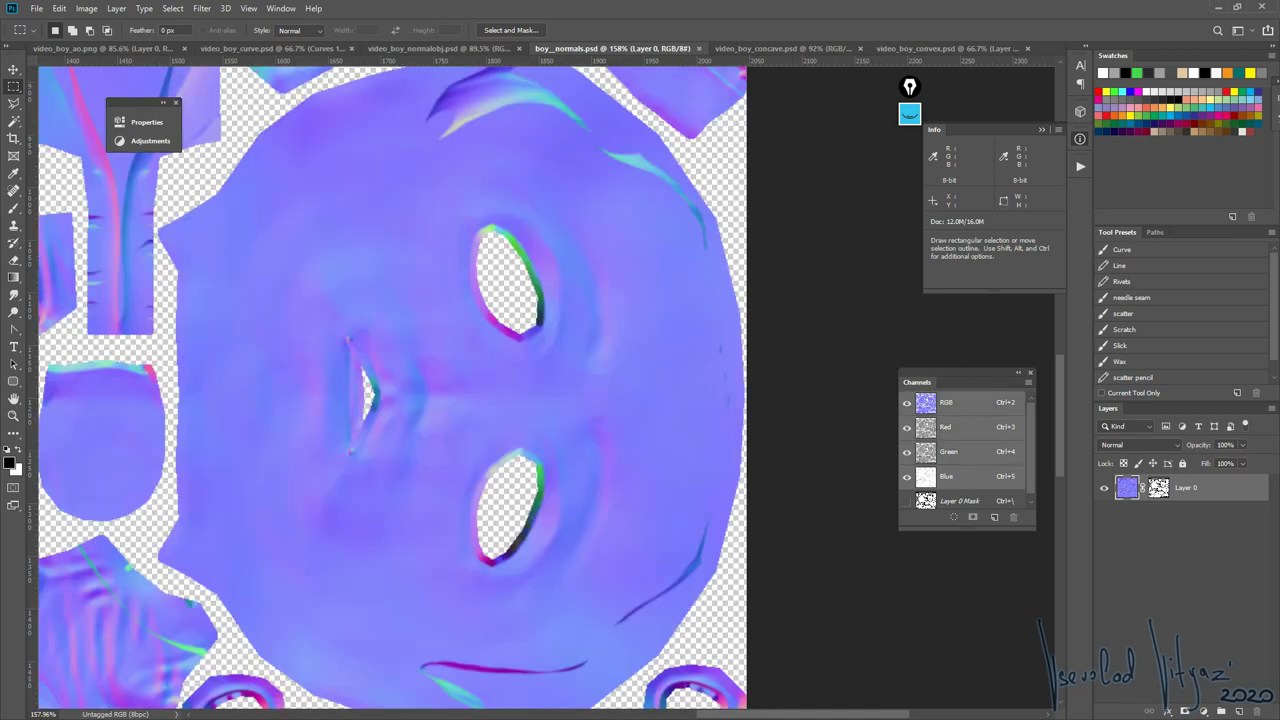
- Examine the face in video_boy_normalobj.psd, then isolate its Red channel and view the whole map
key(ctrl+shift+Tab)
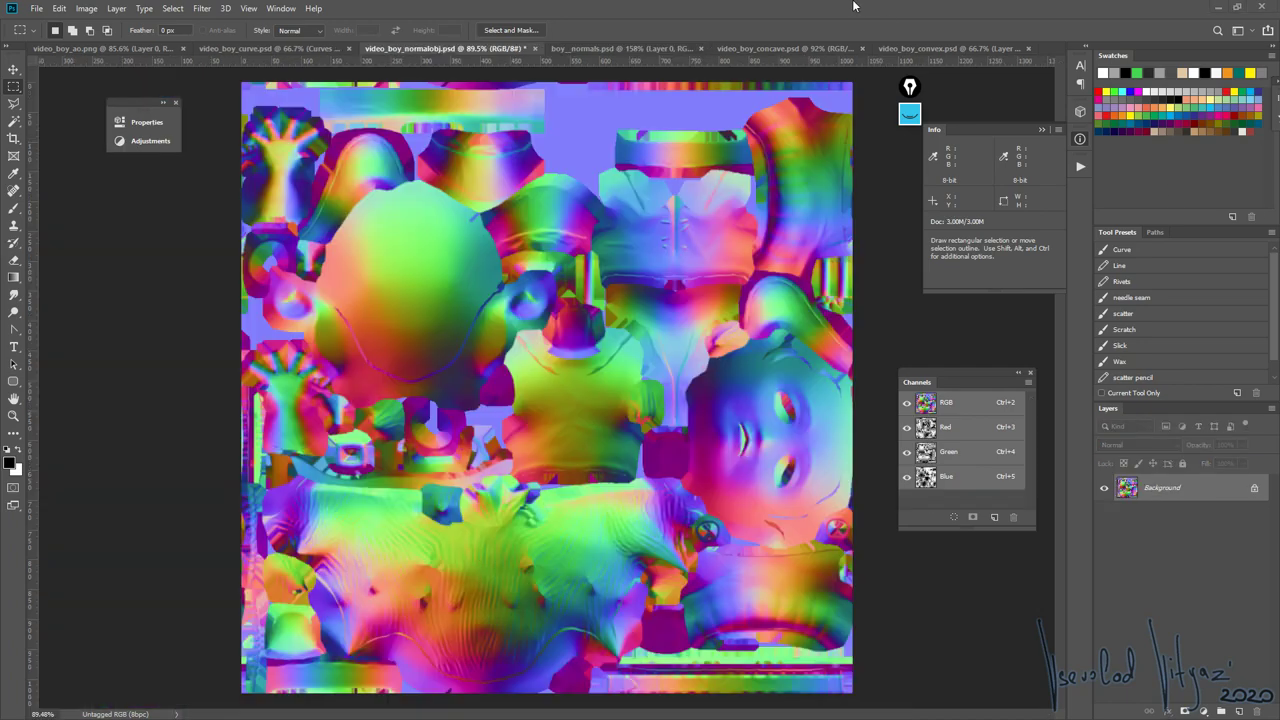
ctrl+drag(668, 415, 457, 317)
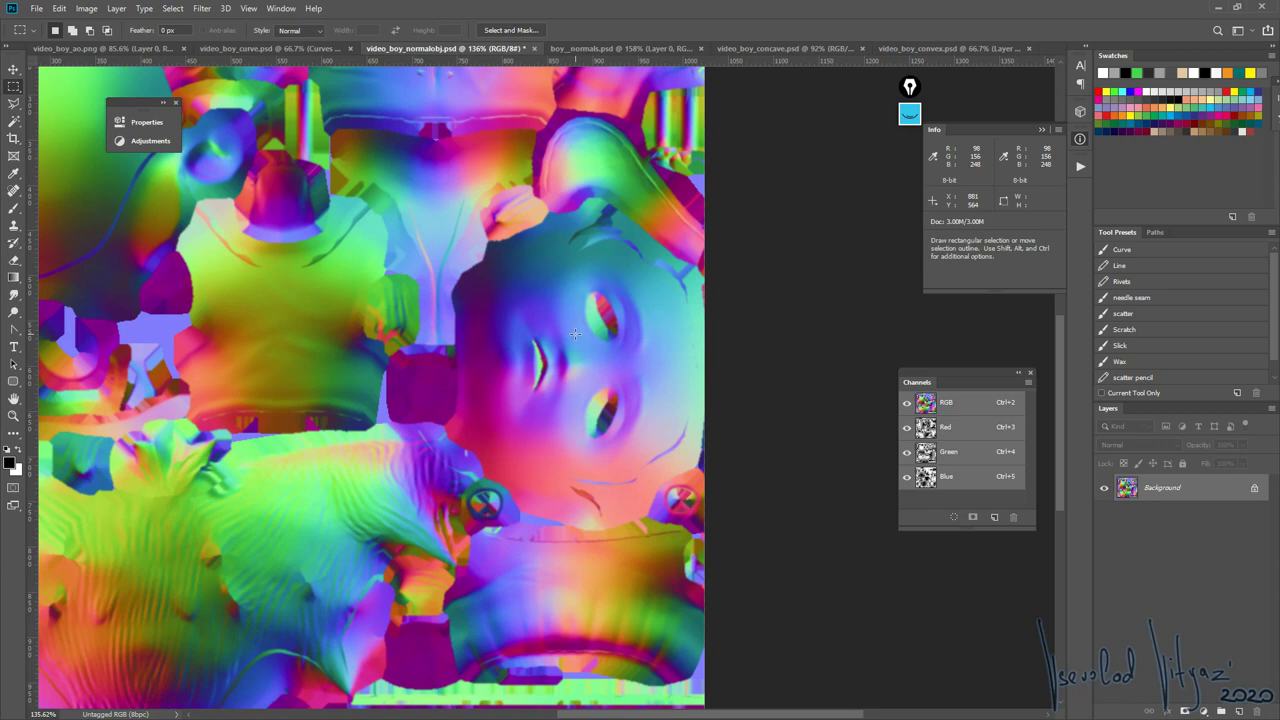
drag(637, 280, 443, 294)
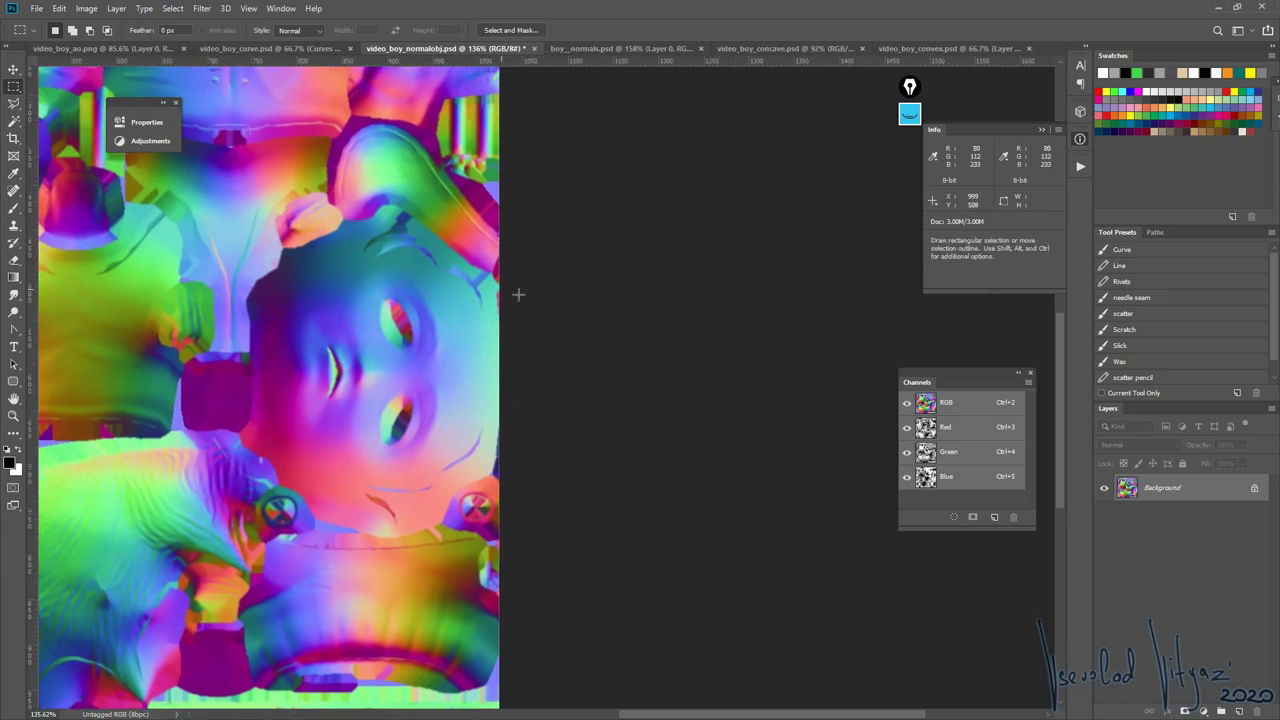
click(944, 430)
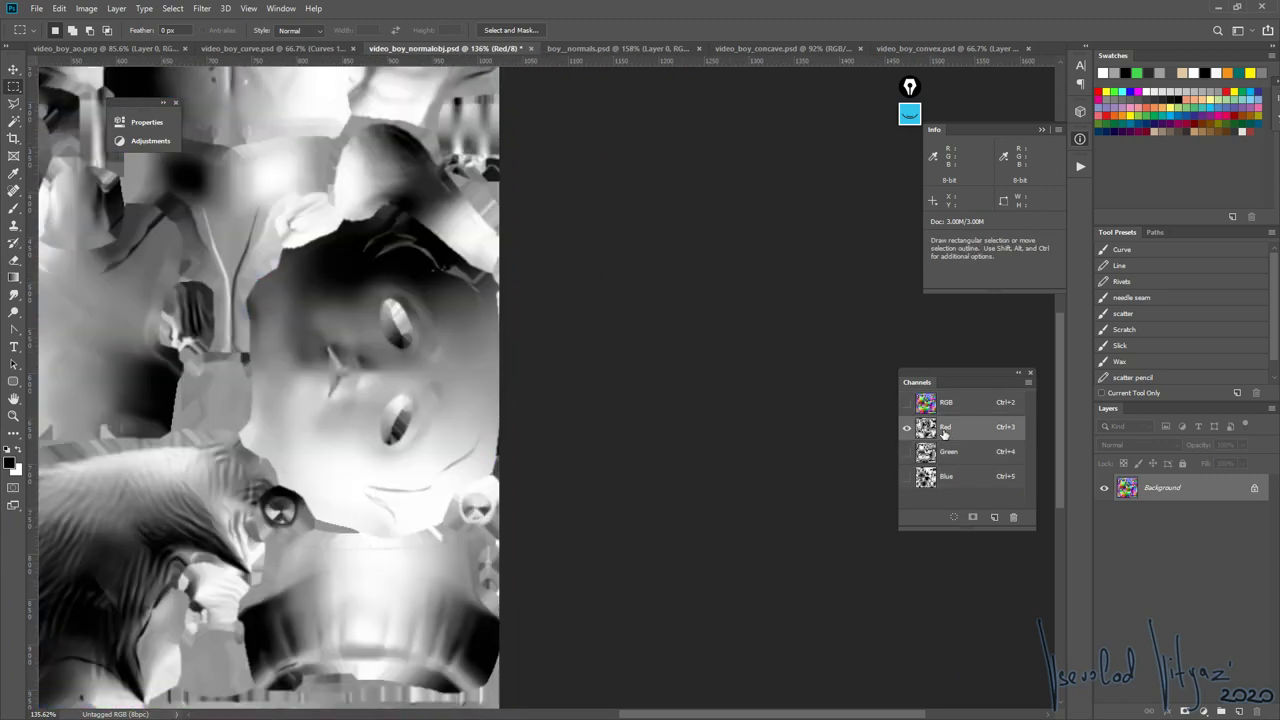
alt+scroll(300, 400, down, 5)
drag(73, 503, 403, 575)
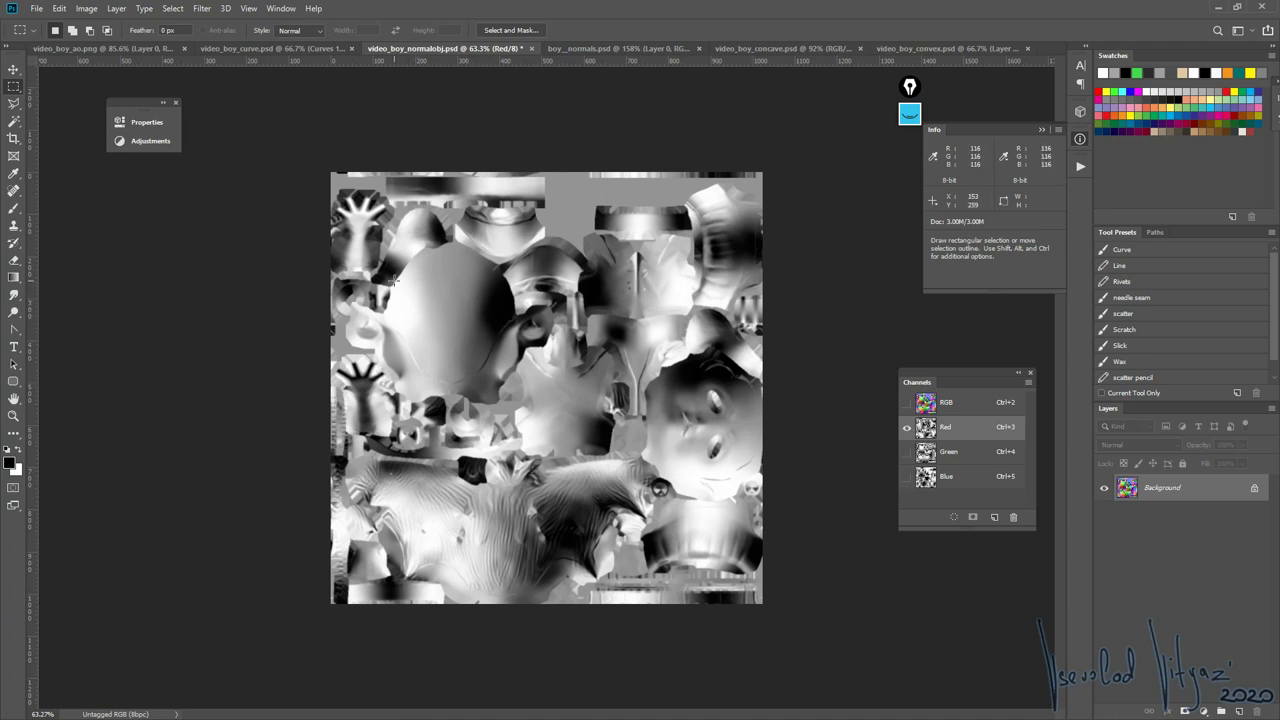
- View the whole boy__normals.psd map in its Red channel for comparison with the object-space map
click(612, 48)
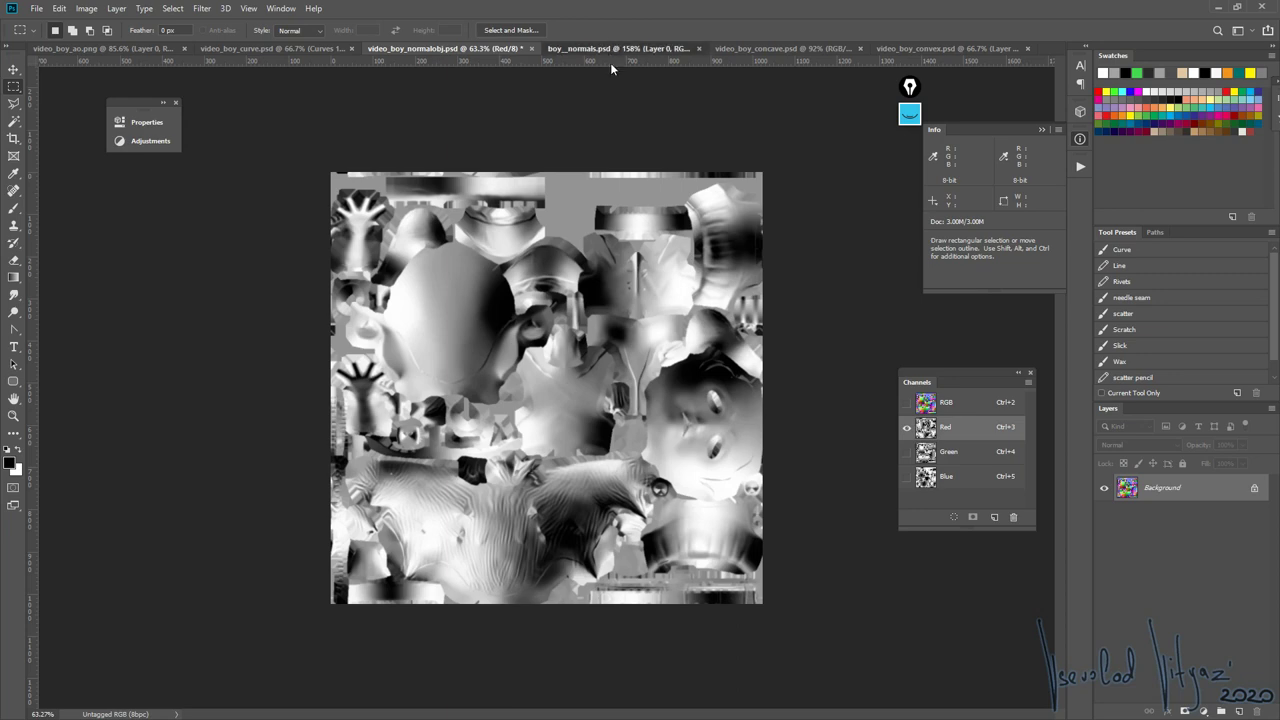
alt+scroll(454, 370, down, 5)
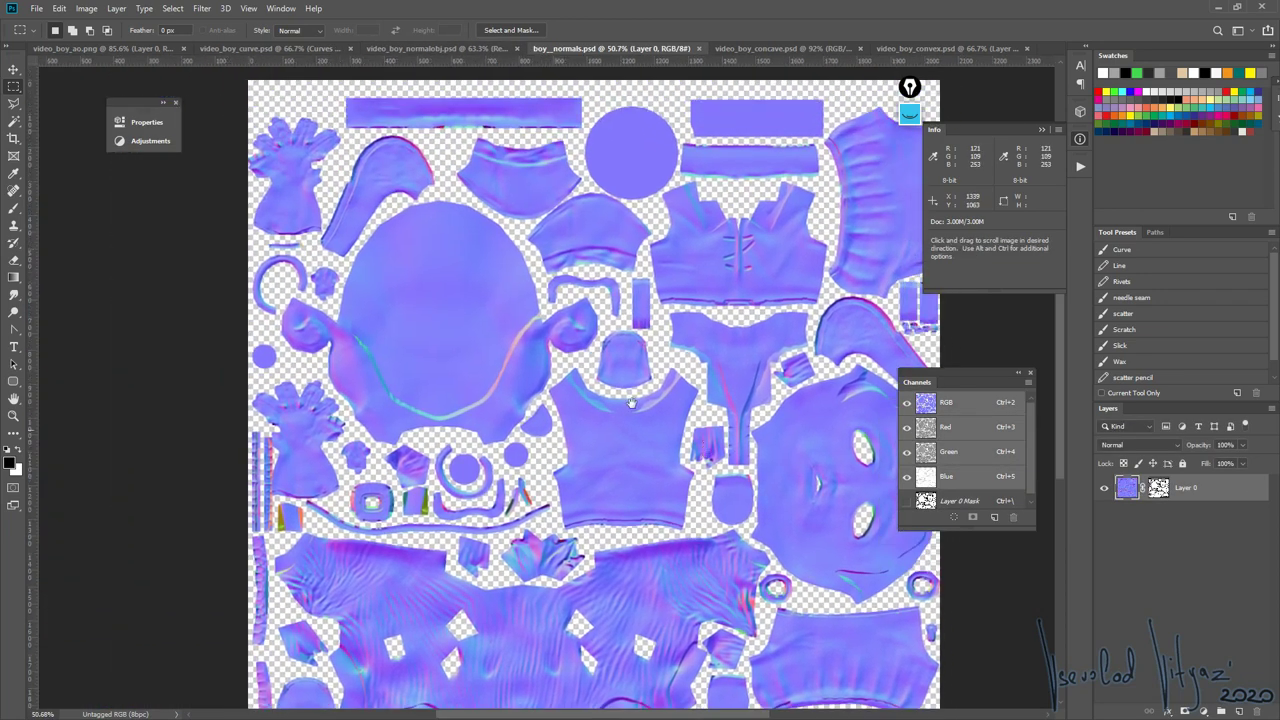
key(ctrl+3)
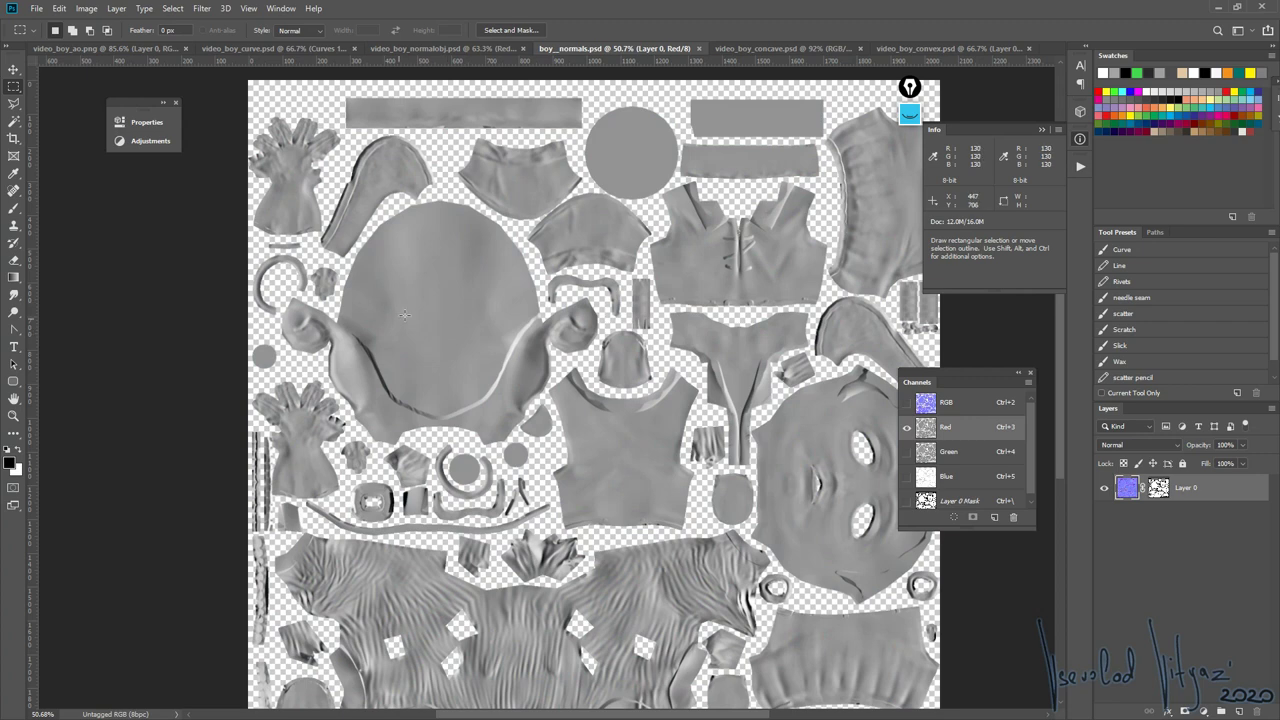
- Return to video_boy_normalobj.psd and examine its Green channel and its Blue channel
key(ctrl+shift+Tab)
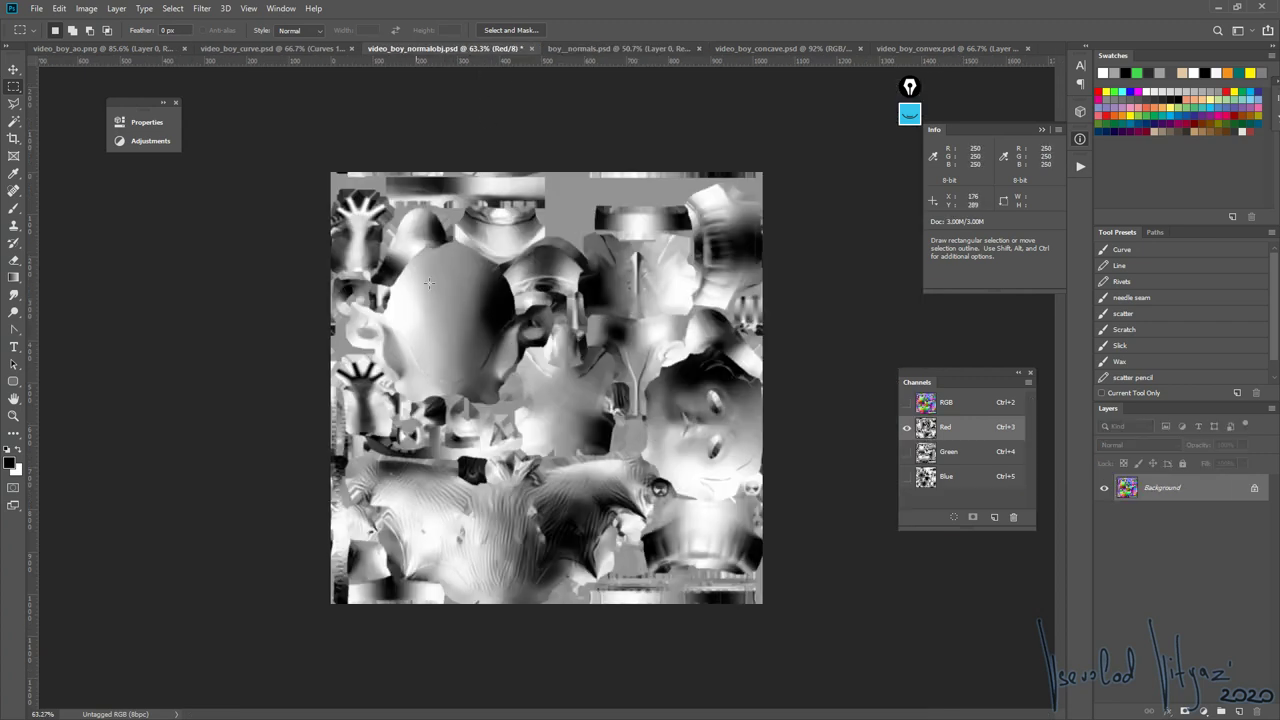
click(946, 455)
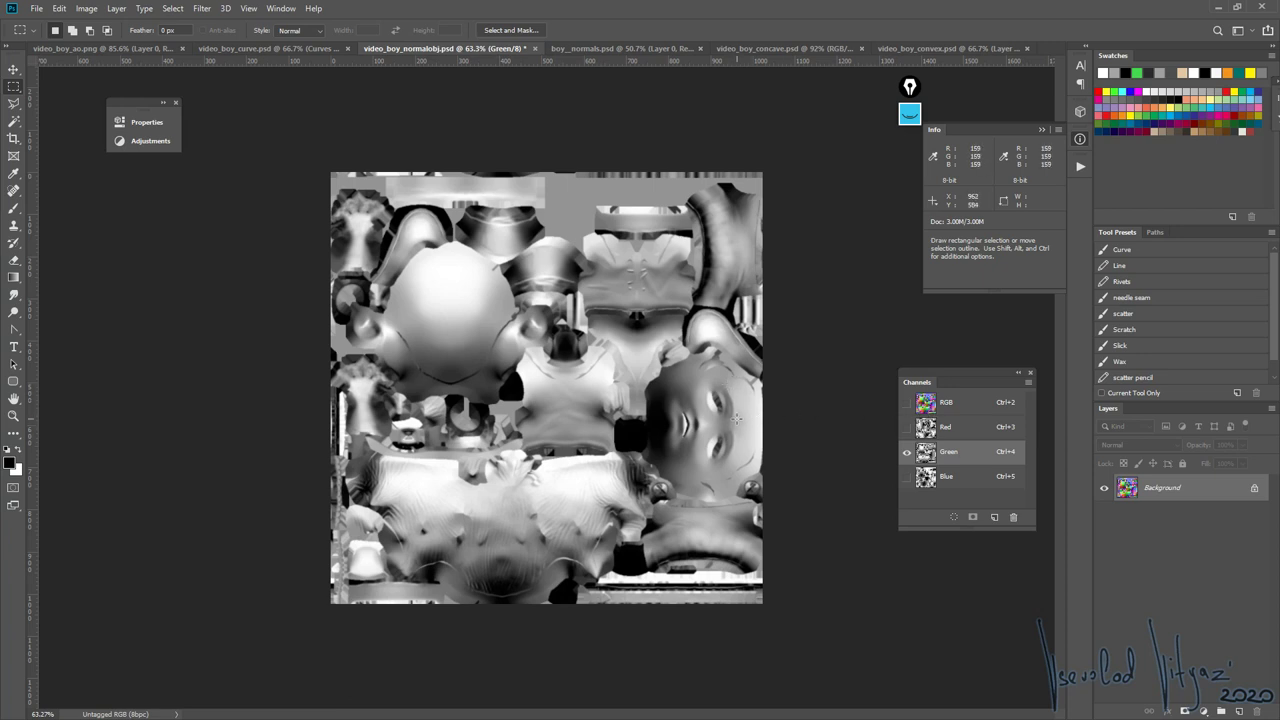
click(948, 477)
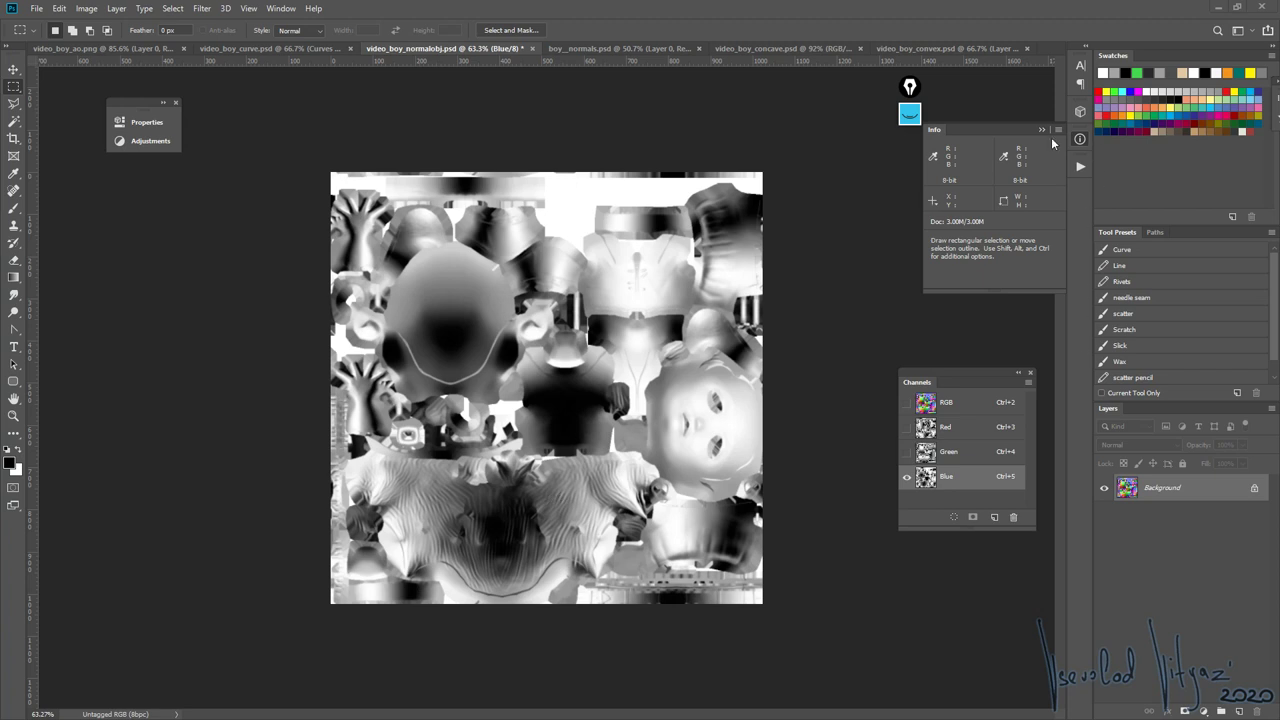
- Reopen the annotation overlay, clear the old drawings, and draw a pink figure with a long downward arrow beside the map
click(909, 113)
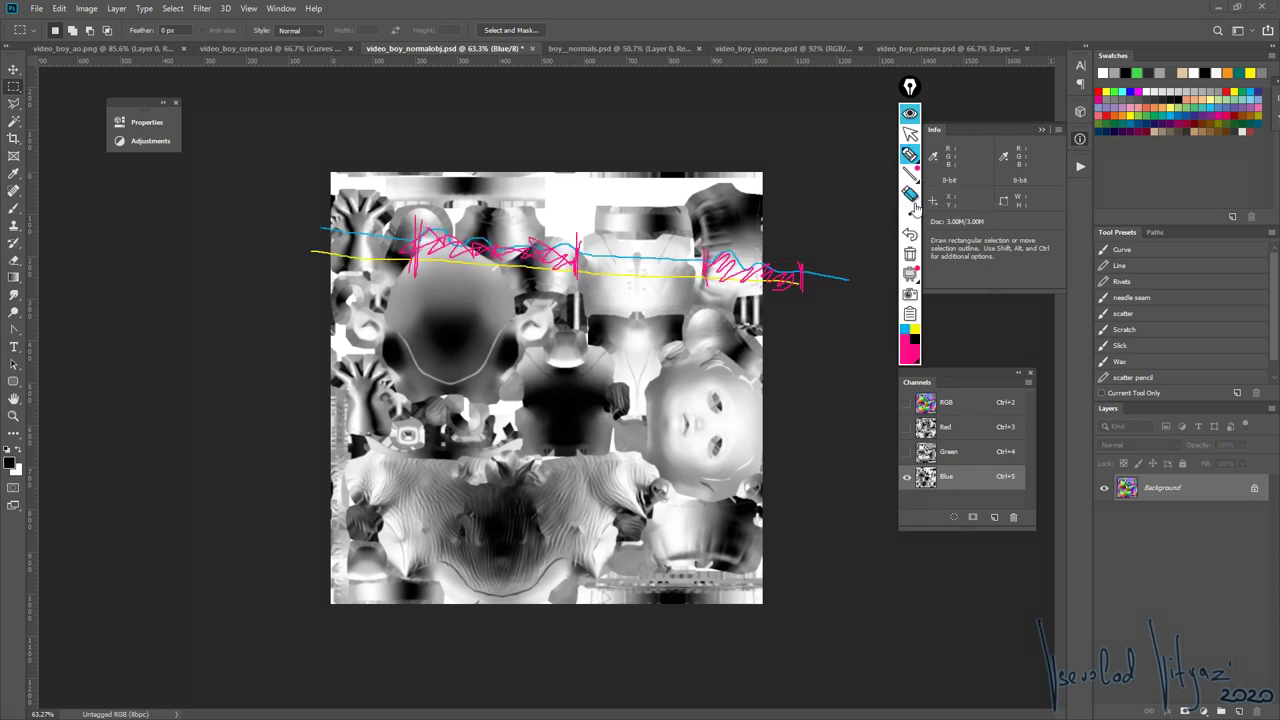
click(910, 254)
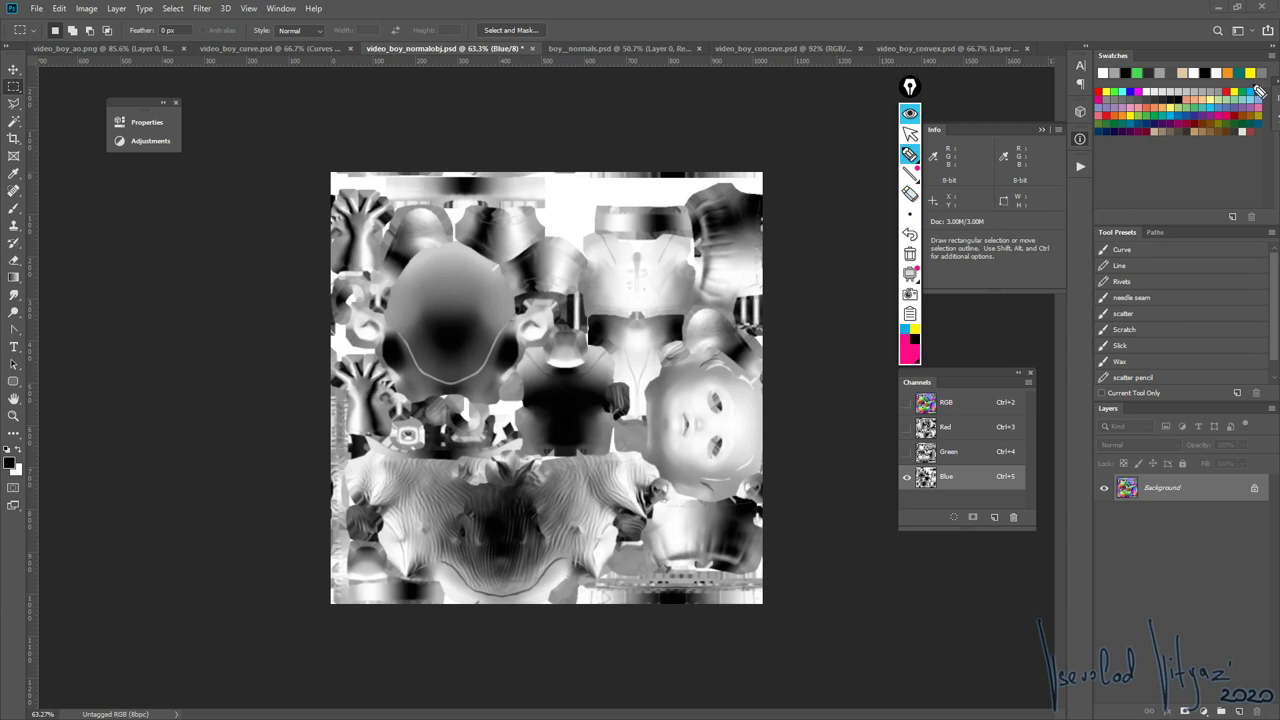
click(910, 133)
click(909, 154)
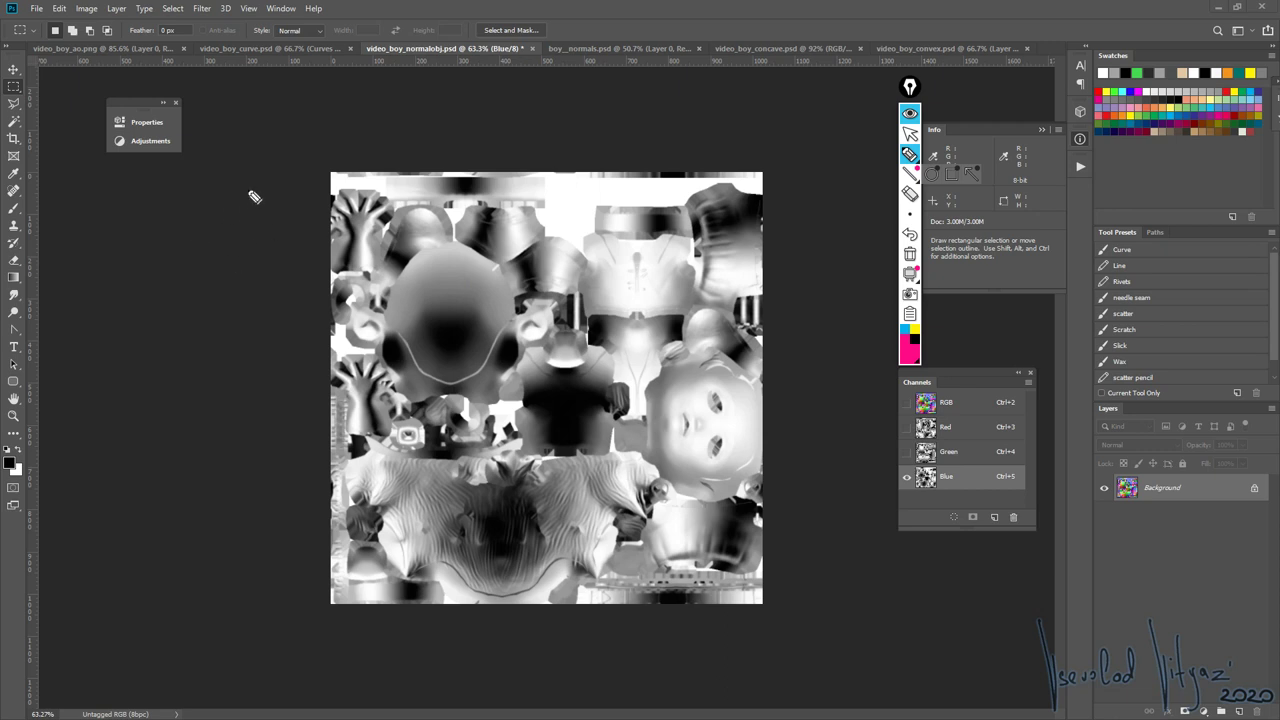
mouse_move(268, 116)
mouse_down()
mouse_move(289, 114)
mouse_move(283, 200)
mouse_up()
drag(279, 126, 250, 296)
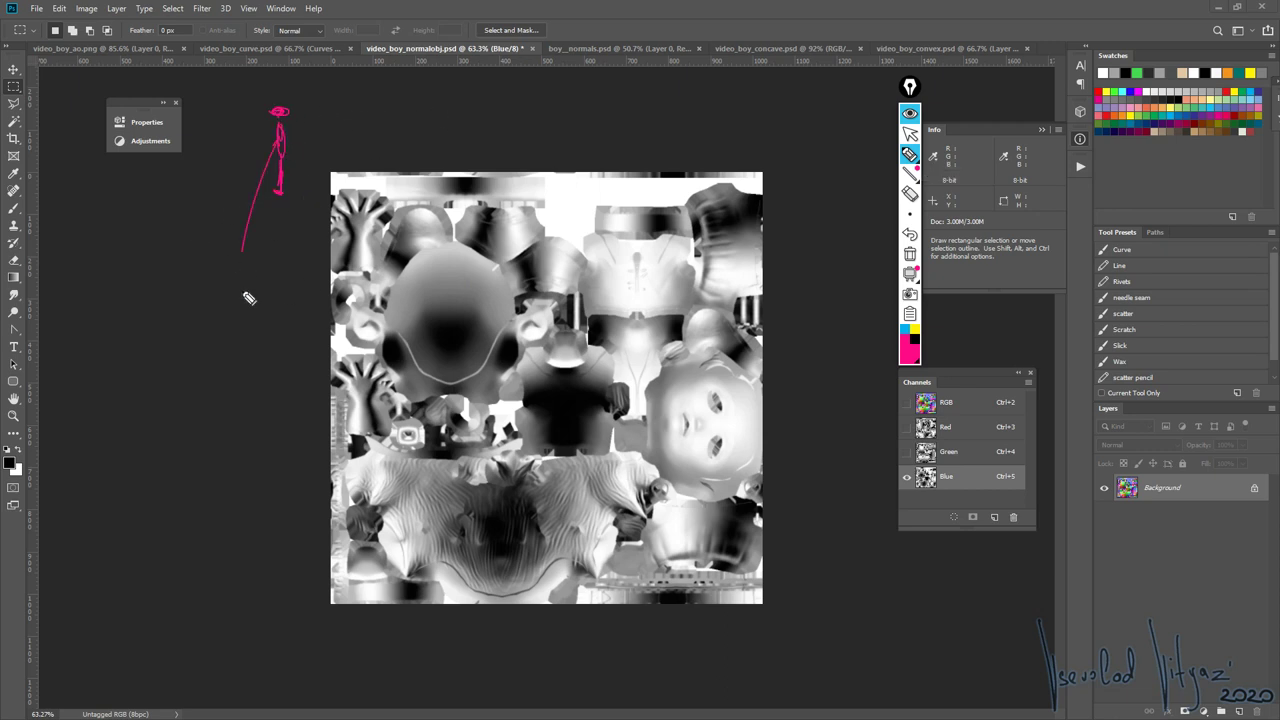
drag(232, 240, 262, 255)
- Sketch a pink vertical profile with bumps, mark its peaks white and recesses black, and point a black horizontal arrow at it
mouse_move(199, 351)
mouse_down()
mouse_move(183, 405)
mouse_move(194, 410)
mouse_move(183, 439)
mouse_move(195, 524)
mouse_up()
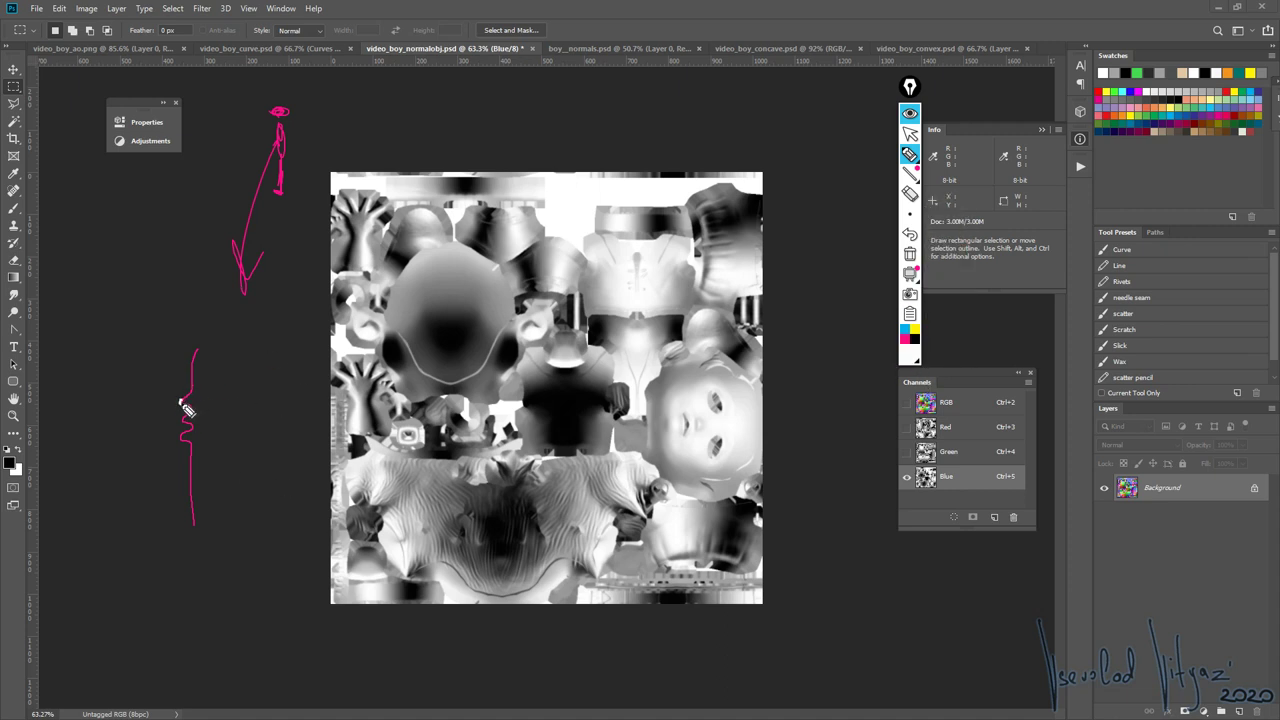
mouse_move(181, 427)
mouse_down()
mouse_move(180, 416)
mouse_move(181, 433)
mouse_up()
click(914, 345)
drag(190, 385, 189, 402)
drag(72, 424, 112, 432)
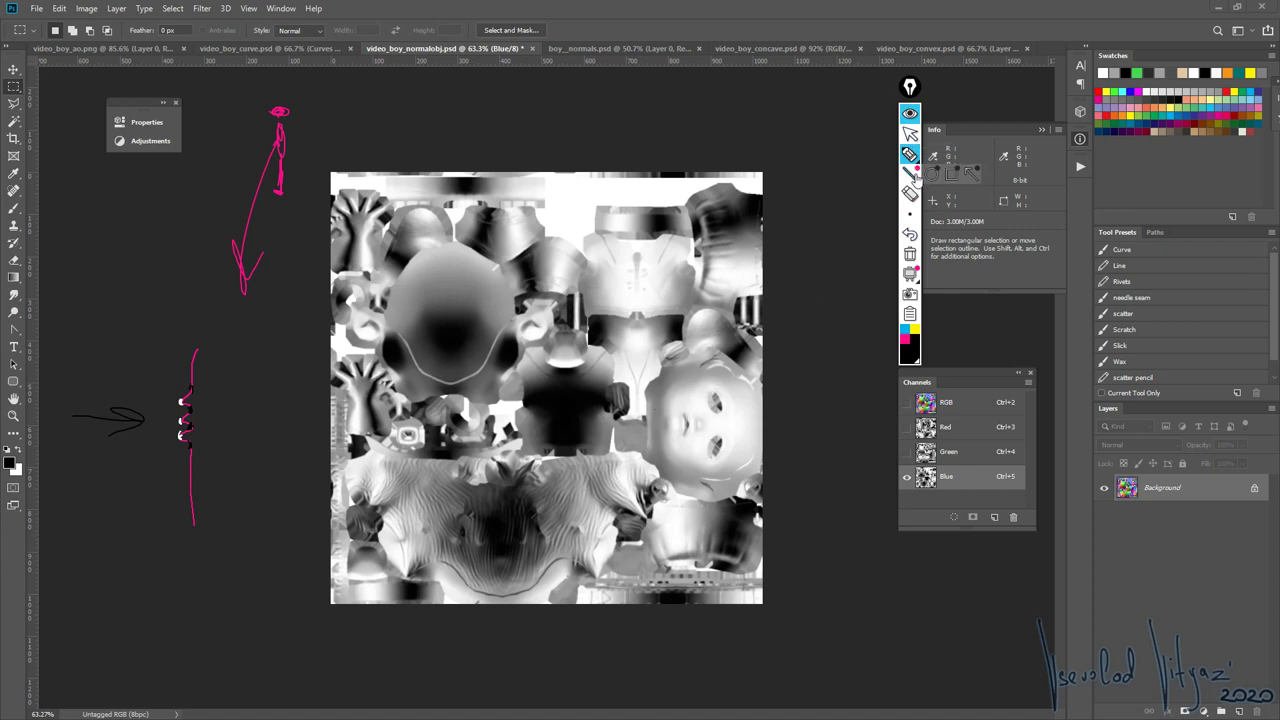
- Draw a yellow arrow pointing straight down at the profile with yellow marks on its bumps, then undo these yellow strokes
mouse_move(915, 180)
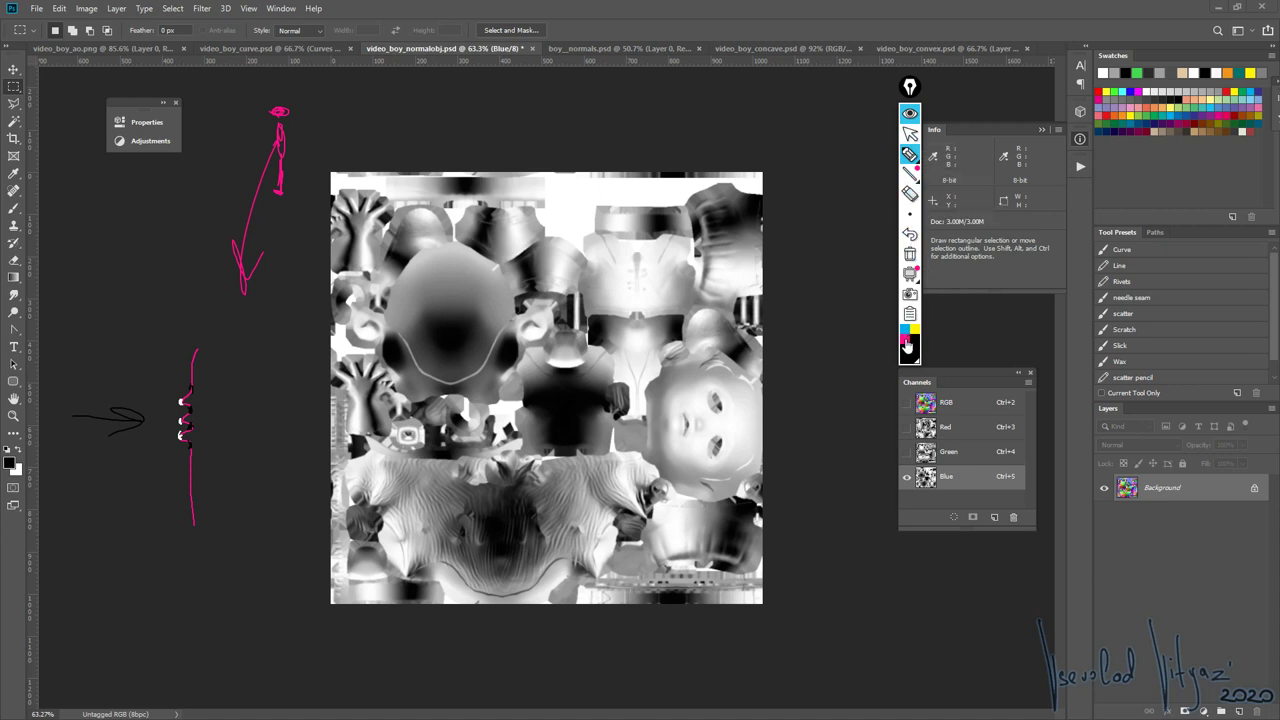
click(912, 343)
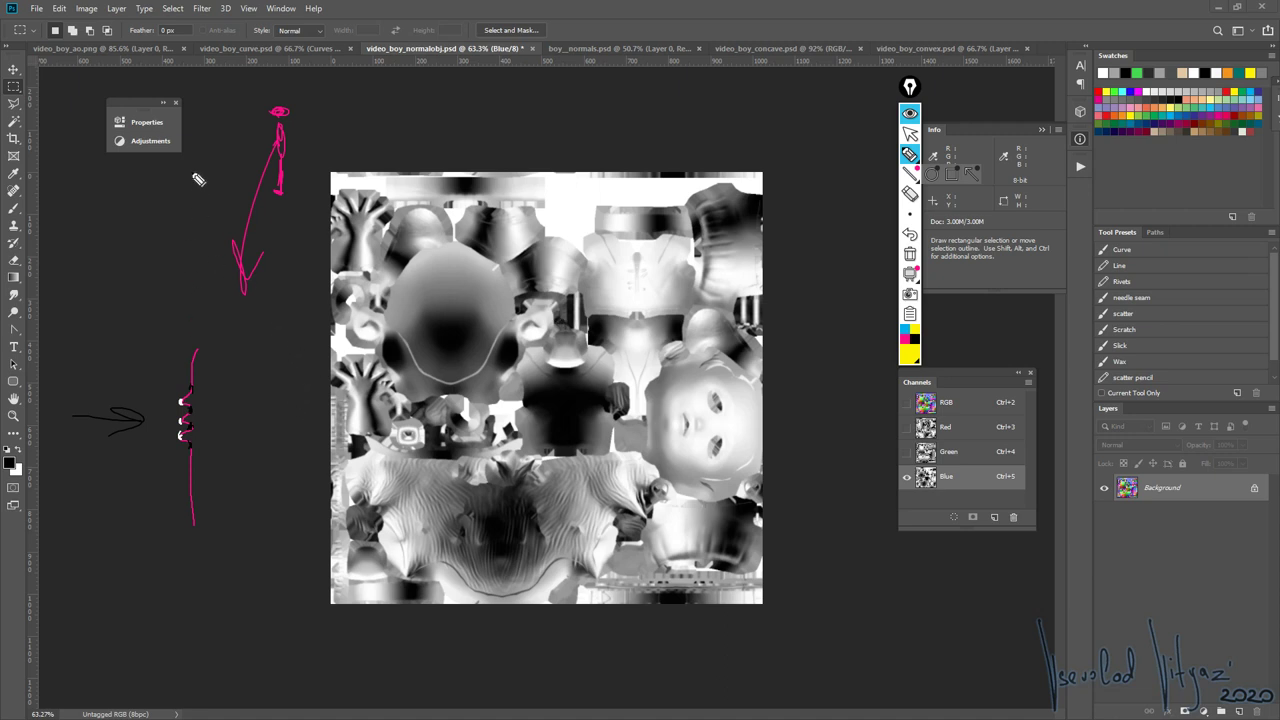
drag(192, 165, 193, 304)
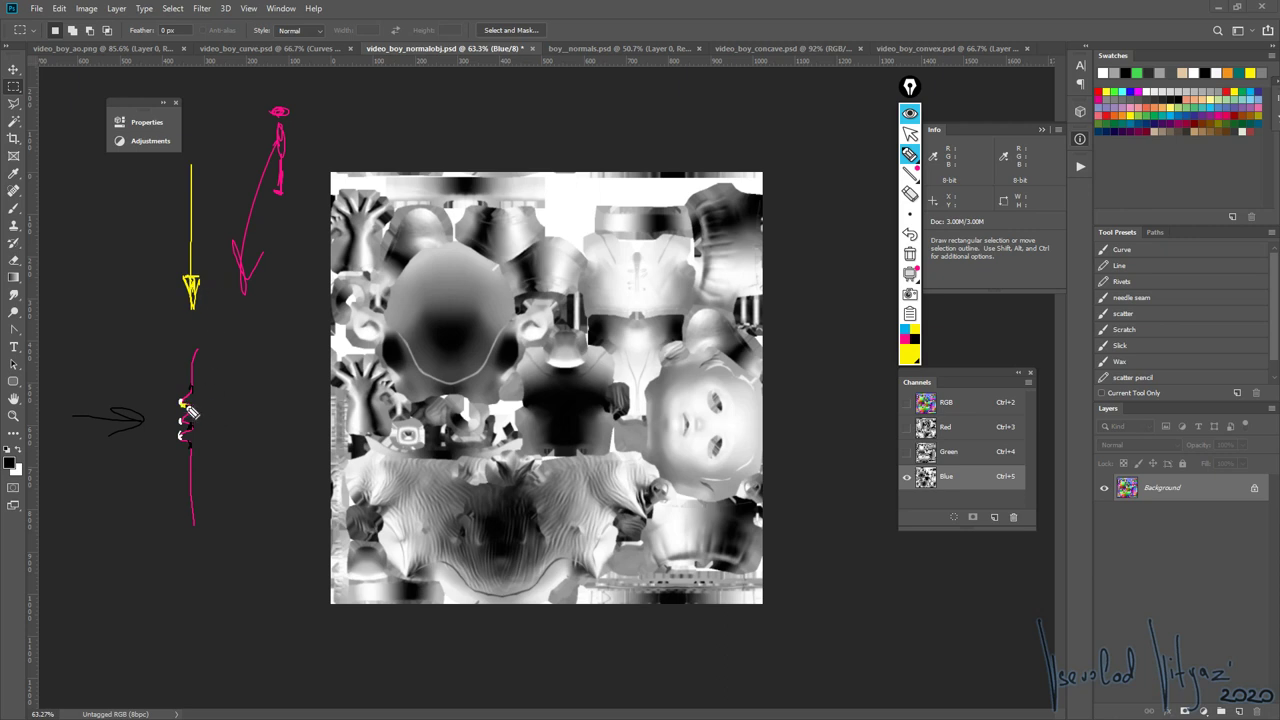
drag(190, 411, 194, 432)
click(911, 234)
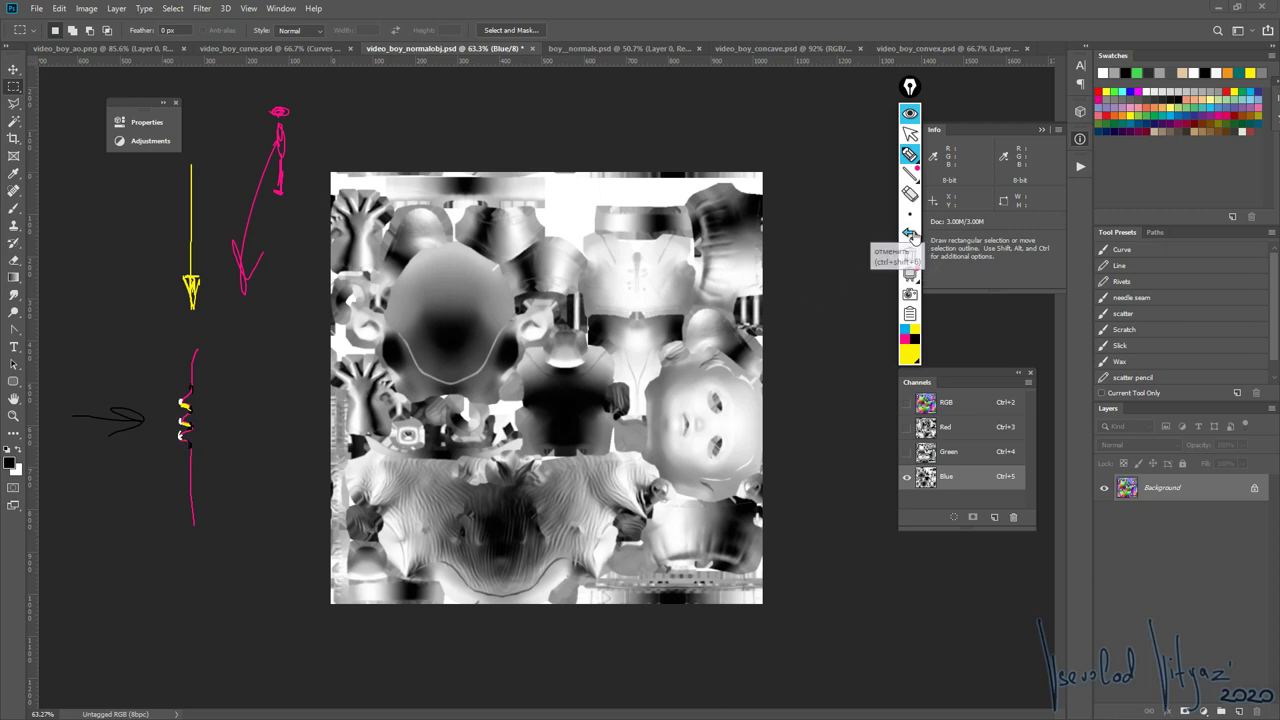
click(911, 234)
click(911, 234)
click(911, 234)
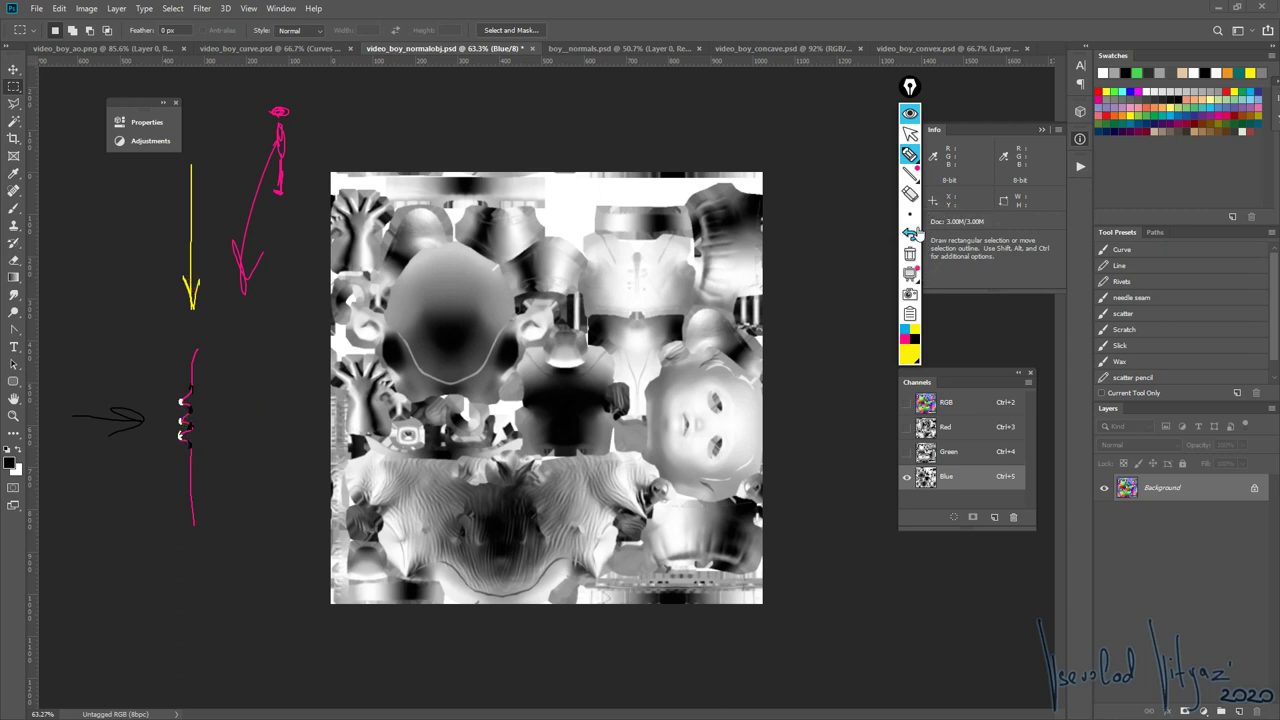
click(911, 234)
- Draw a yellow horizontal arrow over the black one and yellow marks on the bumps, then undo them
mouse_move(73, 414)
mouse_down()
mouse_move(126, 413)
mouse_move(115, 434)
mouse_up()
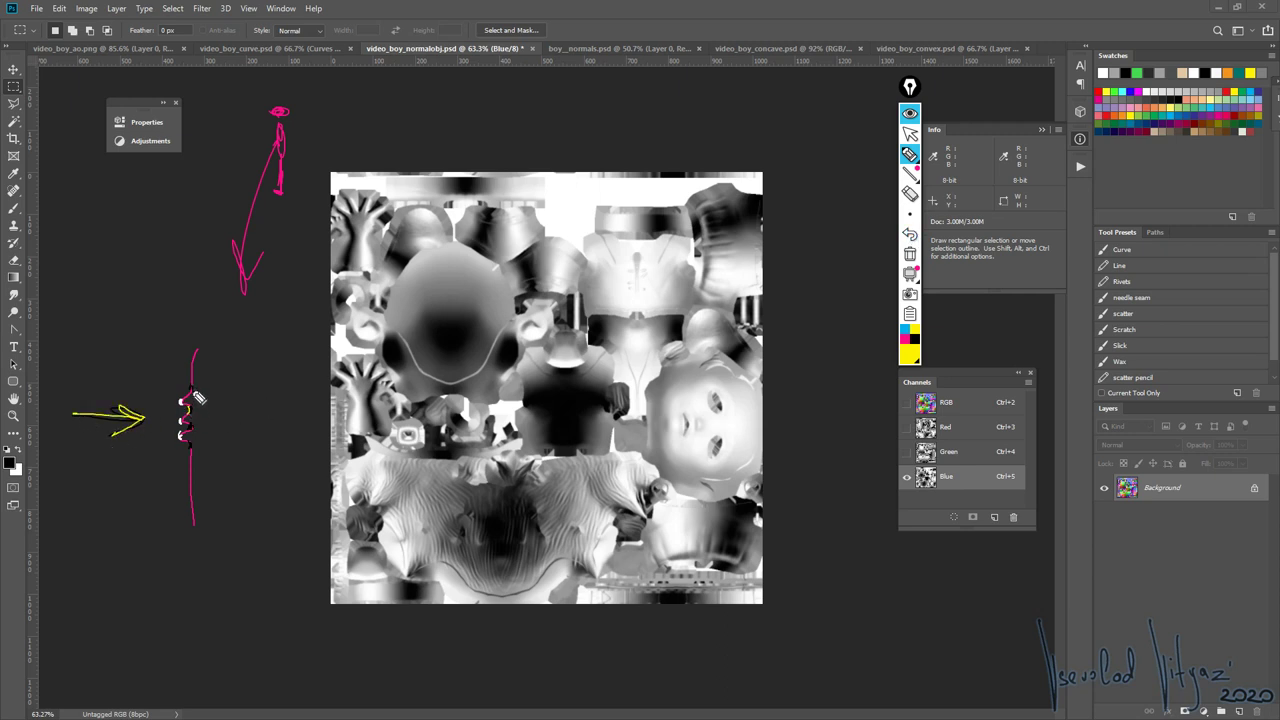
drag(194, 390, 196, 445)
click(910, 233)
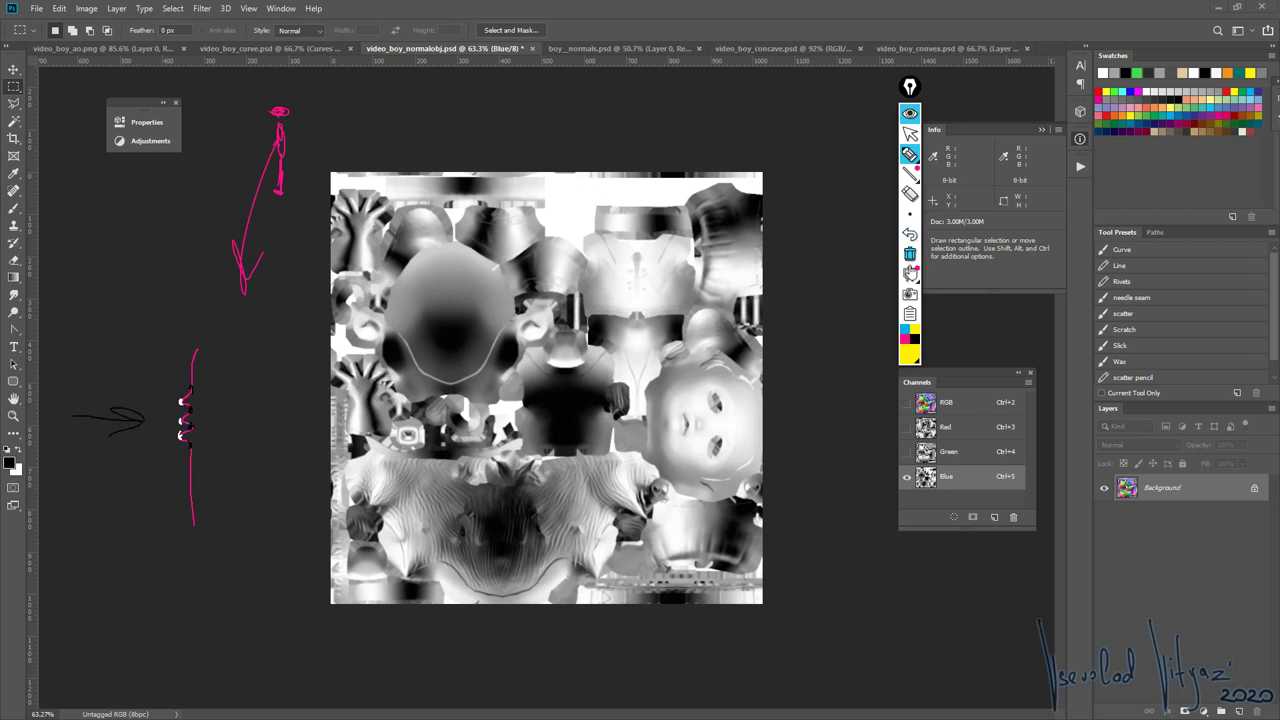
- Draw a yellow diagonal arrow pointing down towards the profile and mark the undersides of the bumps in yellow
mouse_move(916, 175)
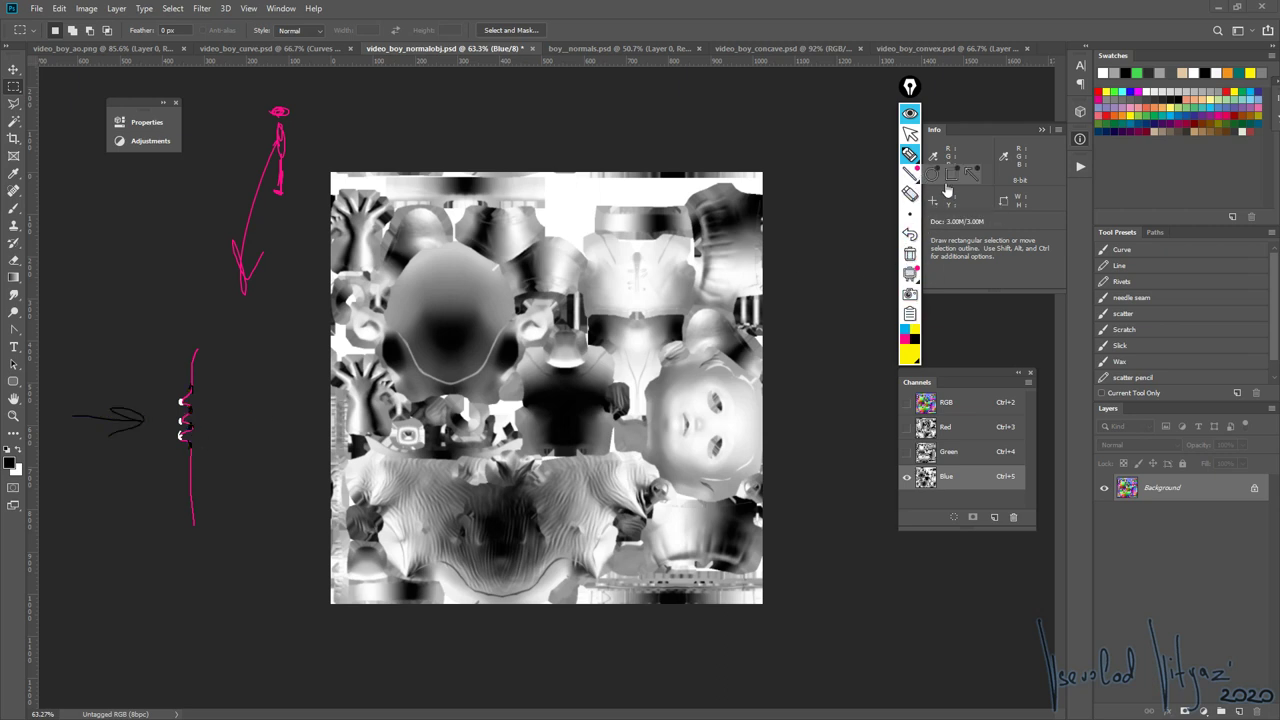
mouse_move(74, 188)
mouse_down()
mouse_move(168, 314)
mouse_move(156, 284)
mouse_up()
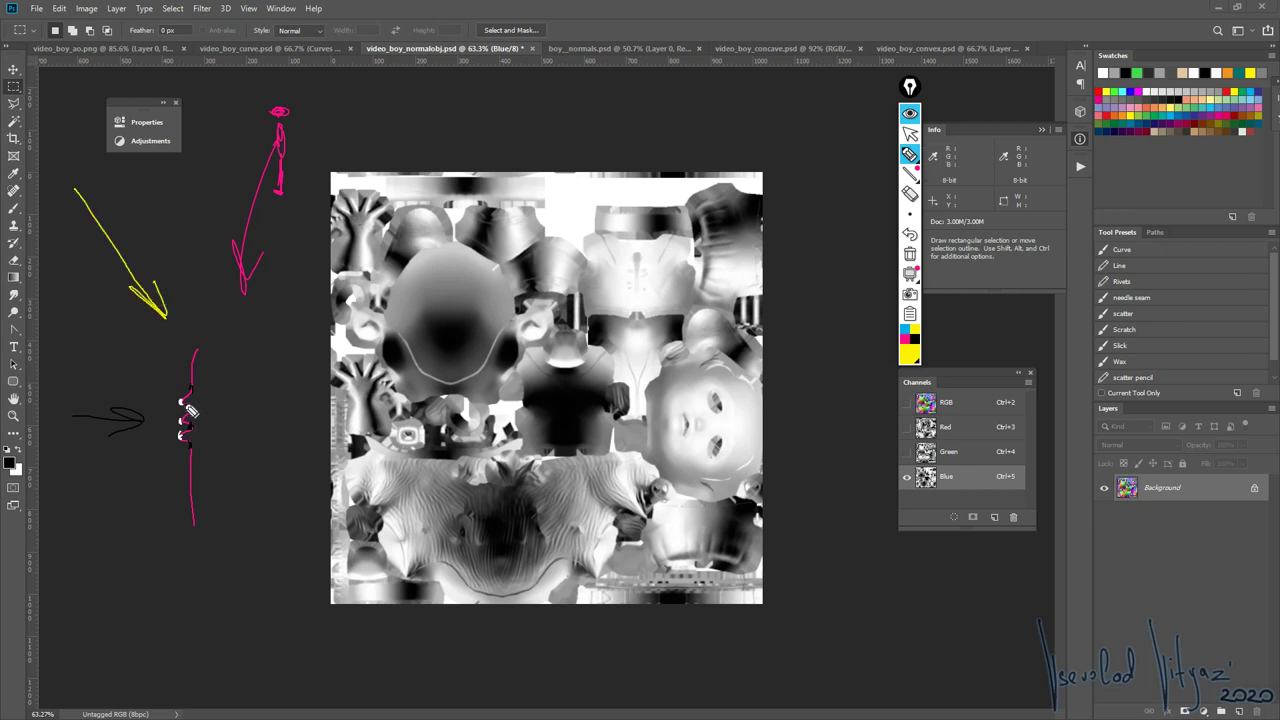
drag(185, 404, 196, 456)
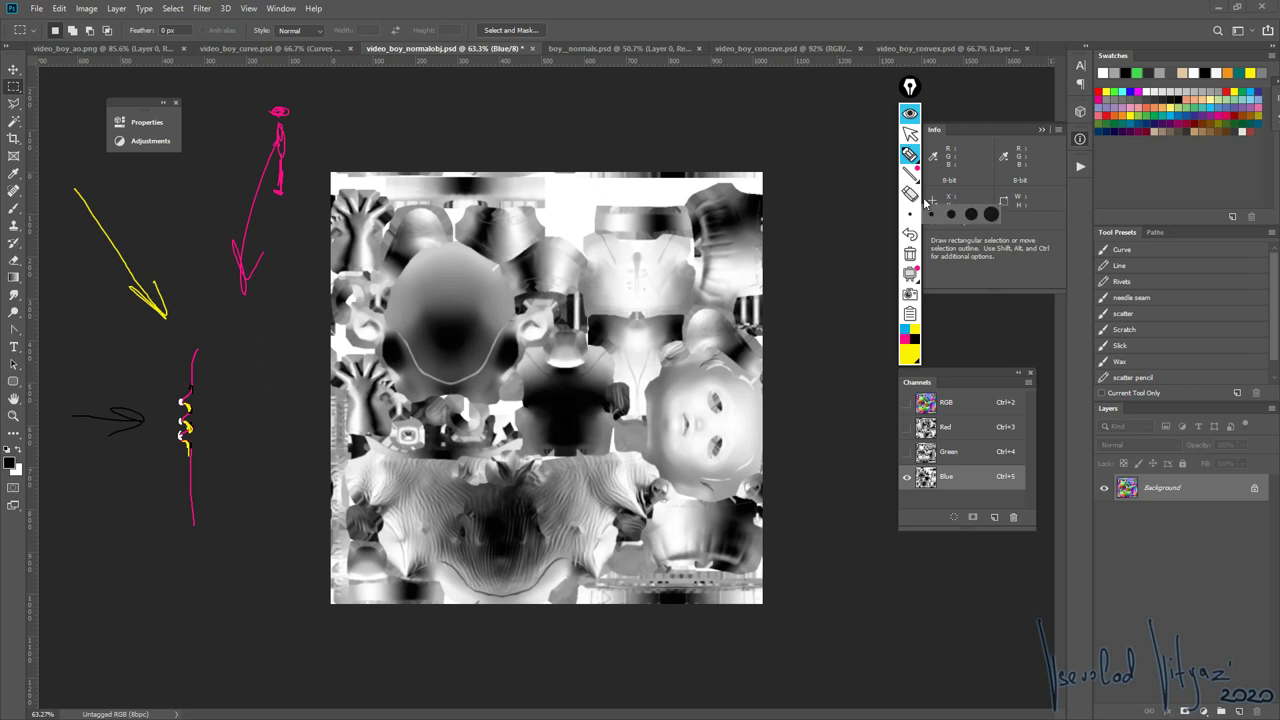
- Clear all annotations and close the annotation overlay
click(910, 254)
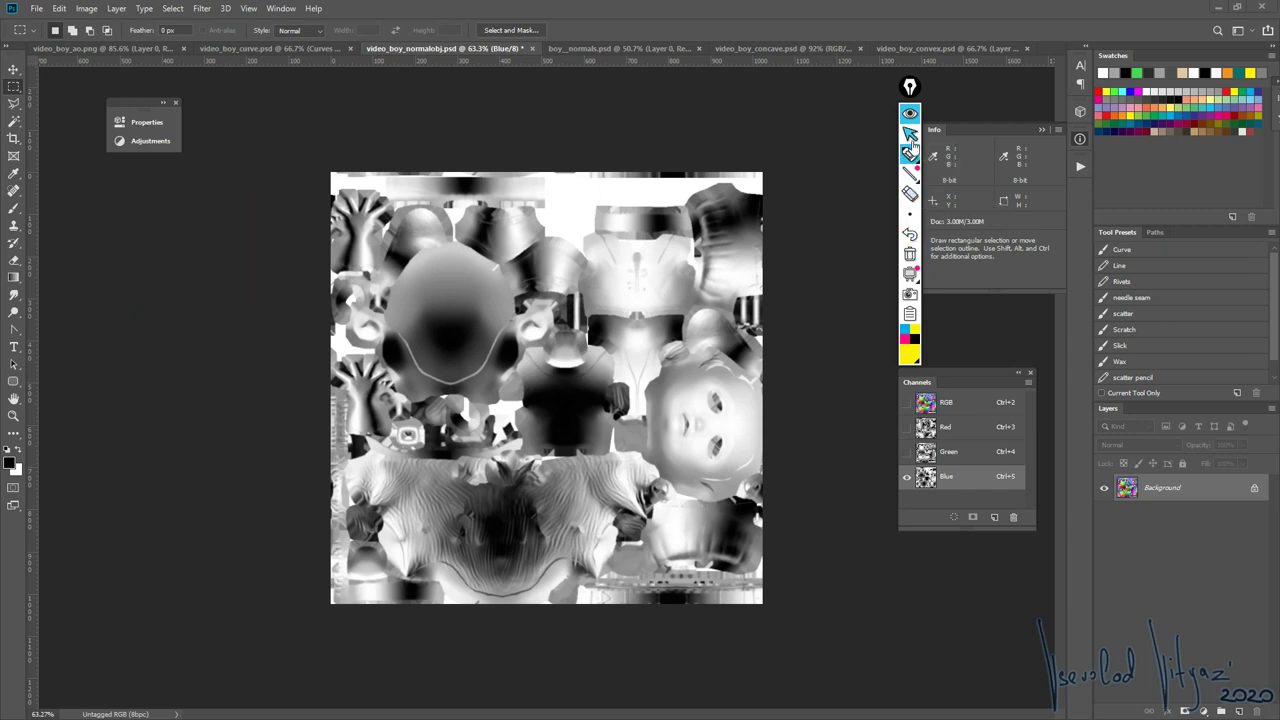
click(910, 134)
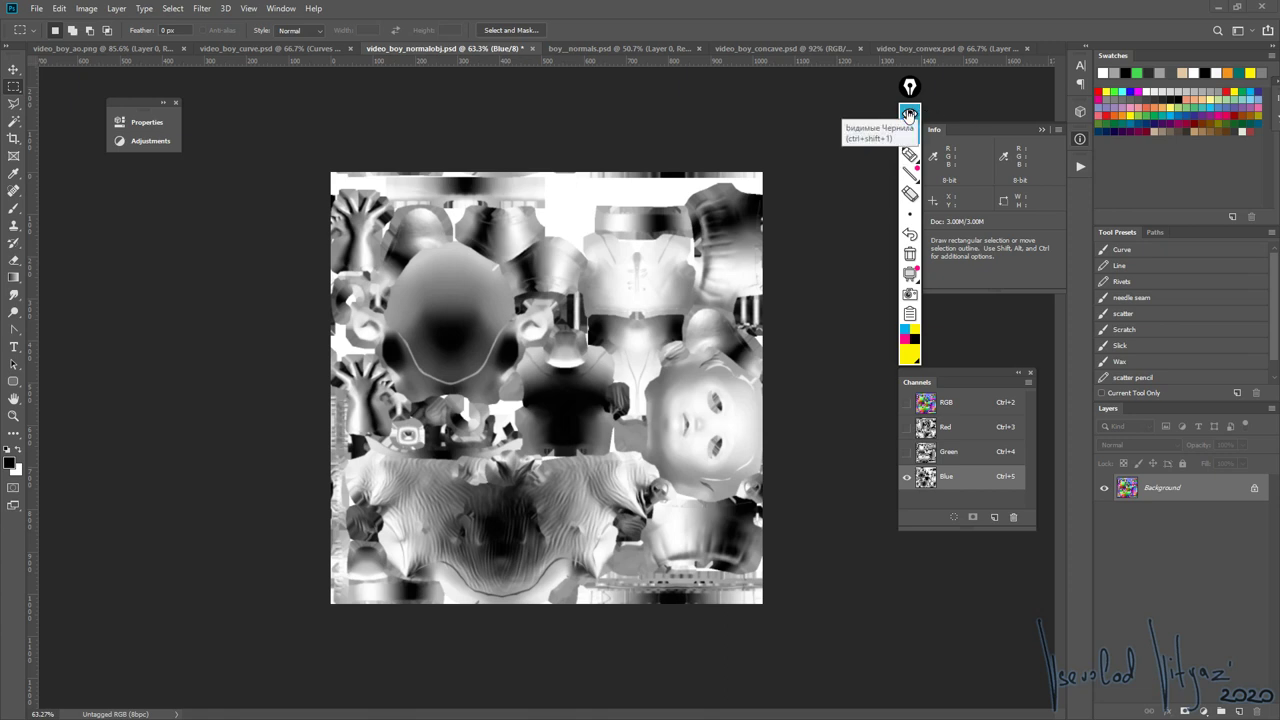
click(916, 113)
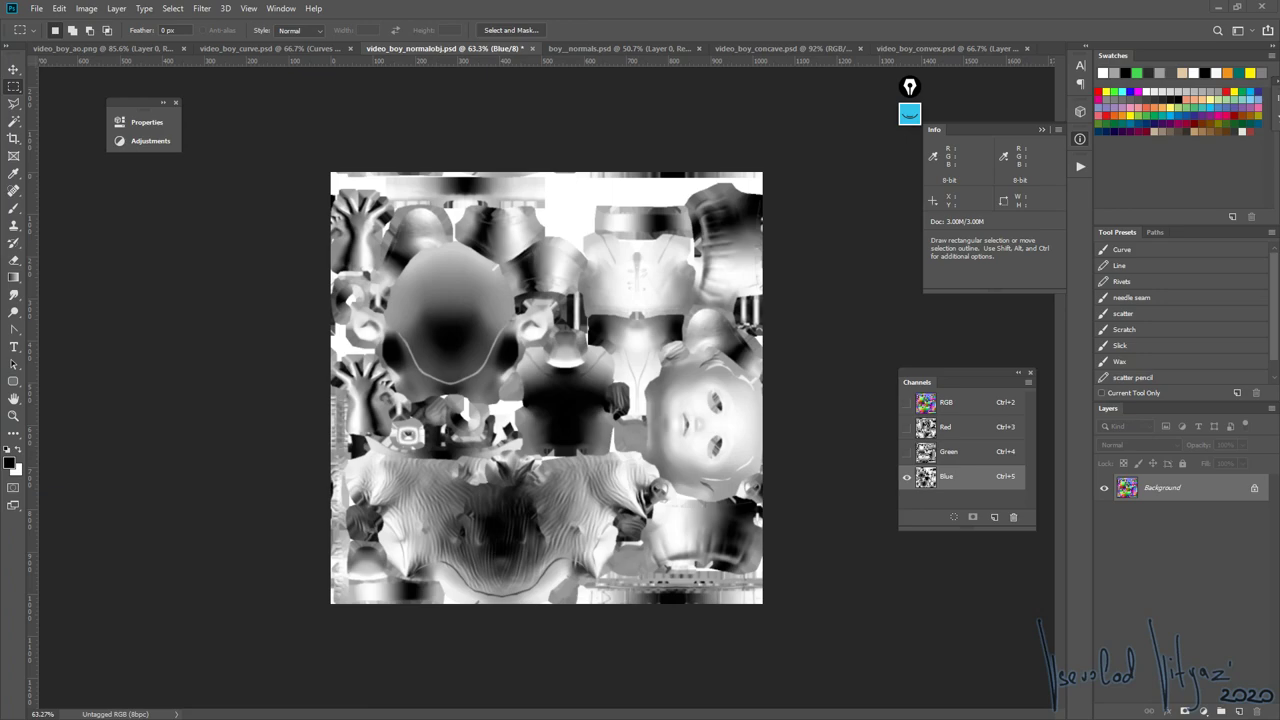
- Switch to Substance Painter, hide Fill layer 1 and Fill layer 2, and show the MATERIAL folder
key(alt+Tab)
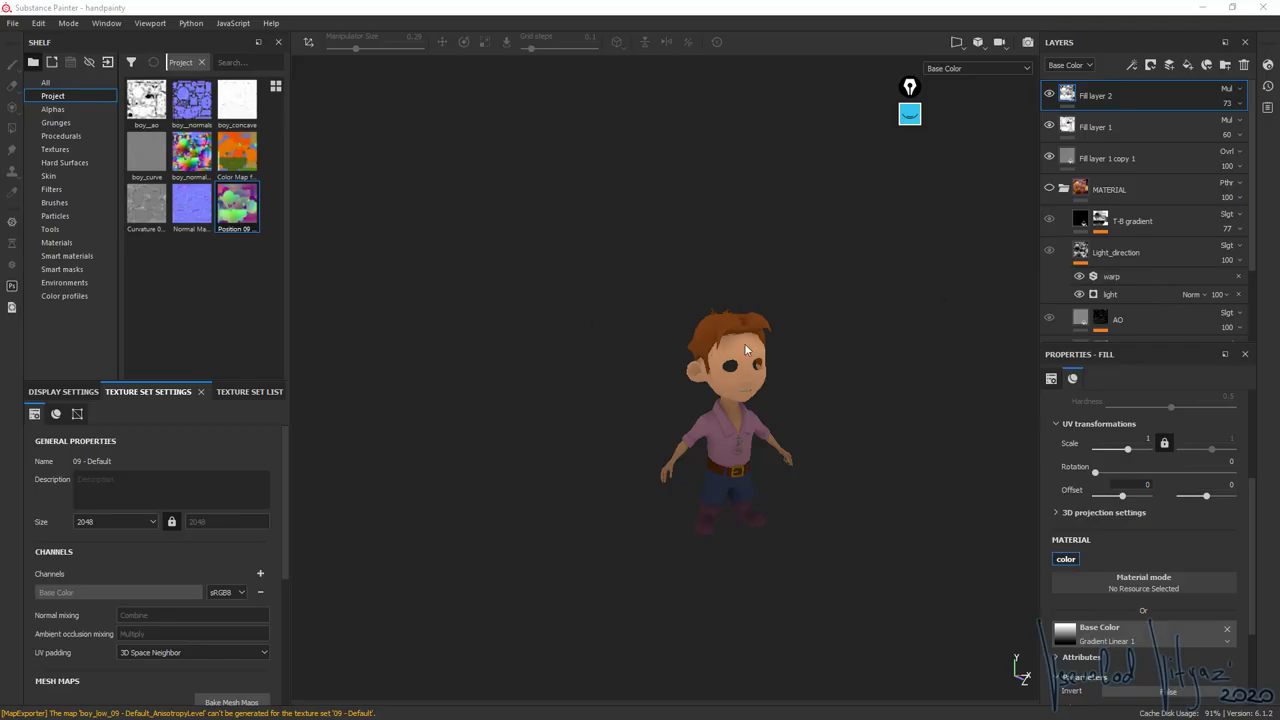
key(f)
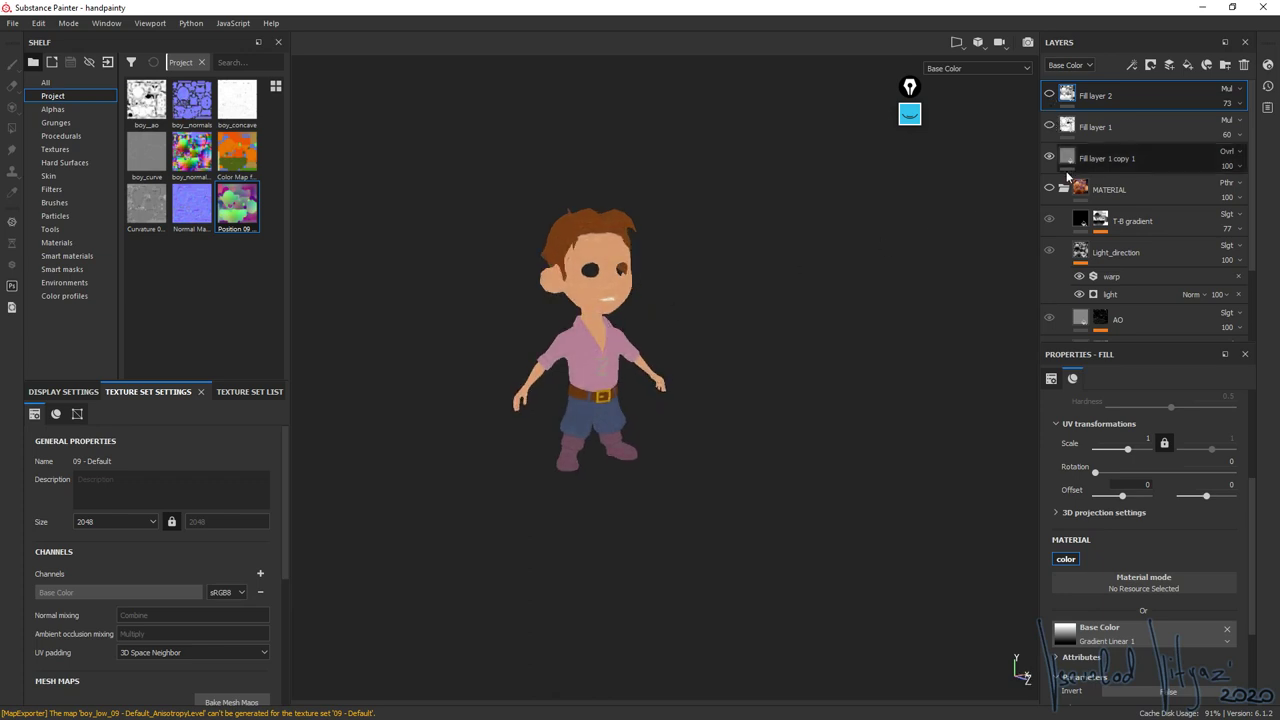
click(1050, 190)
alt+drag(694, 289, 829, 260)
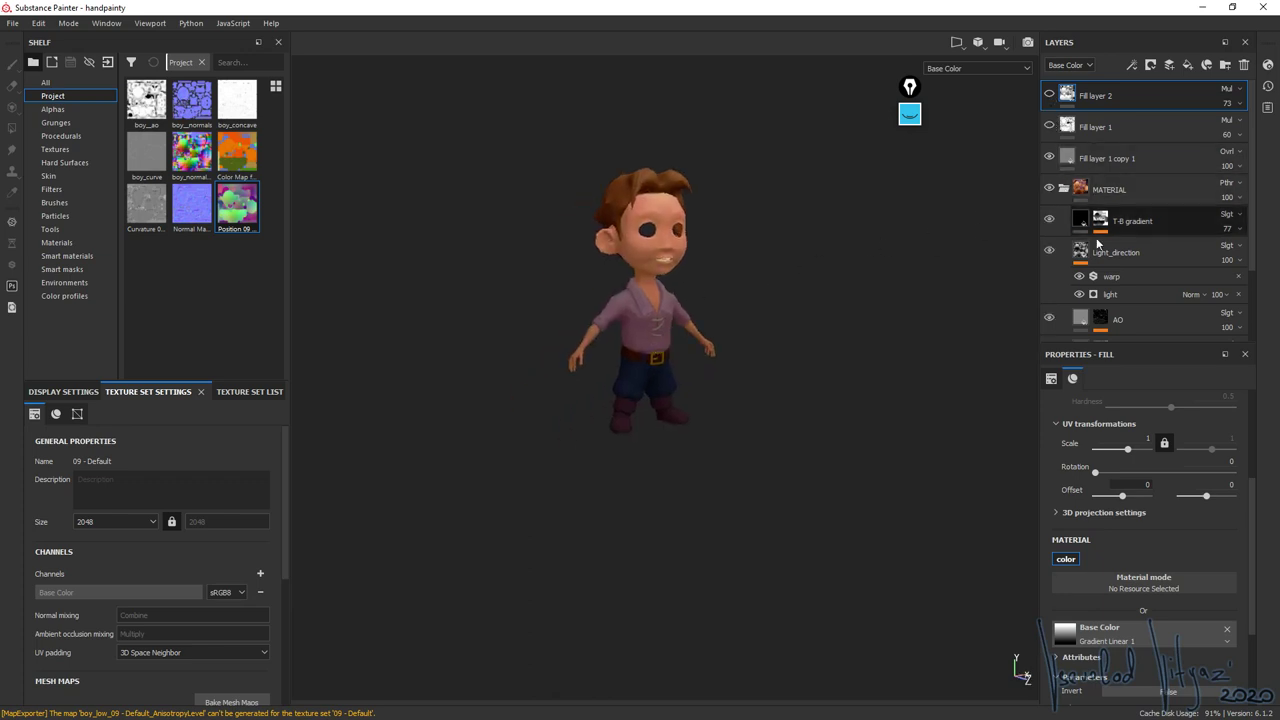
- Hide the T-B gradient, Light_direction, AO and edges layers, and toggle the CAMO folder off and back on
scroll(1097, 242, down, 2)
click(1050, 126)
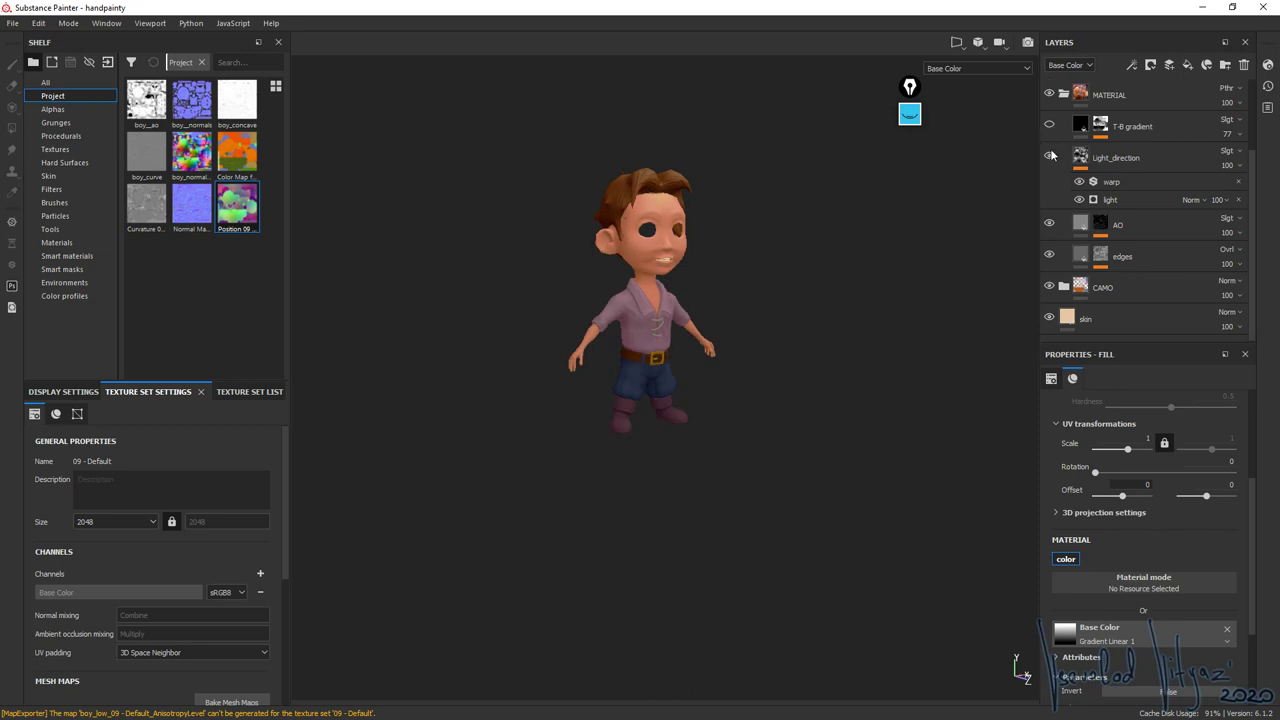
click(1050, 287)
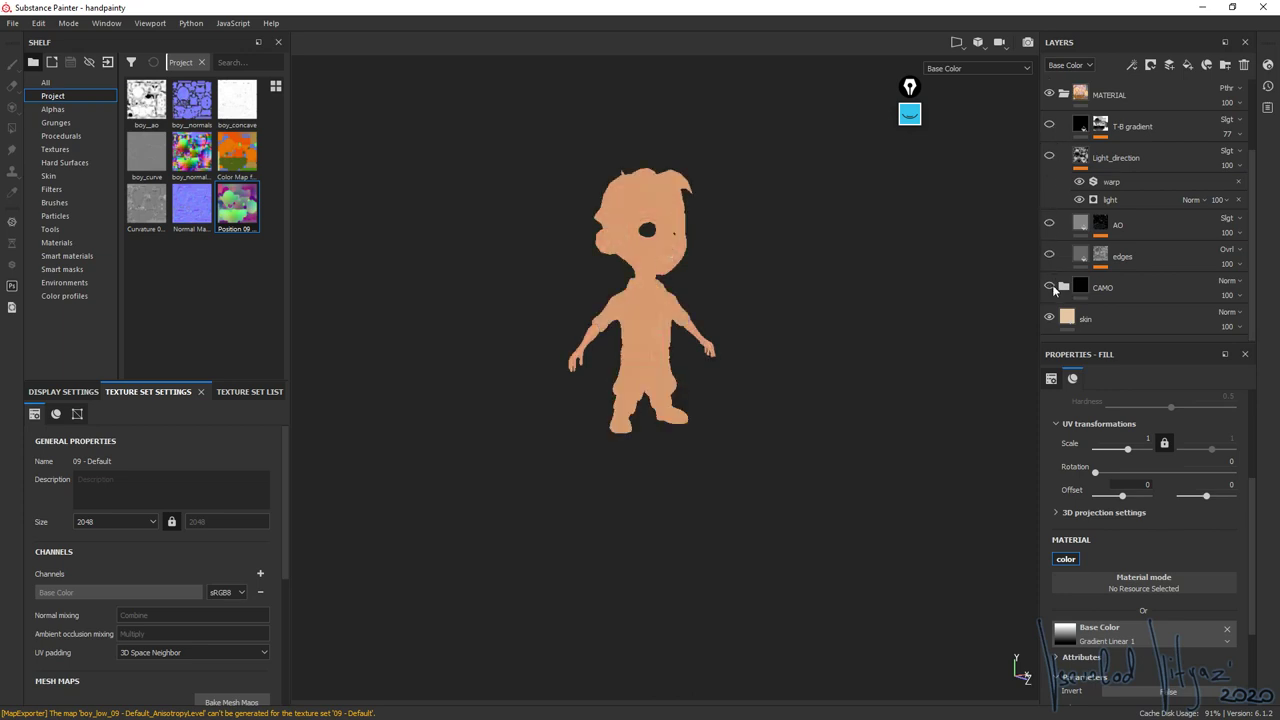
click(1050, 287)
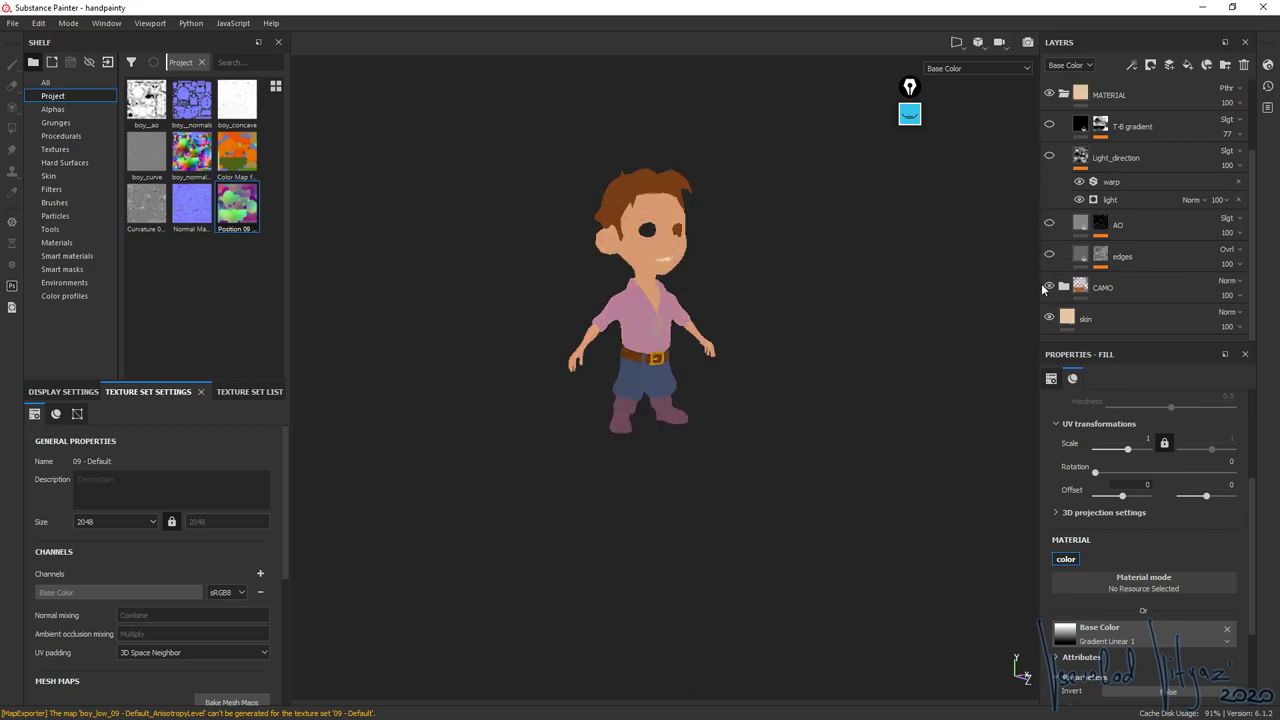
alt+drag(870, 430, 823, 403)
scroll(750, 327, up, 3)
alt+drag(750, 327, 979, 310)
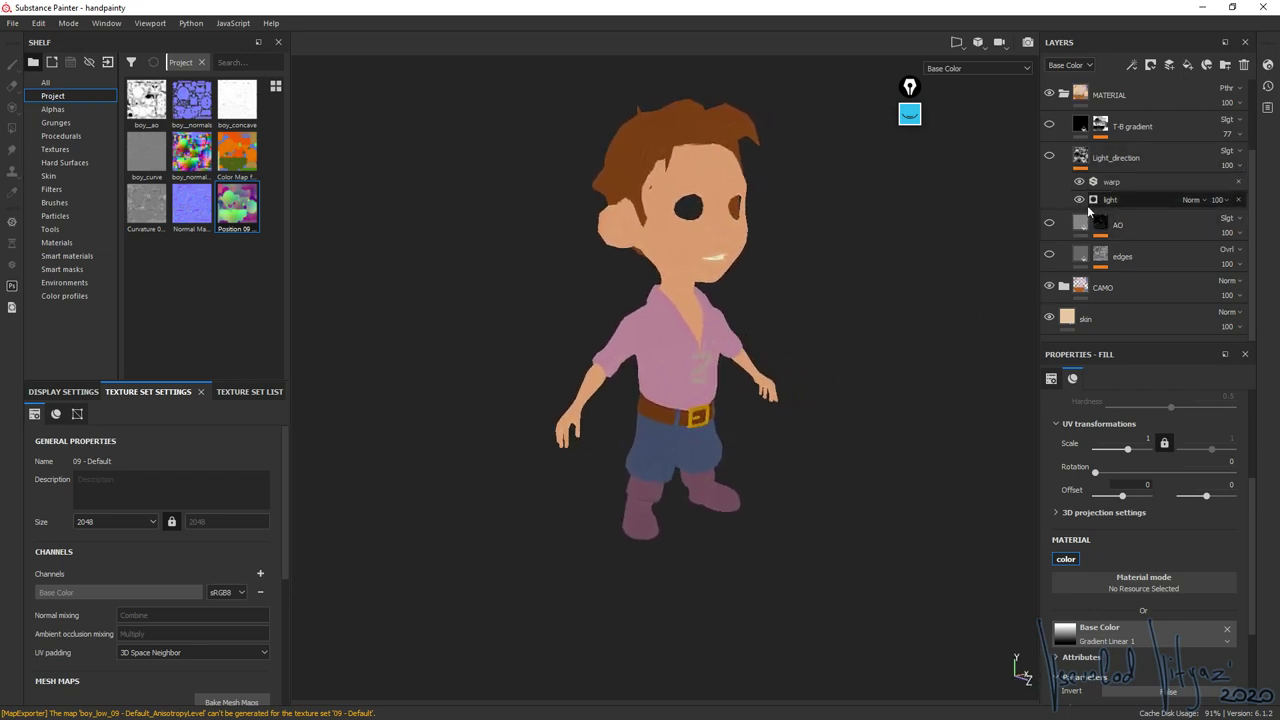
- Show the Light_direction layer and try Overlay blending on it before restoring Soft light
click(1049, 156)
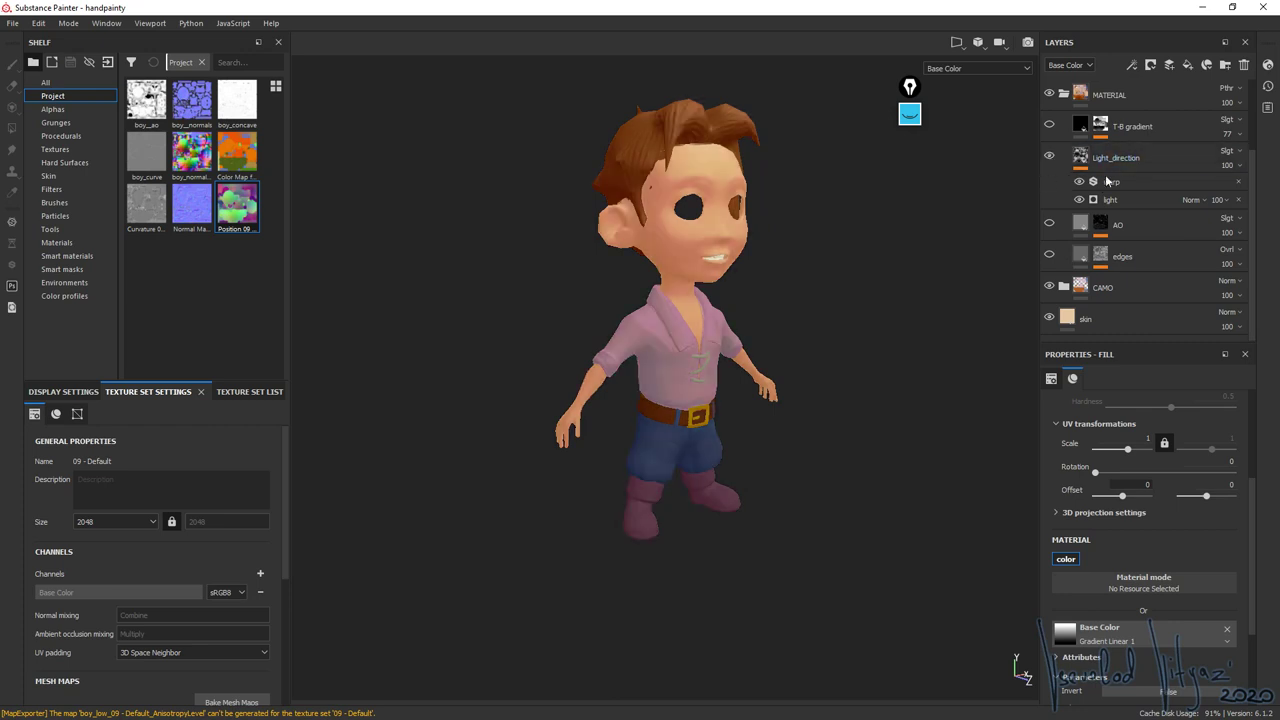
click(1230, 152)
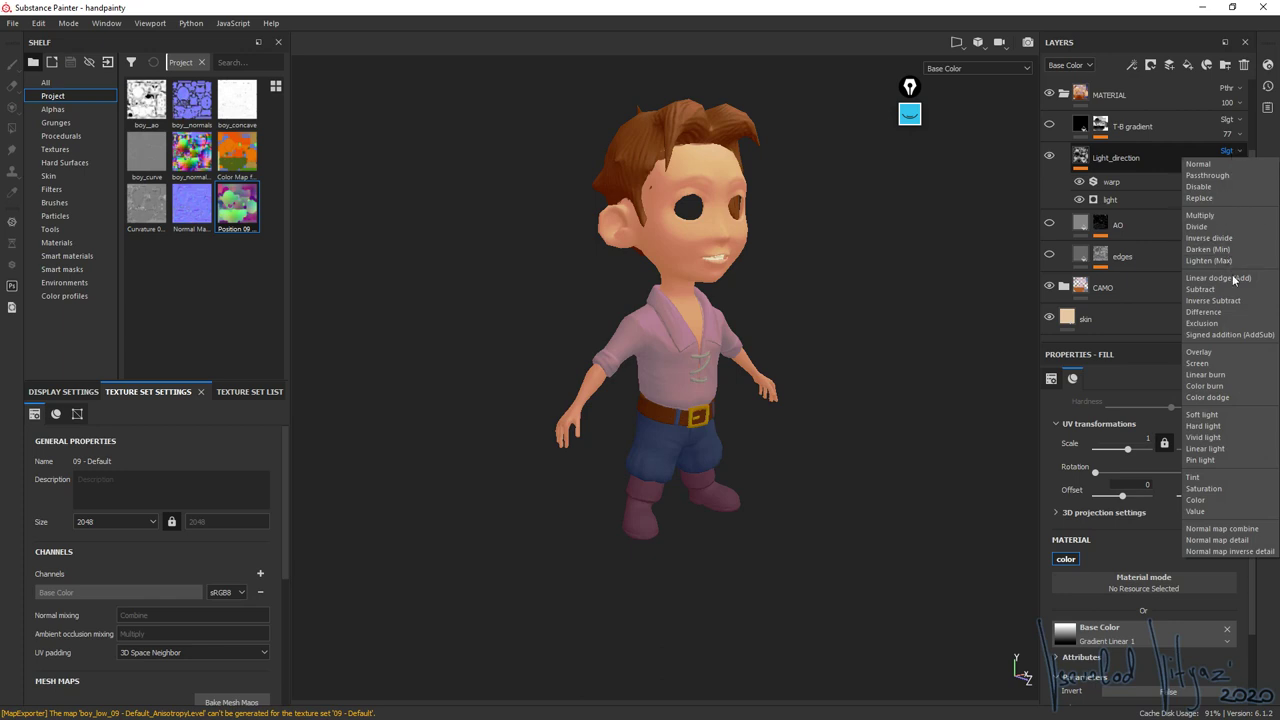
click(1205, 352)
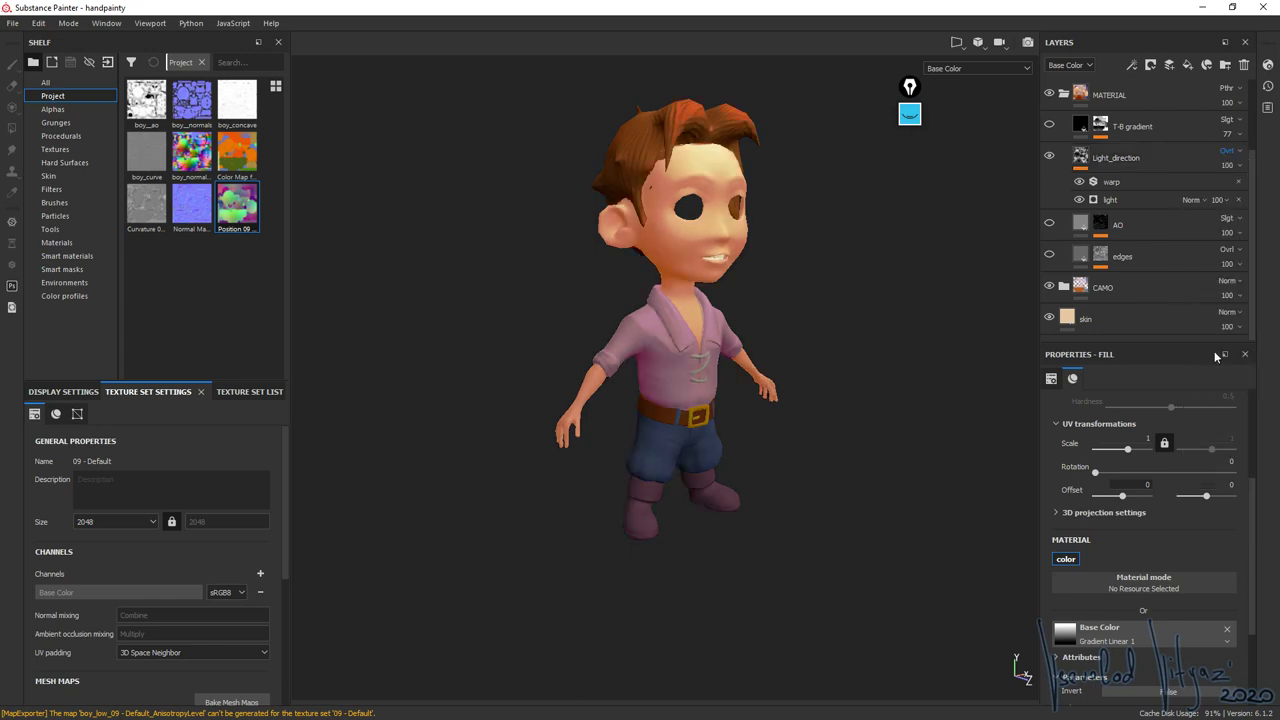
click(1232, 152)
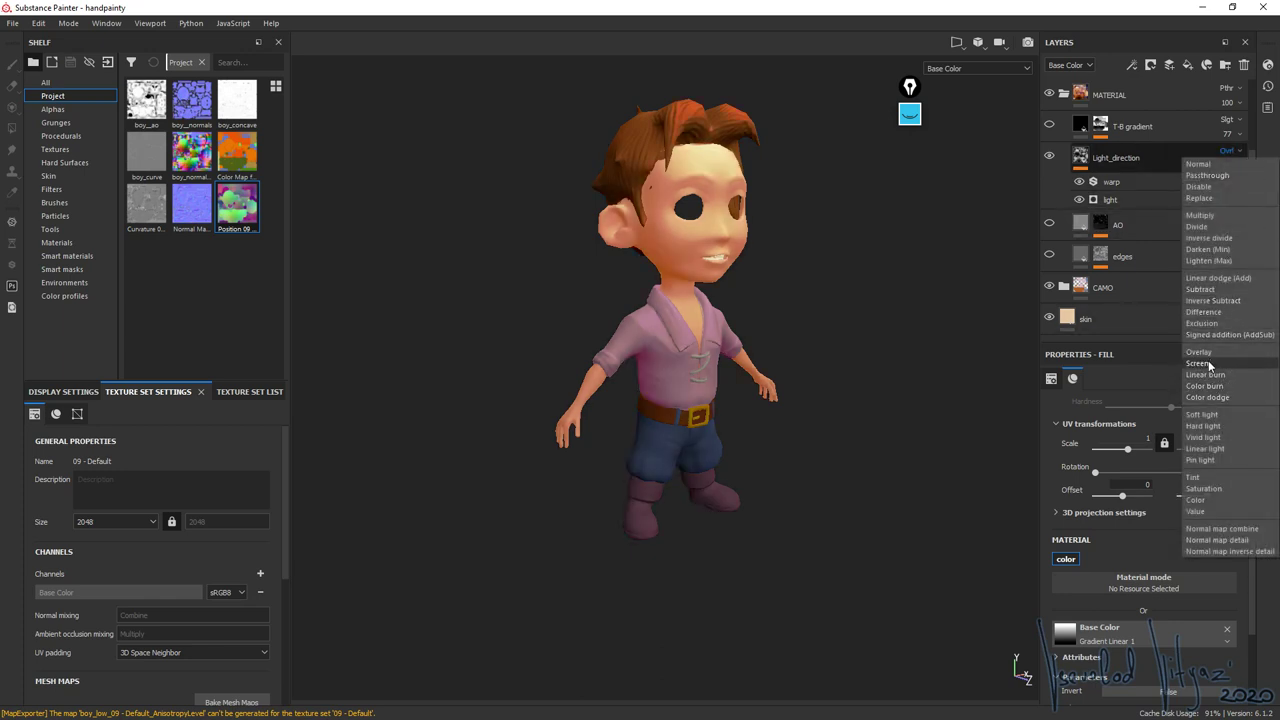
click(1212, 416)
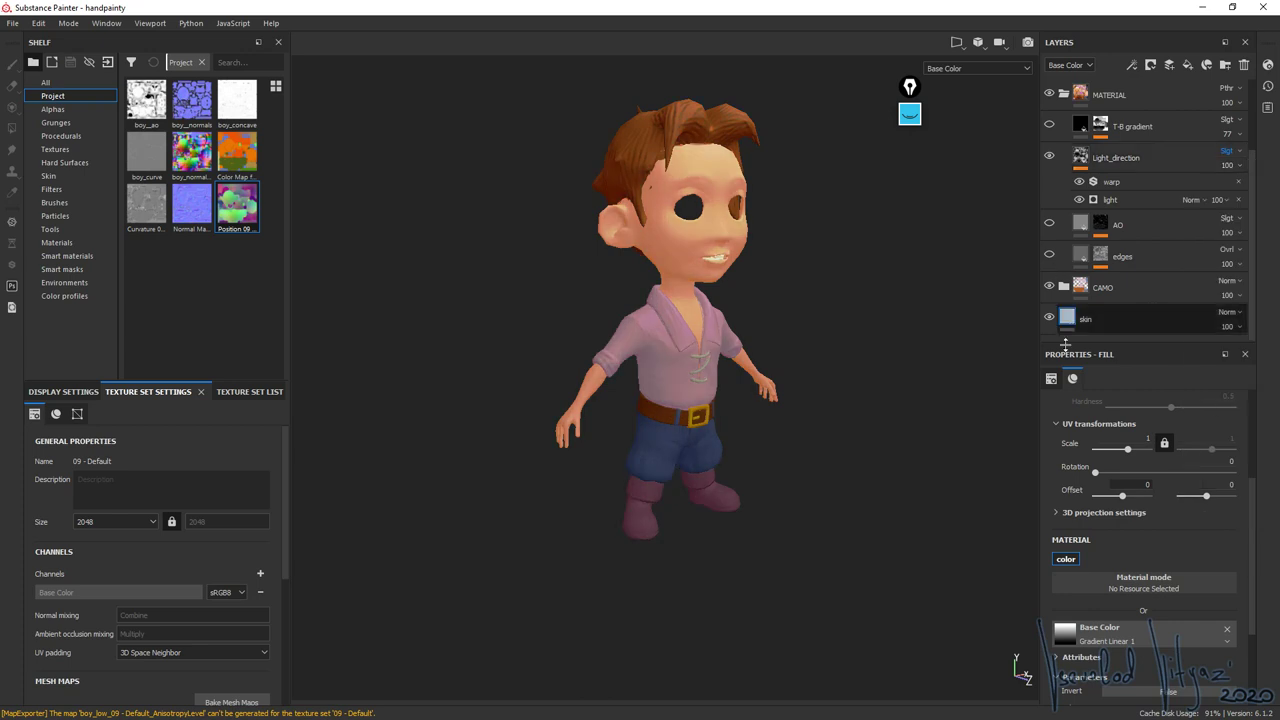
- Hide the warp filter on Light_direction and open the settings of its light generator
click(1112, 199)
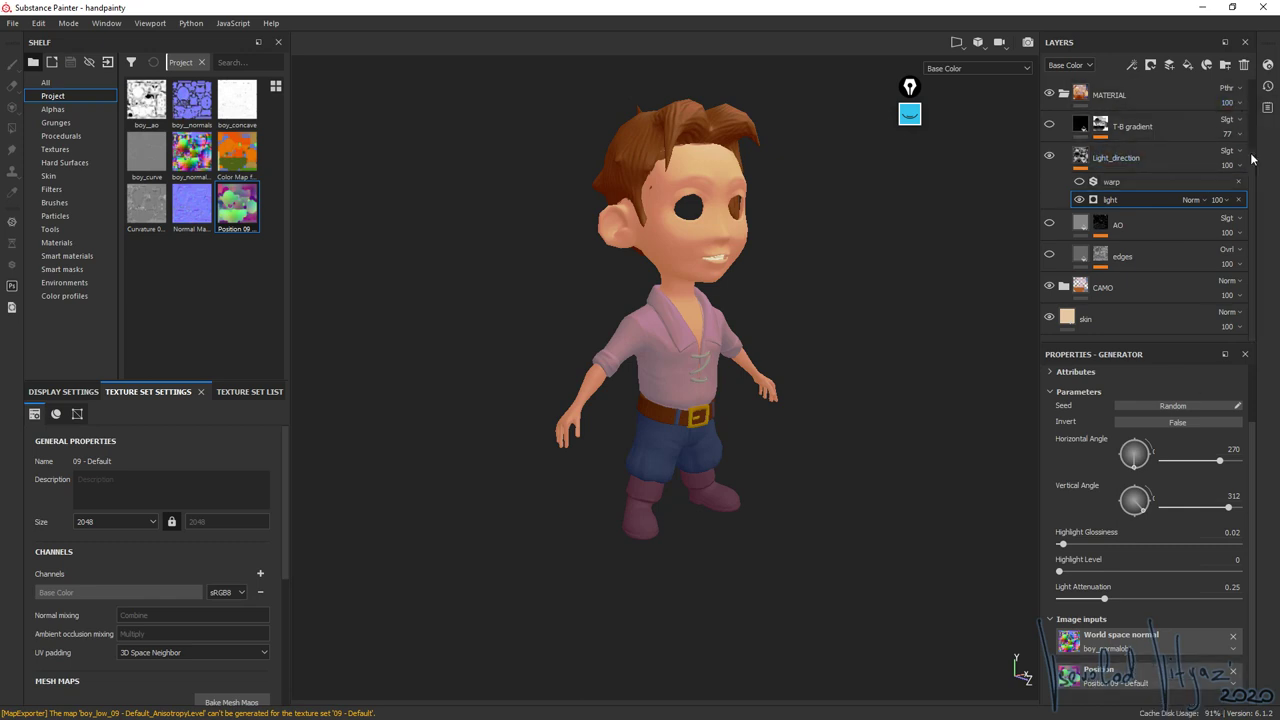
- Add a temporary fill layer with the Position map as base color, inspect it on the model, and delete it
scroll(1254, 164, up, 3)
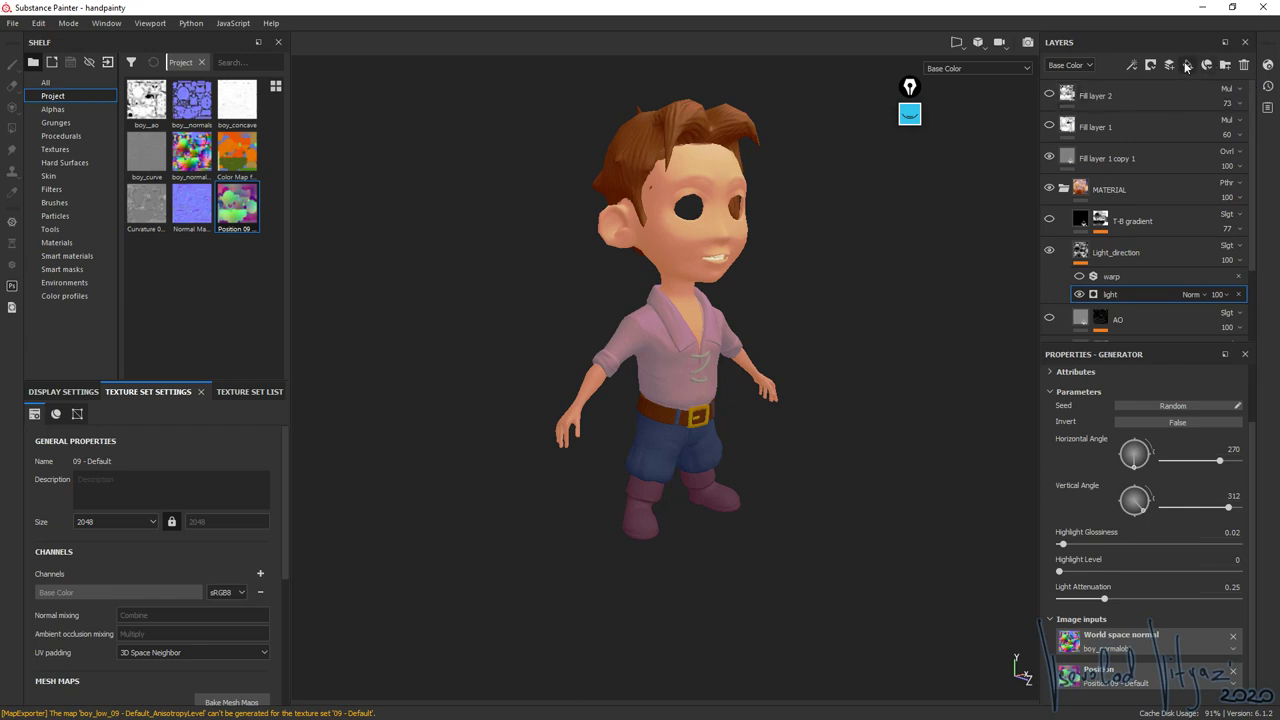
click(1189, 67)
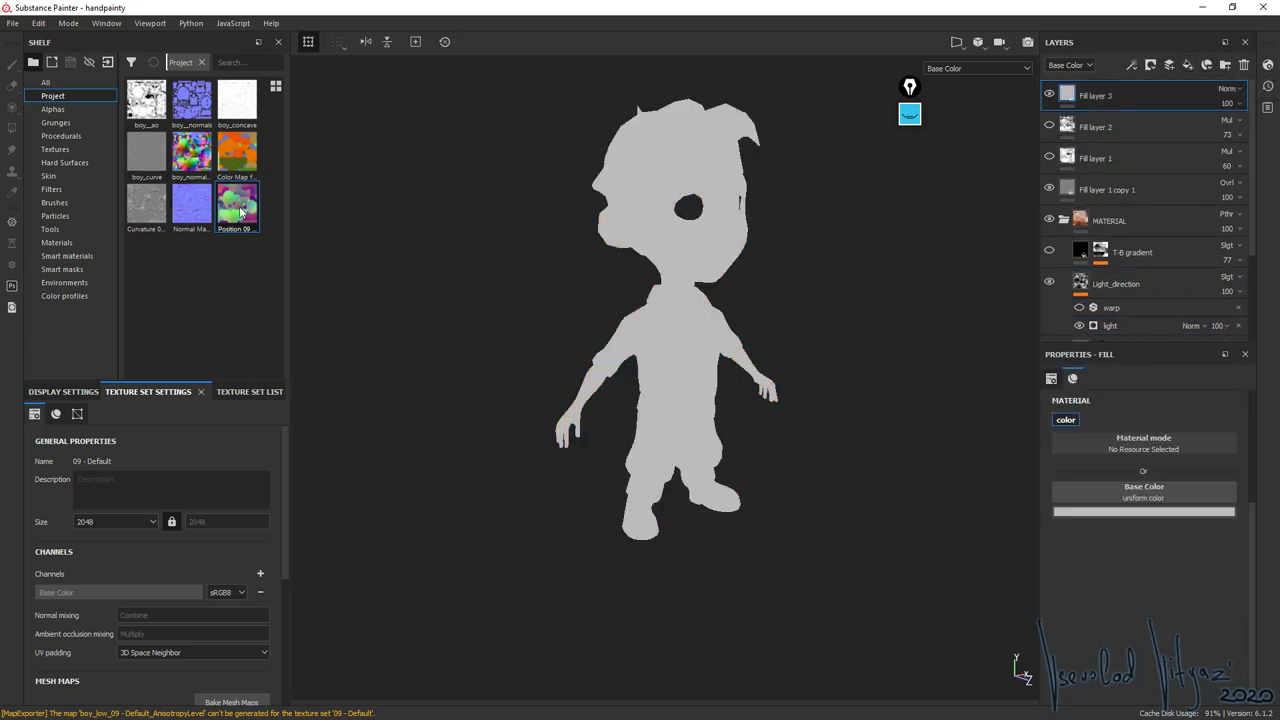
drag(238, 210, 1110, 492)
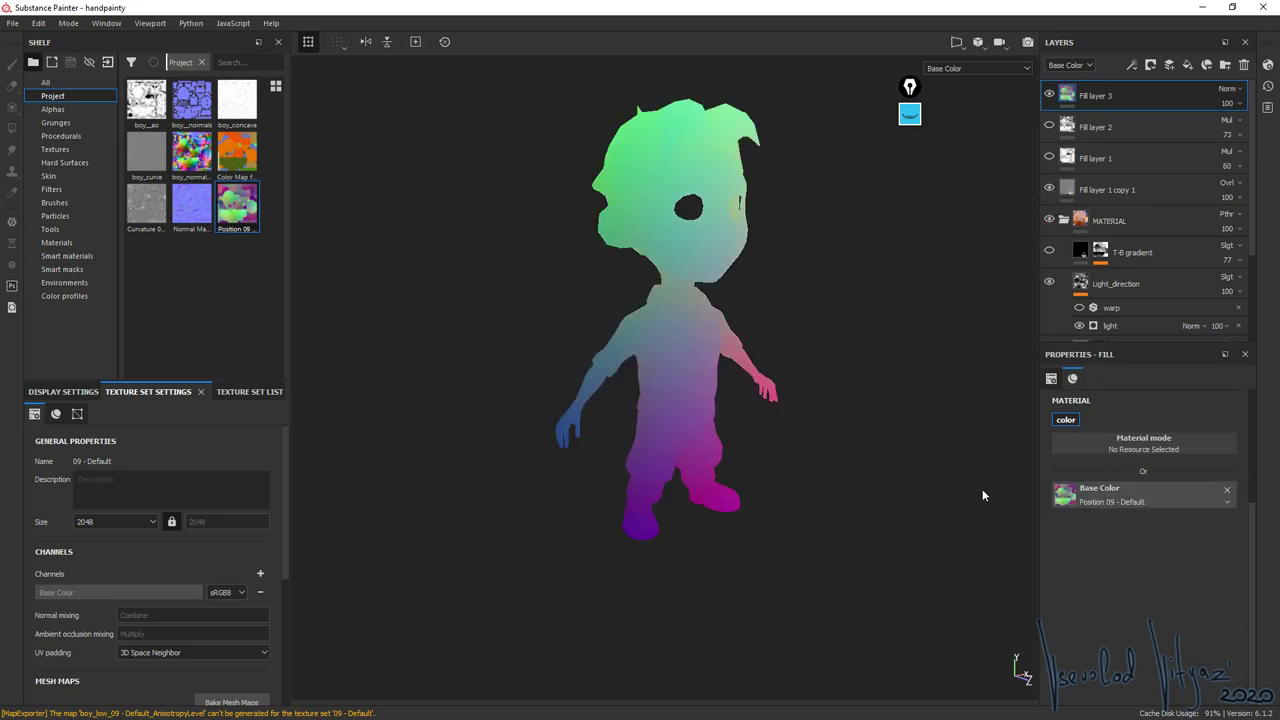
alt+drag(801, 458, 710, 390)
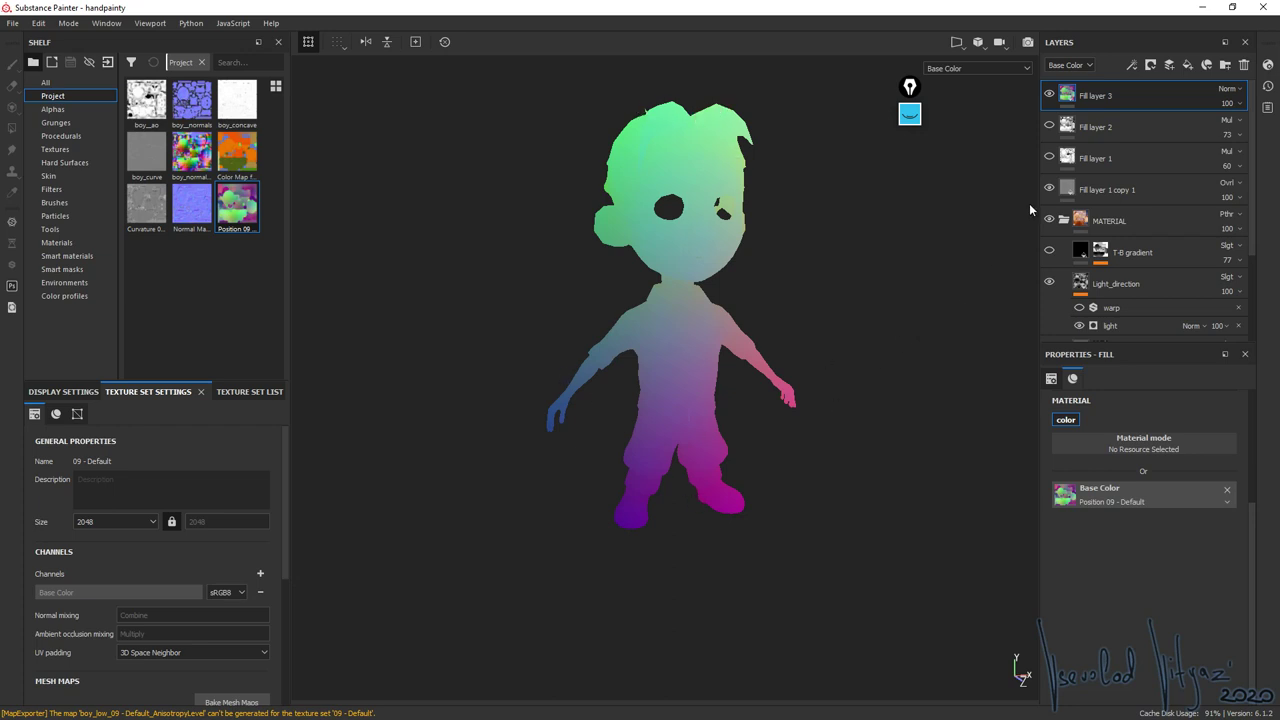
click(1244, 65)
- Select the light generator and set the Light_direction layer's blending mode to Normal
scroll(1252, 130, down, 2)
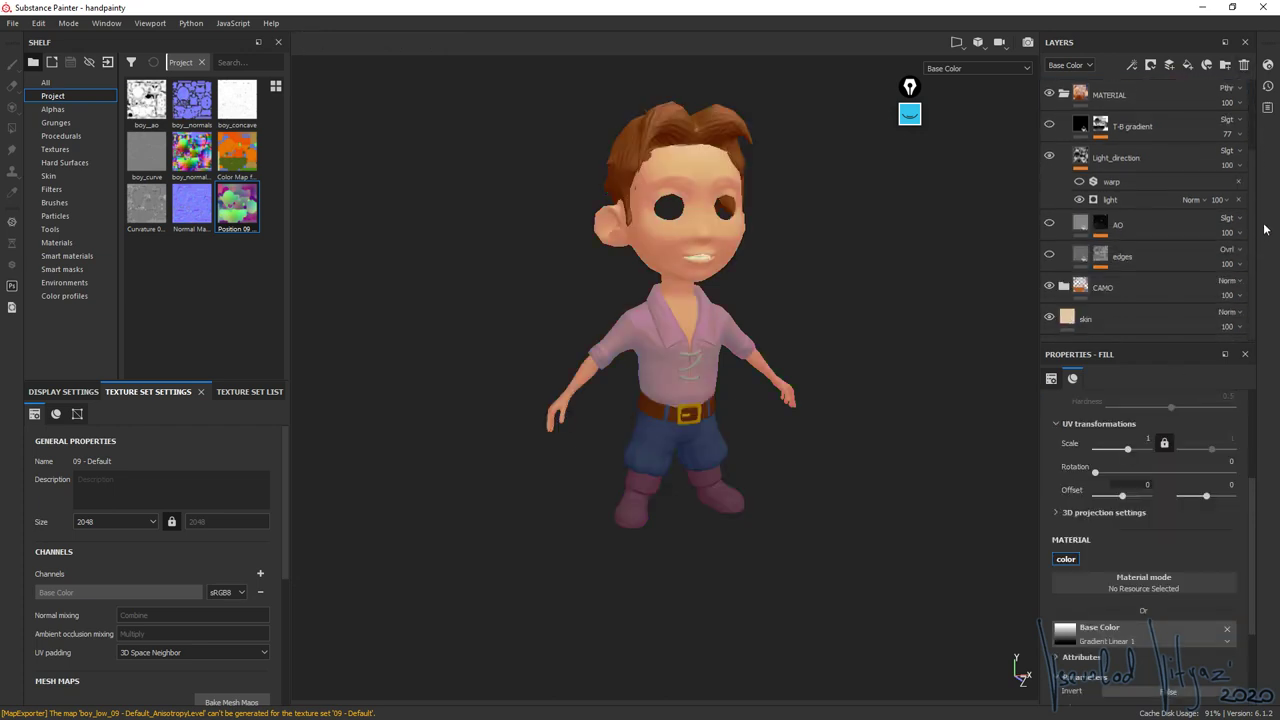
click(1131, 199)
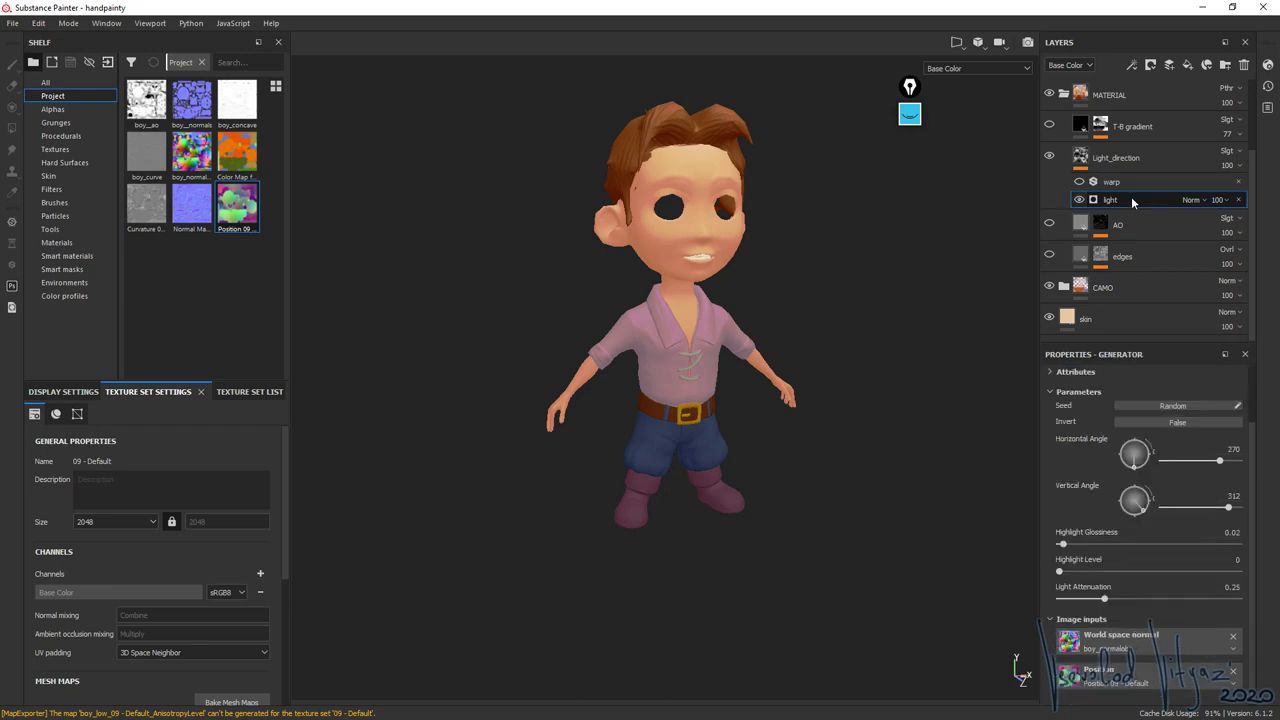
click(1230, 152)
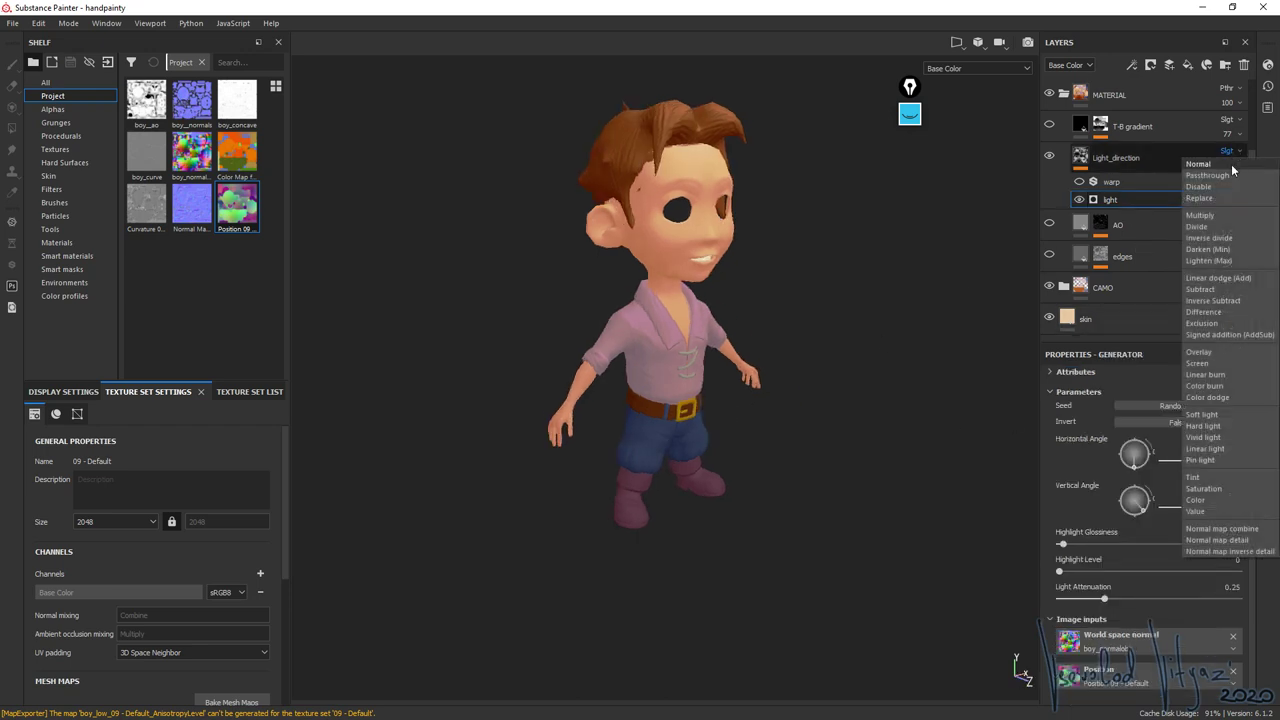
click(1232, 168)
alt+drag(932, 216, 688, 378)
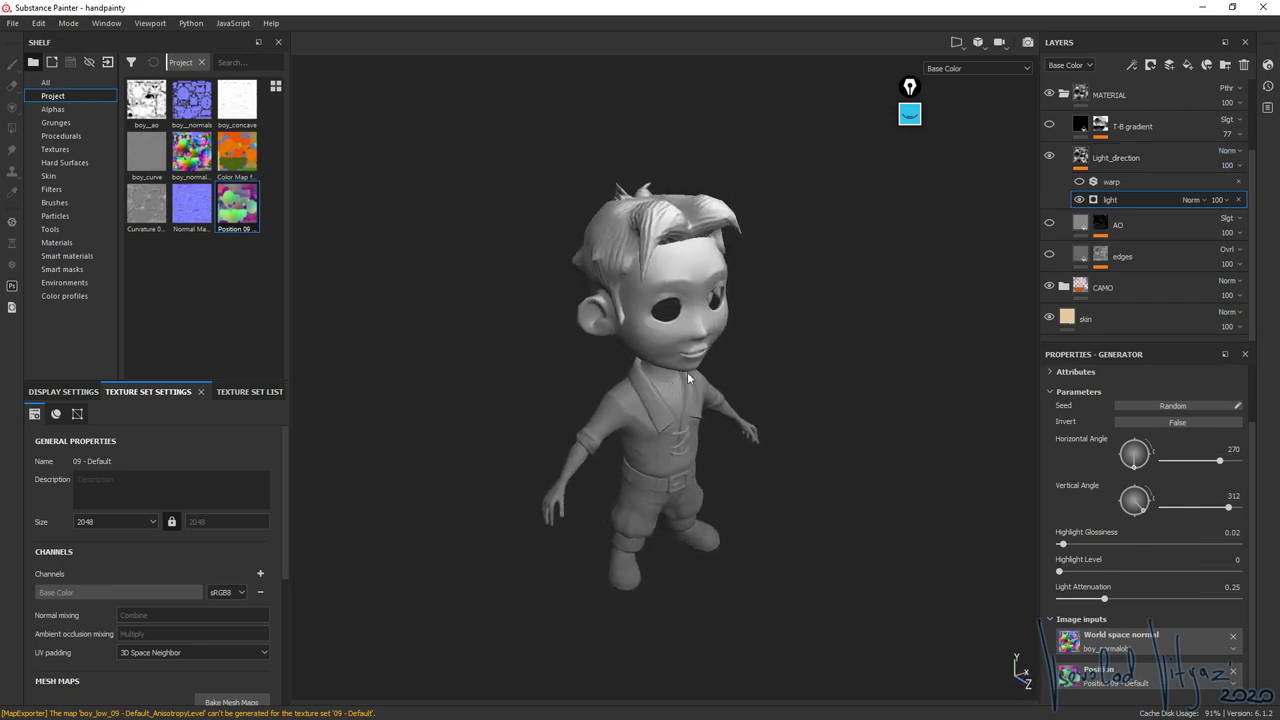
- Toggle the Light_direction layer to compare it with the flat colors, and hide the CAMO folder
click(1049, 158)
click(1049, 158)
click(1049, 158)
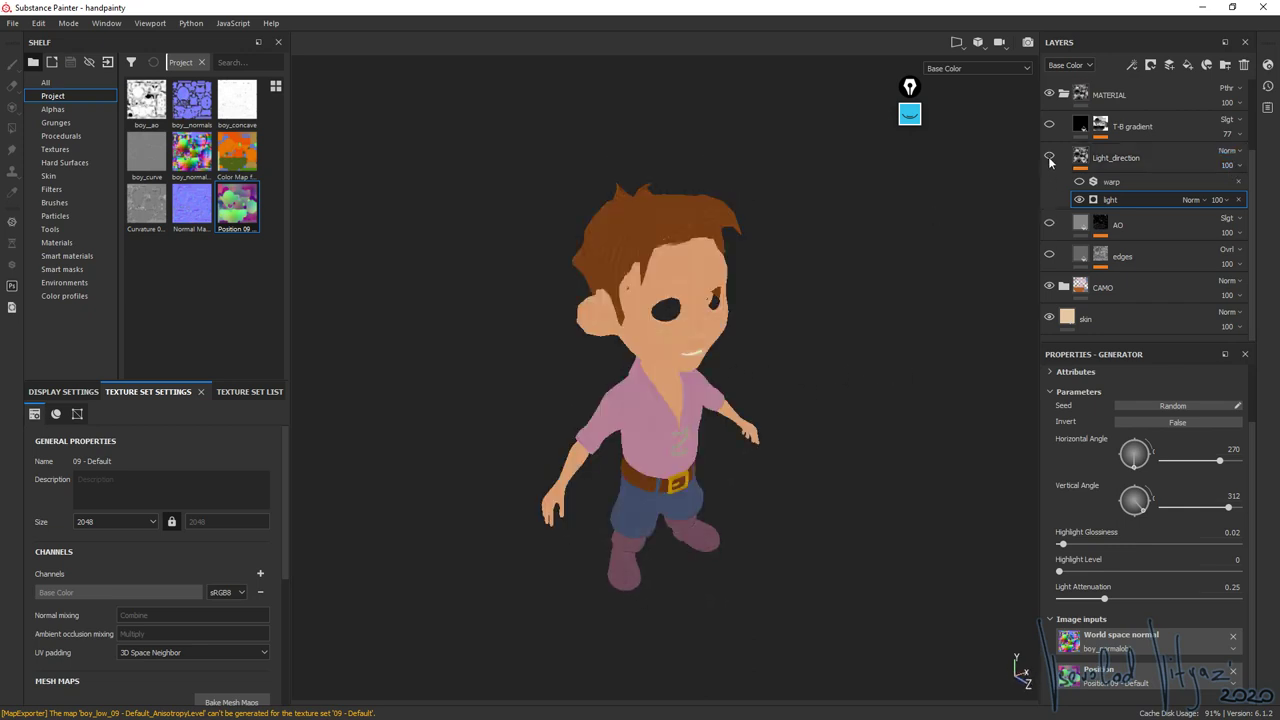
click(1049, 158)
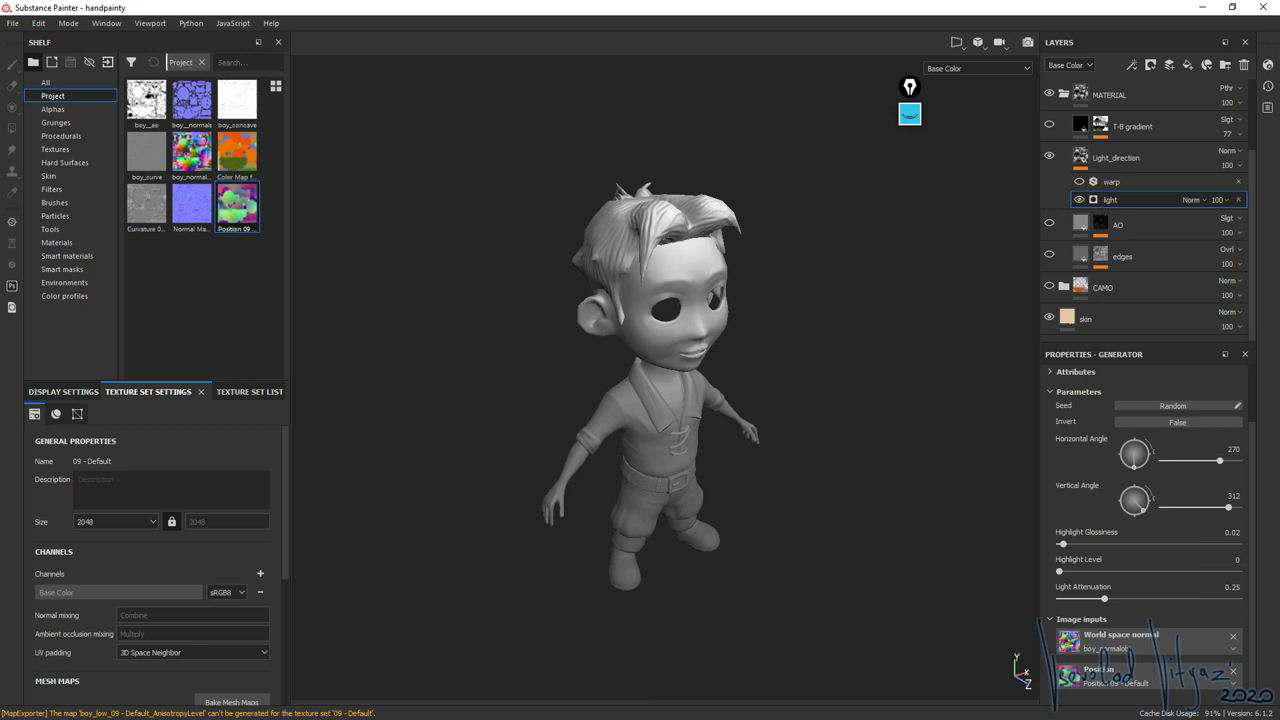
alt+drag(674, 409, 680, 310)
- Hide Fill layer 1 copy 1 while Light_direction is off, and show Light_direction again
alt+click(1048, 160)
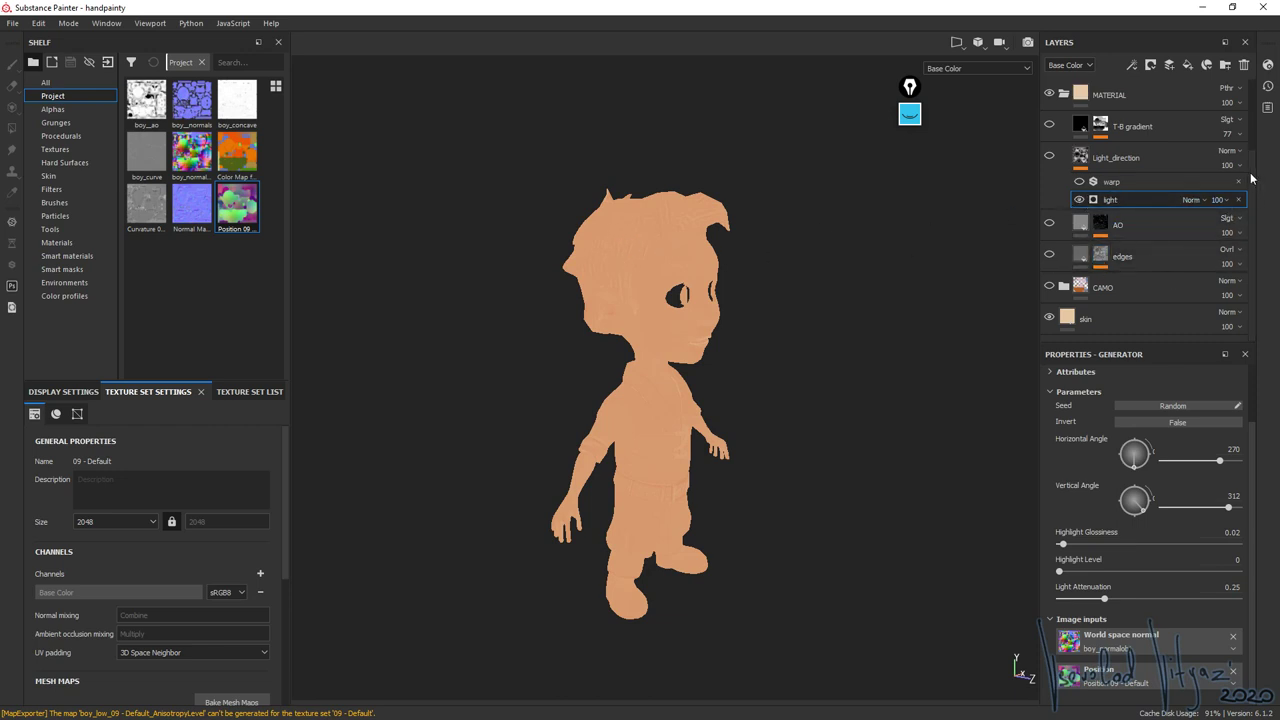
scroll(1140, 200, up, 3)
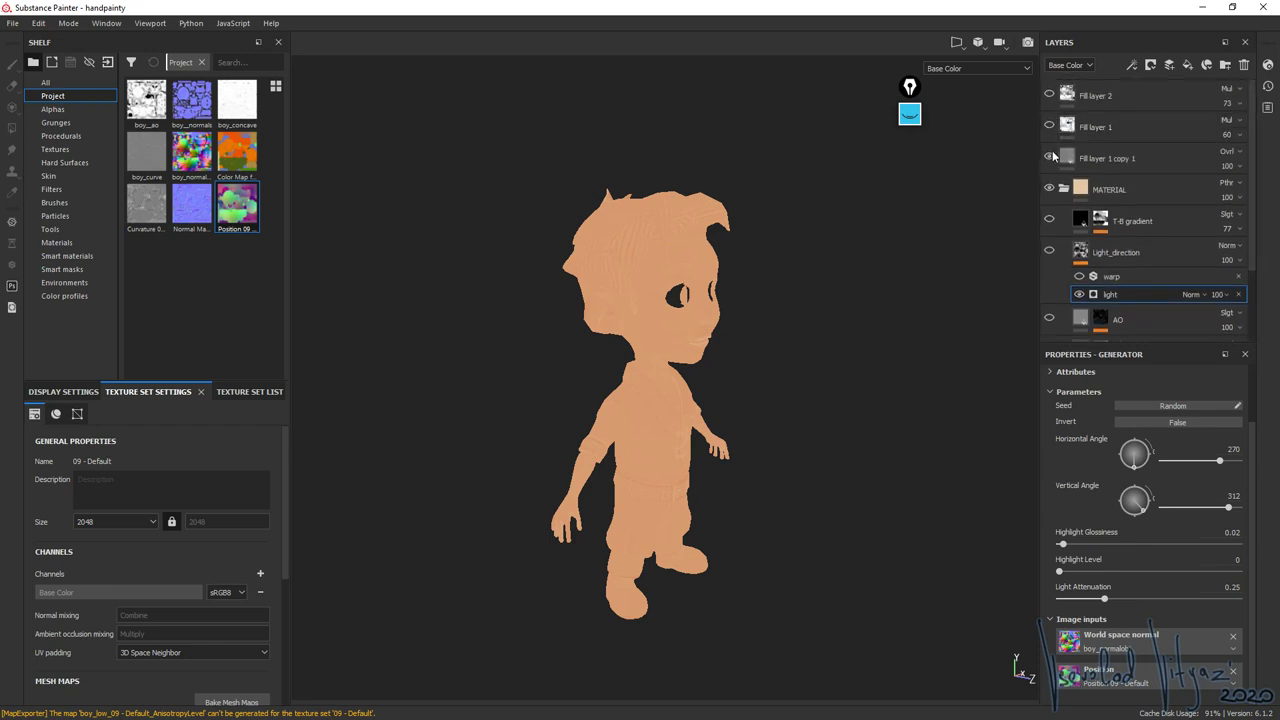
click(1049, 157)
scroll(1250, 240, down, 3)
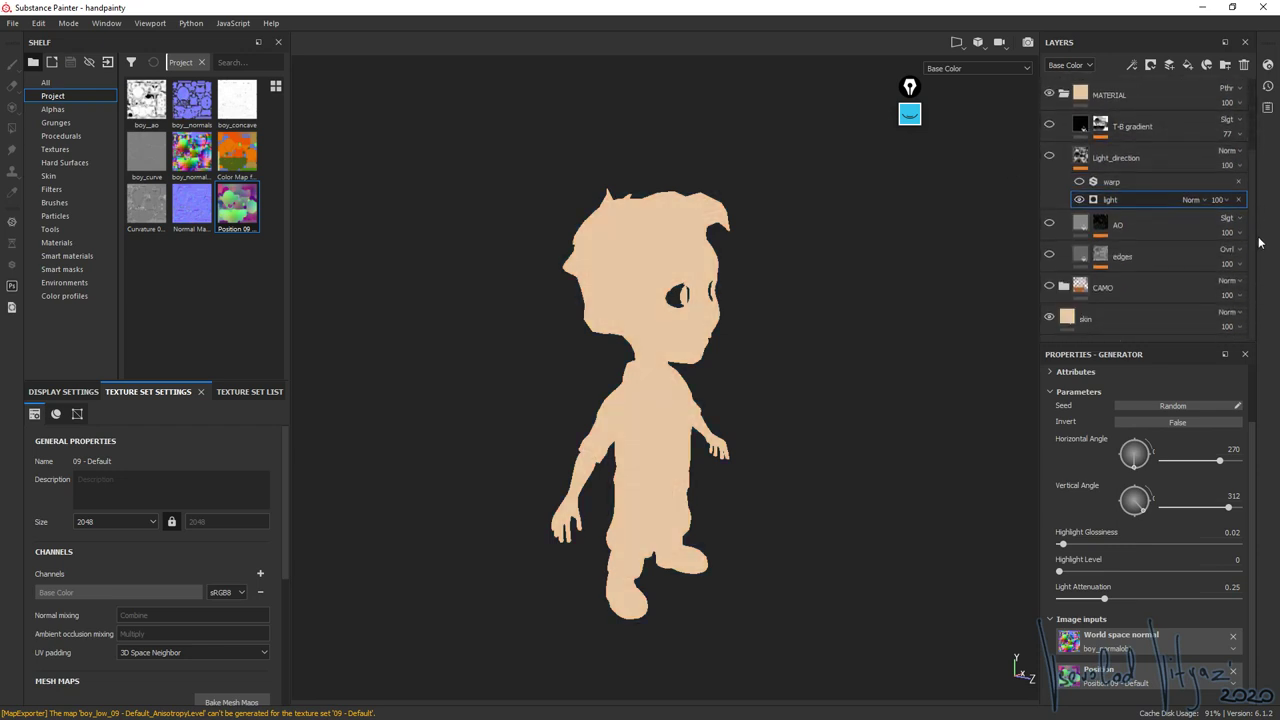
click(1049, 158)
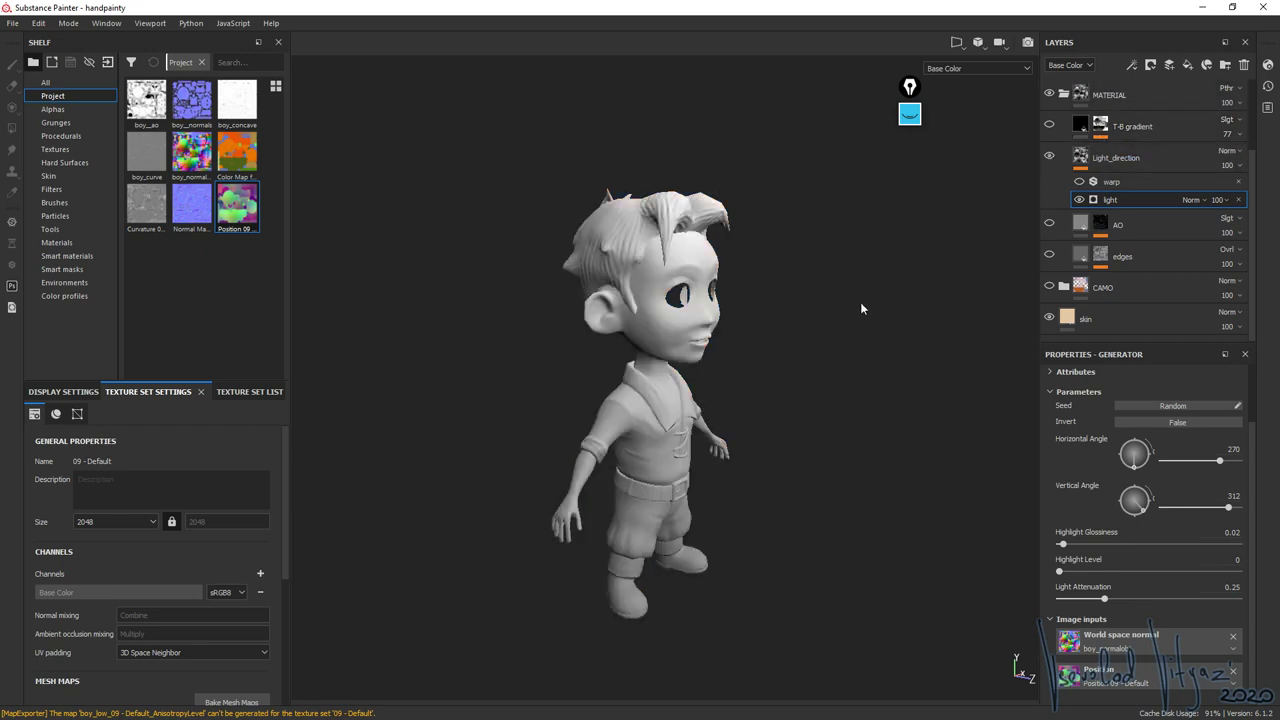
- Show the CAMO folder beneath Light_direction and examine the grey lighting on the model from the front and side
mouse_move(861, 309)
alt+mouse_down()
mouse_move(825, 312)
mouse_move(880, 300)
alt+mouse_up()
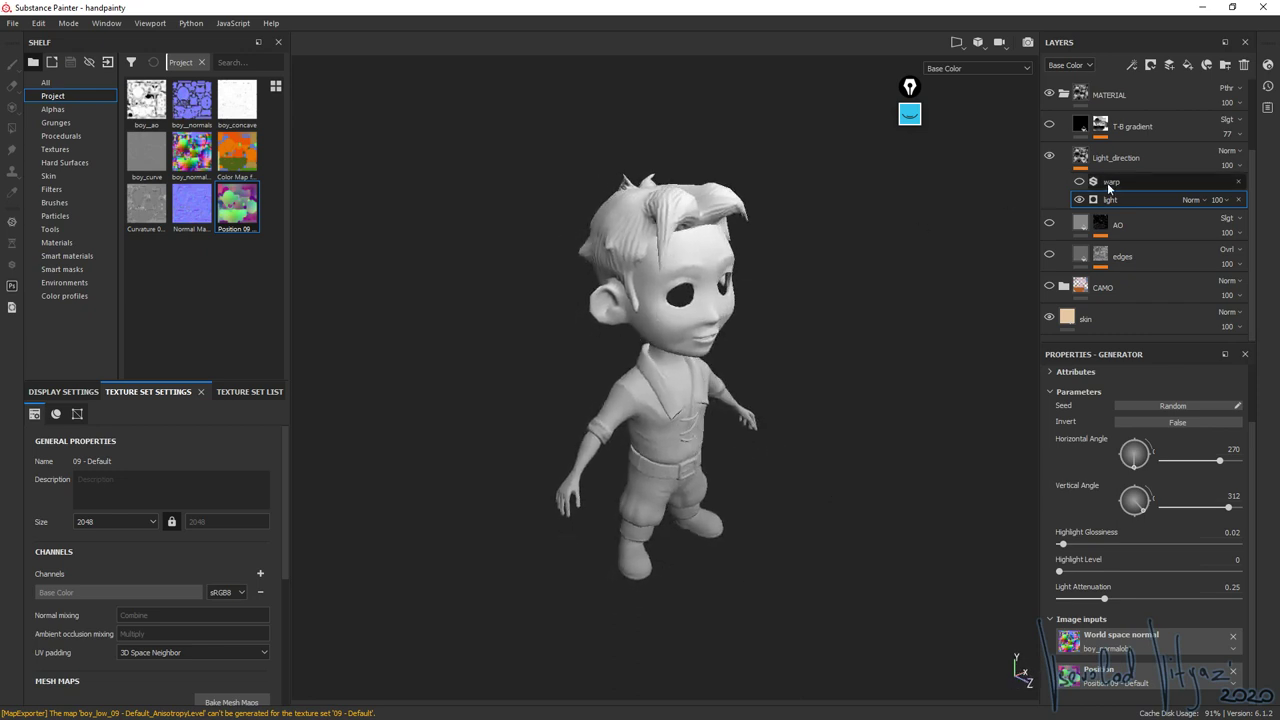
click(1049, 157)
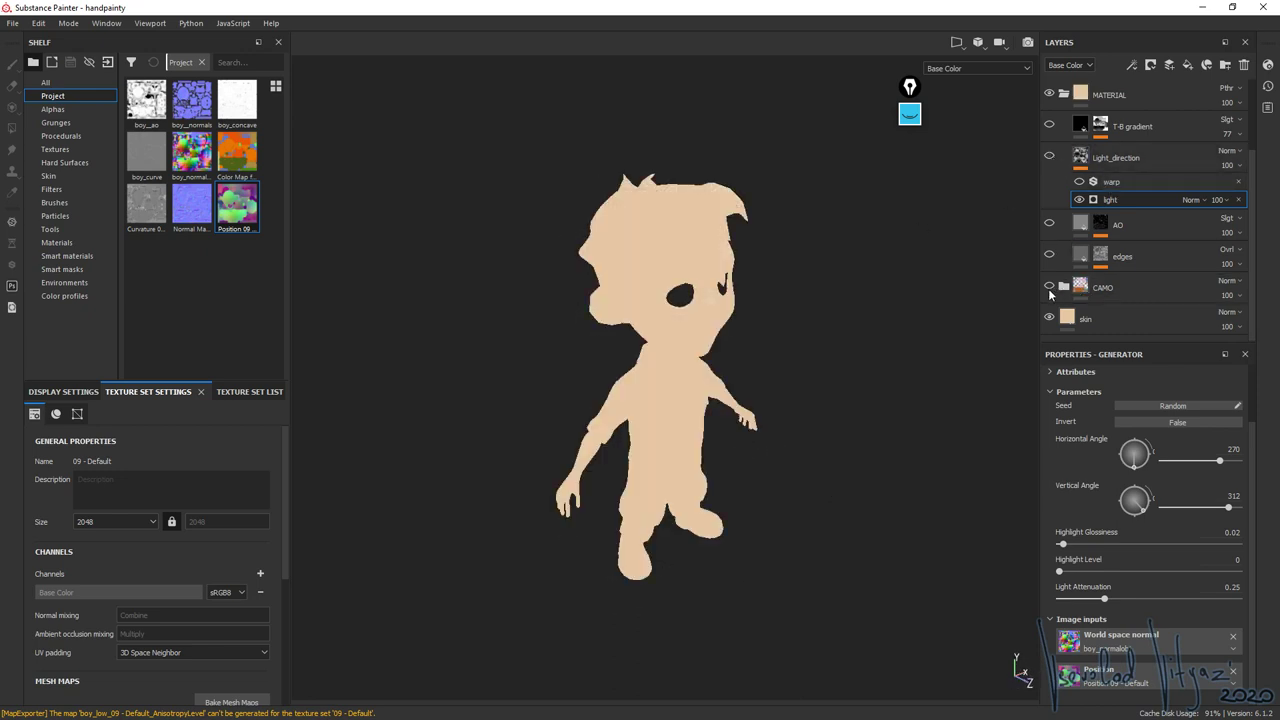
click(1049, 287)
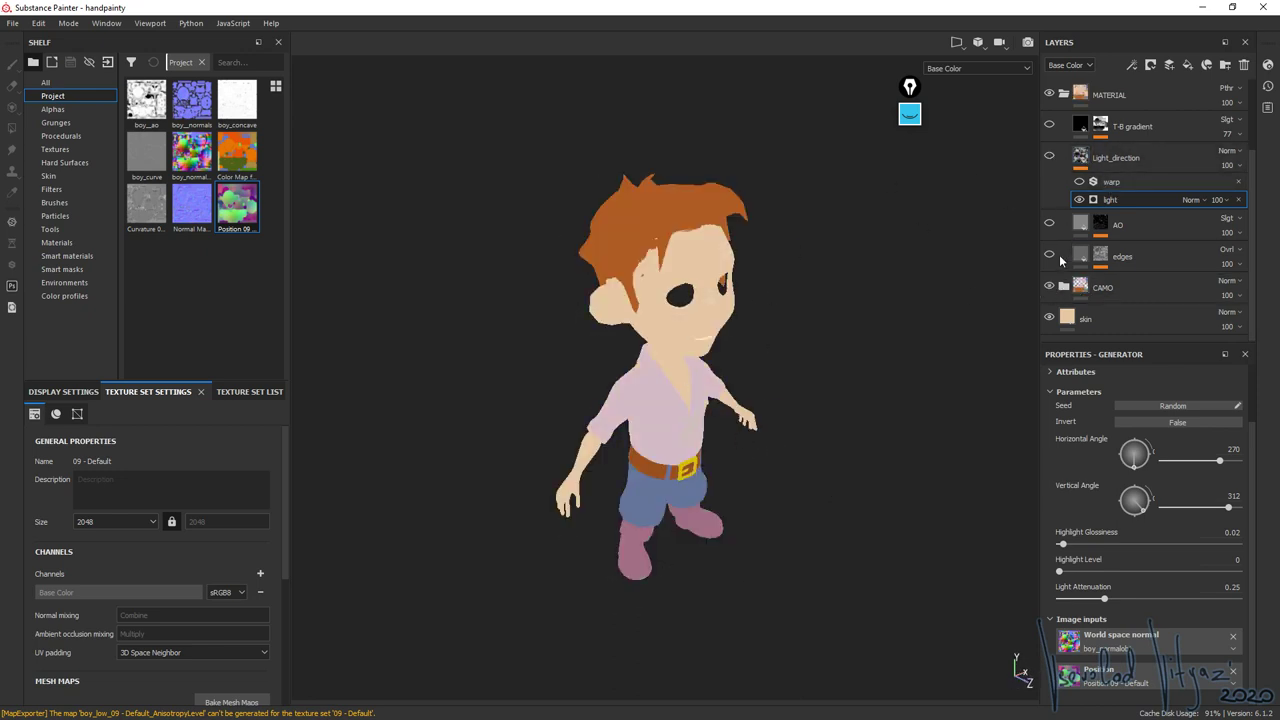
click(1049, 157)
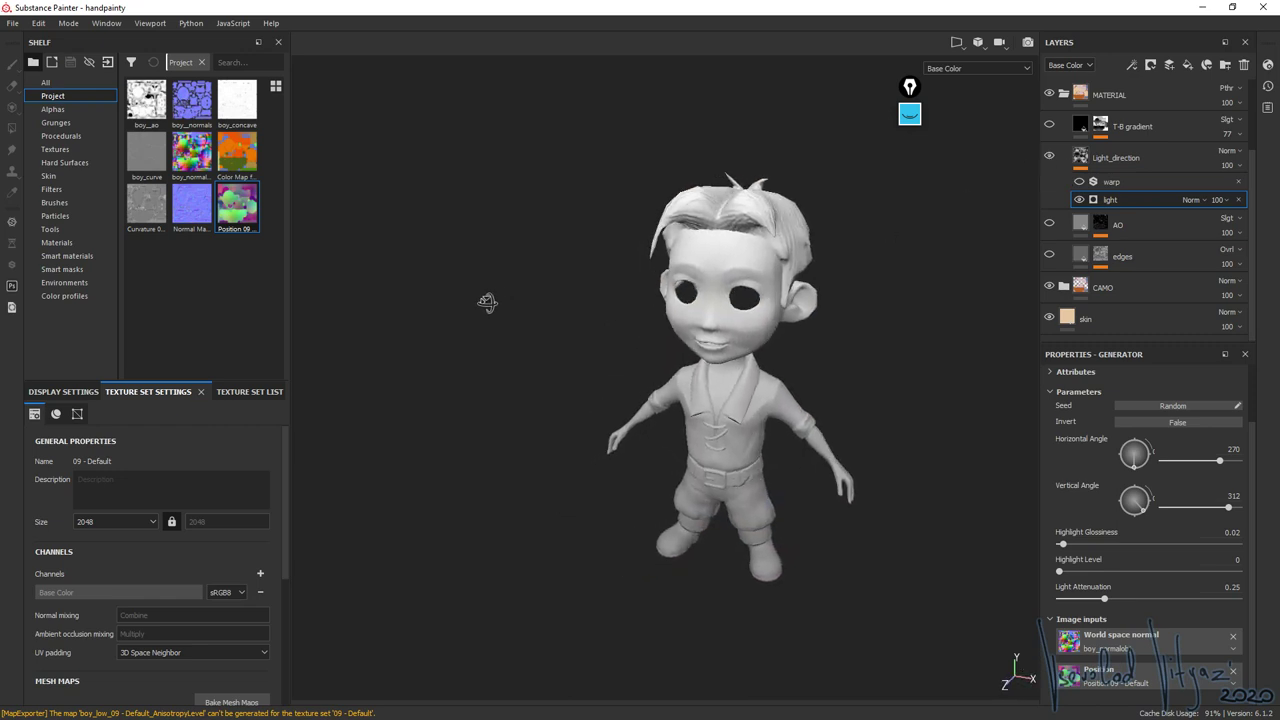
alt+drag(724, 273, 671, 293)
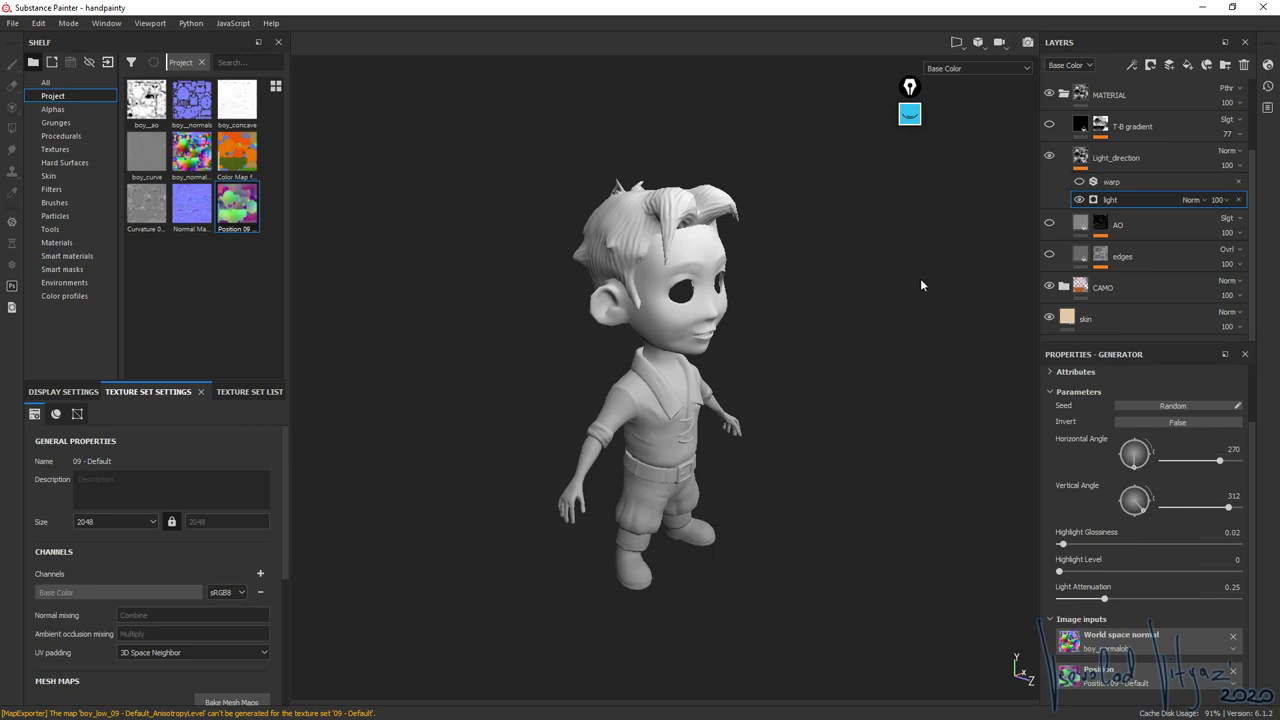
alt+drag(820, 345, 743, 360)
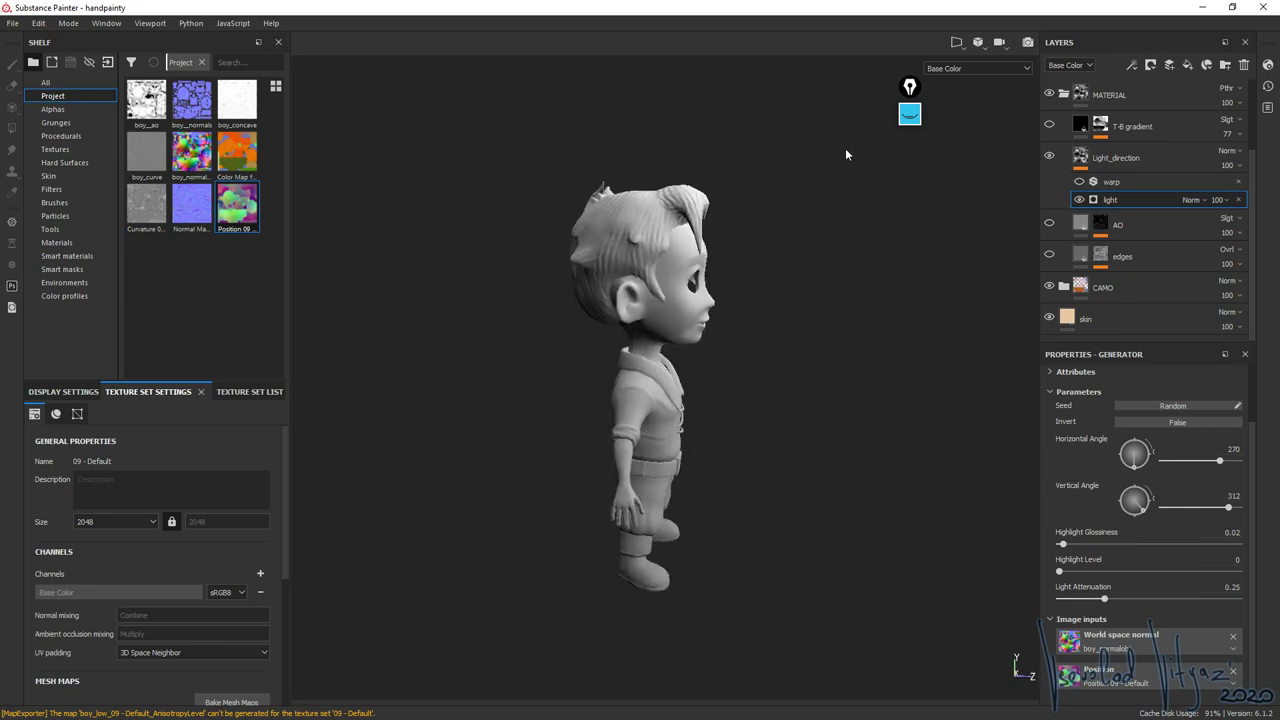
- Draw yellow annotation arrows pointing at the boy's face and waist in profile, and clear them
click(909, 113)
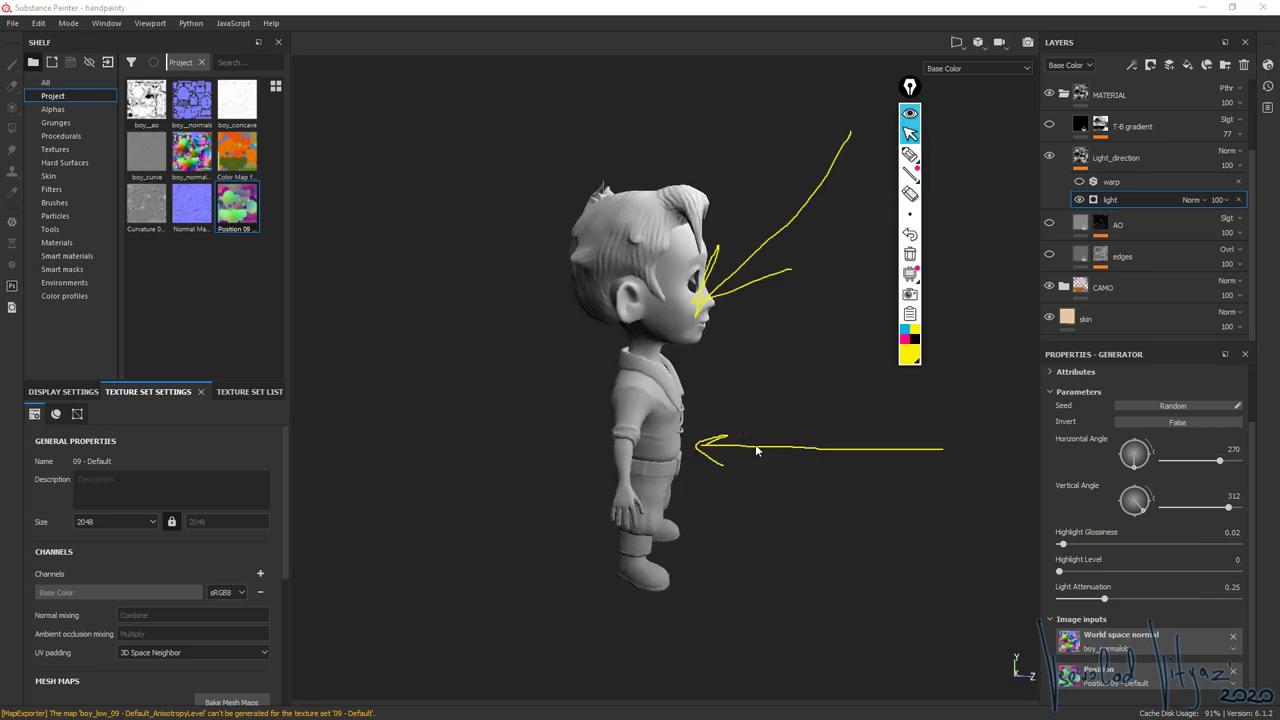
click(910, 253)
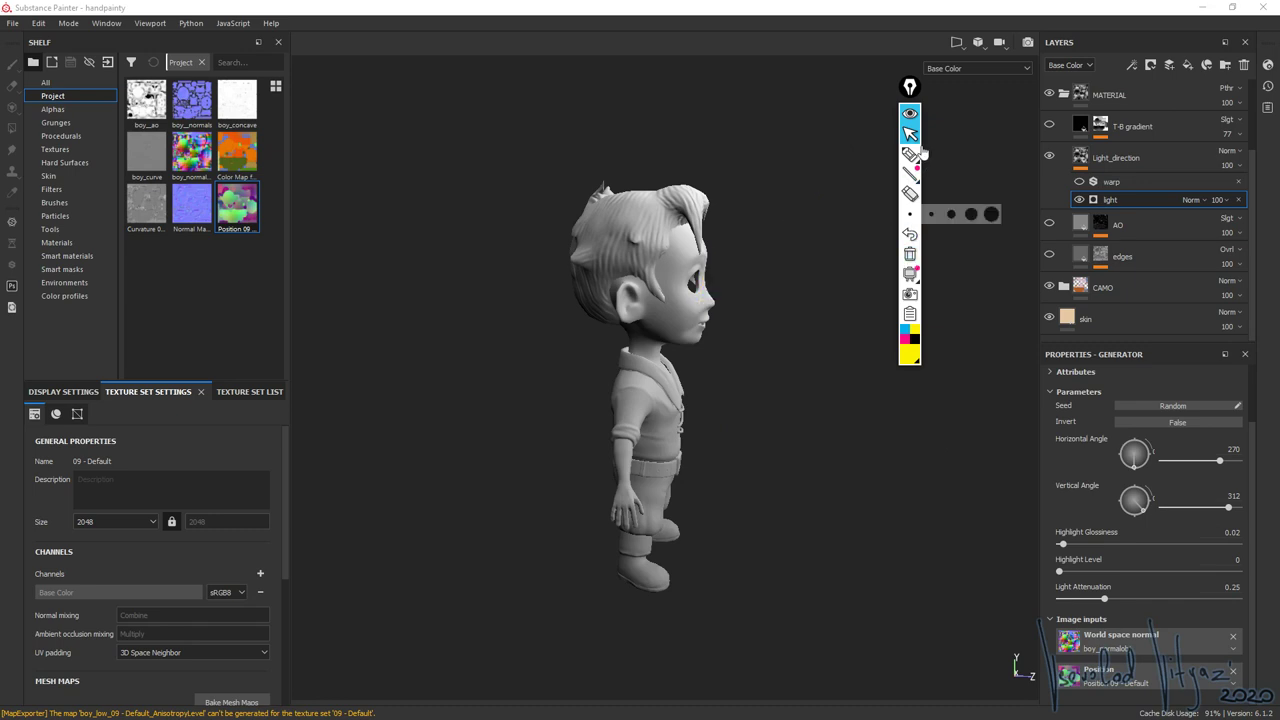
- Set the light generator's horizontal angle to 276 while checking the shading on the boy from the front and side
click(909, 113)
alt+drag(692, 310, 770, 318)
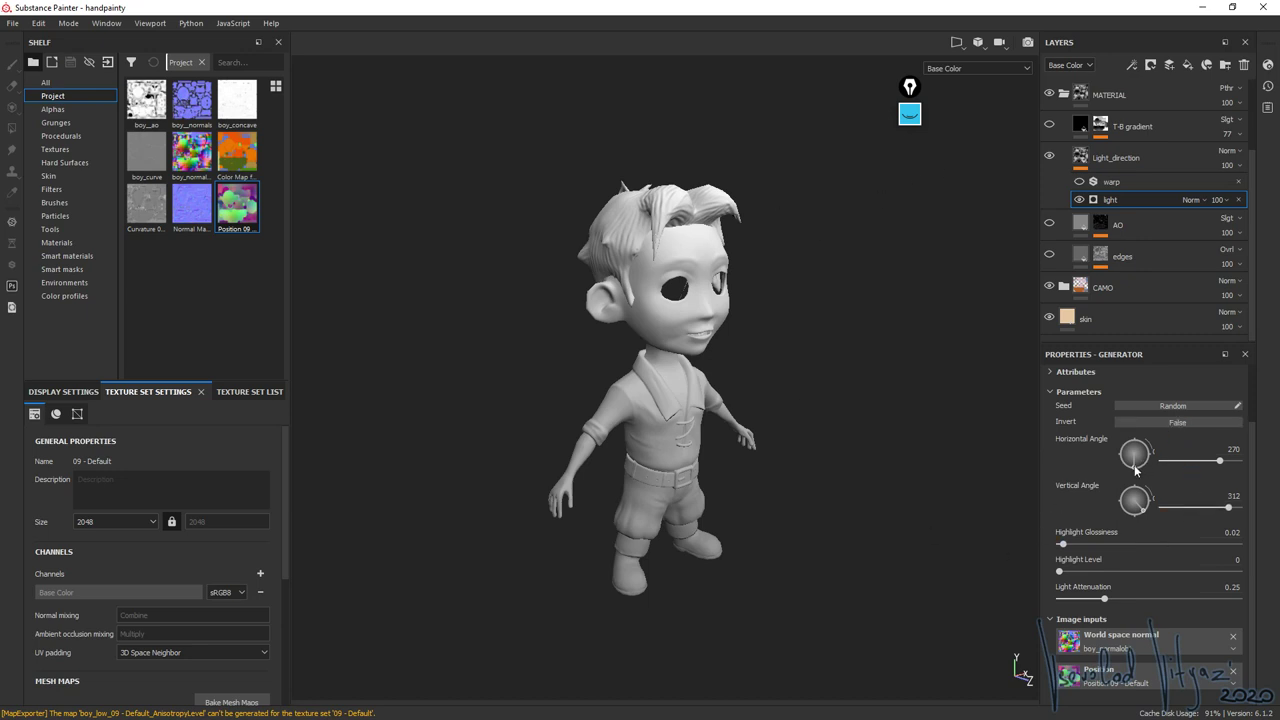
mouse_move(820, 455)
alt+mouse_down()
mouse_move(791, 463)
mouse_move(963, 500)
mouse_move(866, 503)
mouse_move(777, 465)
mouse_move(795, 455)
alt+mouse_up()
alt+drag(790, 340, 760, 350)
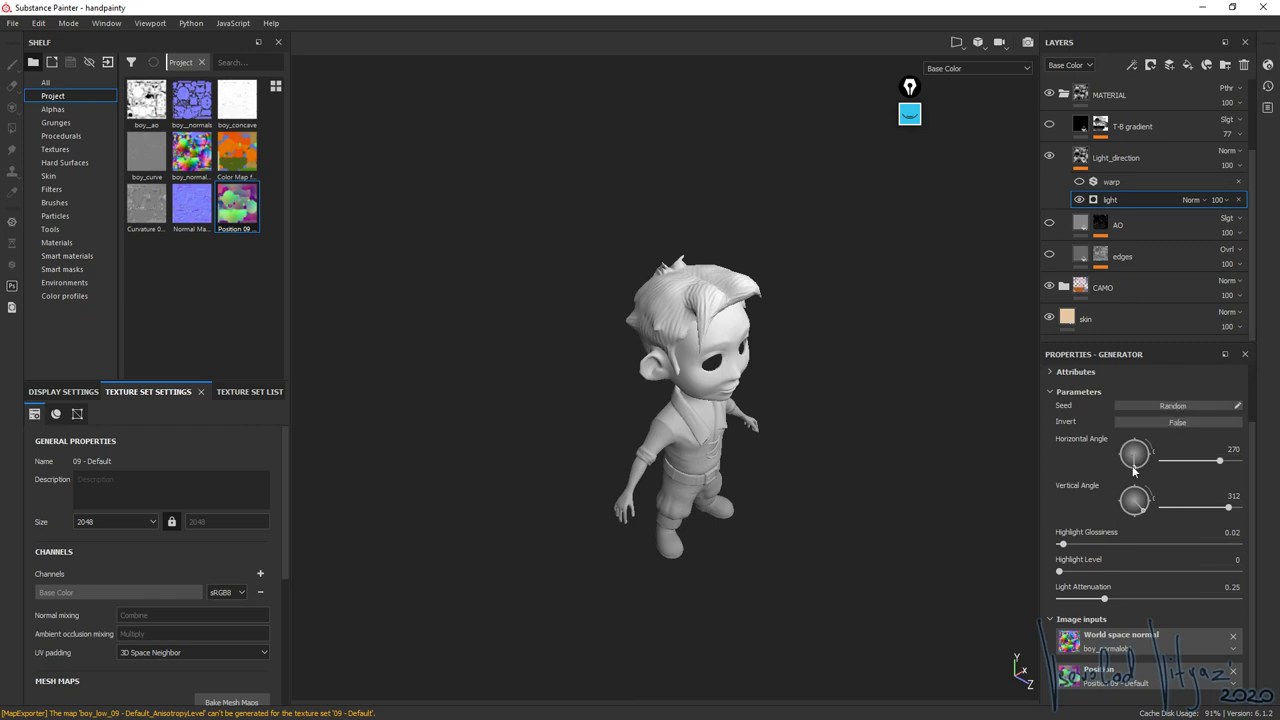
mouse_move(1137, 470)
mouse_down()
mouse_move(1168, 443)
mouse_move(1154, 411)
mouse_move(1101, 408)
mouse_move(1080, 447)
mouse_move(1092, 488)
mouse_move(1125, 505)
mouse_move(1162, 493)
mouse_move(1126, 489)
mouse_move(1135, 494)
mouse_up()
alt+drag(822, 427, 570, 446)
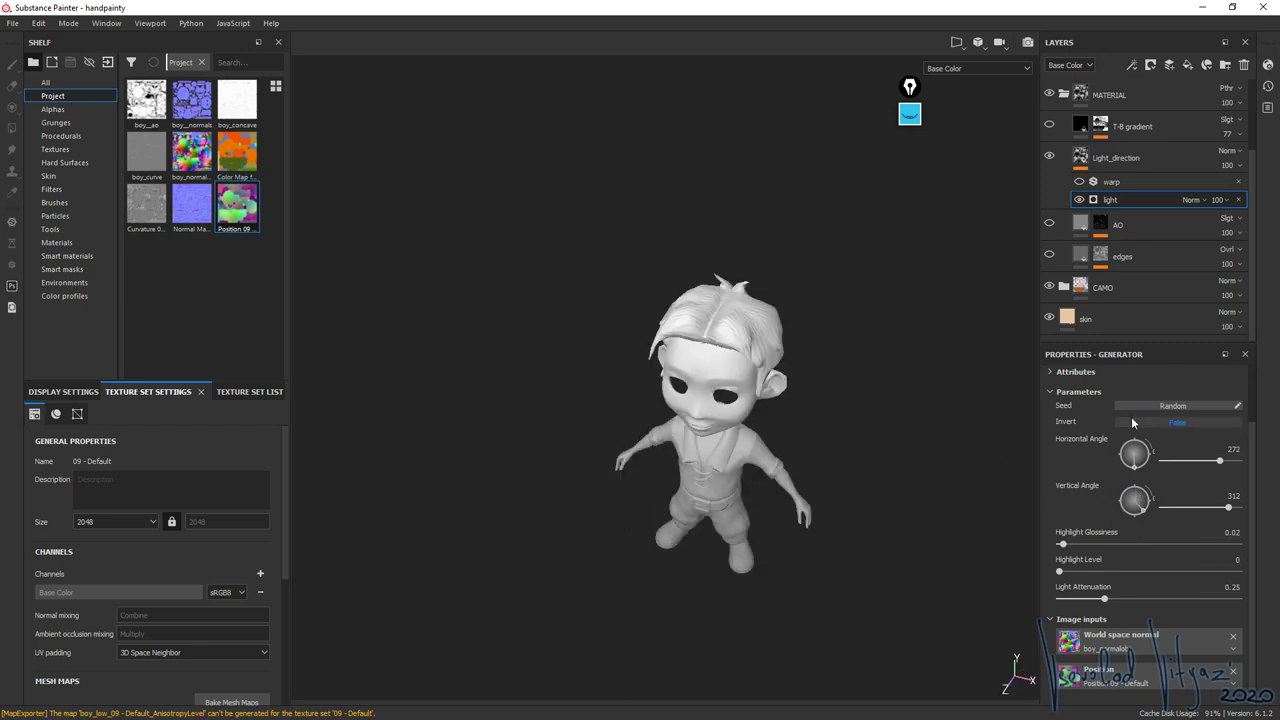
drag(1141, 472, 1168, 460)
alt+drag(795, 470, 752, 468)
mouse_move(1134, 474)
mouse_down()
mouse_move(1097, 464)
mouse_move(1137, 481)
mouse_up()
alt+drag(831, 443, 867, 439)
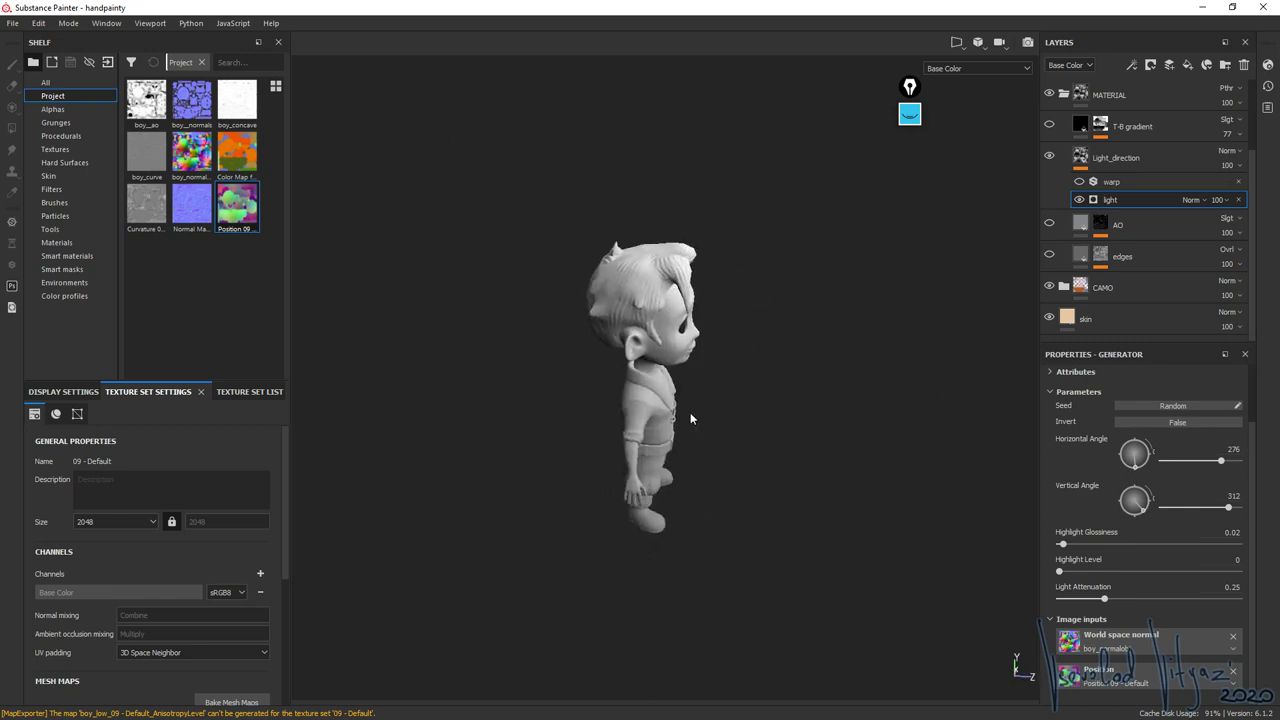
- Try a vertical angle of 117 on the light generator, restore it to 312, and check the shading
alt+drag(690, 418, 740, 430)
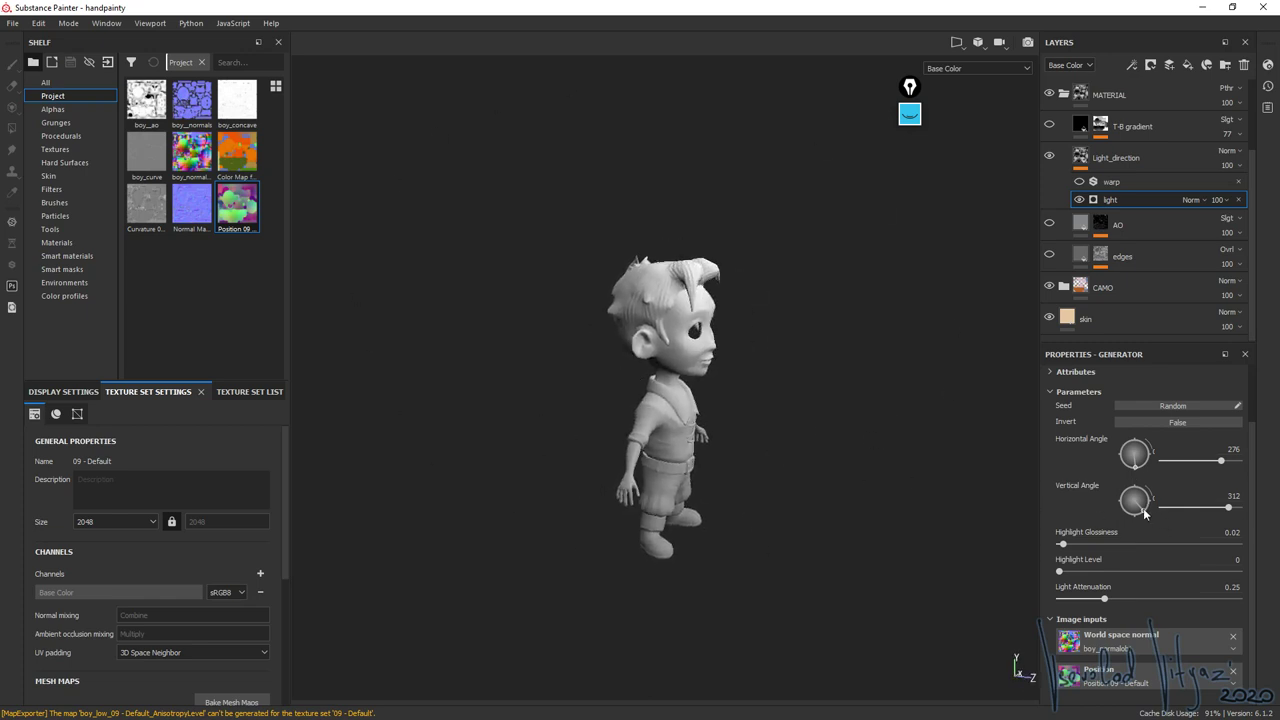
mouse_move(1145, 514)
mouse_down()
mouse_move(1094, 509)
mouse_move(1091, 476)
mouse_move(1117, 453)
mouse_move(1150, 457)
mouse_move(1177, 476)
mouse_move(1171, 526)
mouse_move(1187, 482)
mouse_move(1160, 452)
mouse_move(1105, 444)
mouse_up()
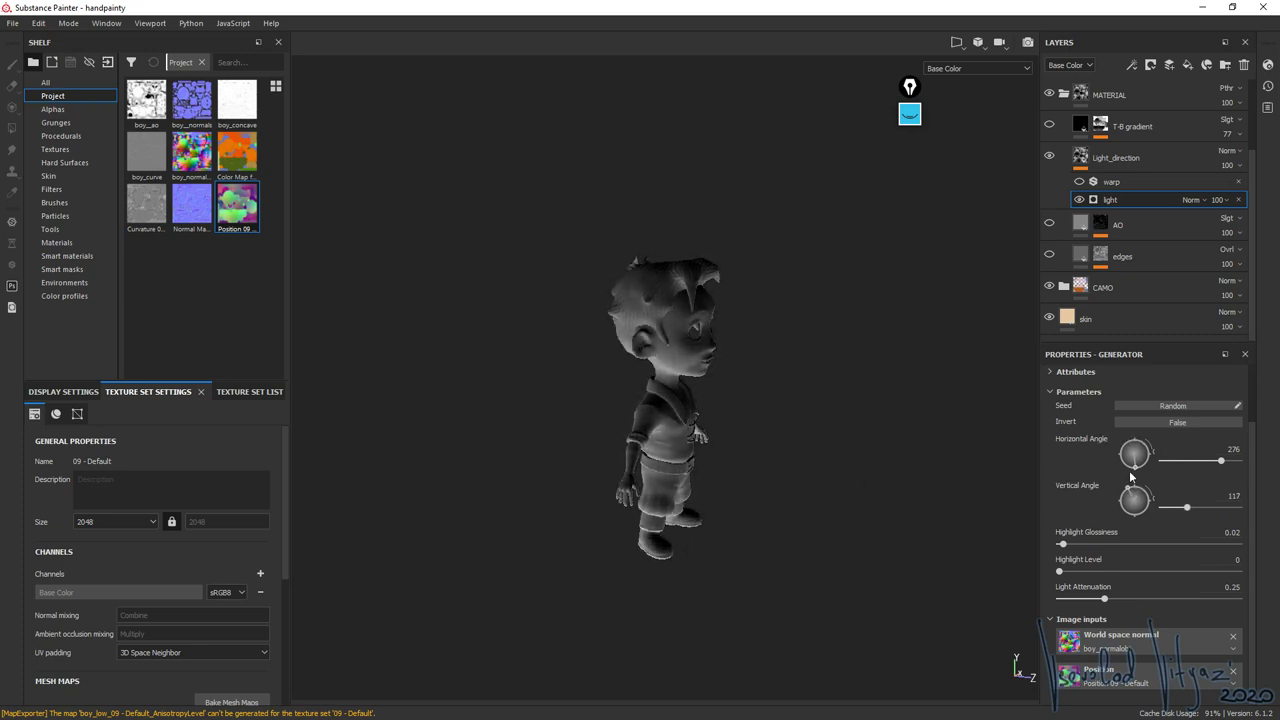
mouse_move(1128, 492)
mouse_down()
mouse_move(1131, 534)
mouse_move(1178, 527)
mouse_move(1201, 492)
mouse_move(1131, 542)
mouse_move(1161, 532)
mouse_up()
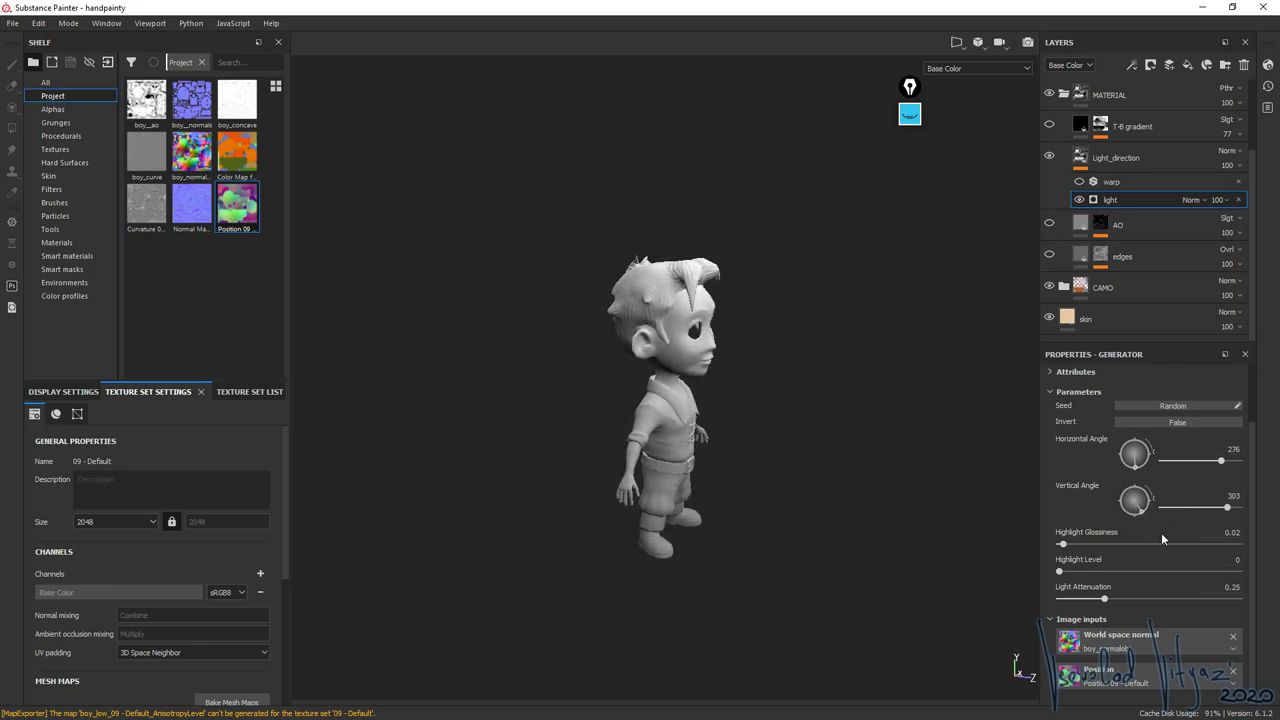
mouse_move(600, 415)
alt+mouse_down()
mouse_move(505, 404)
mouse_move(609, 397)
alt+mouse_up()
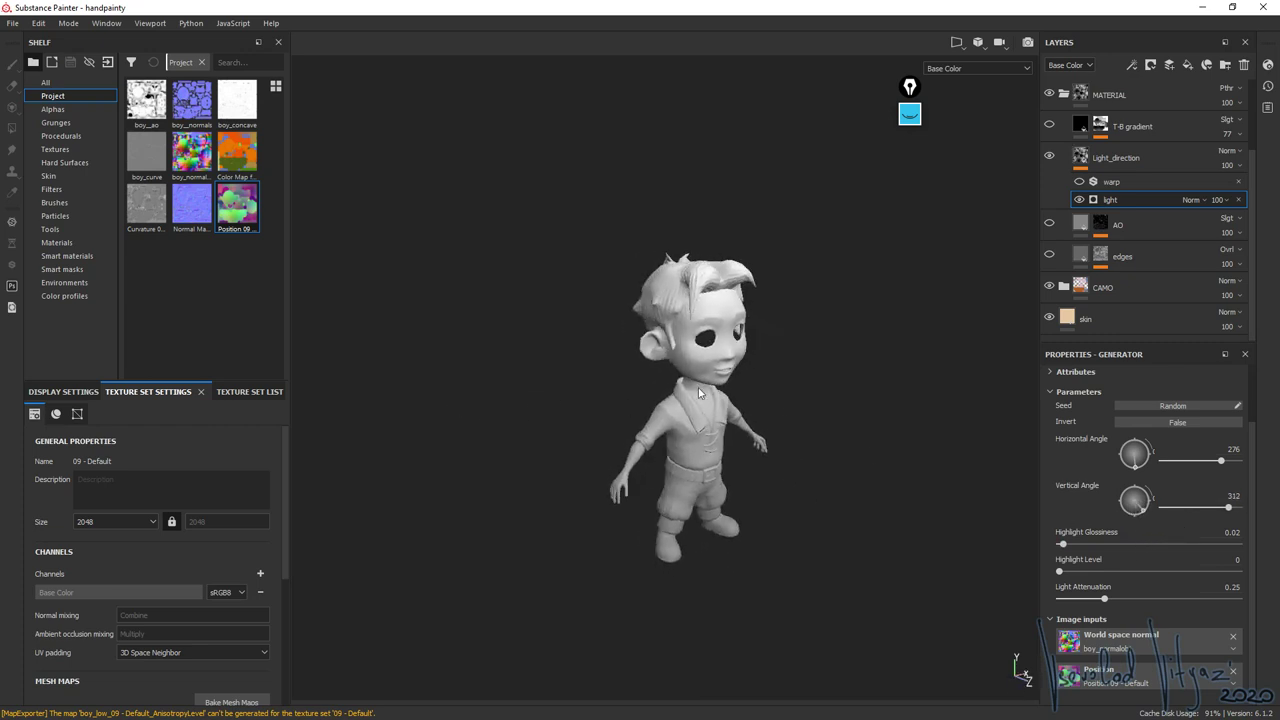
alt+middle_drag(805, 378, 794, 391)
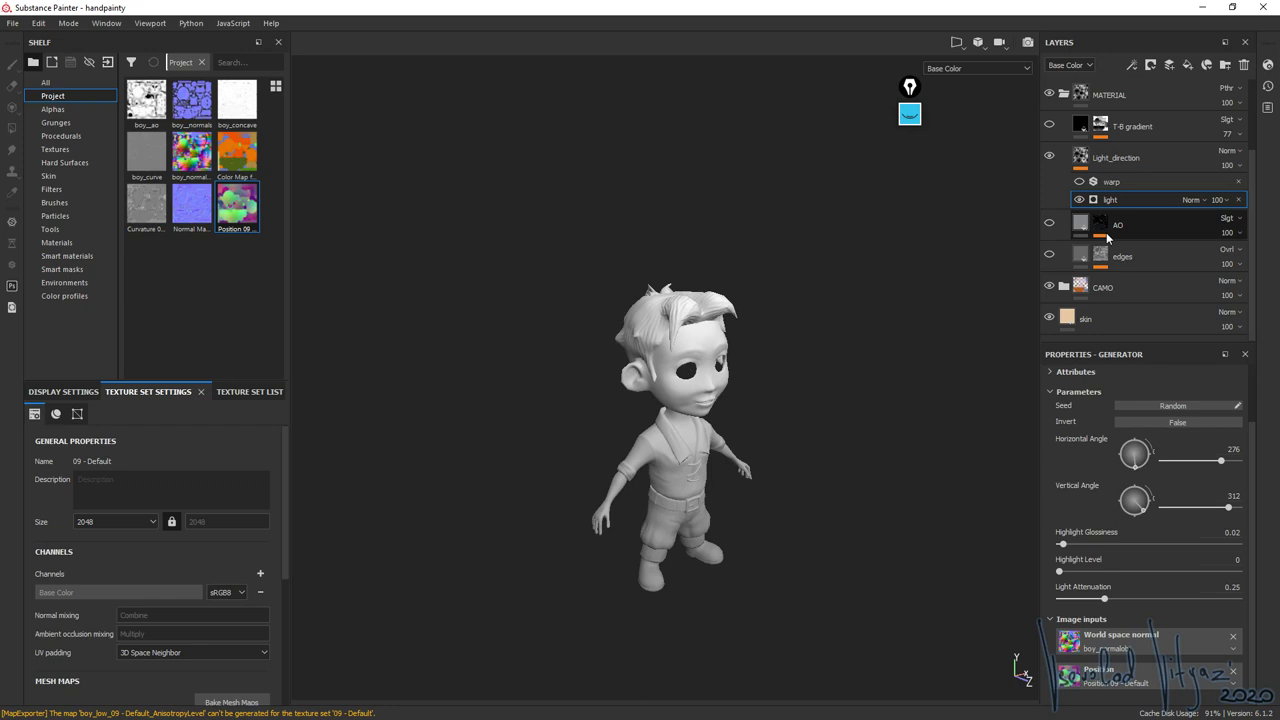
alt+drag(684, 369, 675, 397)
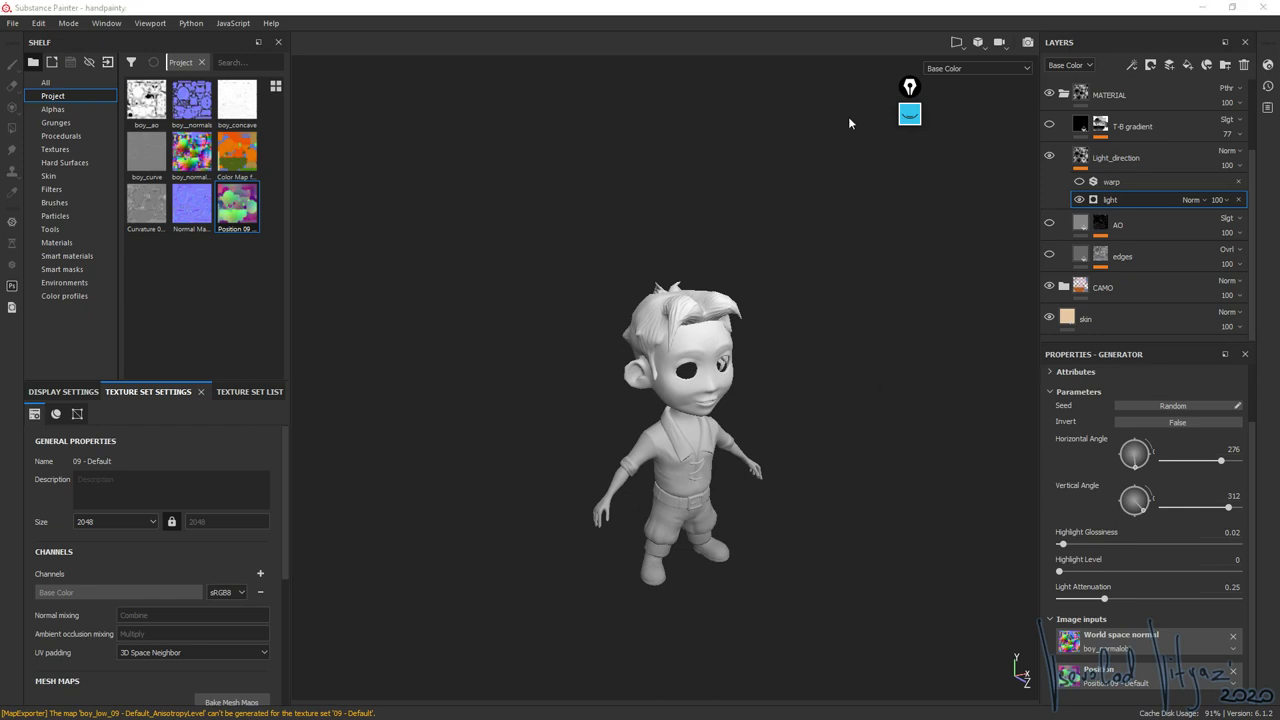
- Draw a yellow annotation of a small standing figure with an arrow leading down to an enlarged wavy surface profile
click(909, 114)
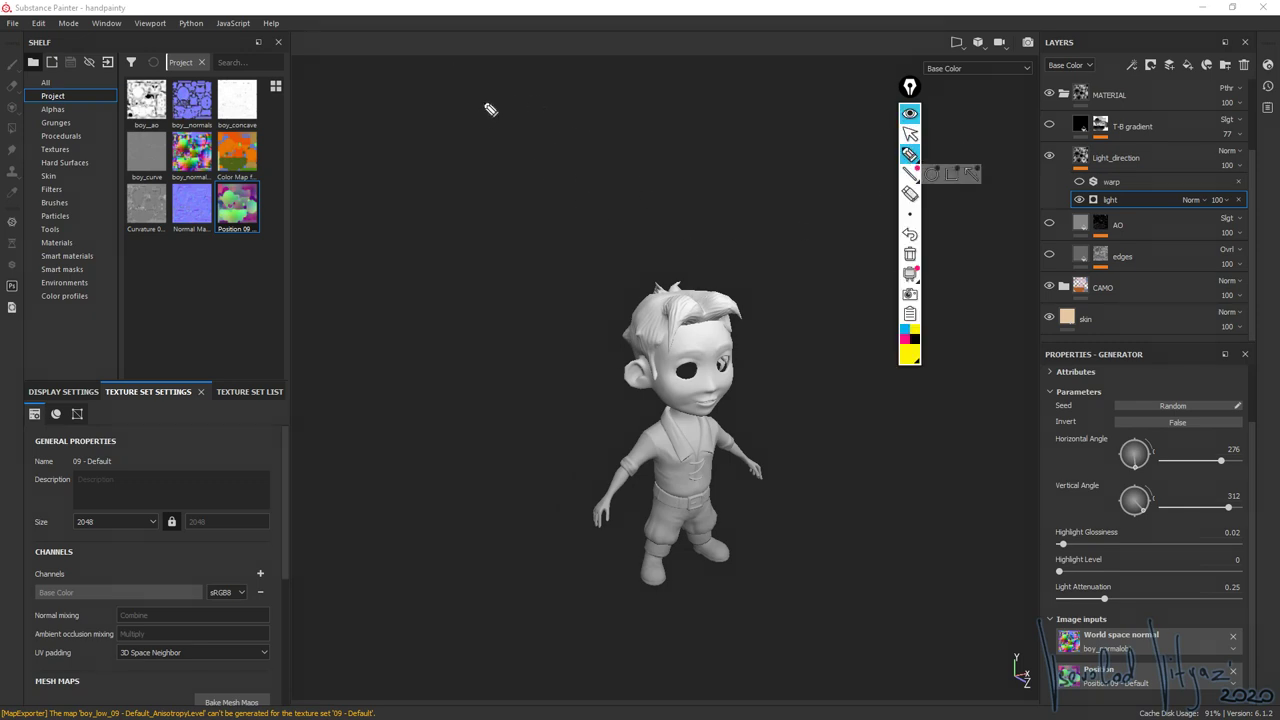
mouse_move(508, 88)
mouse_down()
mouse_move(508, 143)
mouse_move(516, 110)
mouse_up()
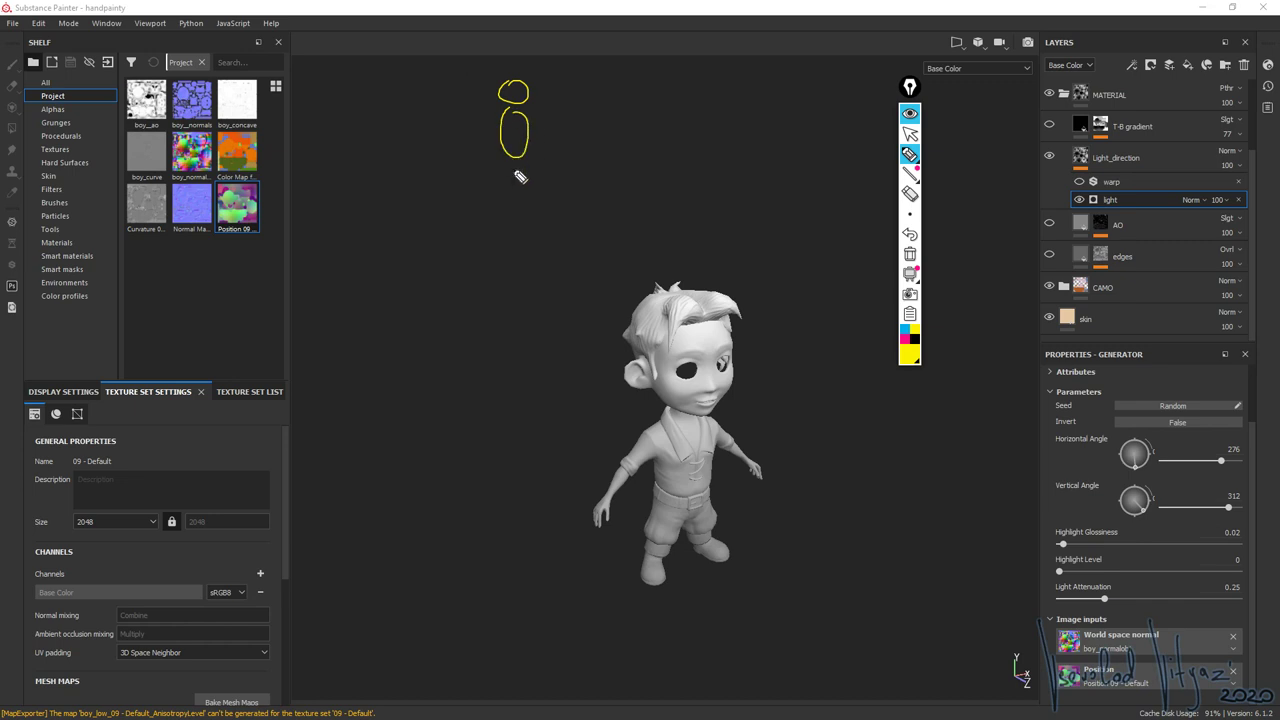
mouse_move(514, 160)
mouse_down()
mouse_move(515, 214)
mouse_move(528, 214)
mouse_up()
drag(513, 137, 455, 300)
drag(442, 255, 475, 272)
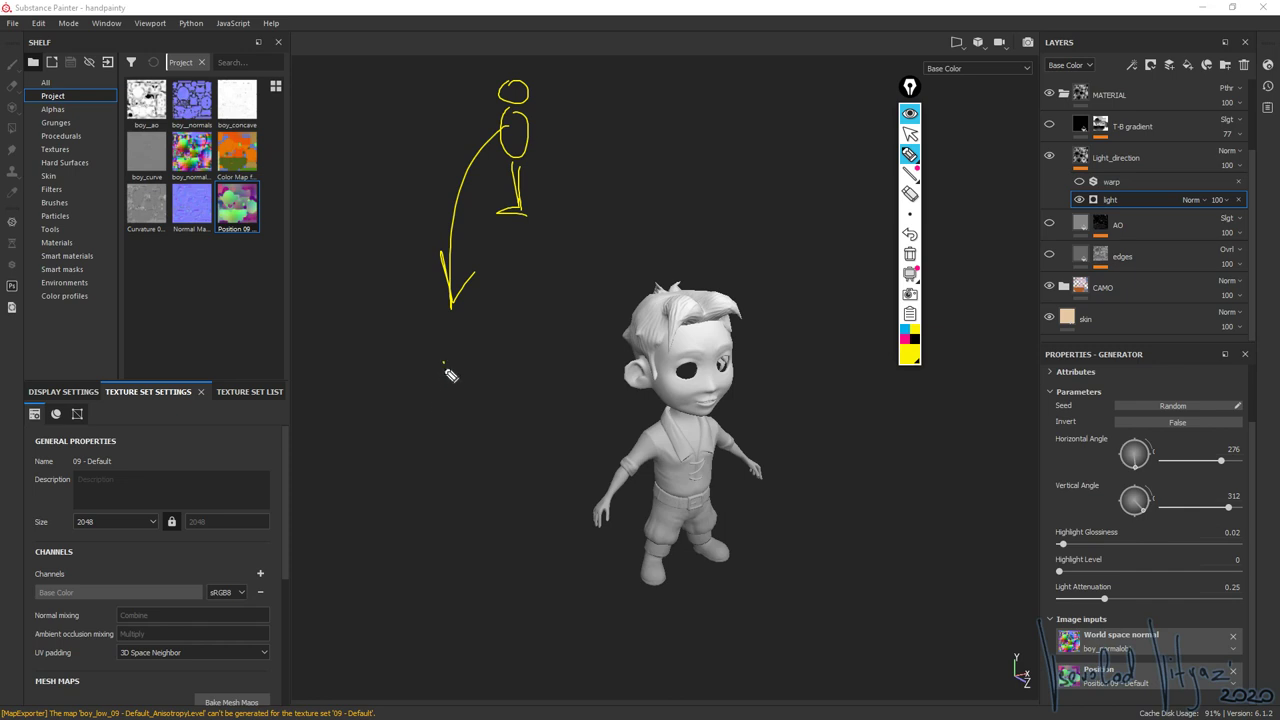
mouse_move(444, 364)
mouse_down()
mouse_move(444, 413)
mouse_move(416, 438)
mouse_move(447, 451)
mouse_move(453, 471)
mouse_move(413, 497)
mouse_move(455, 511)
mouse_move(455, 524)
mouse_move(415, 548)
mouse_move(458, 560)
mouse_move(462, 628)
mouse_up()
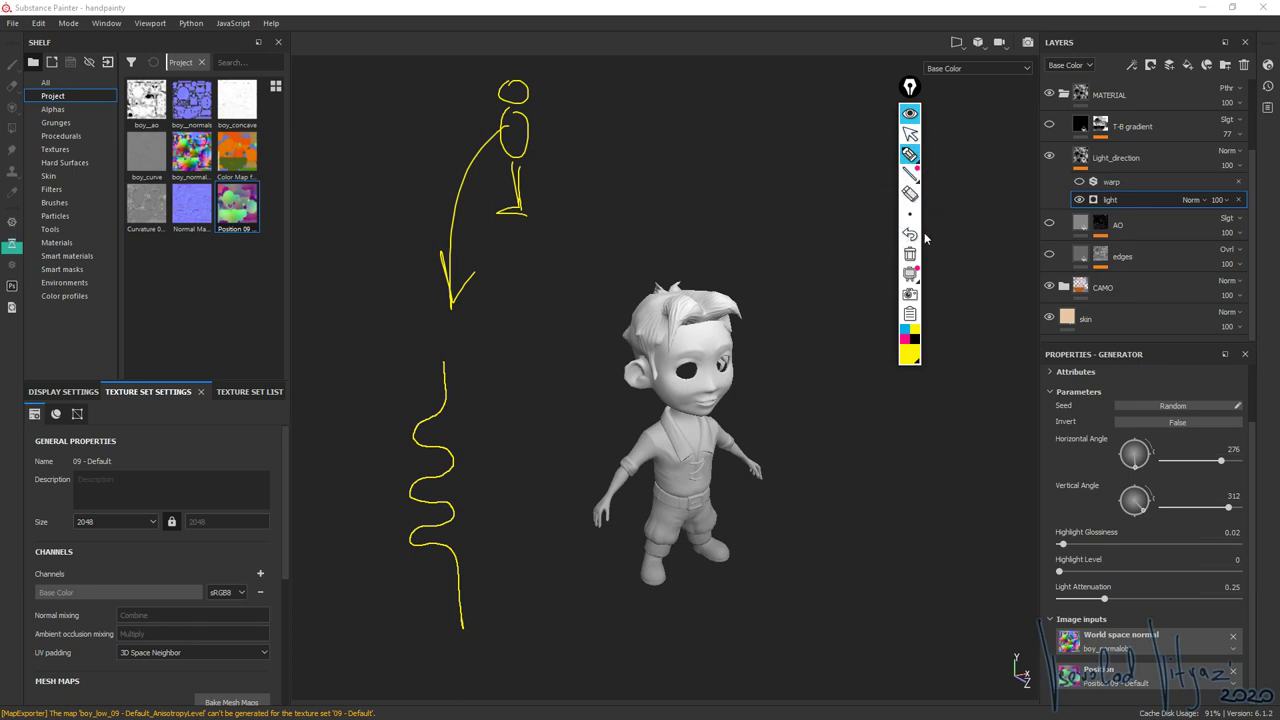
- Mark the wavy profile's recesses in black and its peaks in white, and undo these marks
click(915, 340)
drag(450, 453, 452, 568)
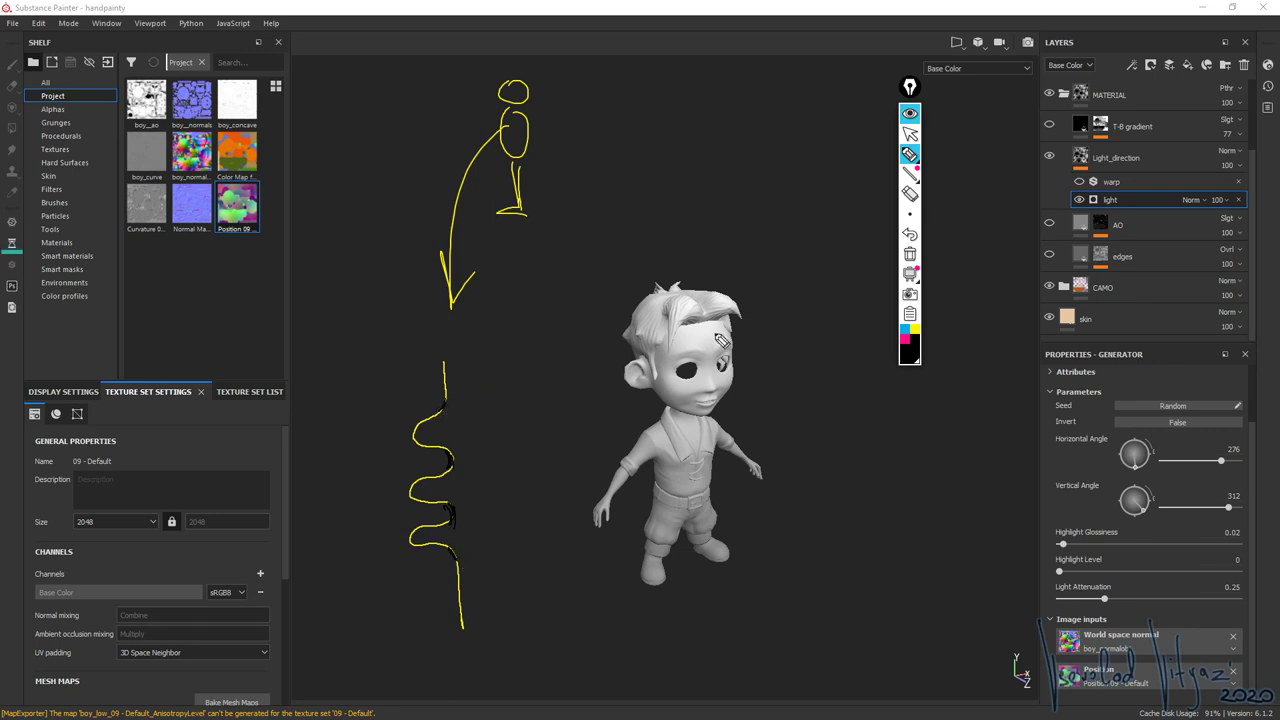
click(908, 352)
click(937, 340)
drag(413, 426, 411, 438)
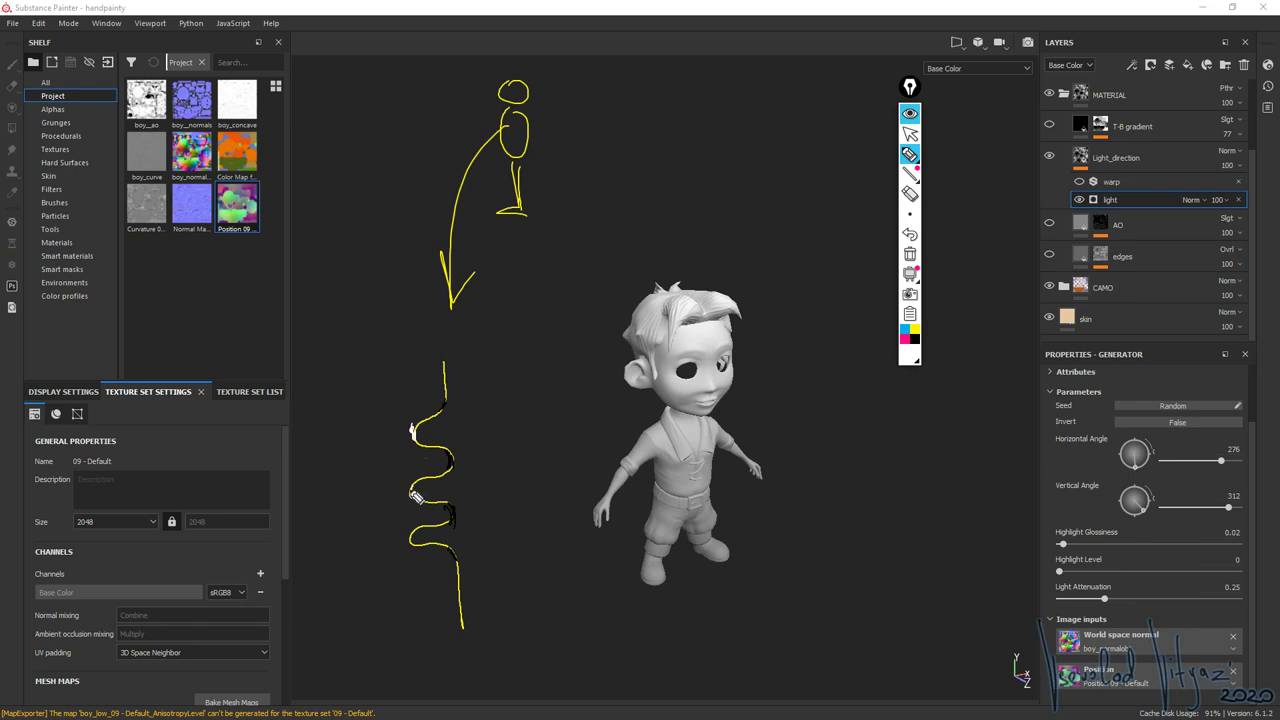
drag(412, 487, 411, 497)
click(911, 234)
click(911, 234)
click(911, 234)
click(911, 234)
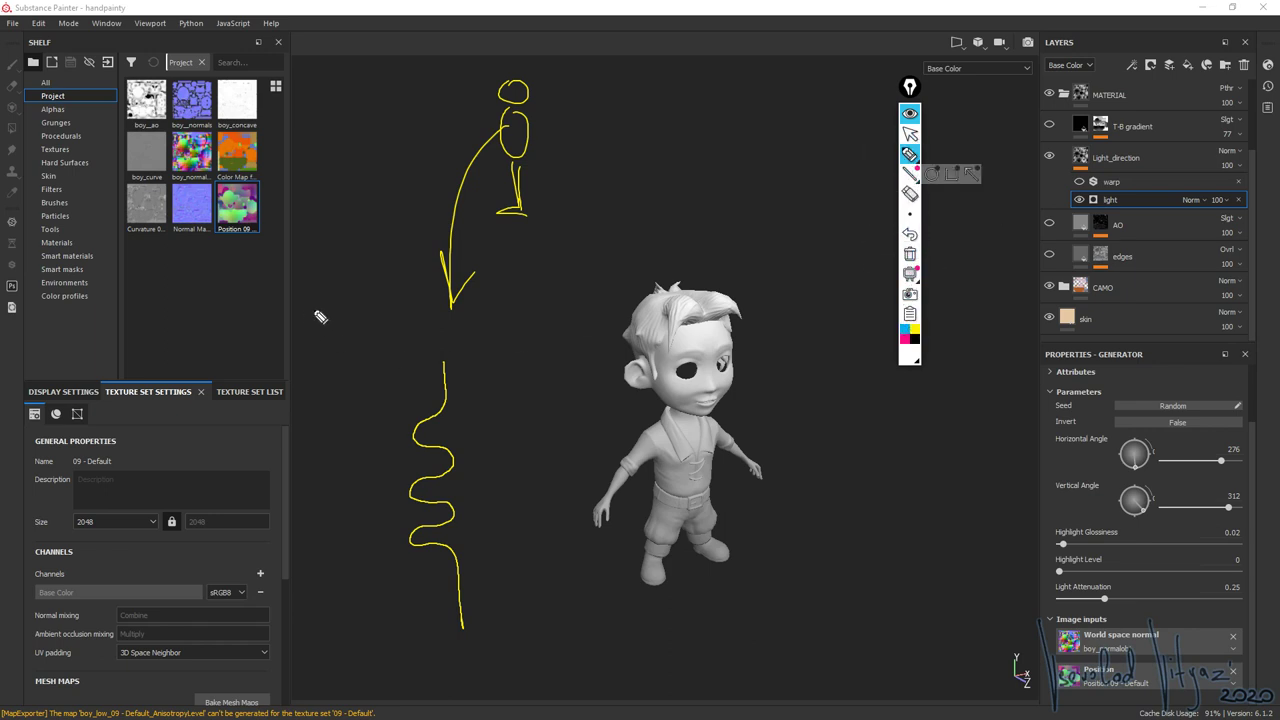
- Draw a white arrow as the light direction towards the wavy profile and trace its upward-facing slopes in white
drag(256, 243, 372, 410)
drag(320, 369, 372, 410)
drag(354, 359, 372, 410)
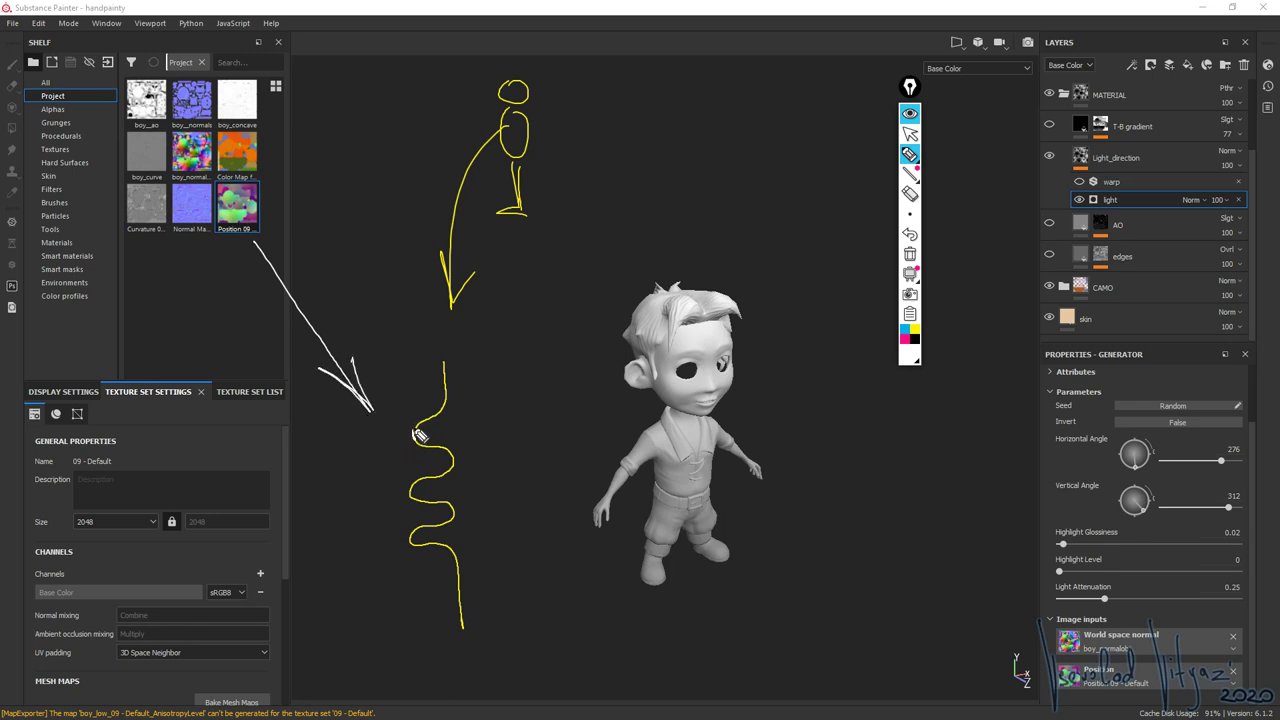
click(913, 233)
drag(418, 438, 445, 397)
drag(414, 492, 450, 464)
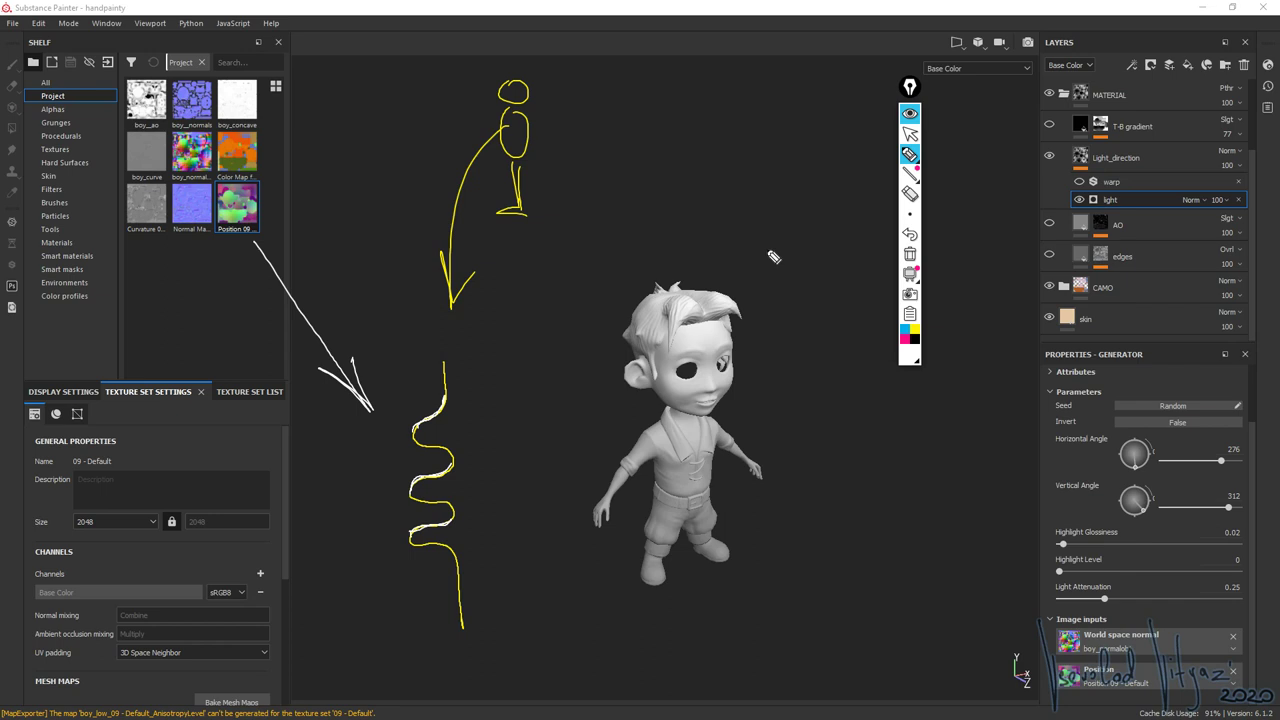
- Trace the wavy profile's downward-facing slopes in black, and clear all annotations from the screen
click(915, 340)
drag(425, 445, 450, 452)
drag(448, 500, 412, 490)
mouse_move(425, 547)
mouse_down()
mouse_move(412, 541)
mouse_move(450, 548)
mouse_up()
click(910, 134)
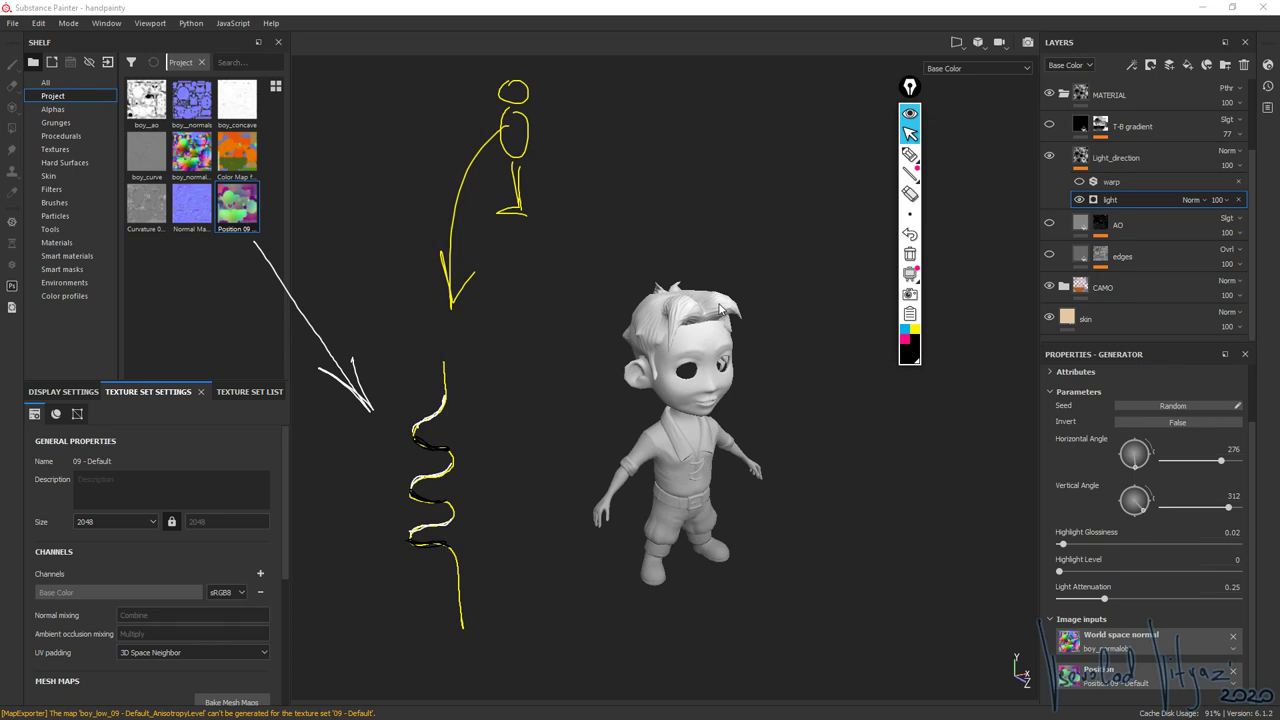
mouse_move(910, 273)
key(ctrl+shift+c)
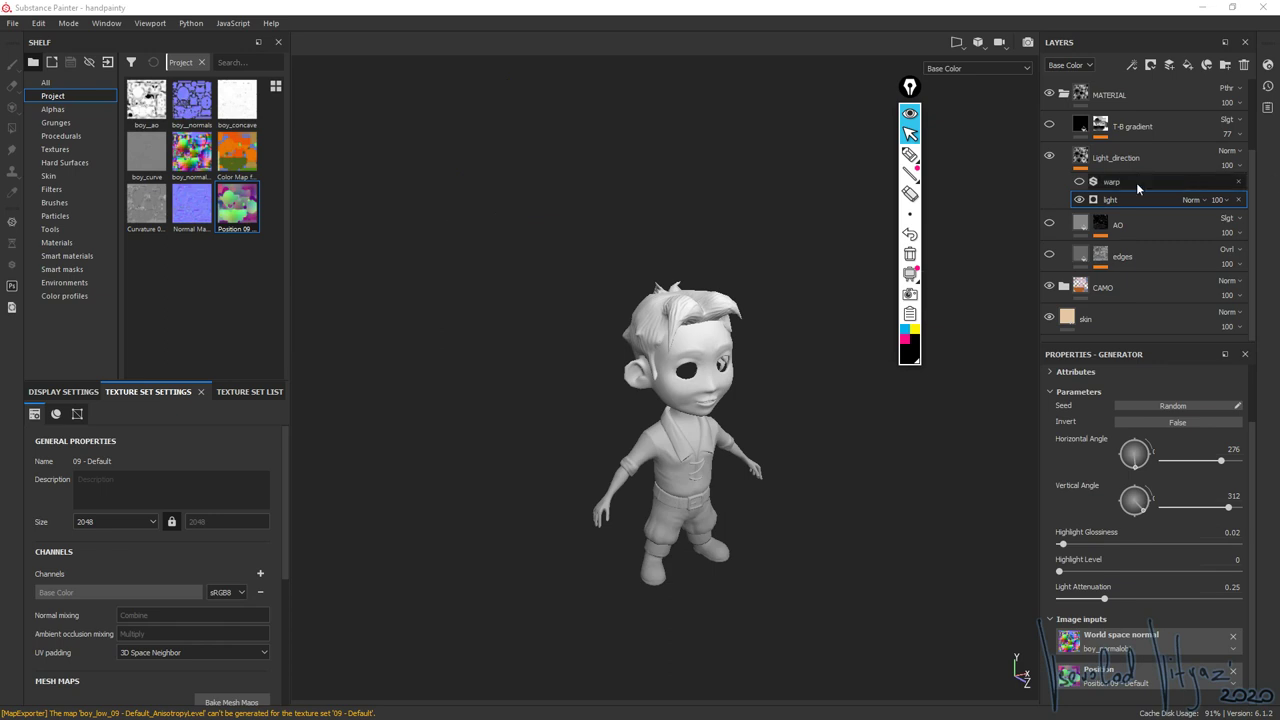
- Try Overlay as the Light_direction layer's blend mode, and set it to Soft light
click(1232, 151)
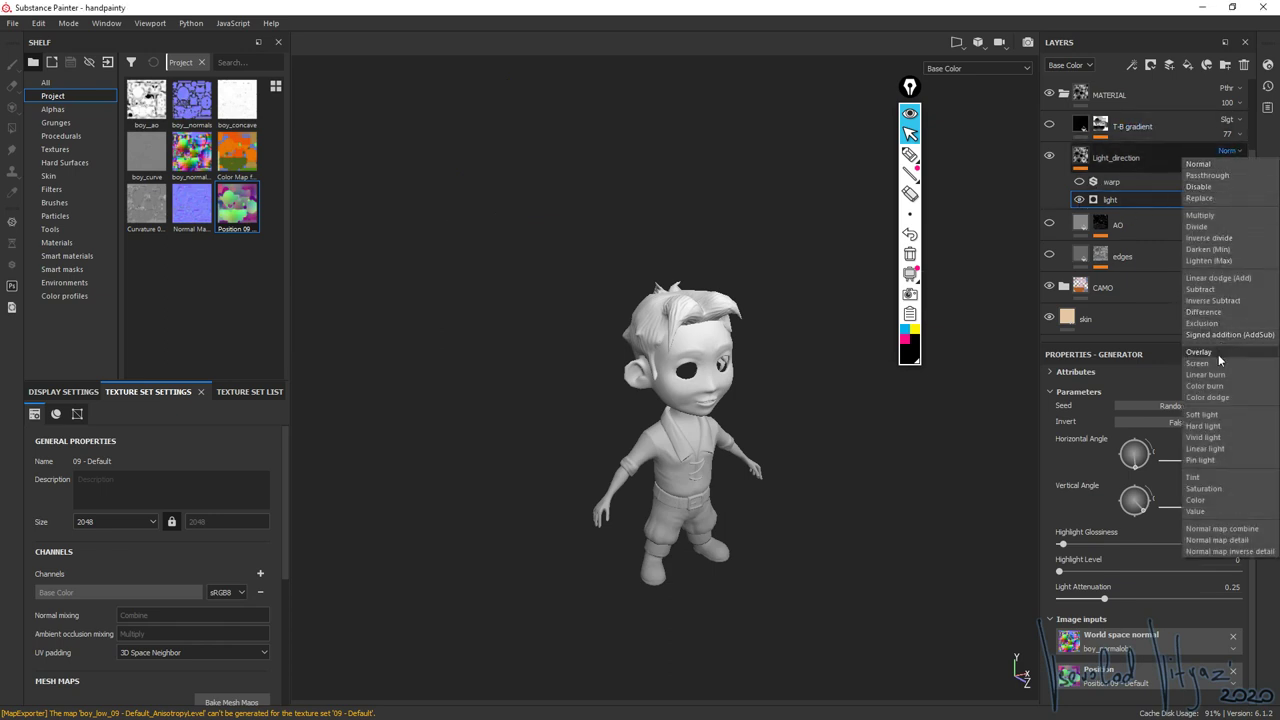
click(1218, 354)
click(1231, 151)
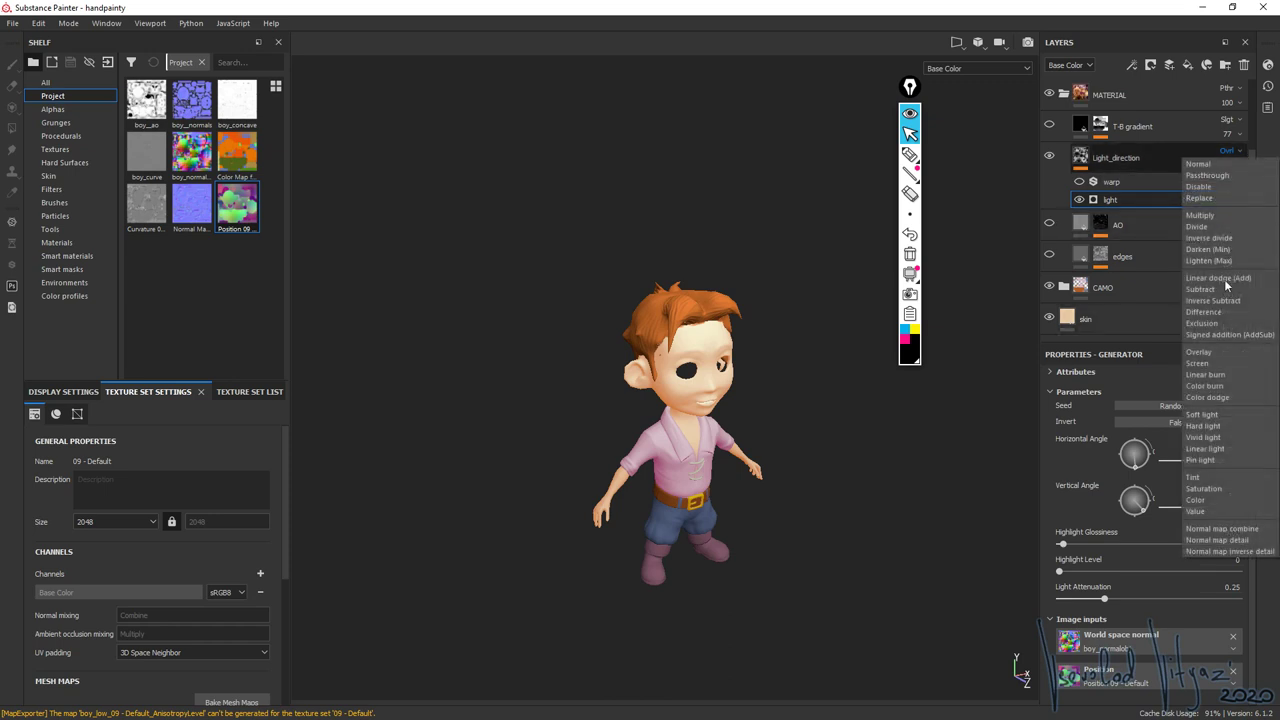
click(1205, 414)
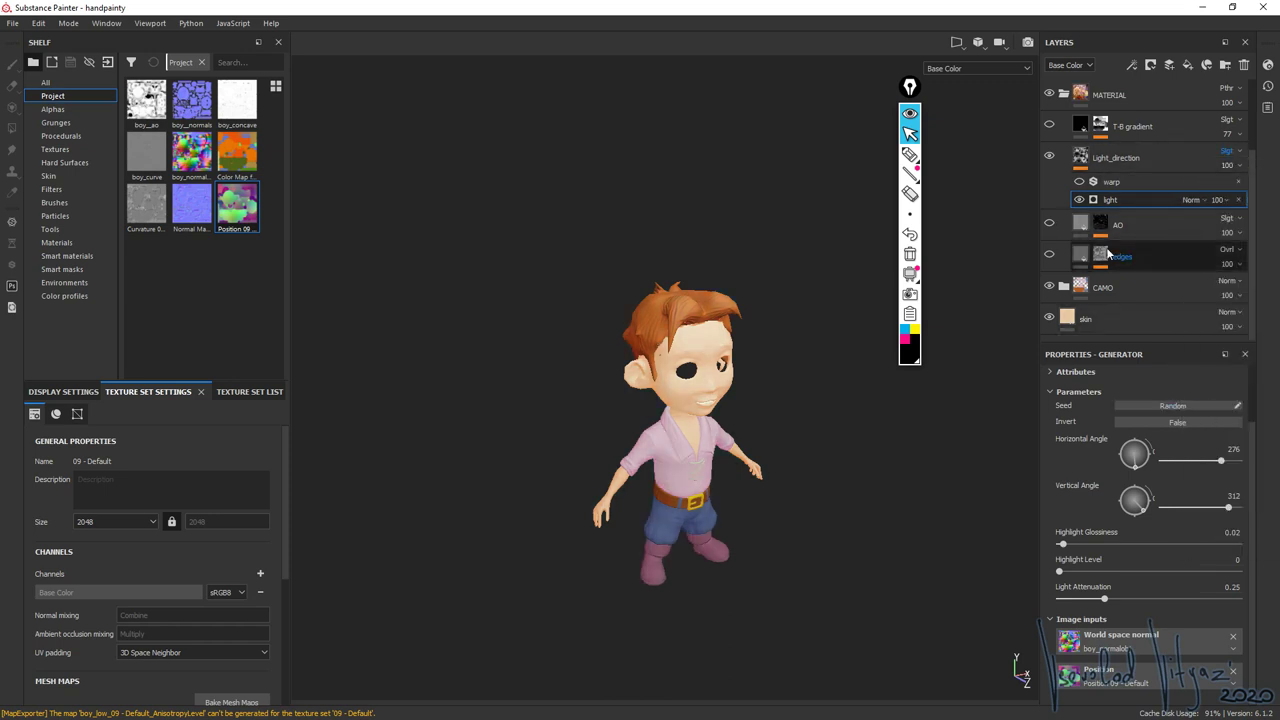
- Show the edges, AO and T-B gradient layers, and check their combined shading on the colored boy
click(1049, 256)
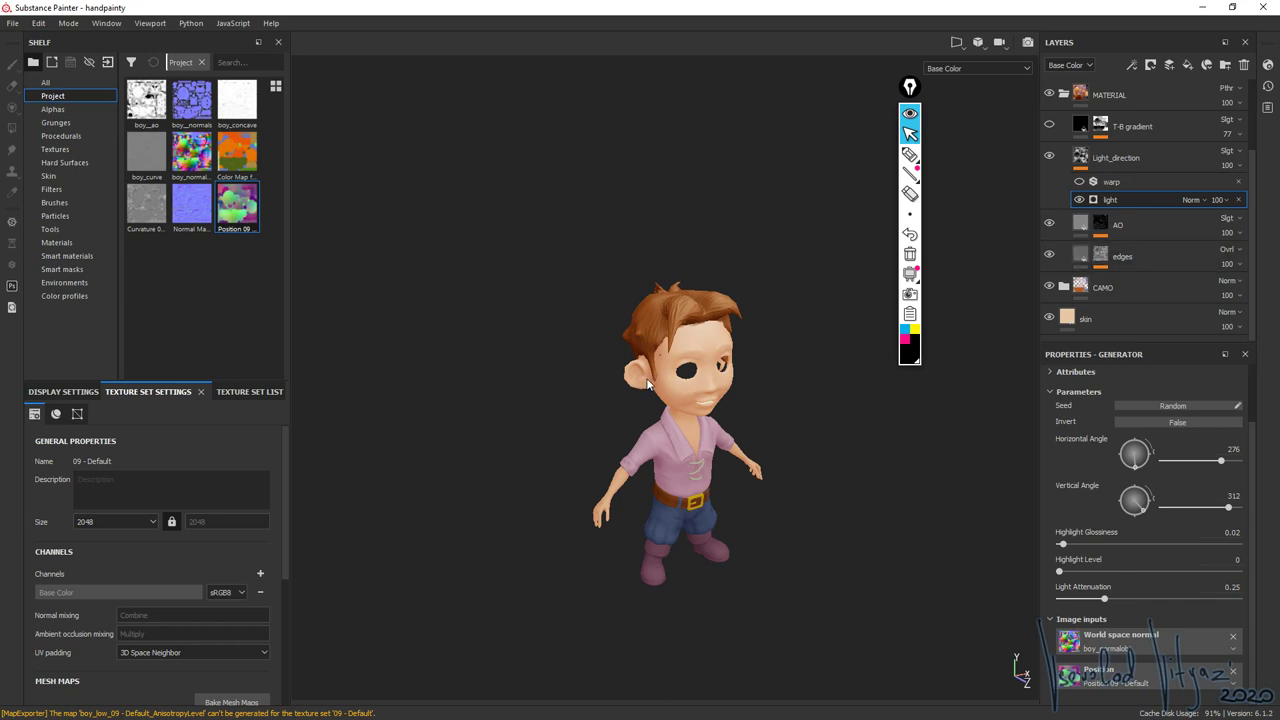
click(1048, 124)
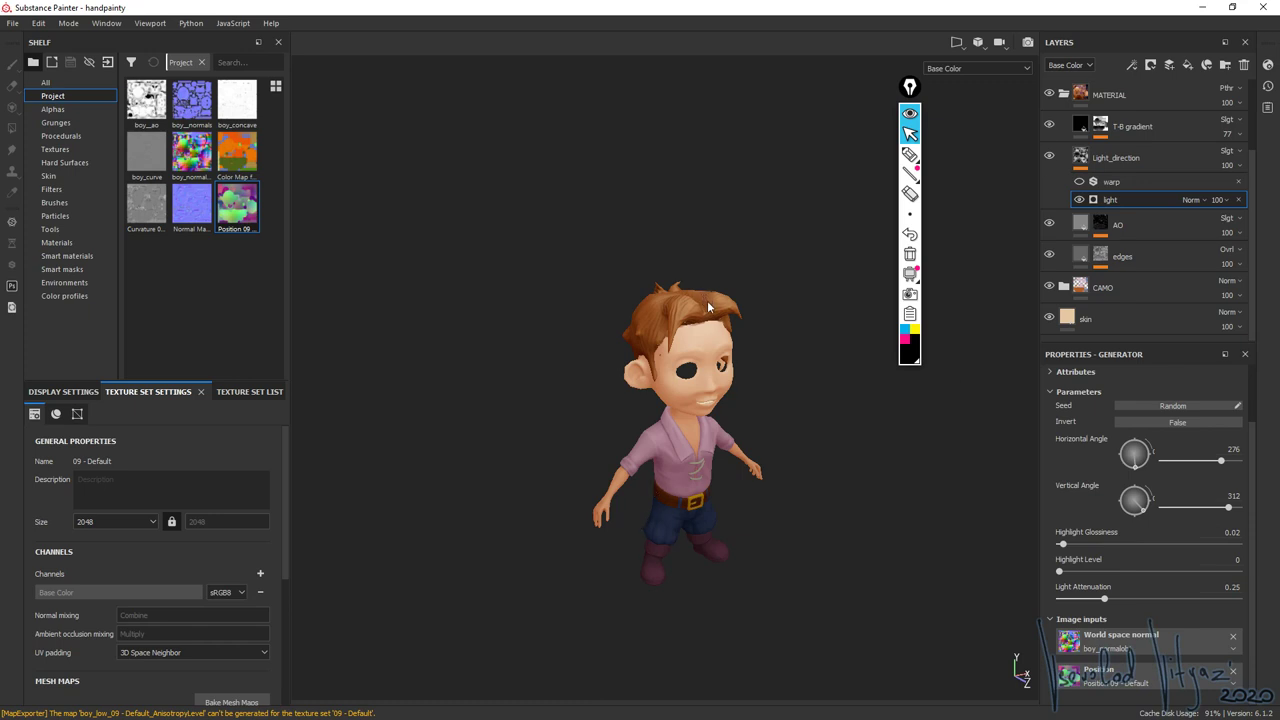
drag(1253, 164, 1262, 92)
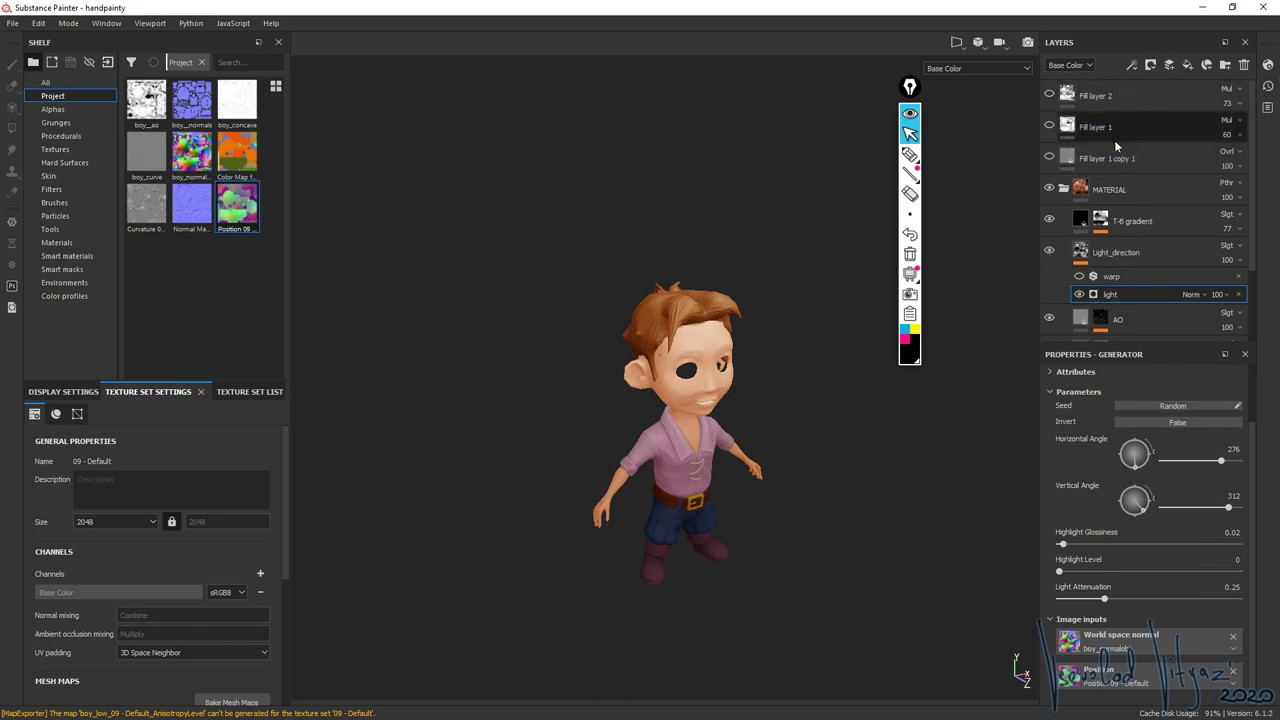
click(909, 113)
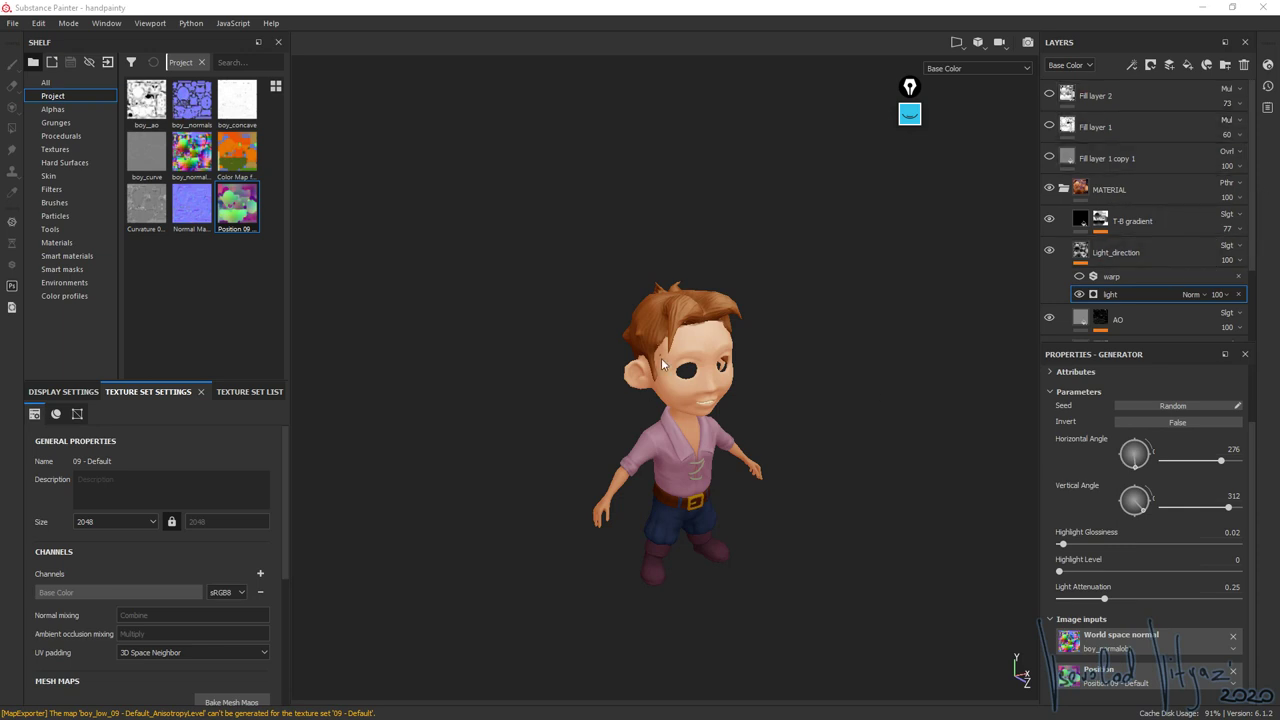
alt+drag(688, 376, 756, 392)
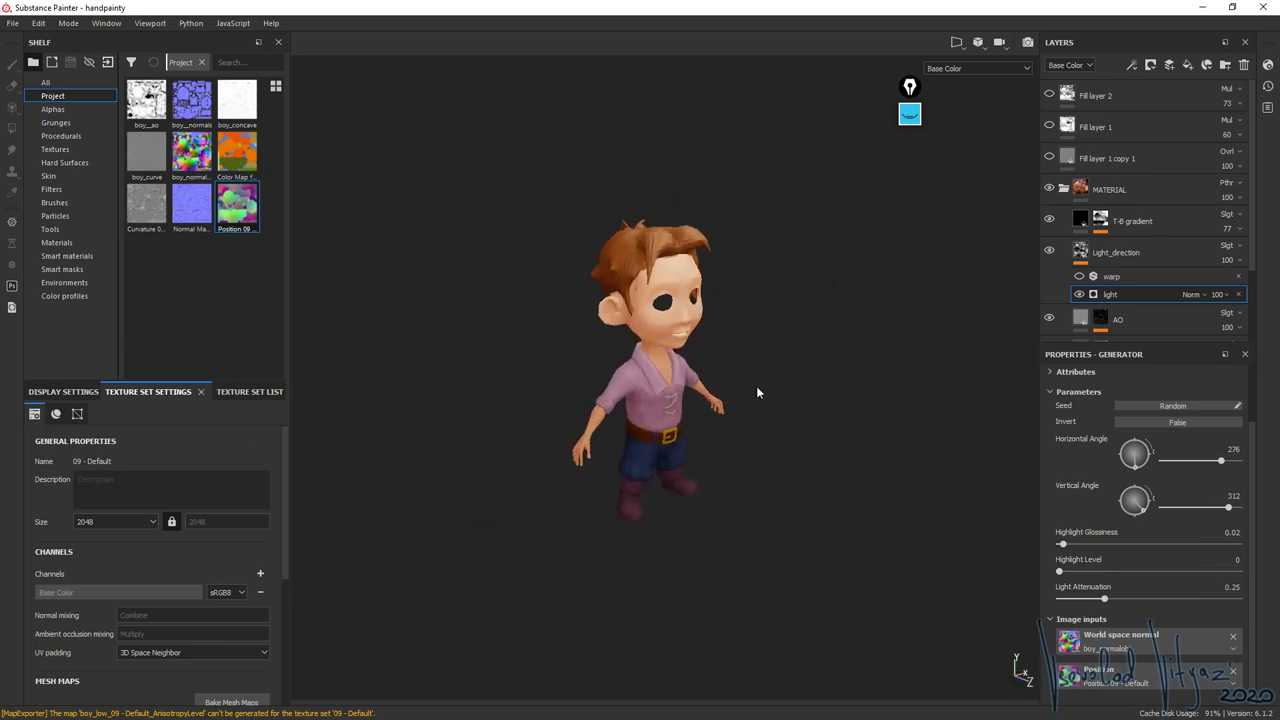